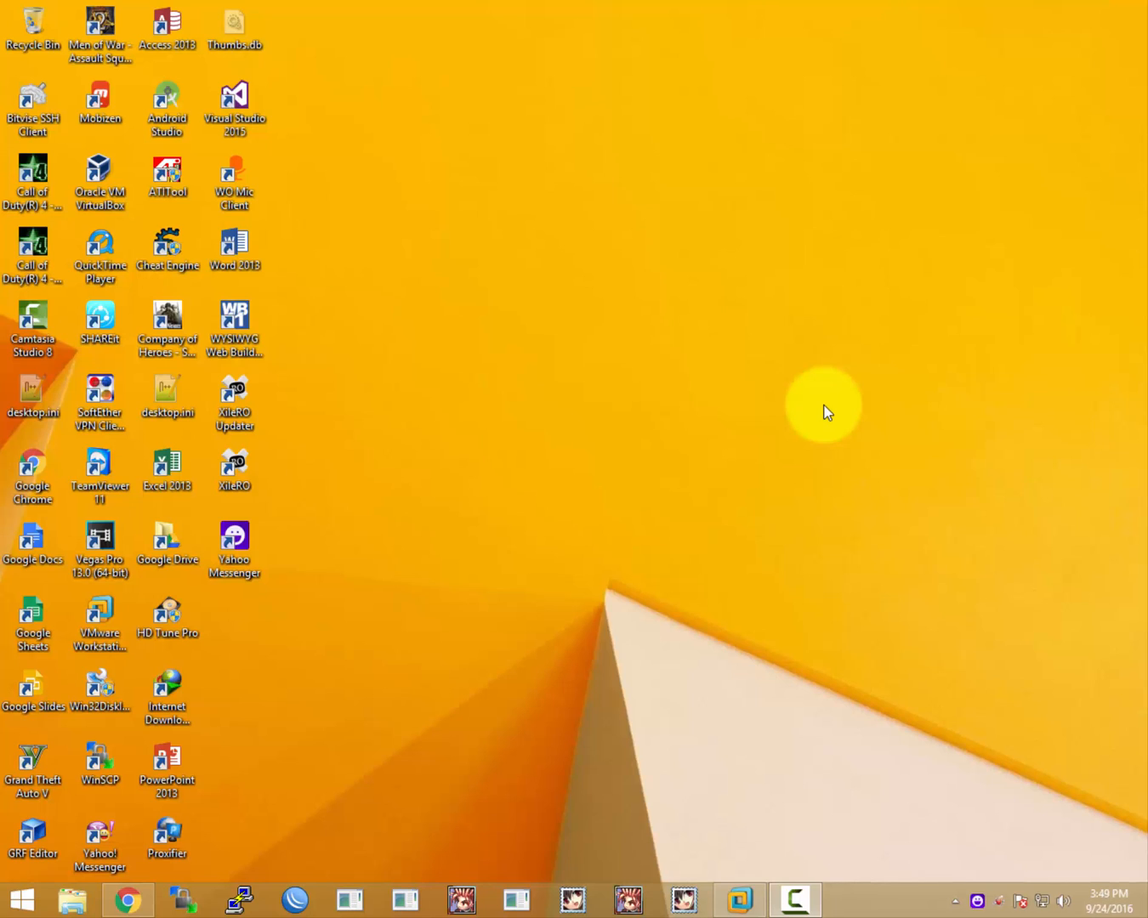
- Open the Network and Sharing Center and move its window clear of the desktop shortcuts
right_click(1045, 901)
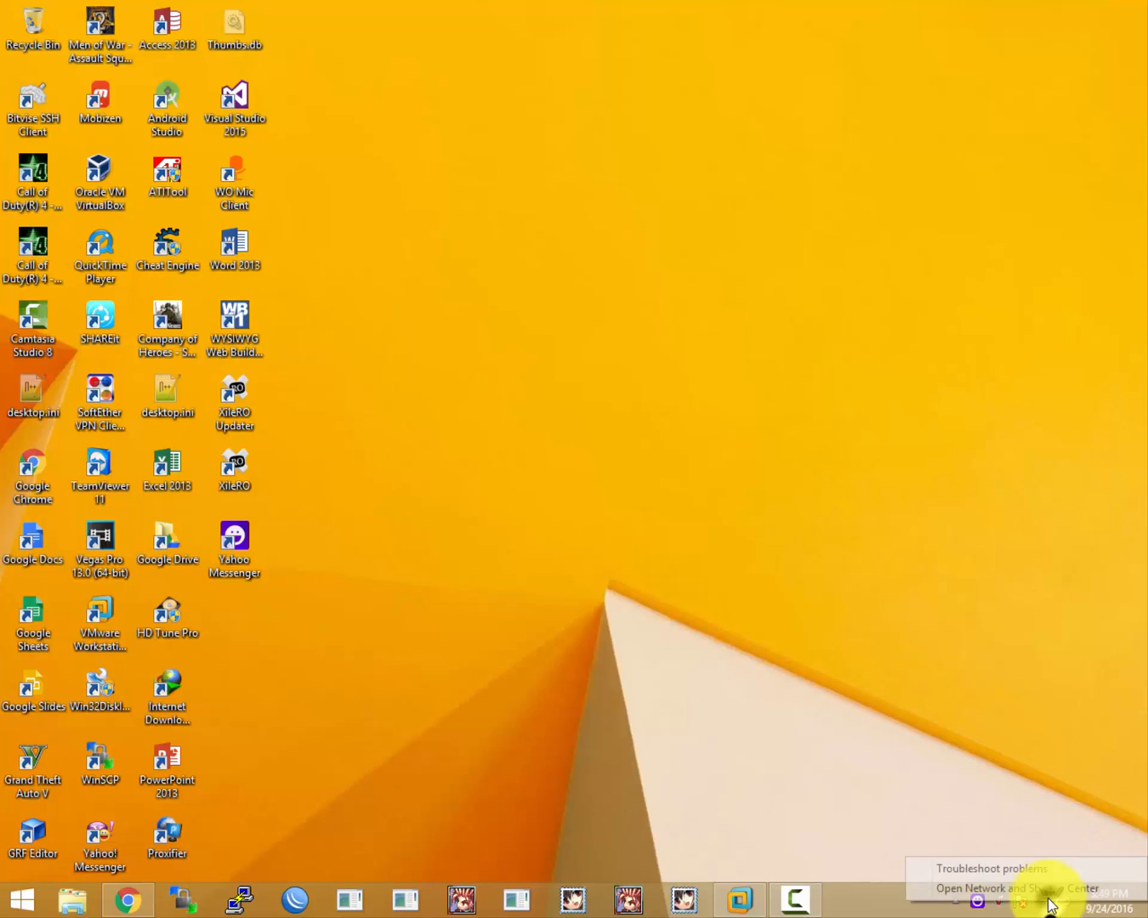
click(1042, 890)
drag(635, 95, 959, 41)
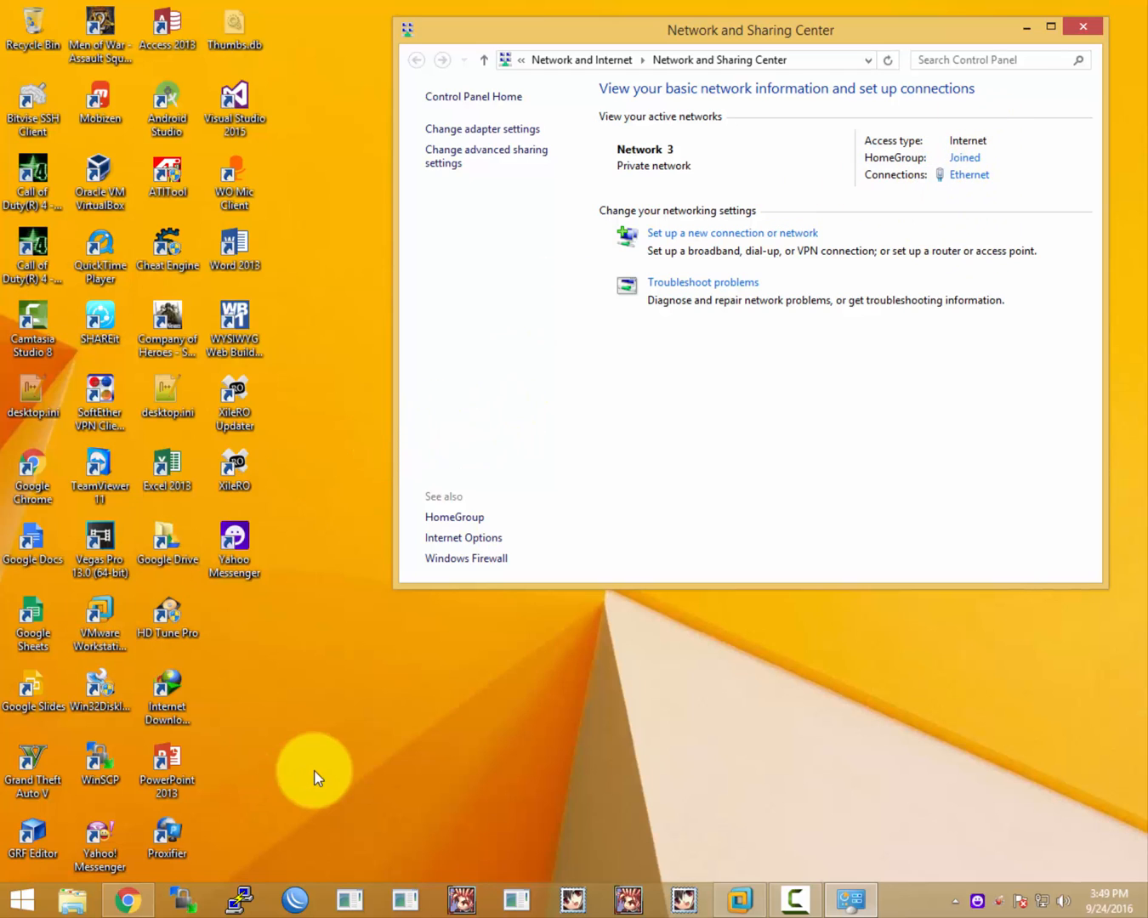
click(738, 899)
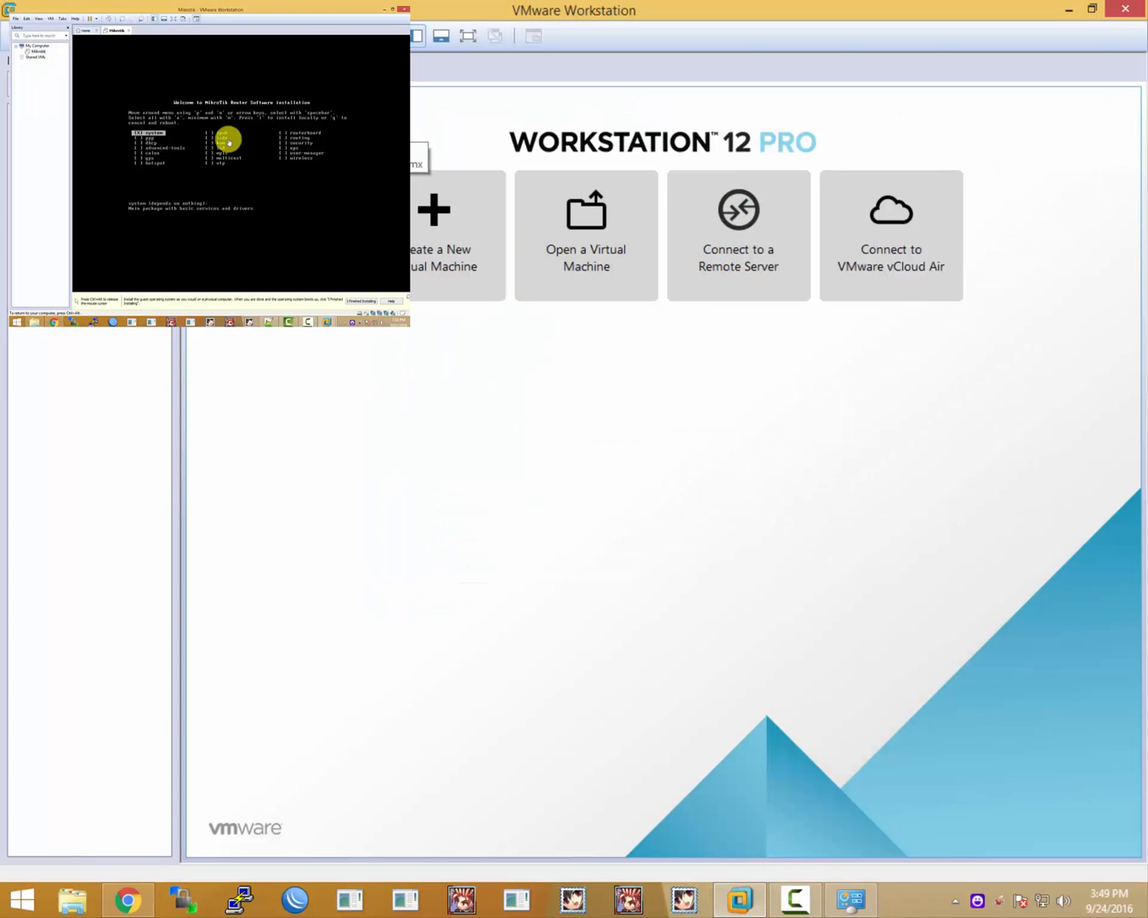
click(1068, 7)
right_click(347, 144)
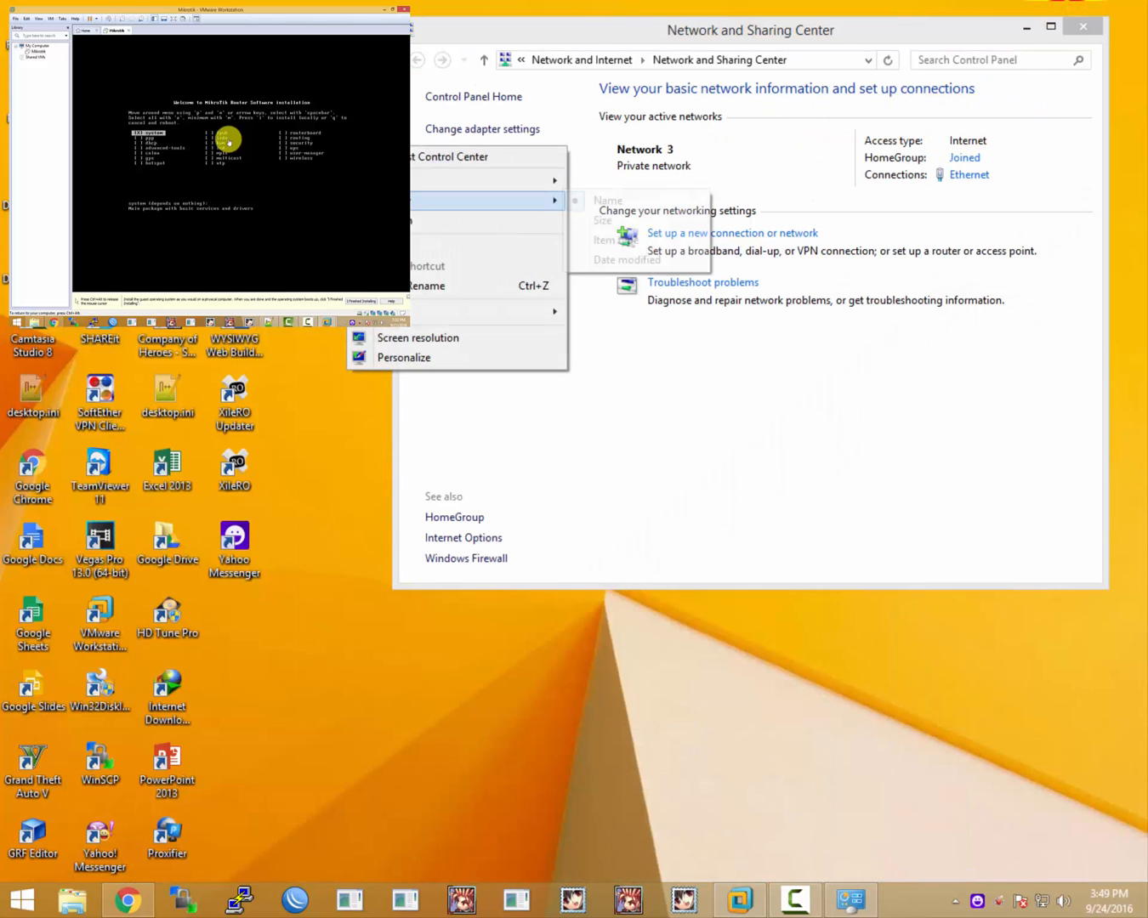
click(374, 216)
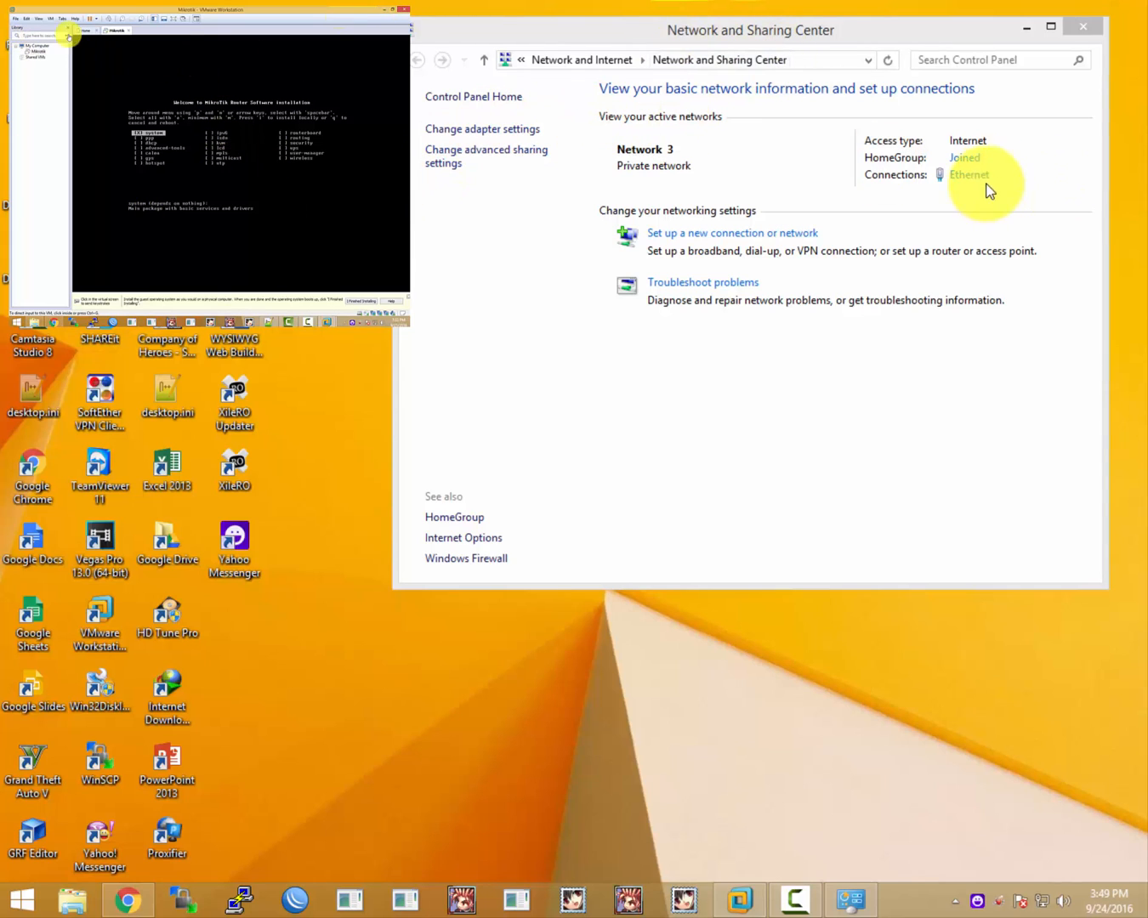
- Open the network adapter settings and select the Ethernet adapter
click(484, 130)
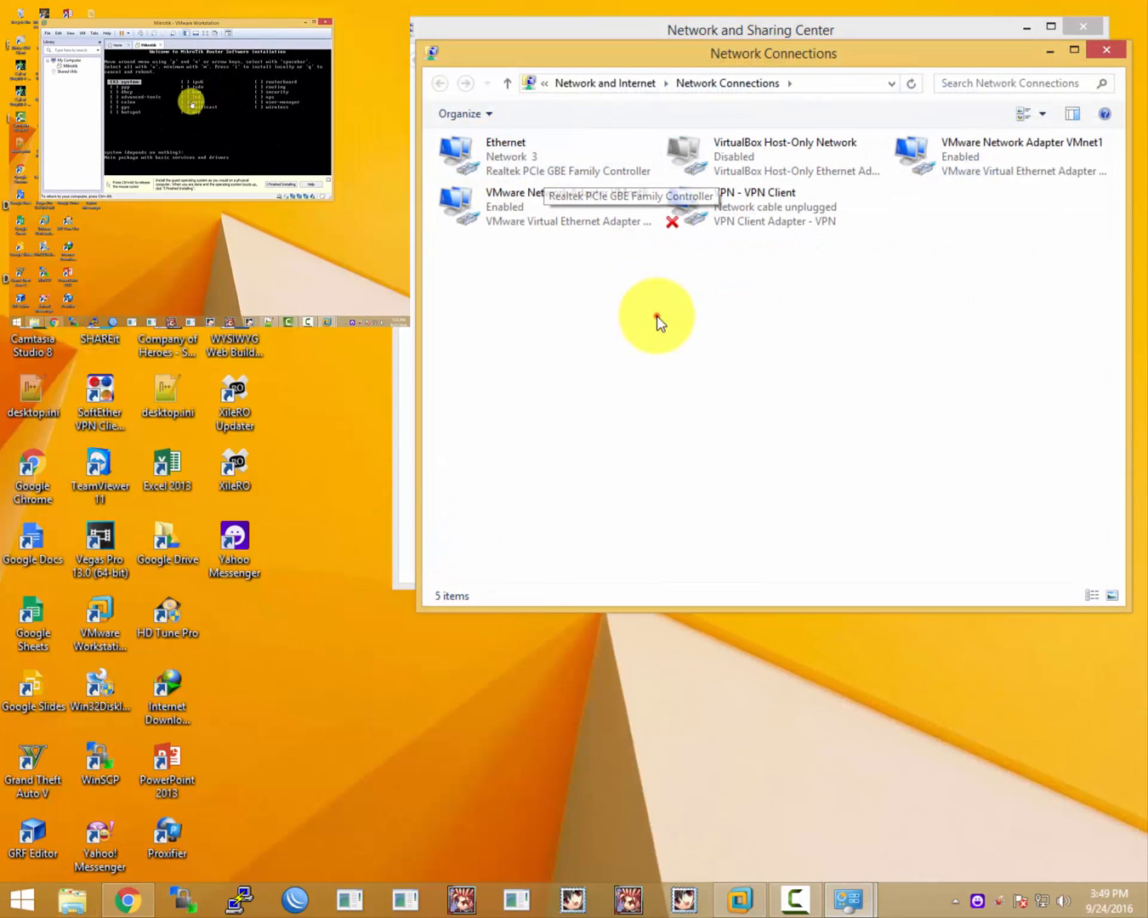
click(563, 167)
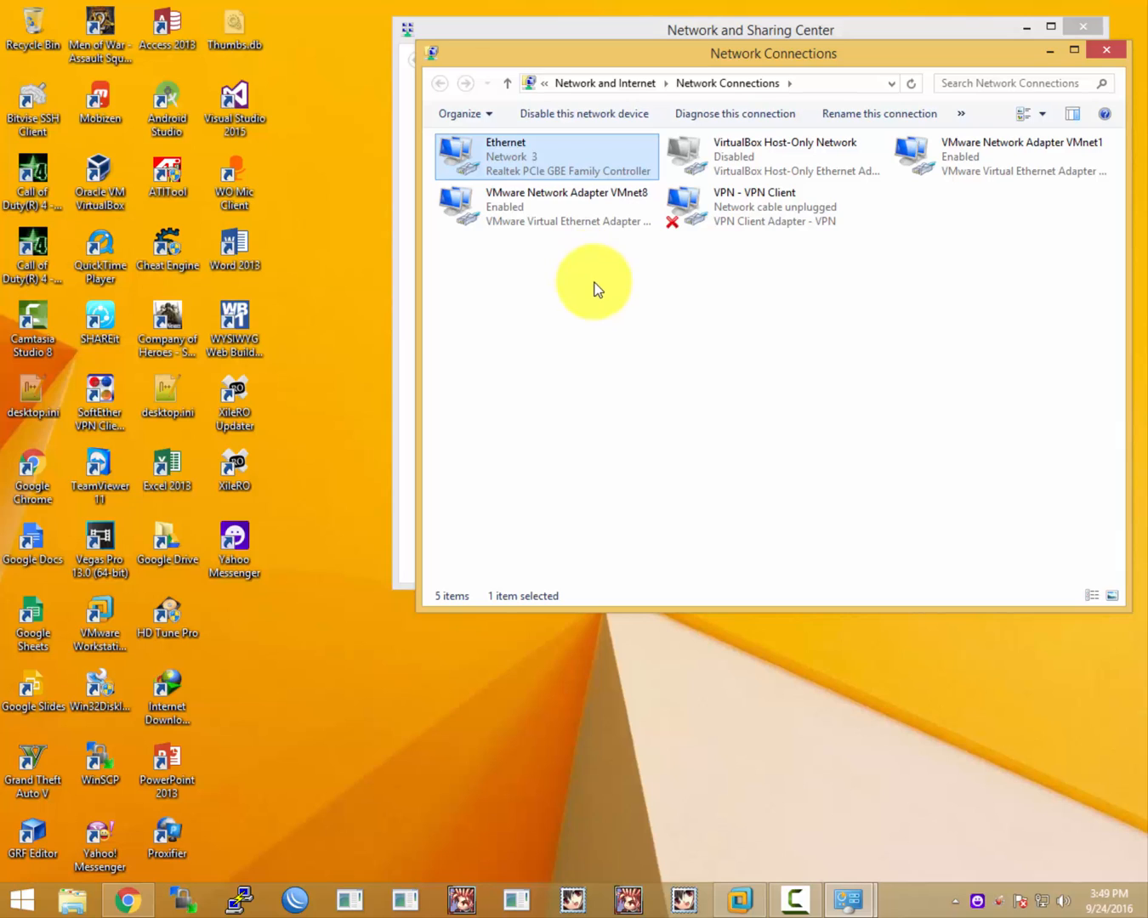
click(602, 307)
click(558, 165)
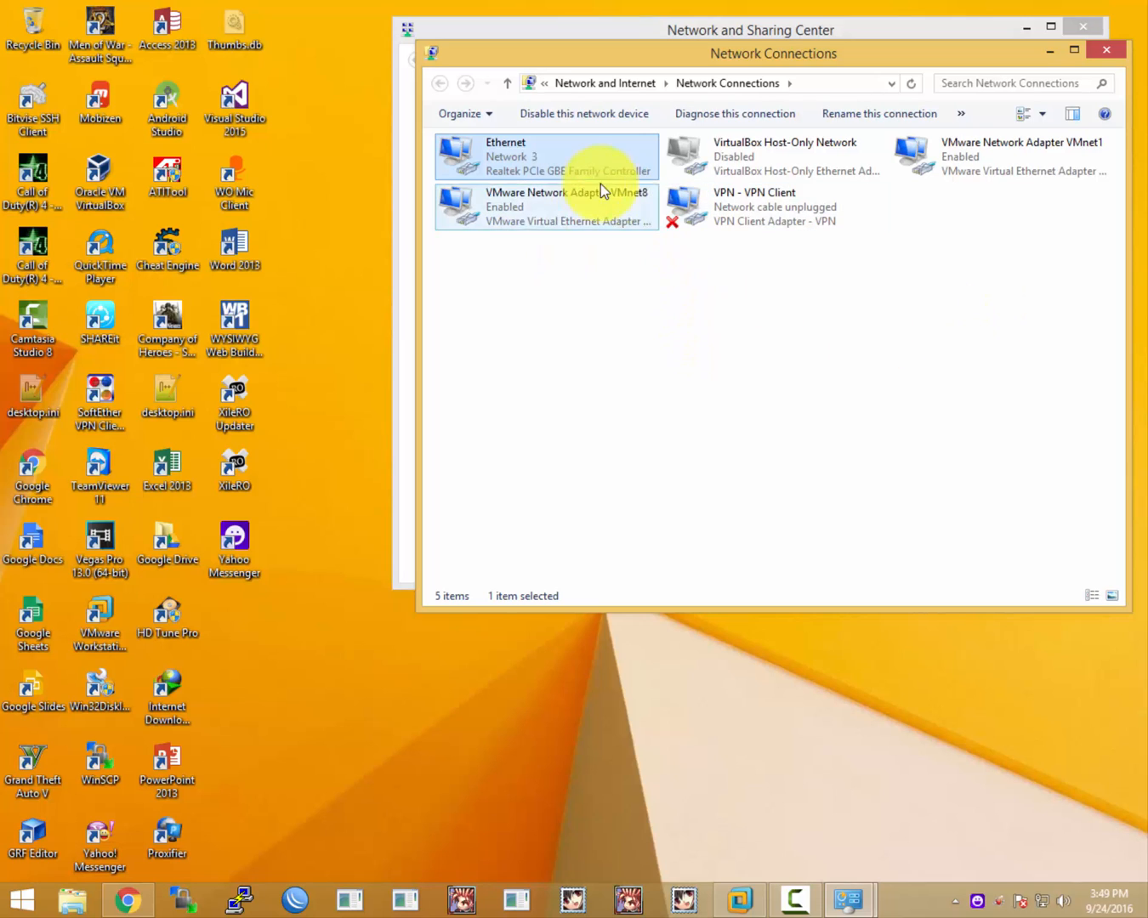
click(568, 171)
click(565, 217)
click(566, 173)
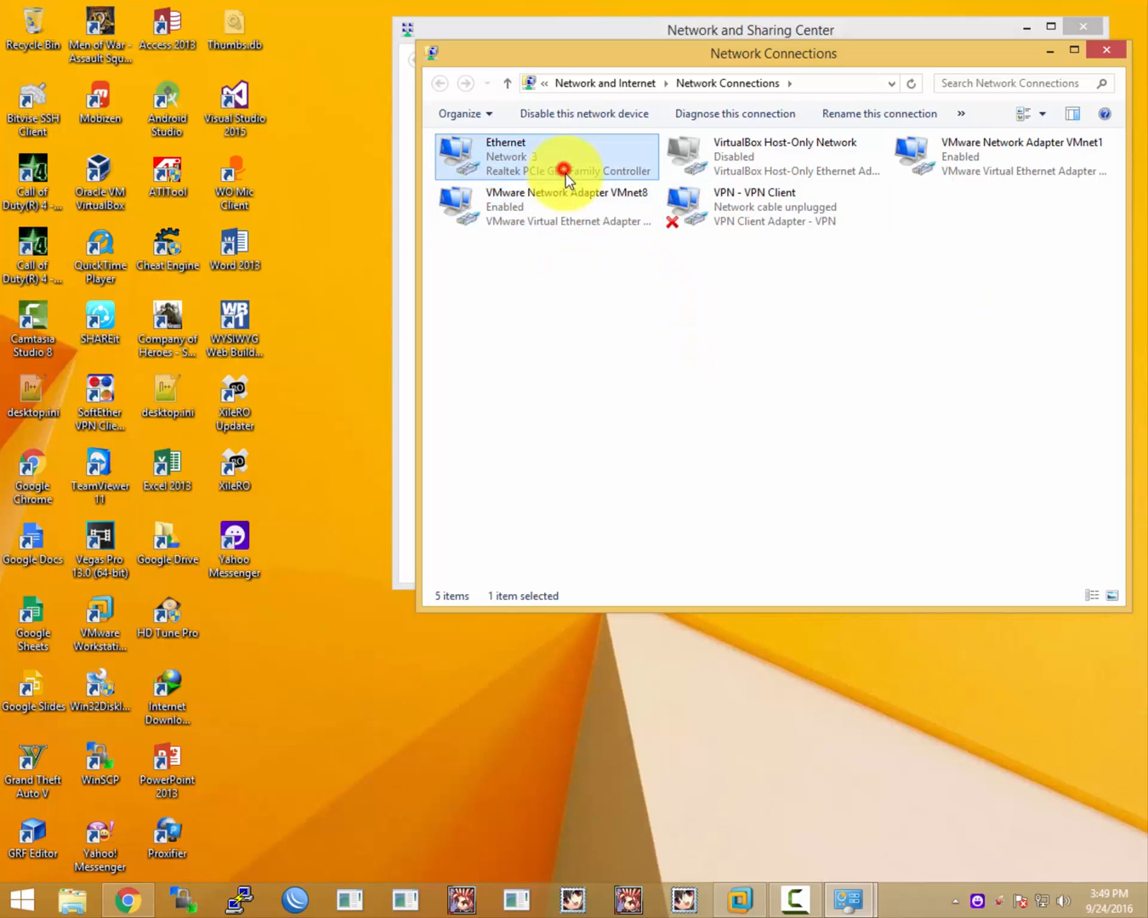
click(607, 271)
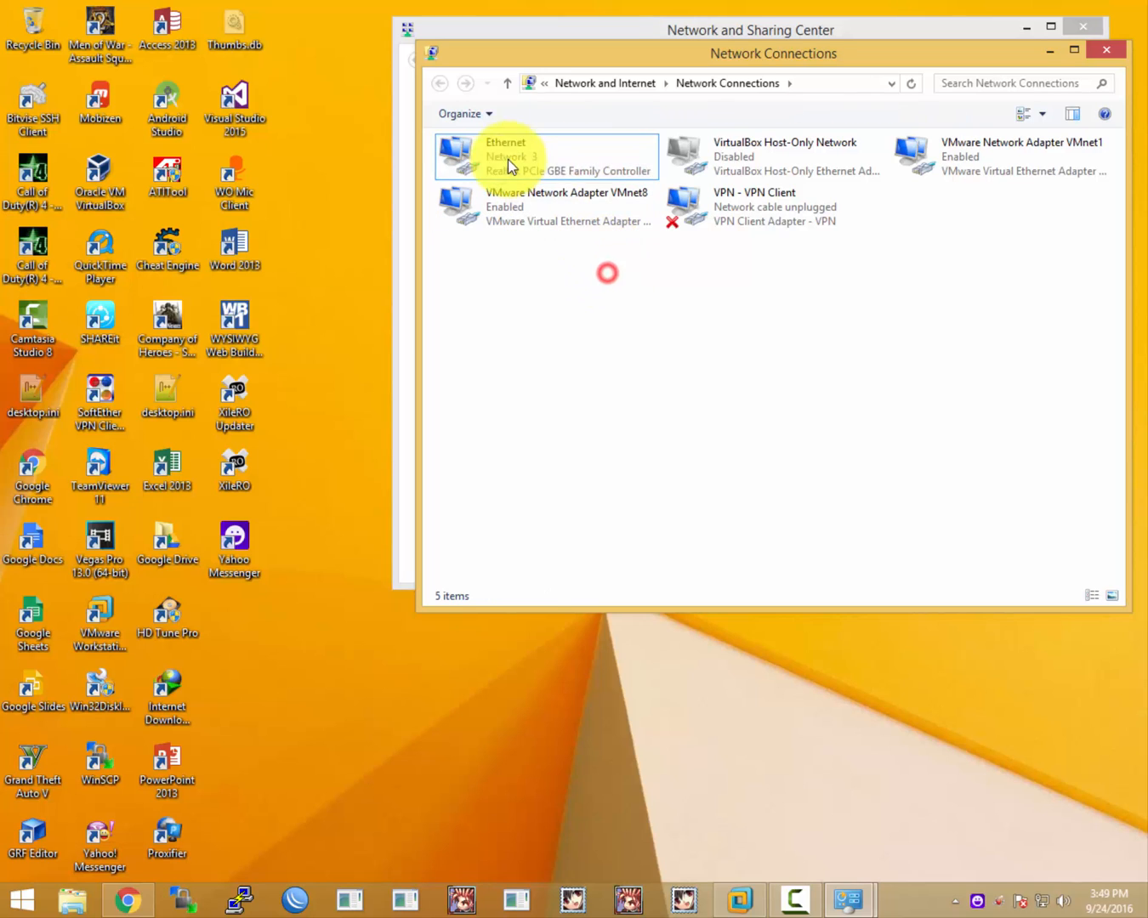
click(508, 168)
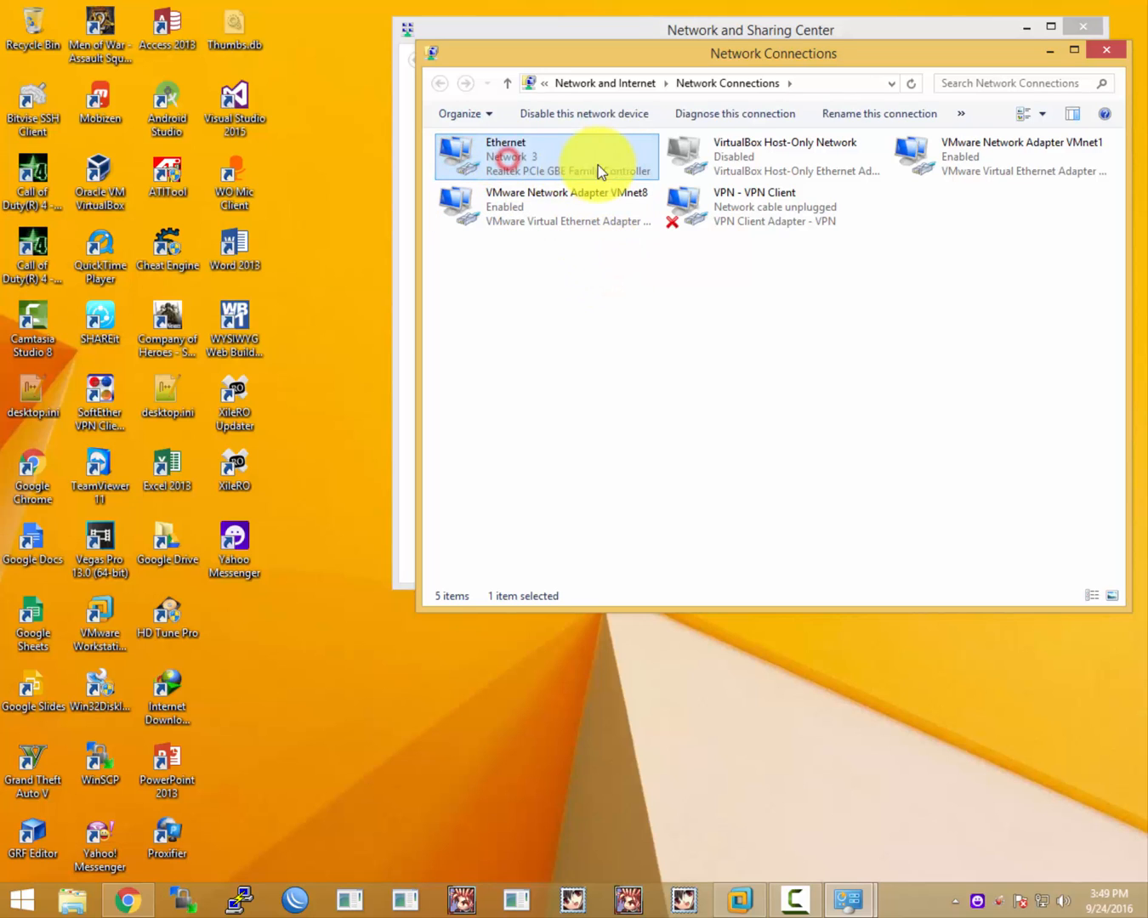
click(576, 301)
click(532, 170)
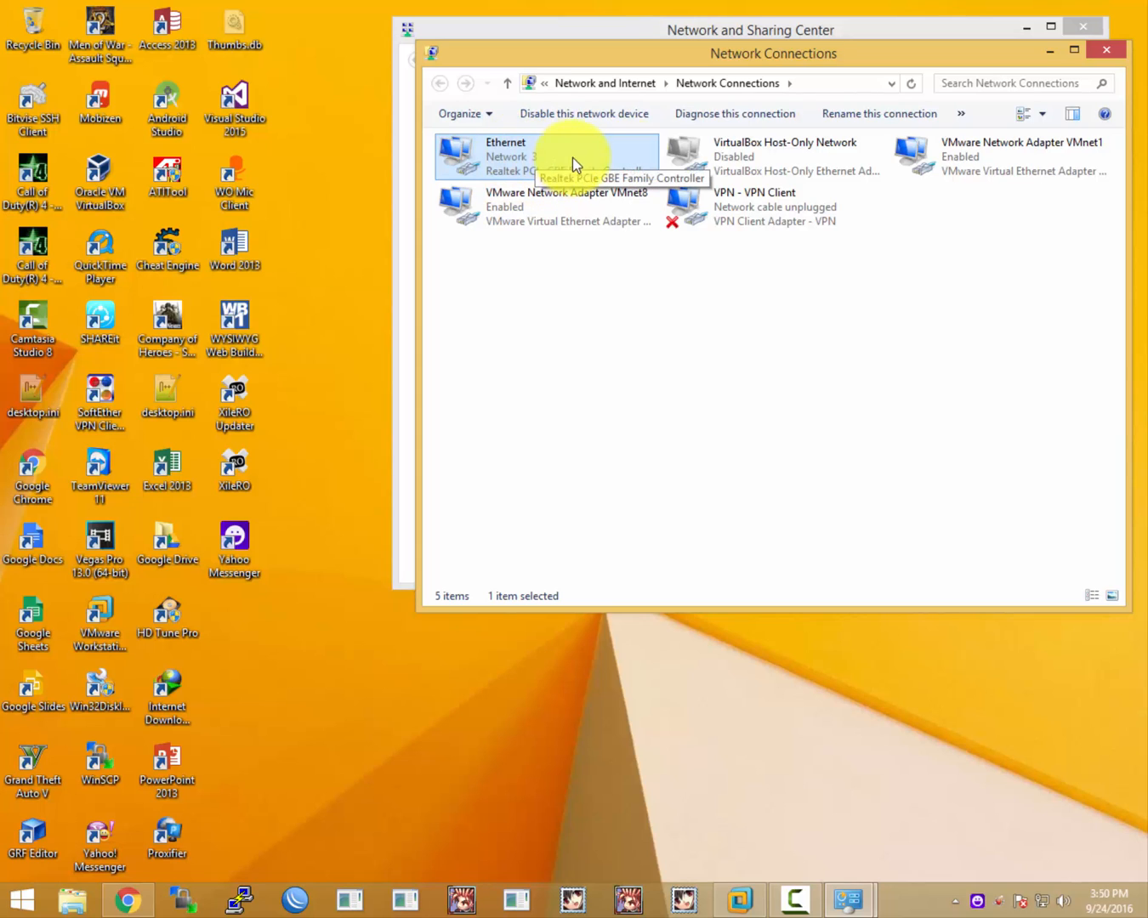
- Allow other network users to connect through this computer's Internet connection in the Ethernet adapter's sharing properties
right_click(562, 154)
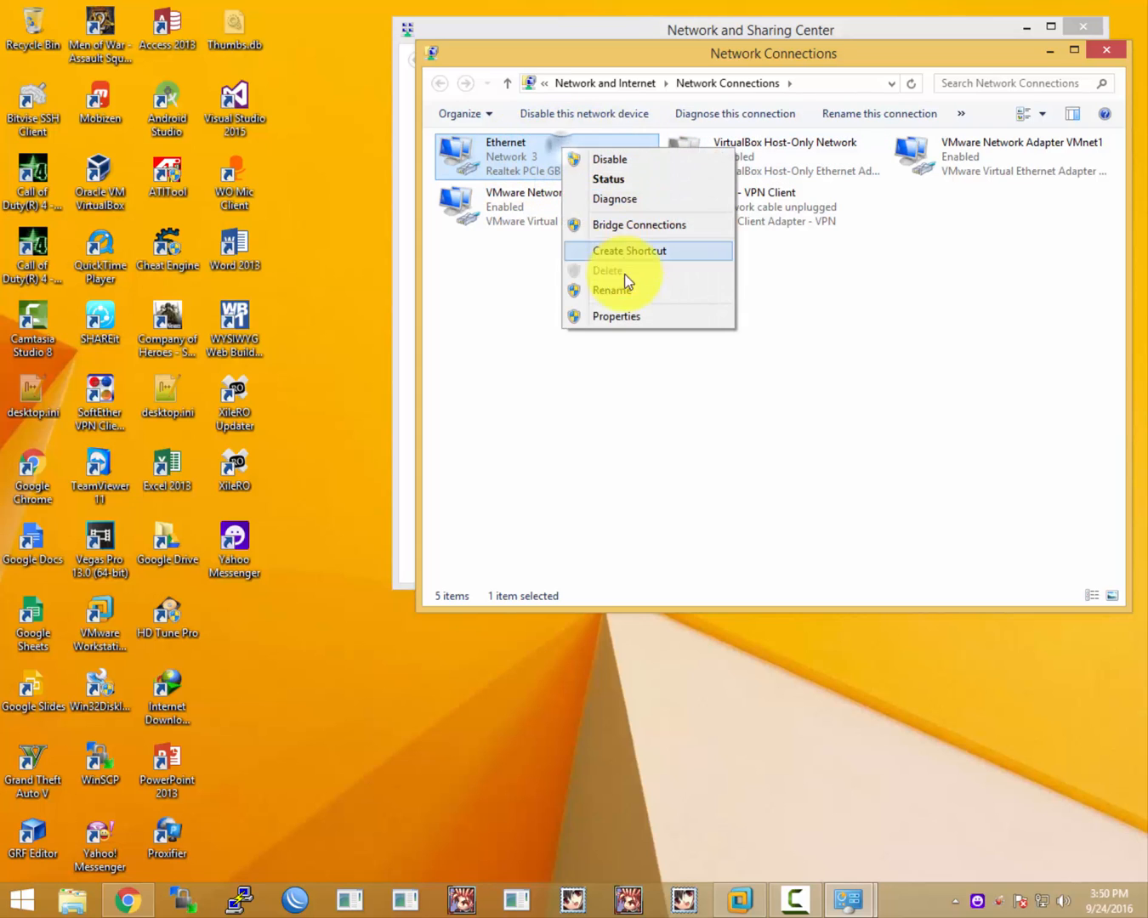
click(637, 320)
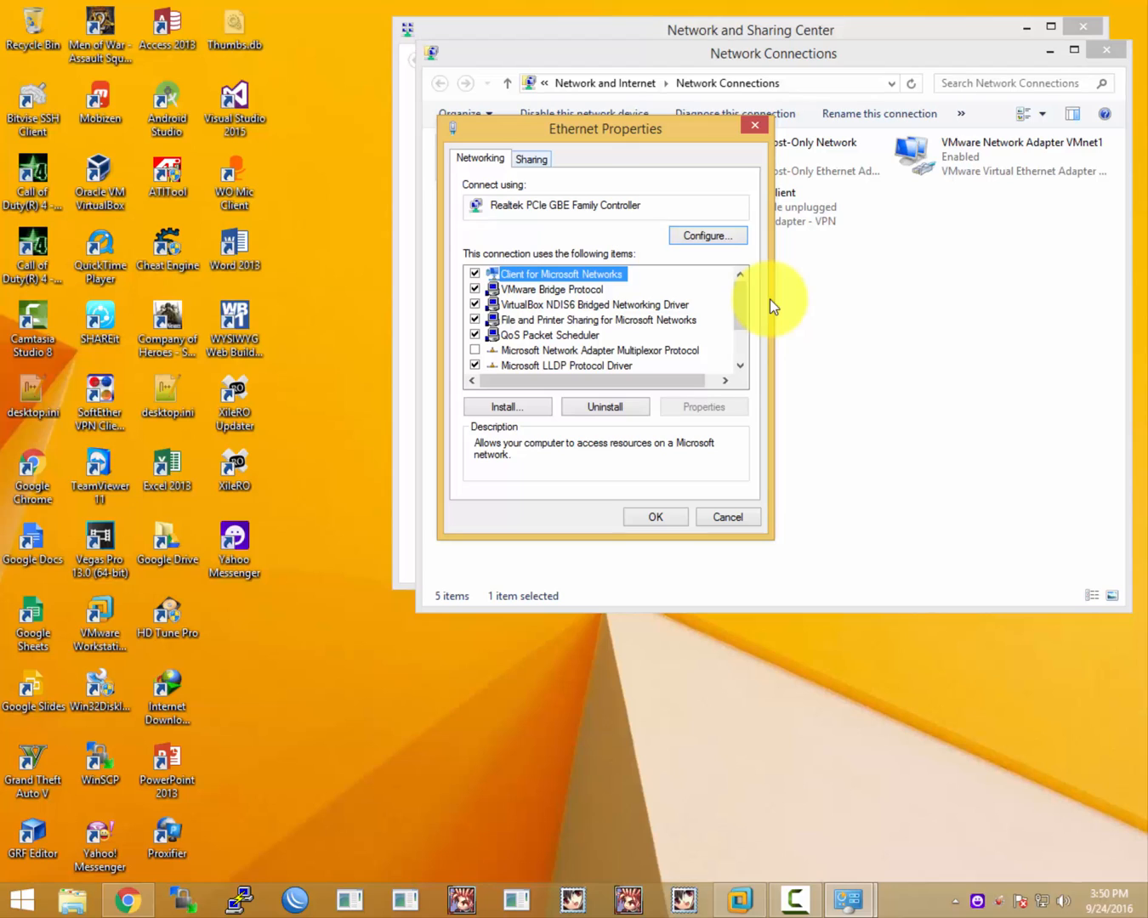
key(ctrl+Tab)
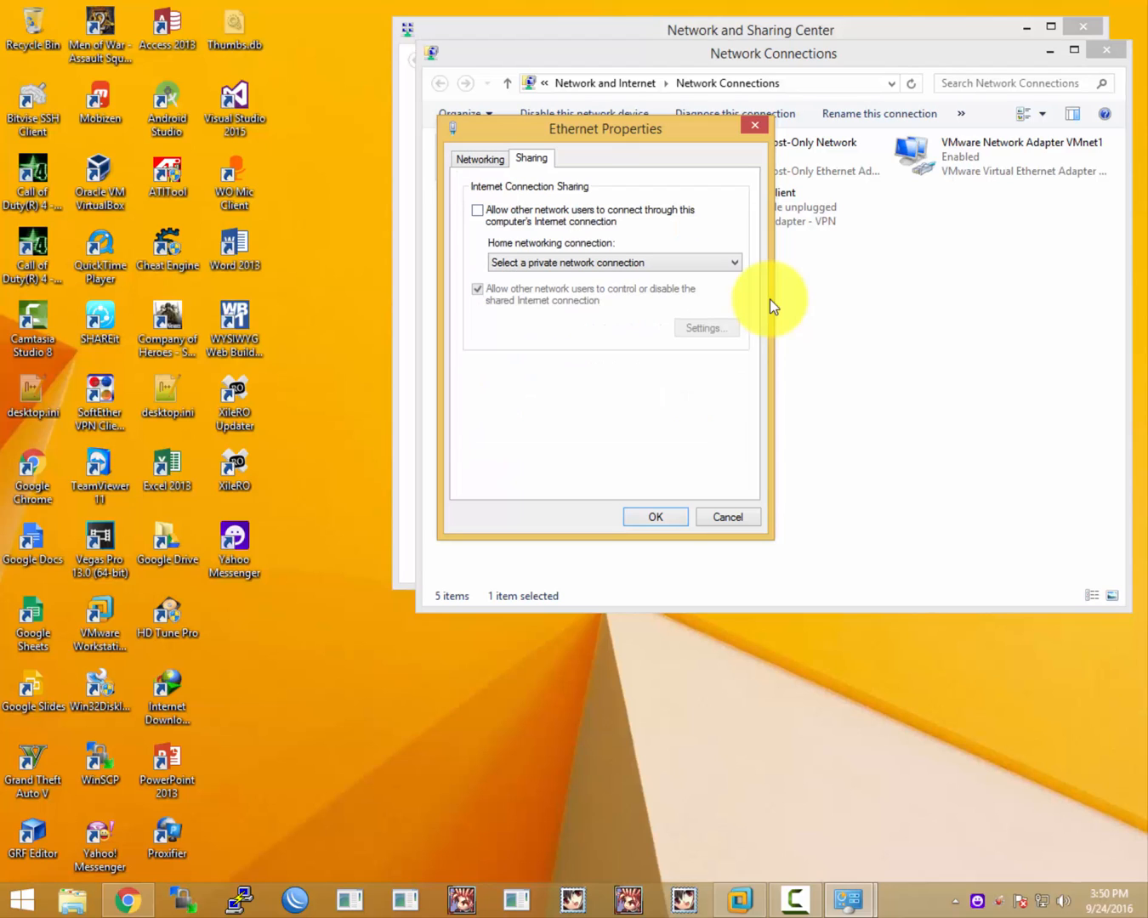
key(space)
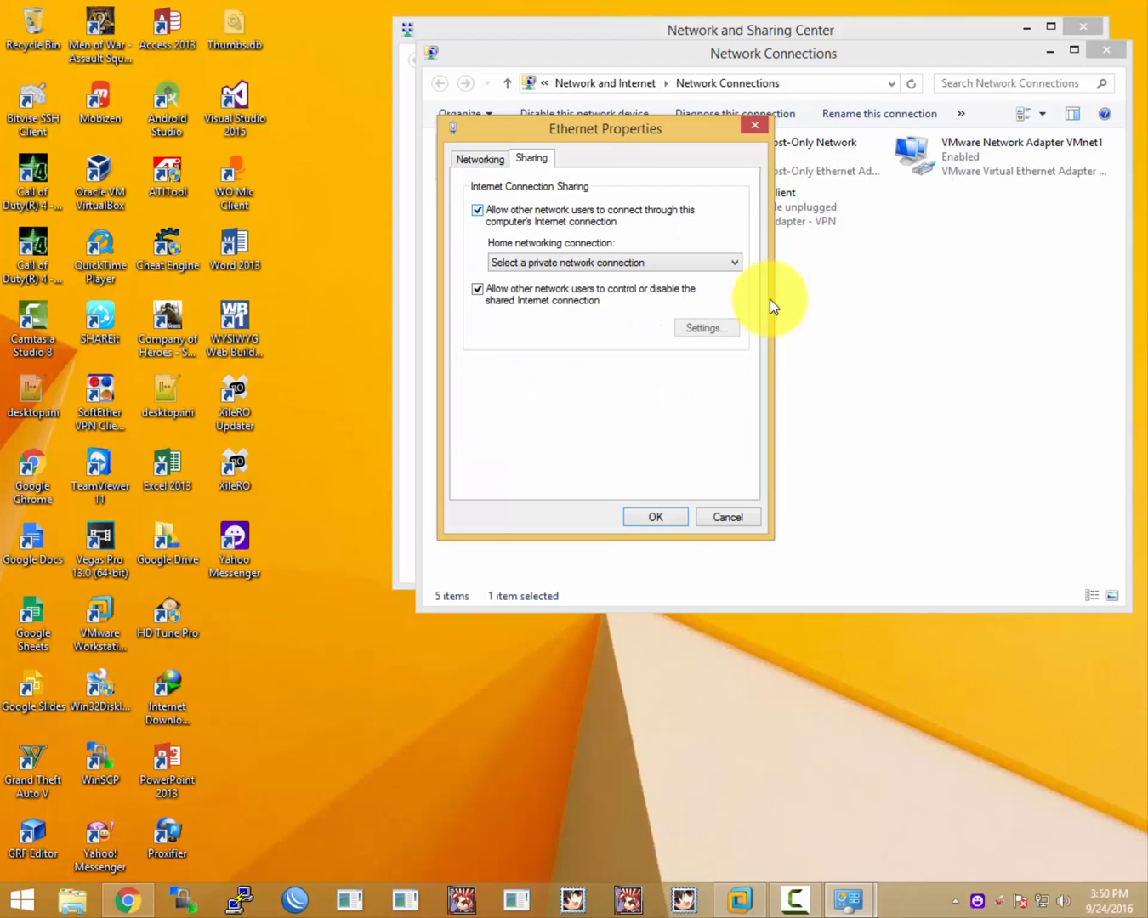
- Set the Ethernet sharing's home networking connection to VMware Network Adapter VMnet1
key(alt+Down)
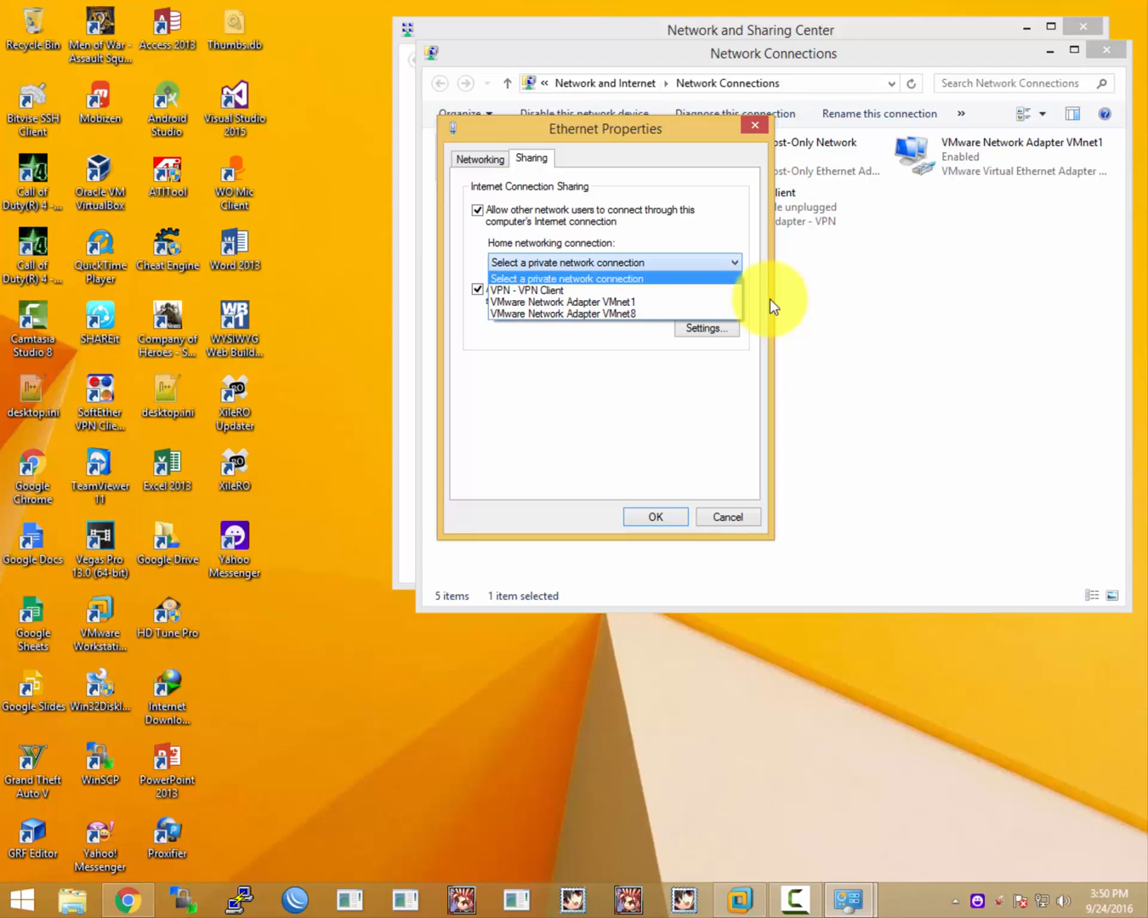
key(Down)
key(Down)
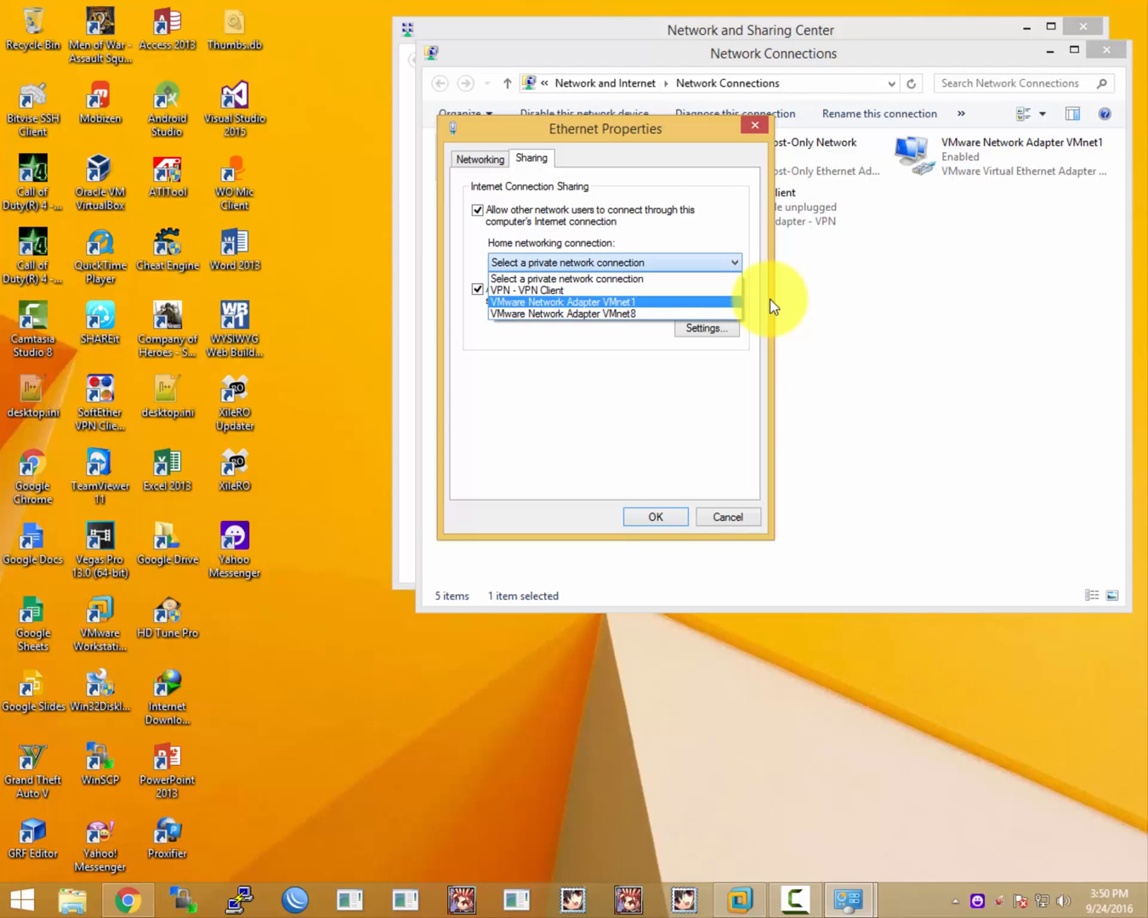
key(Up)
key(Down)
key(Down)
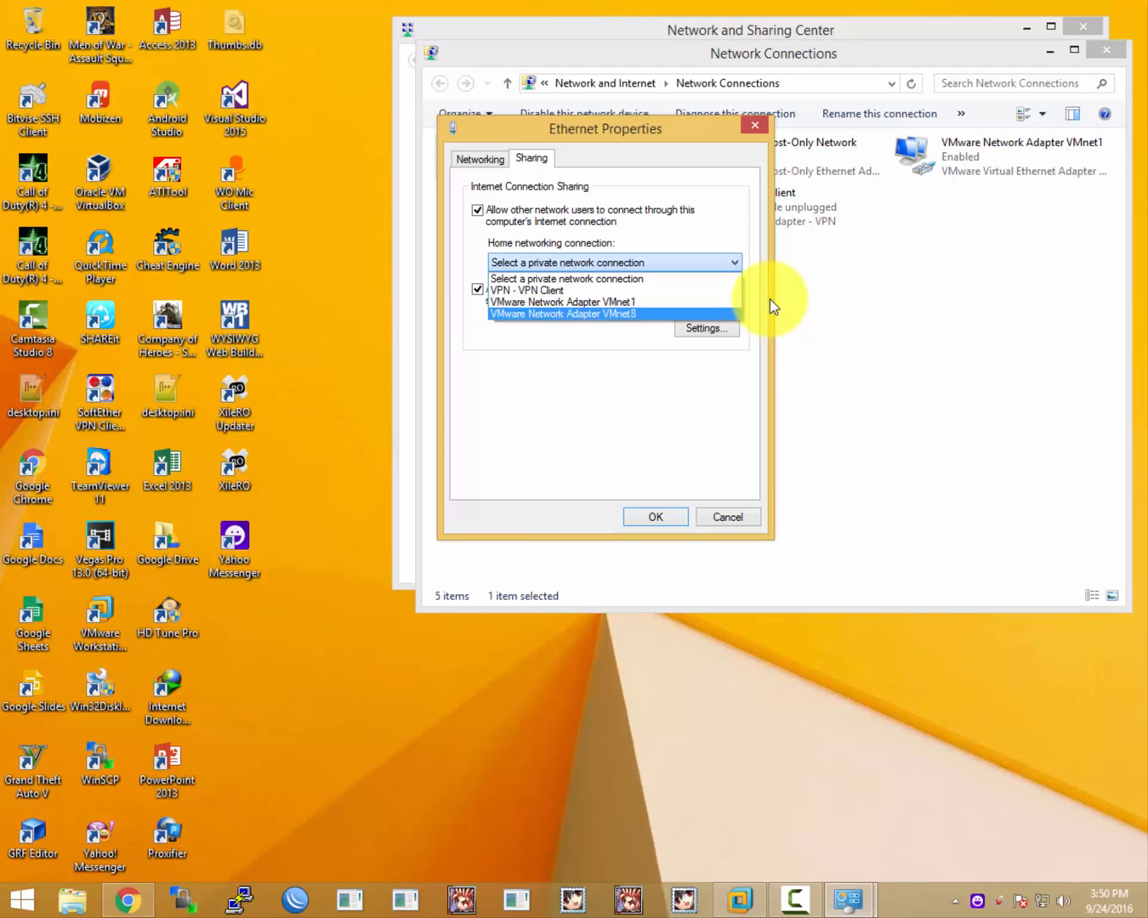
key(Up)
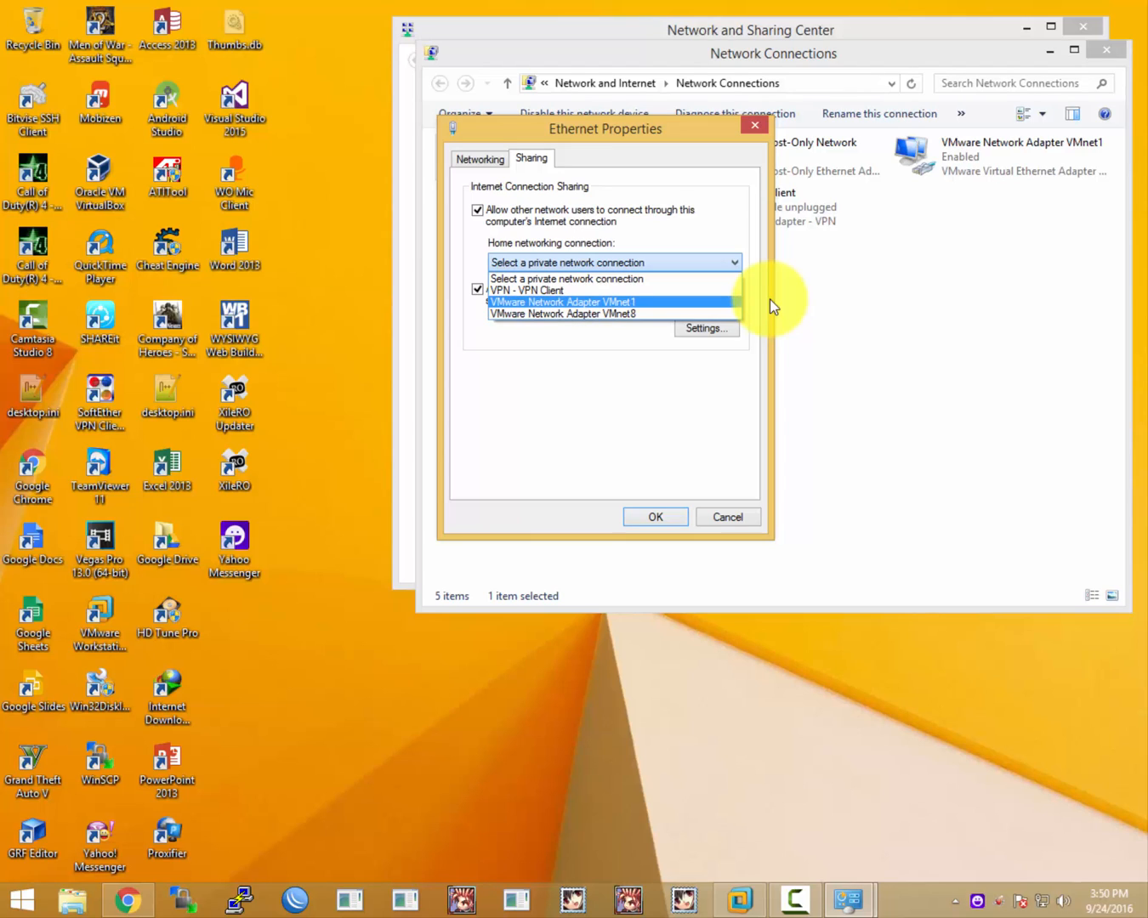
key(Return)
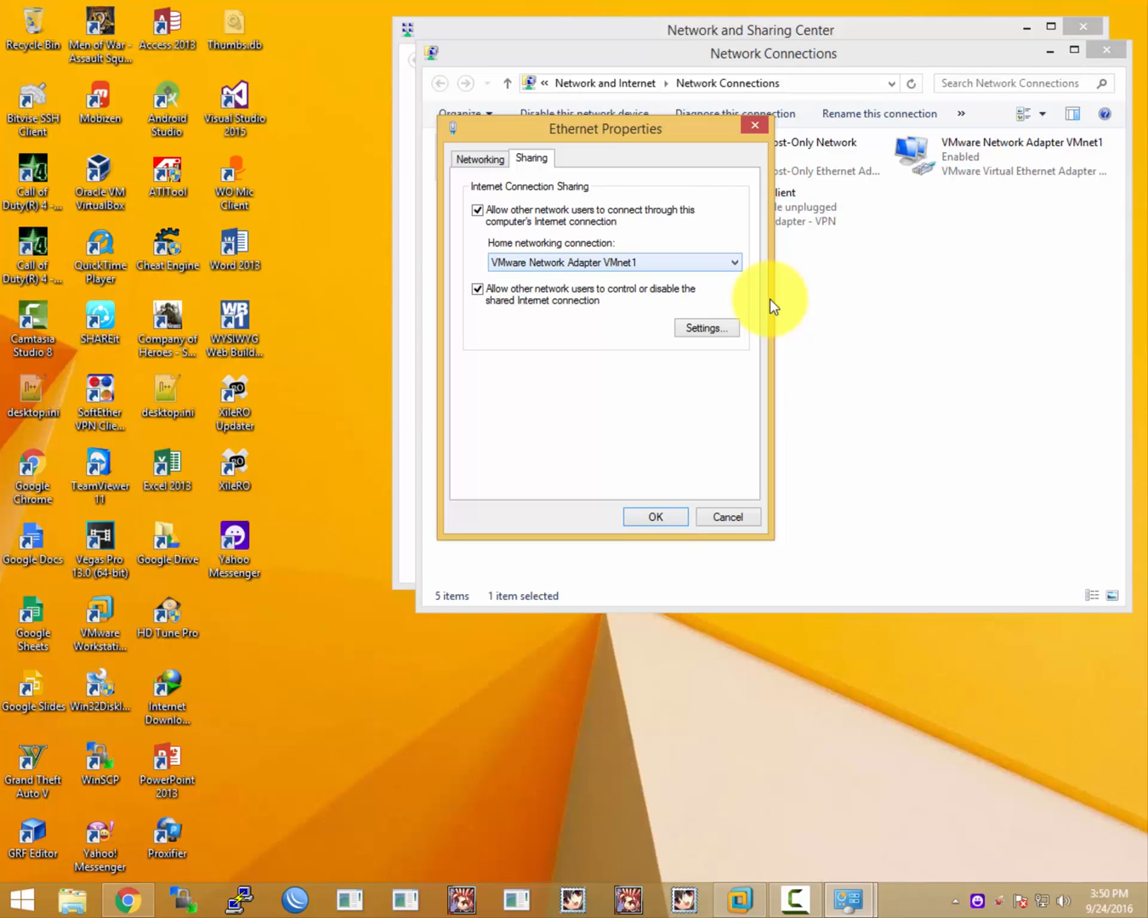
- Check the Mikrotik virtual machine's network adapters in VMware Workstation, and apply the Ethernet sharing settings
click(739, 900)
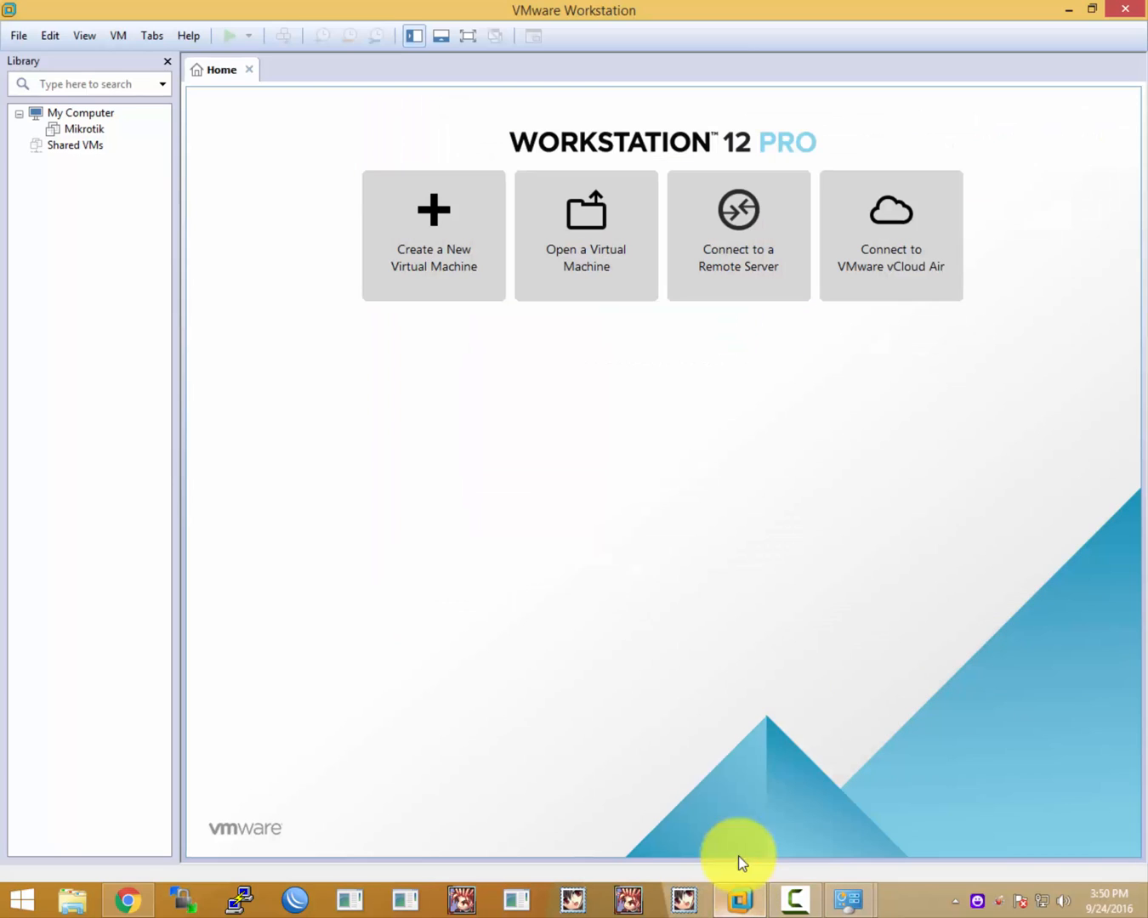
click(67, 137)
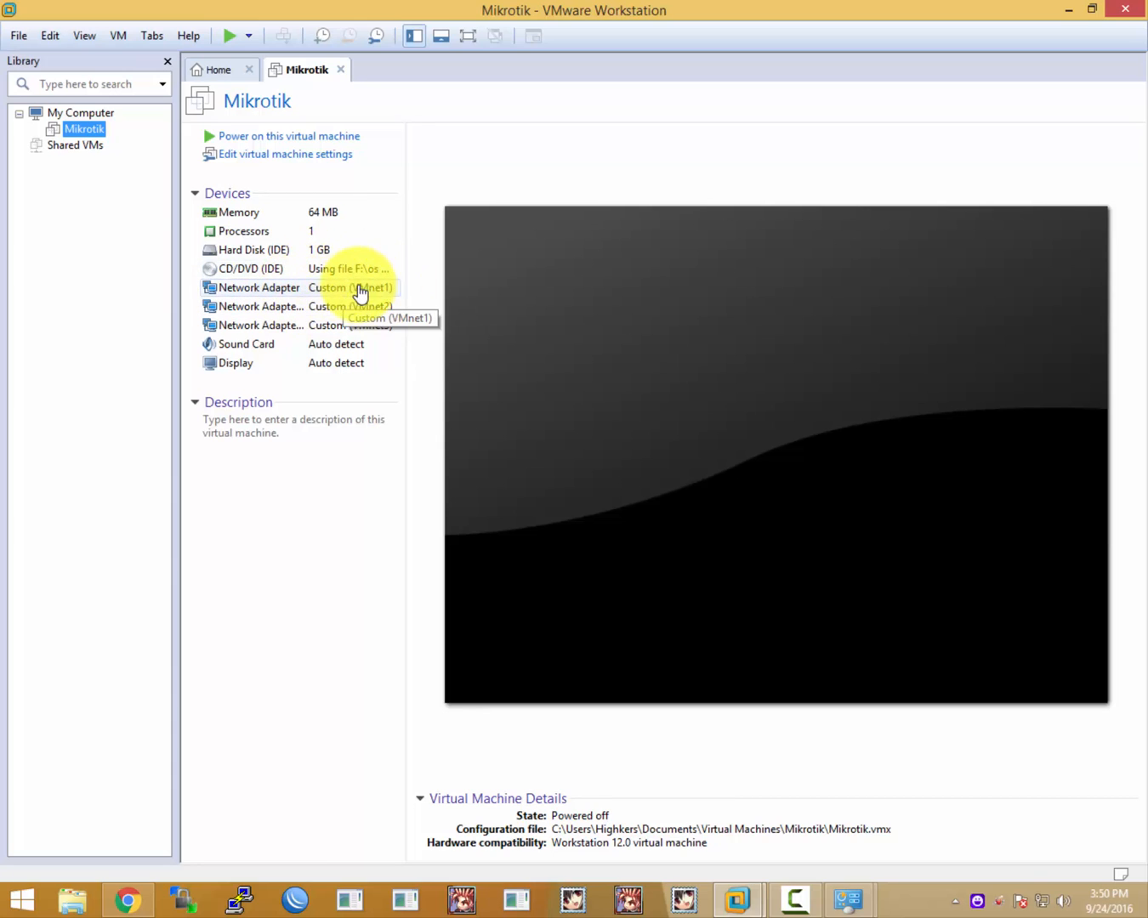
click(1067, 9)
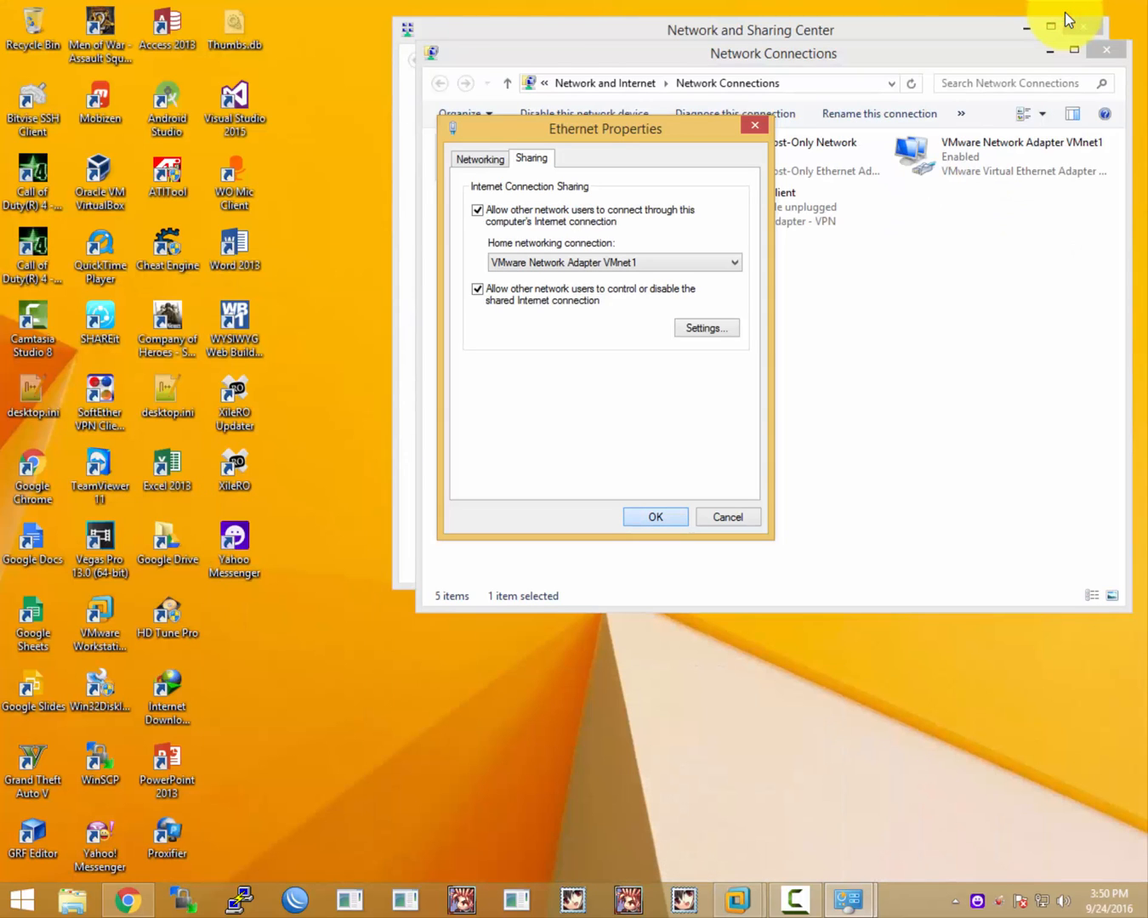
key(Return)
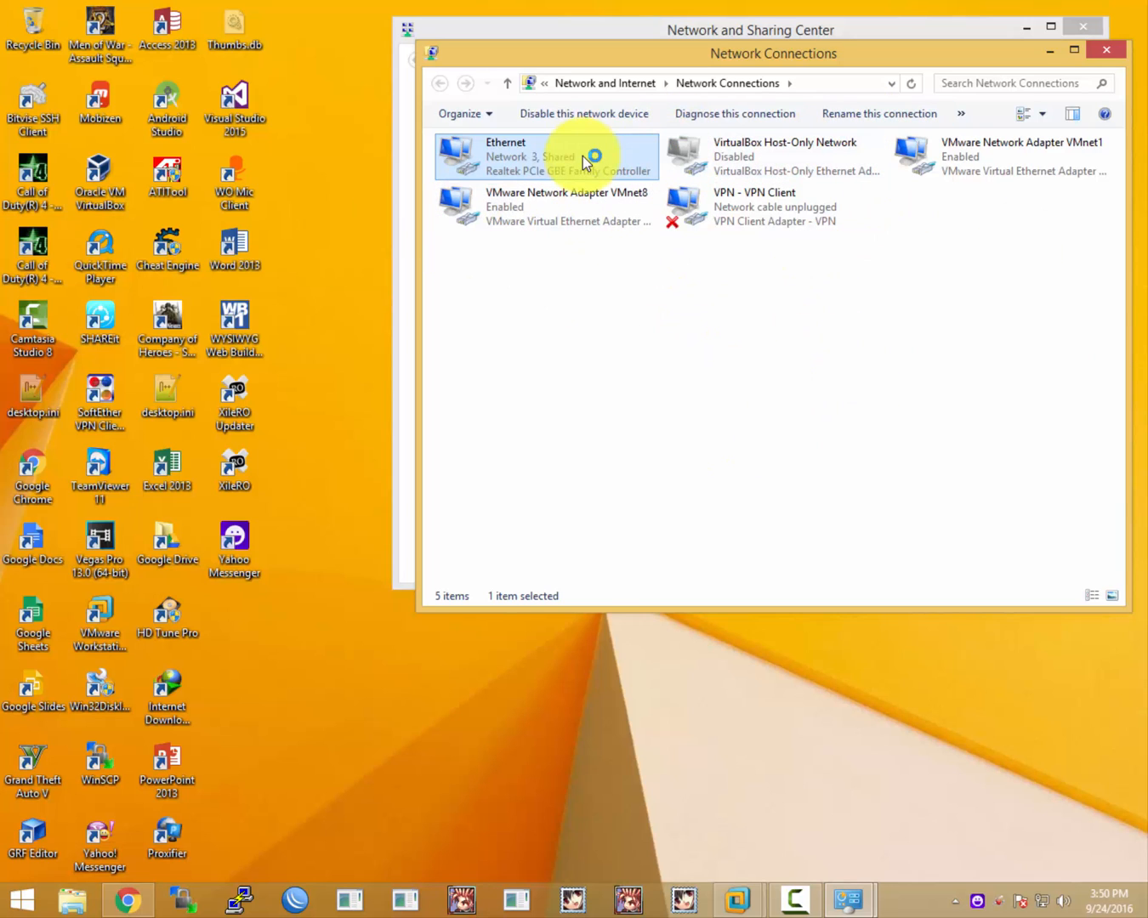
- Switch to VMware Workstation and review which virtual networks the Mikrotik machine's adapters use
mouse_move(737, 899)
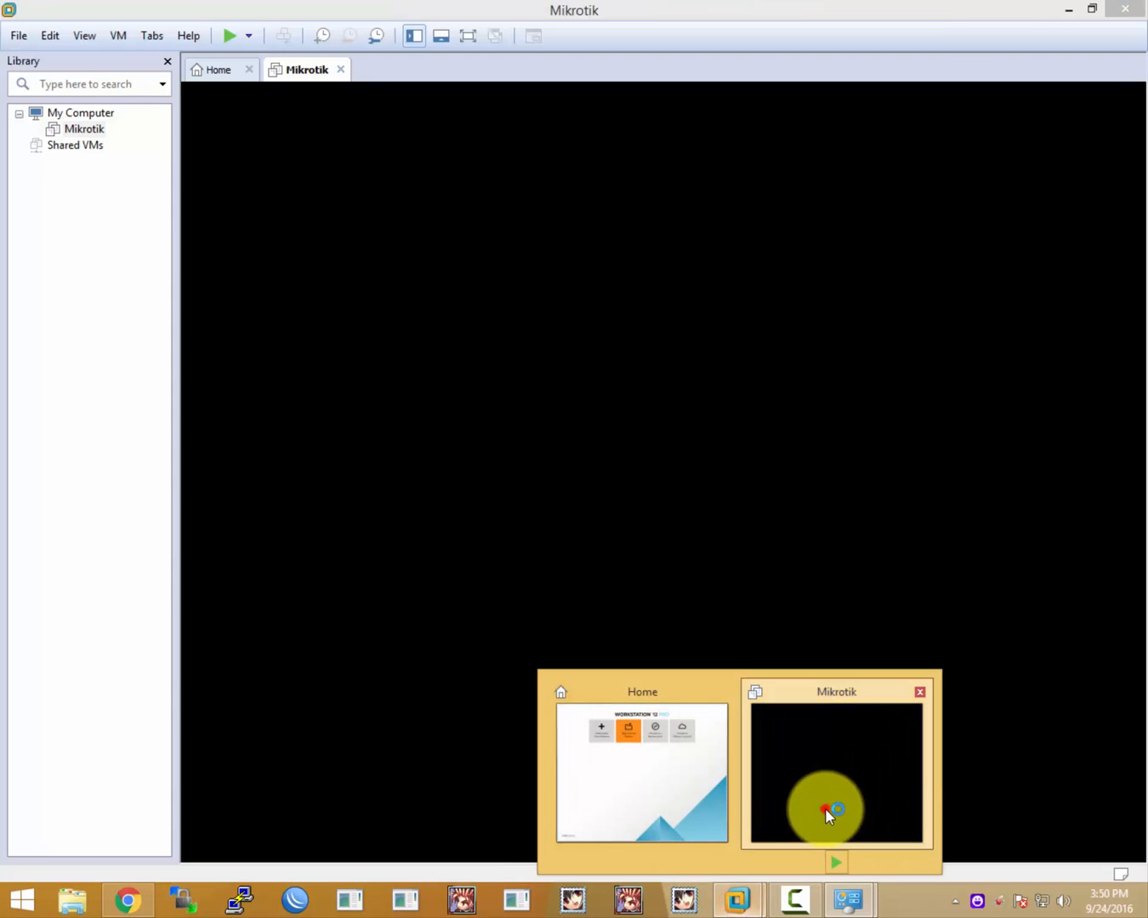
click(826, 810)
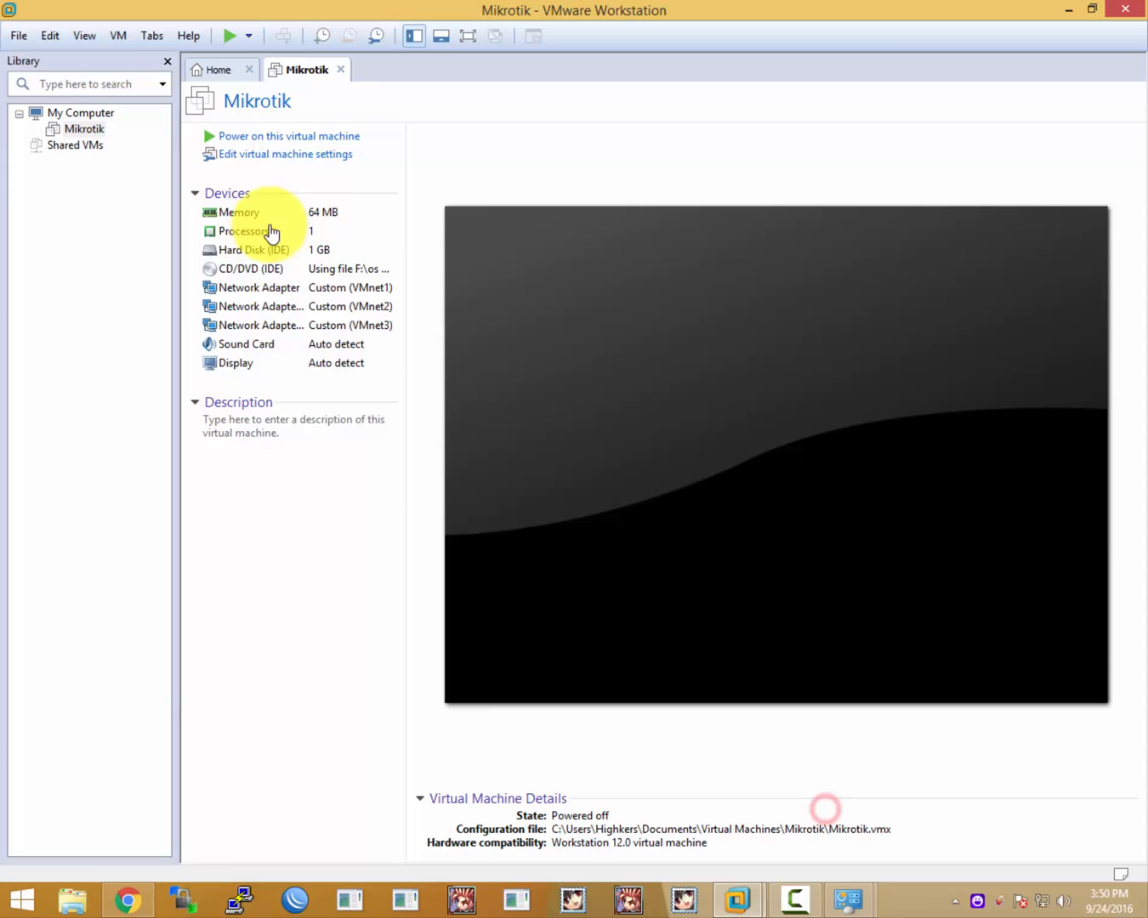
click(1069, 9)
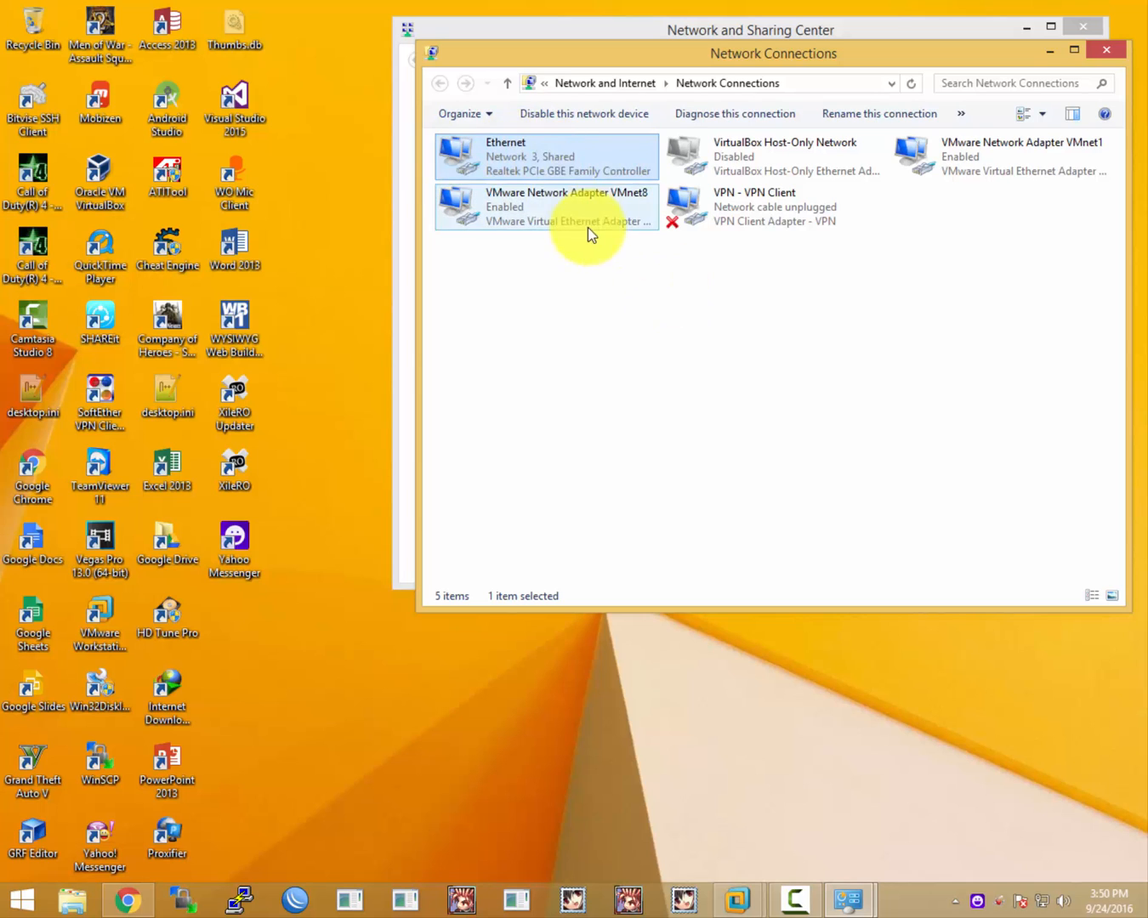
- Review the home networking connection in the Ethernet adapter's sharing properties and close the dialog
right_click(585, 160)
click(656, 332)
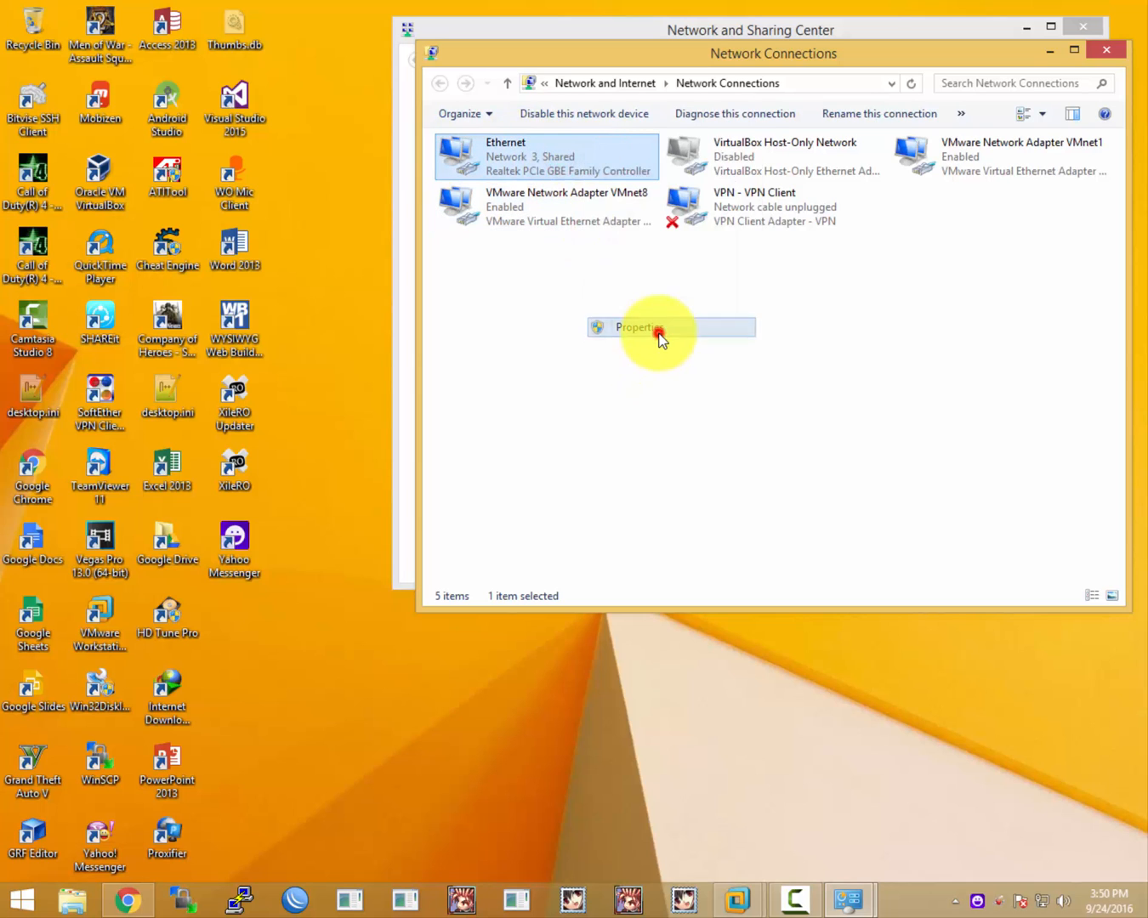
key(ctrl+Tab)
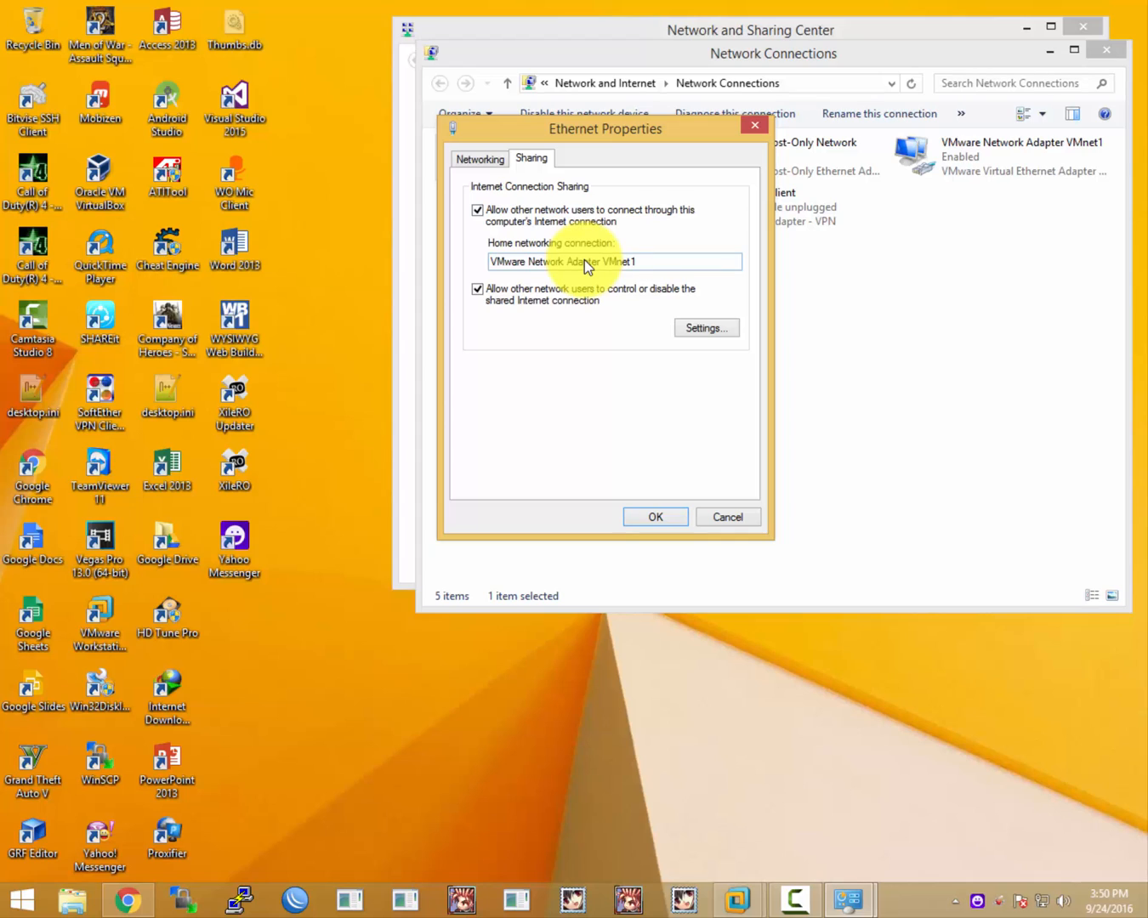
drag(639, 262, 488, 262)
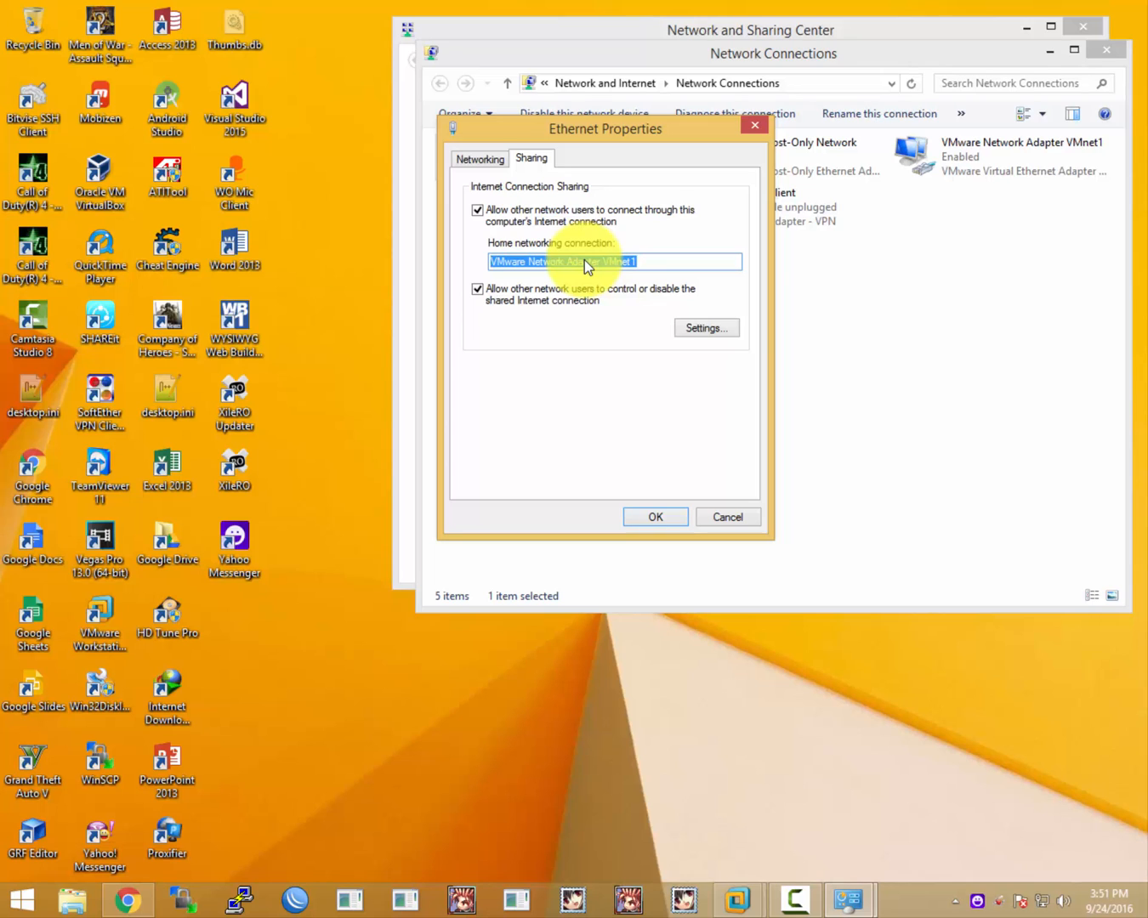
key(Return)
click(896, 294)
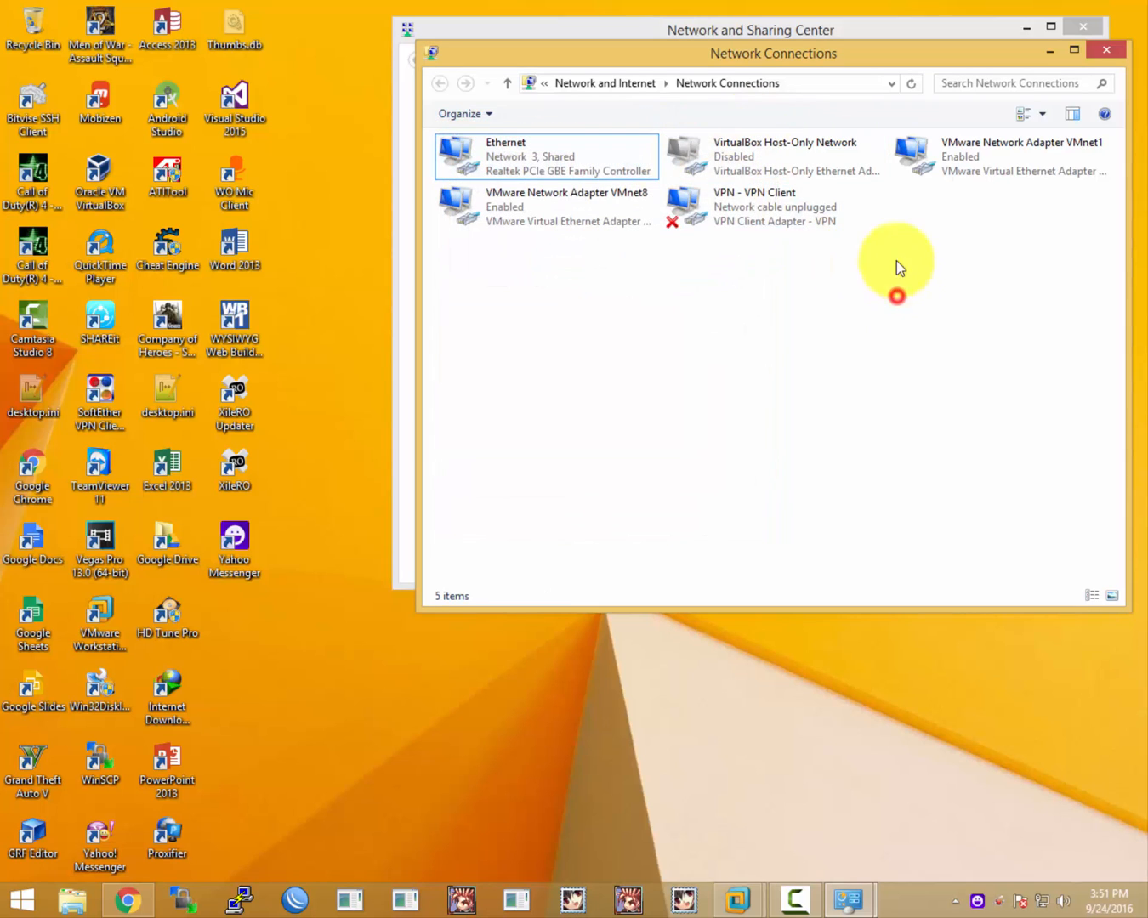
click(597, 163)
click(616, 266)
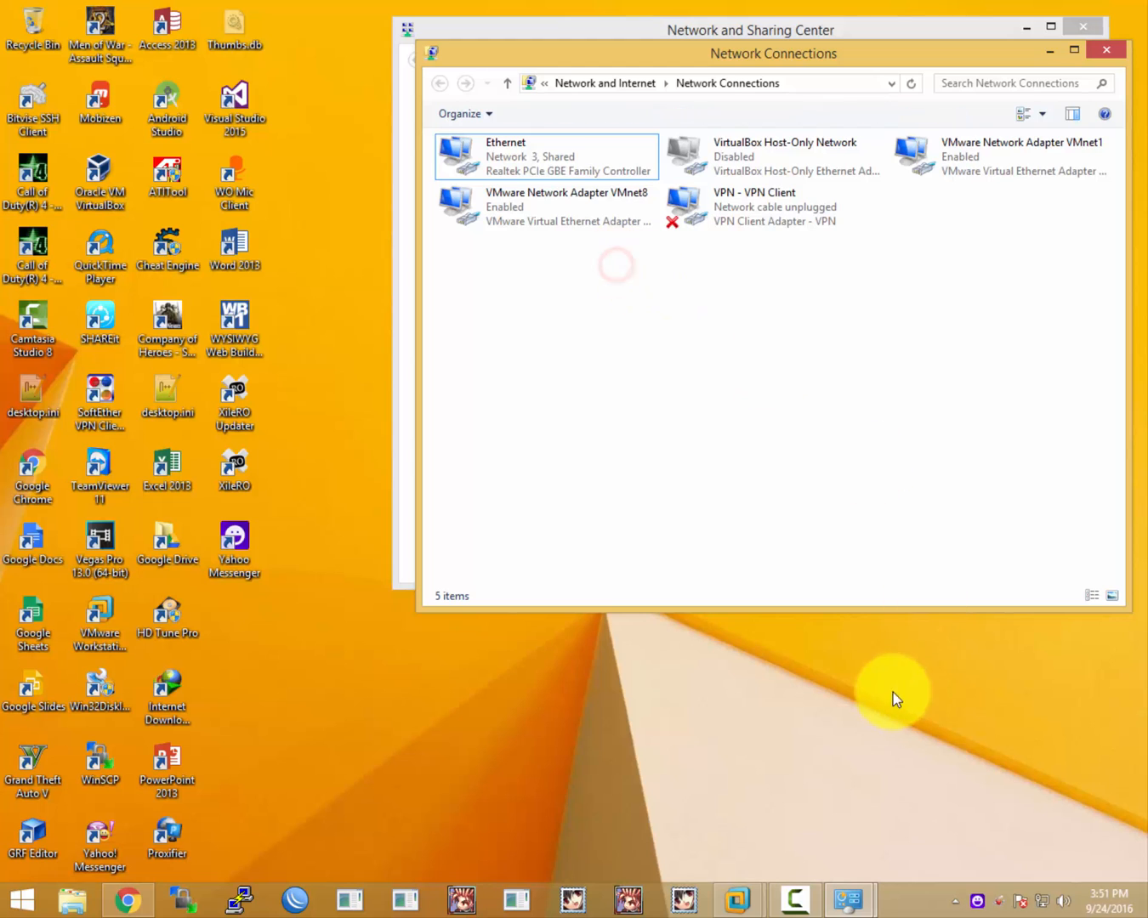
- Switch to VMware Workstation to recheck the Mikrotik machine's adapter assignments, and return to the network connections
mouse_move(740, 897)
click(804, 791)
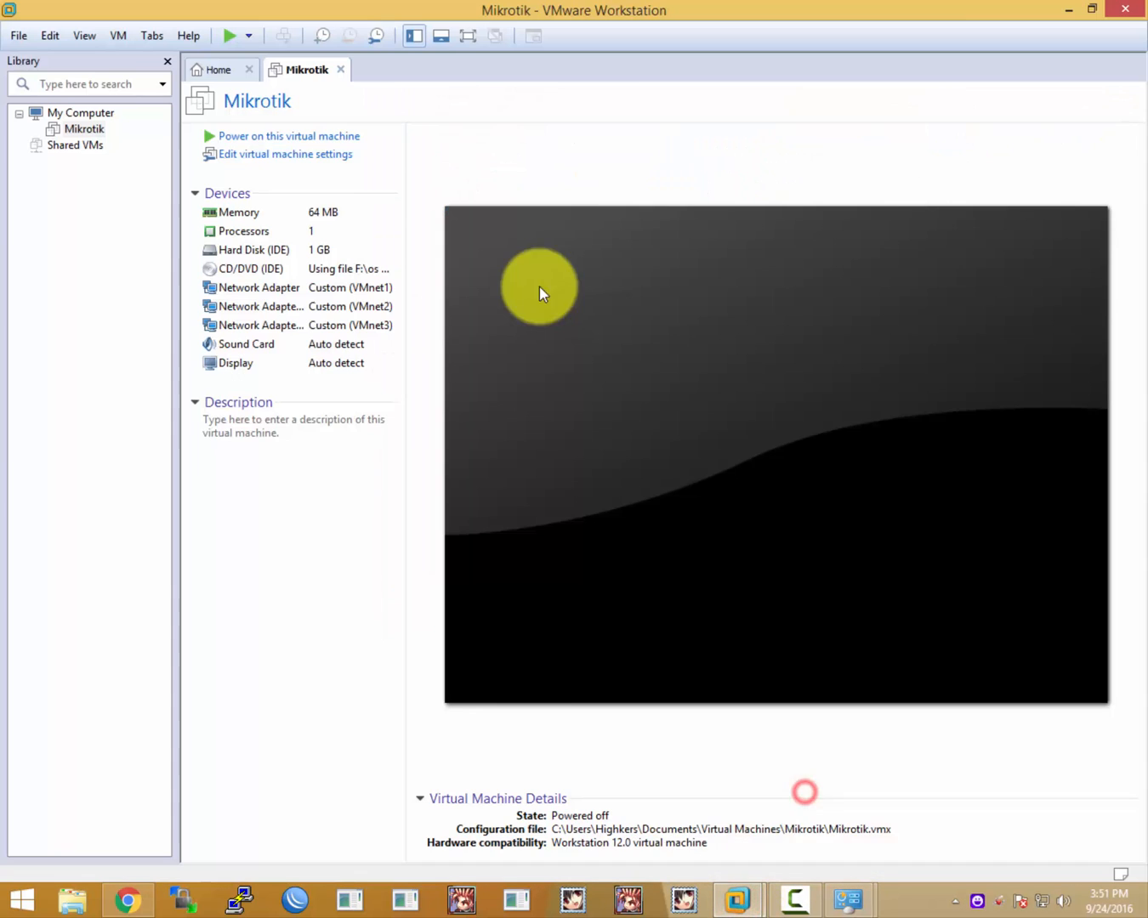
click(1069, 8)
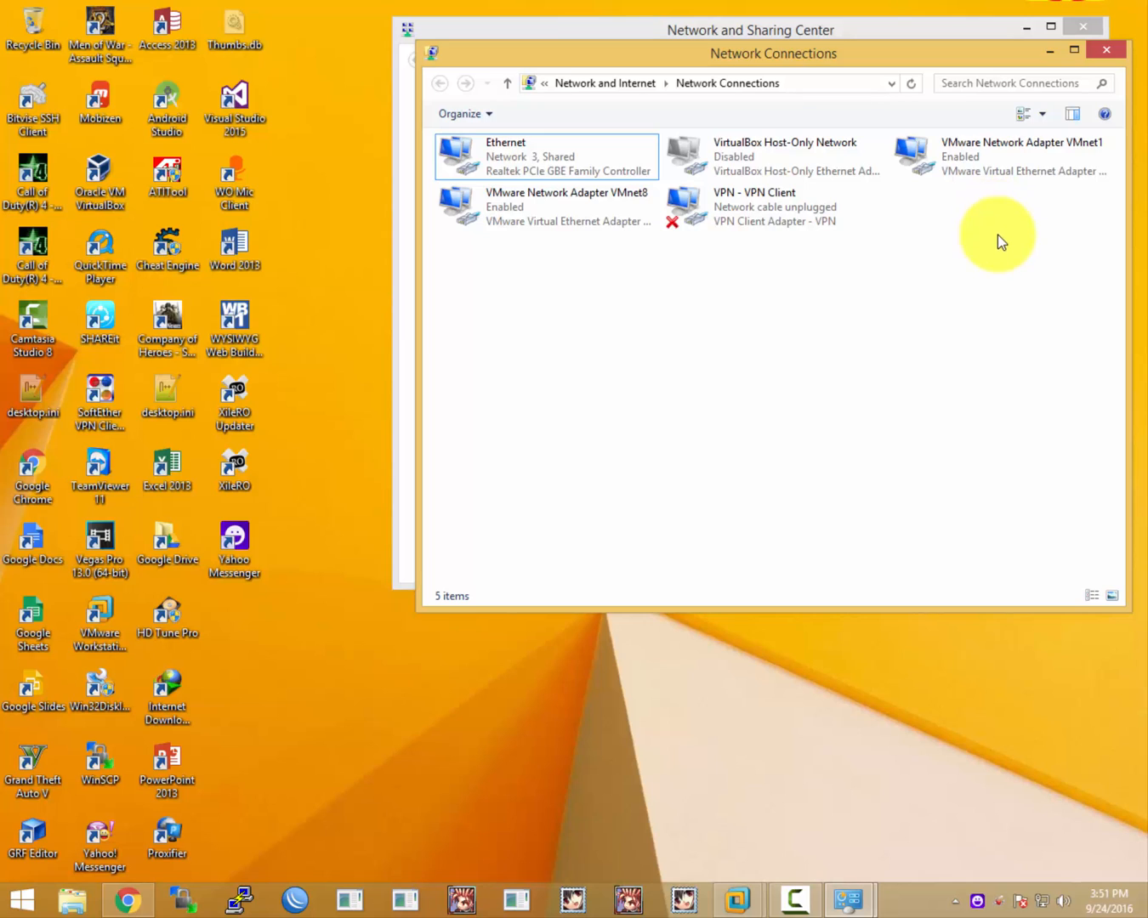
- Open the Internet Protocol Version 4 (TCP/IPv4) properties of the VMware Network Adapter VMnet1
click(1009, 172)
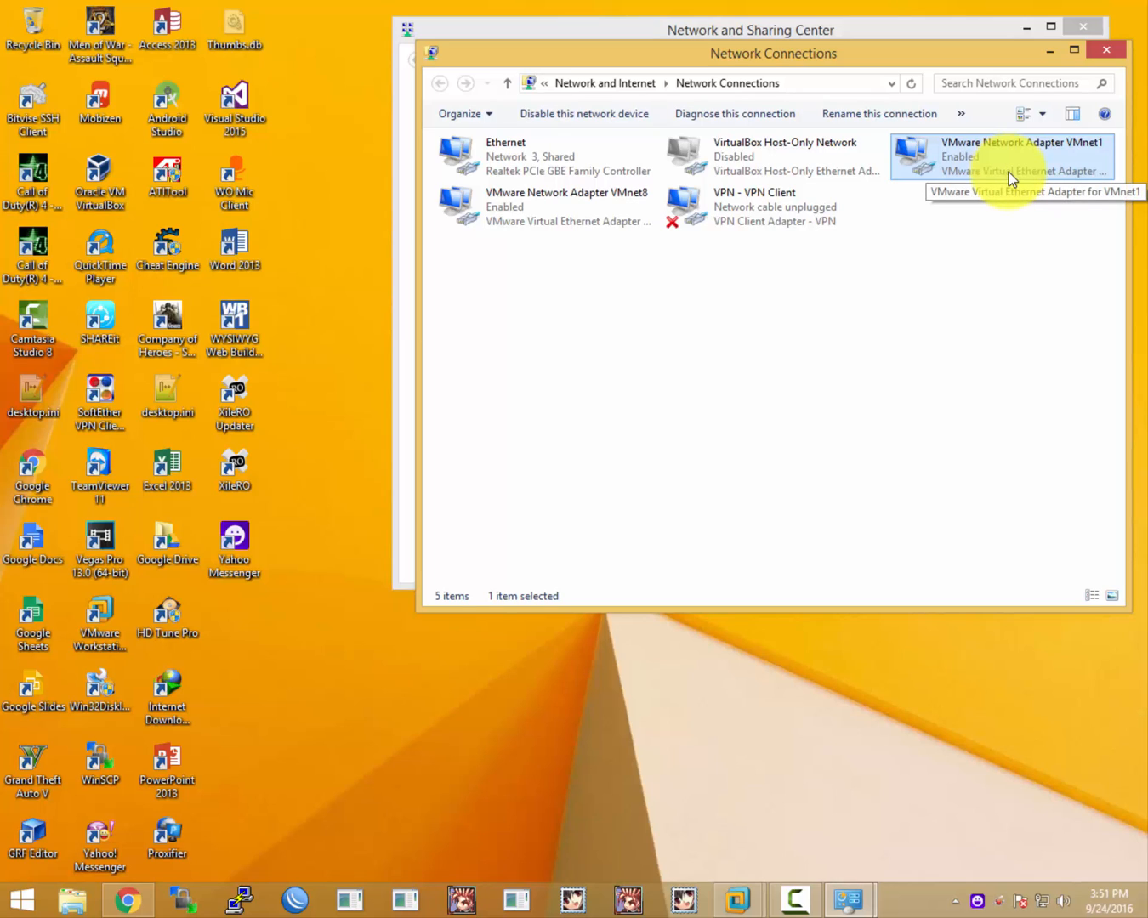
right_click(1009, 172)
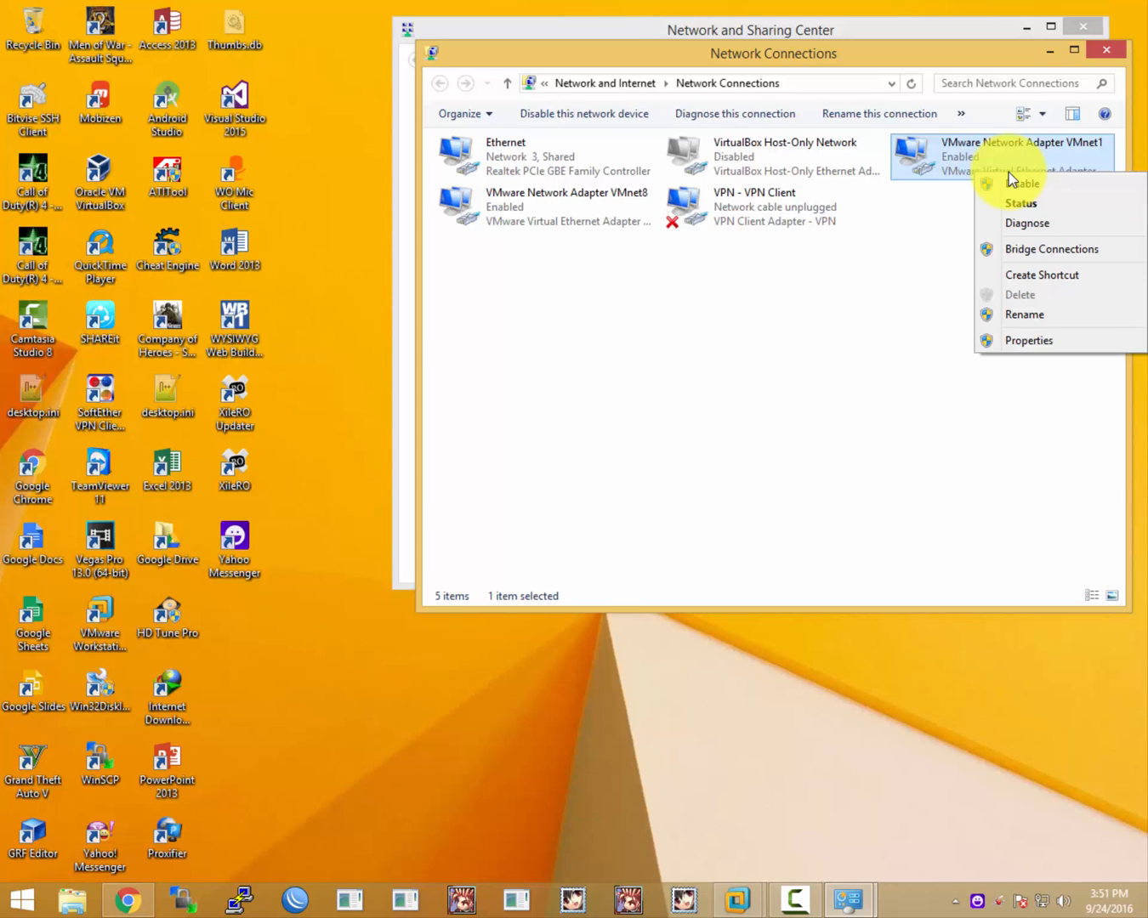
click(1038, 345)
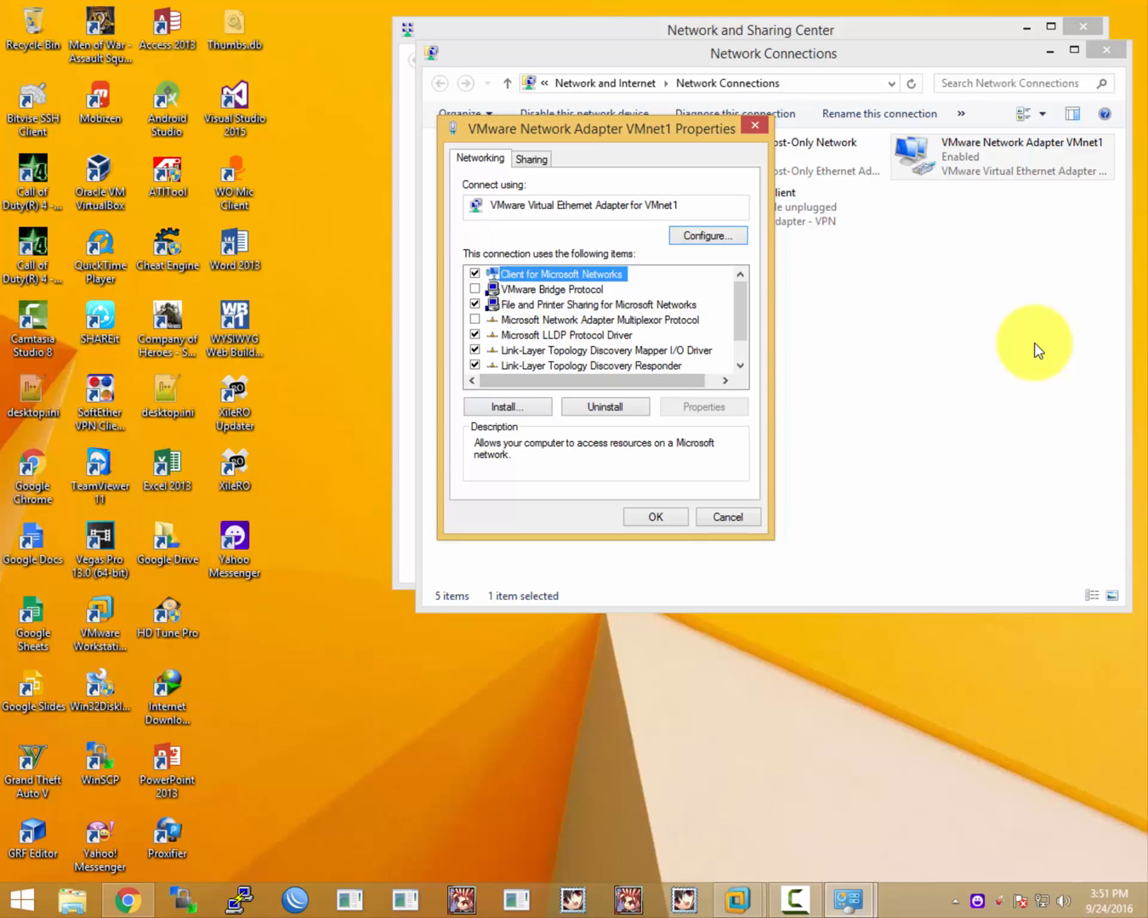
key(Escape)
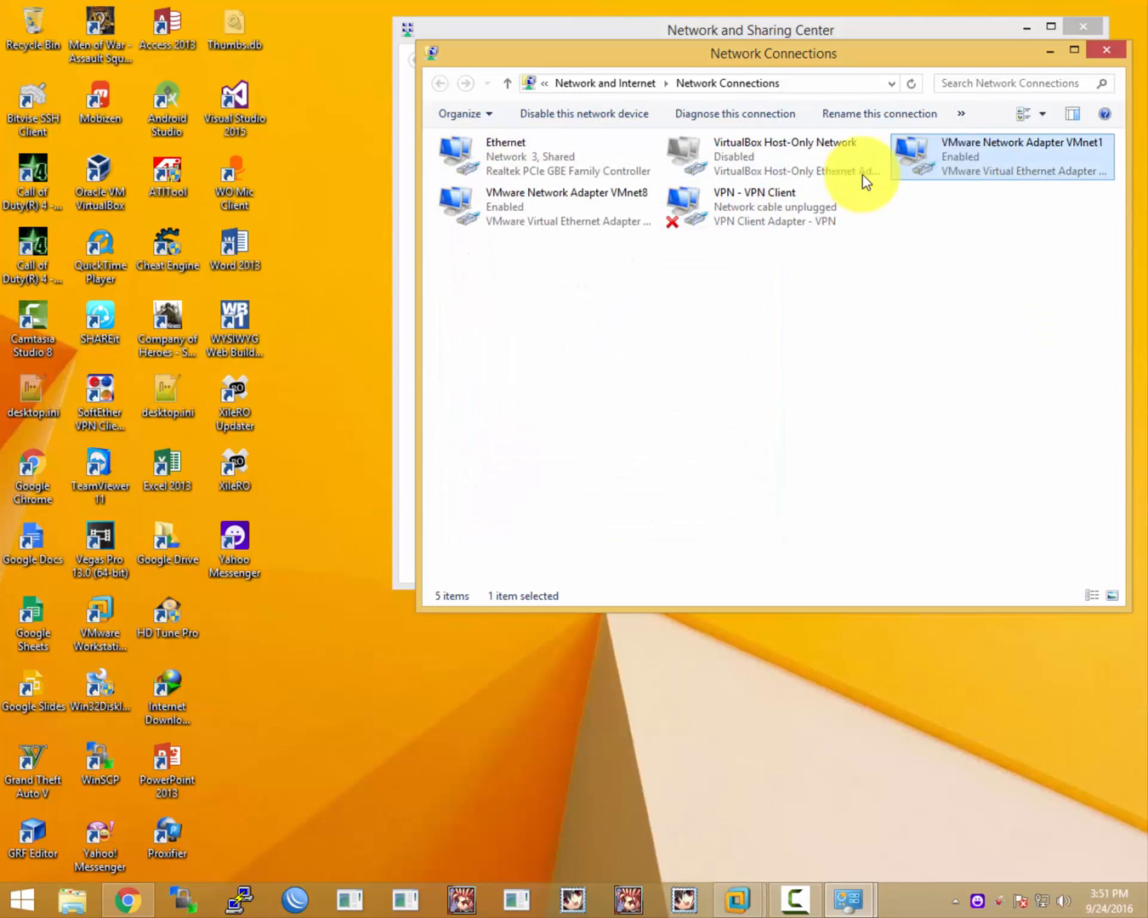
right_click(977, 163)
click(1027, 334)
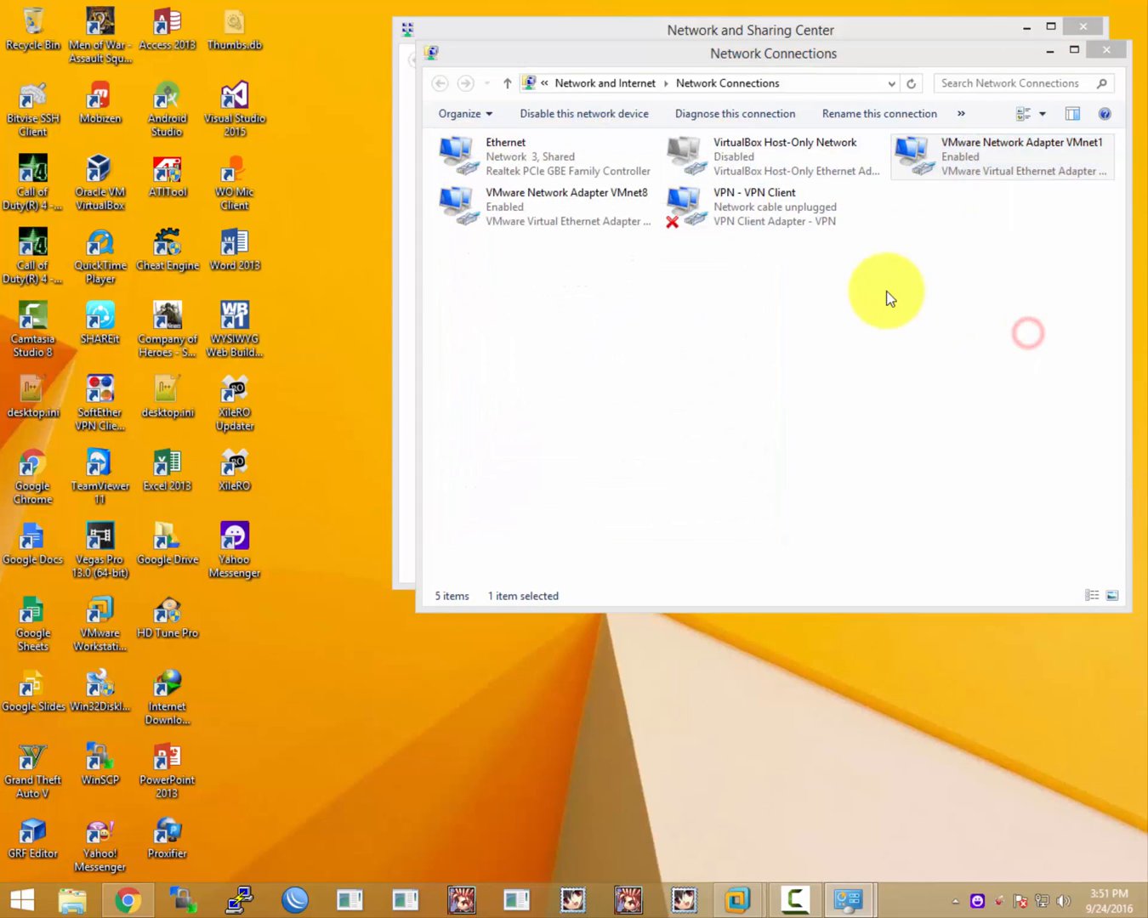
drag(741, 308, 740, 332)
click(583, 365)
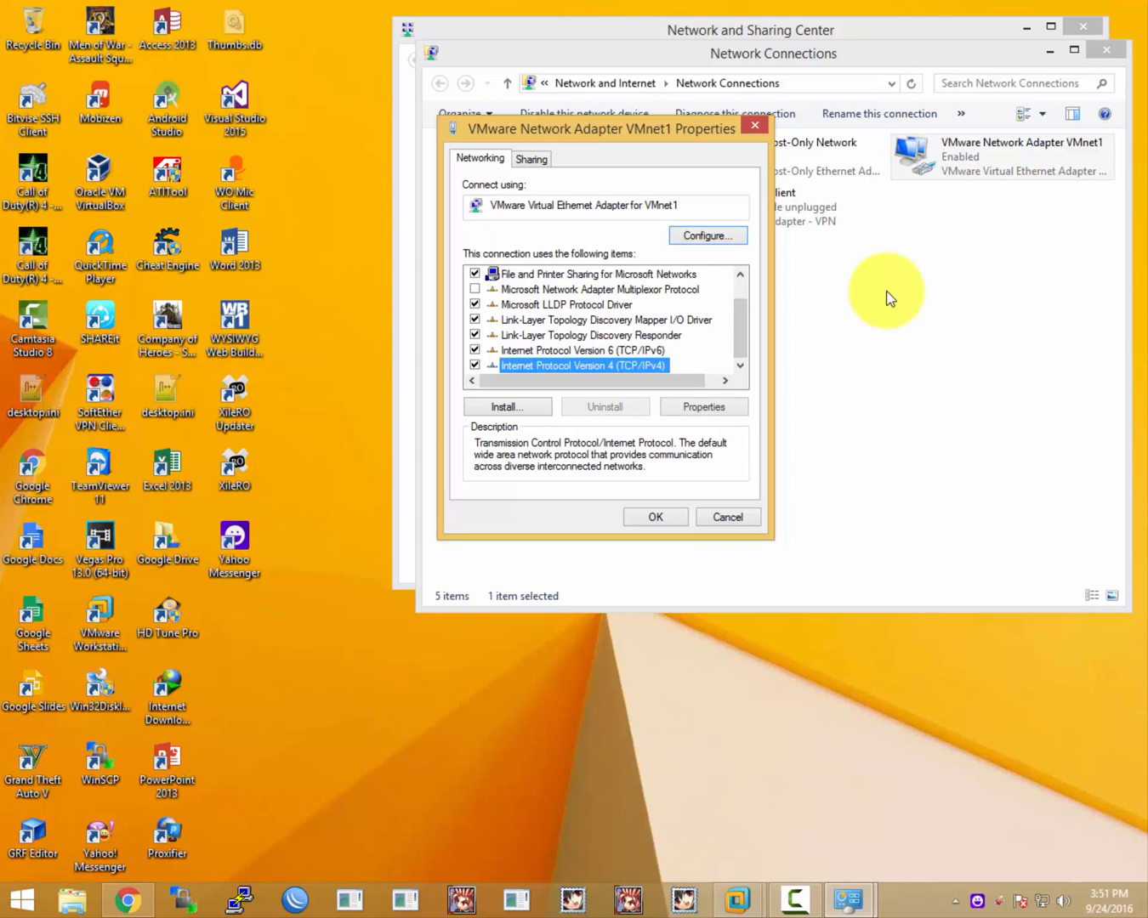
click(704, 406)
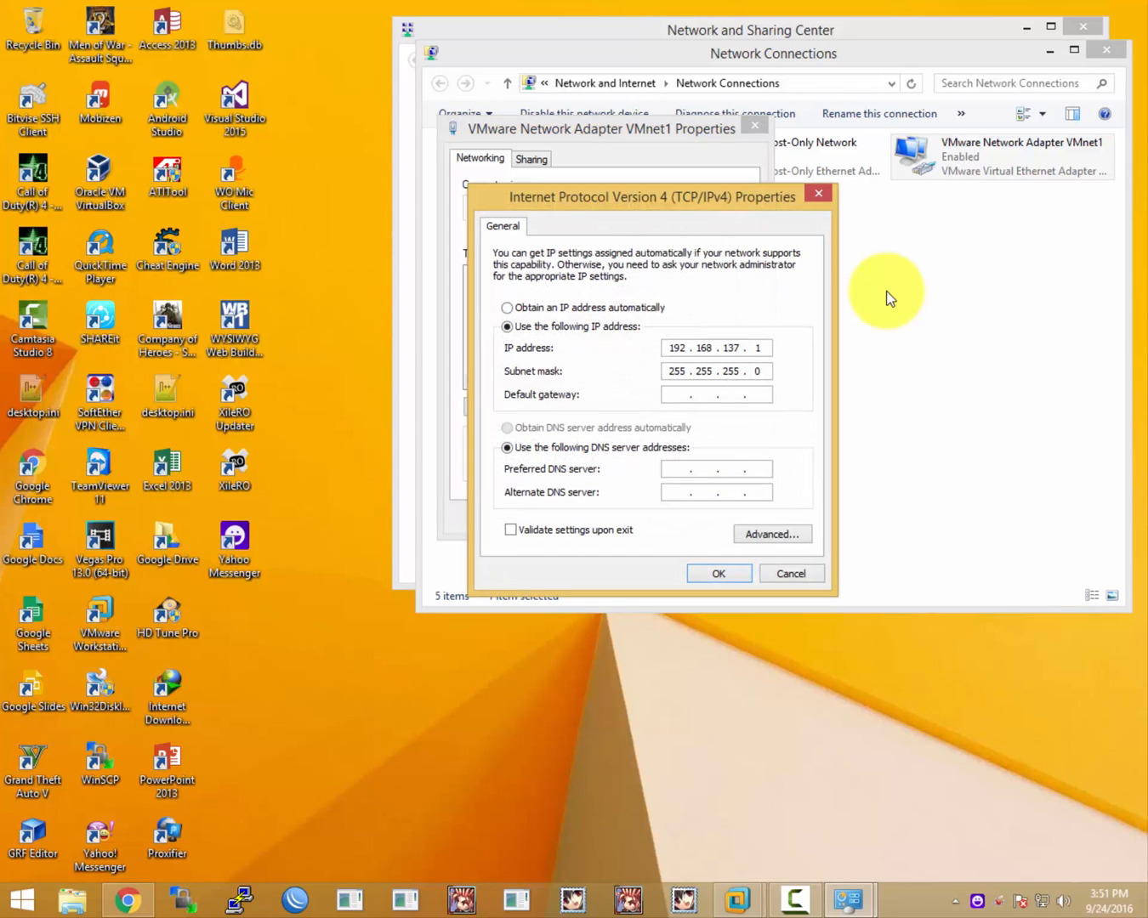
- Examine each part of the static IP address and the subnet mask assigned to the VMnet1 adapter
drag(668, 347, 687, 348)
click(723, 347)
double_click(677, 348)
drag(701, 347, 713, 348)
click(738, 349)
click(728, 348)
double_click(758, 348)
drag(723, 348, 739, 347)
click(722, 370)
drag(722, 348, 739, 348)
click(755, 348)
click(740, 372)
drag(668, 347, 686, 348)
double_click(758, 348)
- Check the Mikrotik machine in VMware Workstation, and return to review the VMnet1 IP address and accept the IPv4 dialog
mouse_move(738, 900)
click(779, 854)
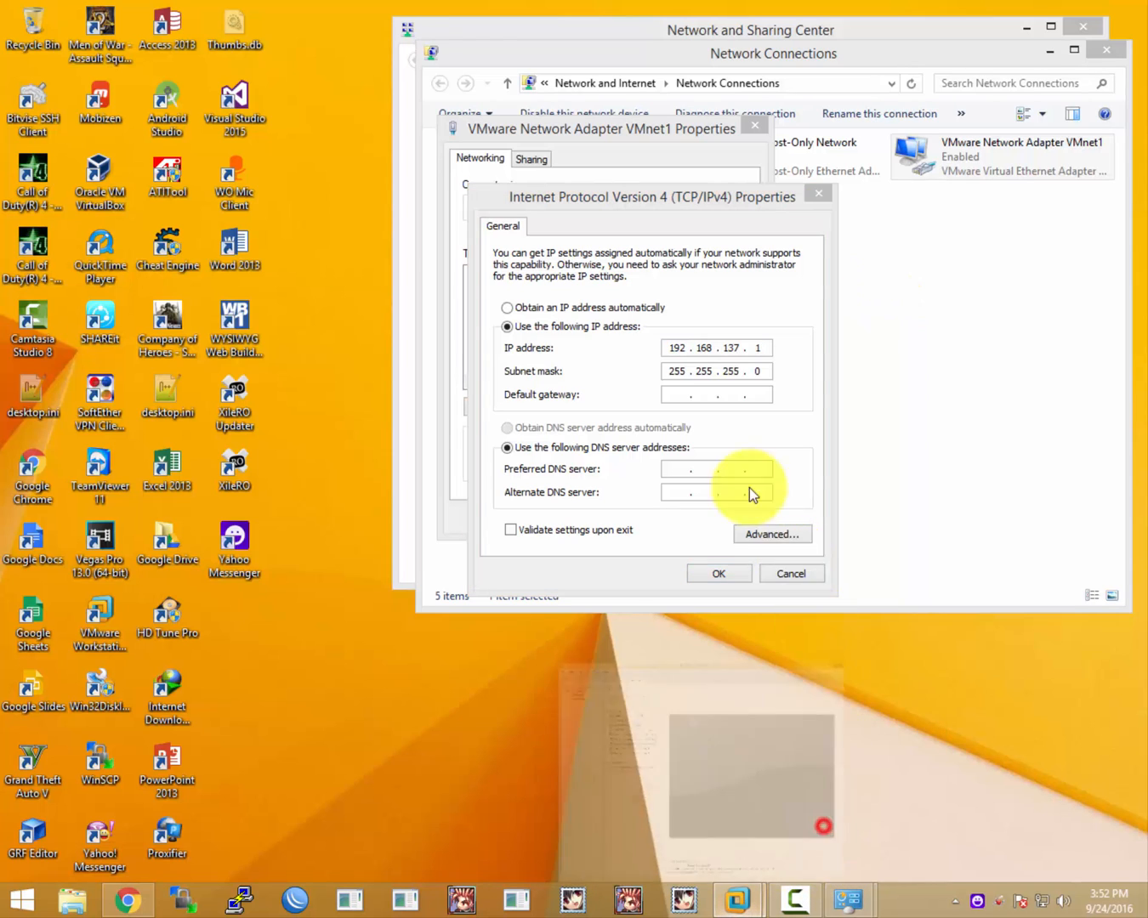
click(1063, 8)
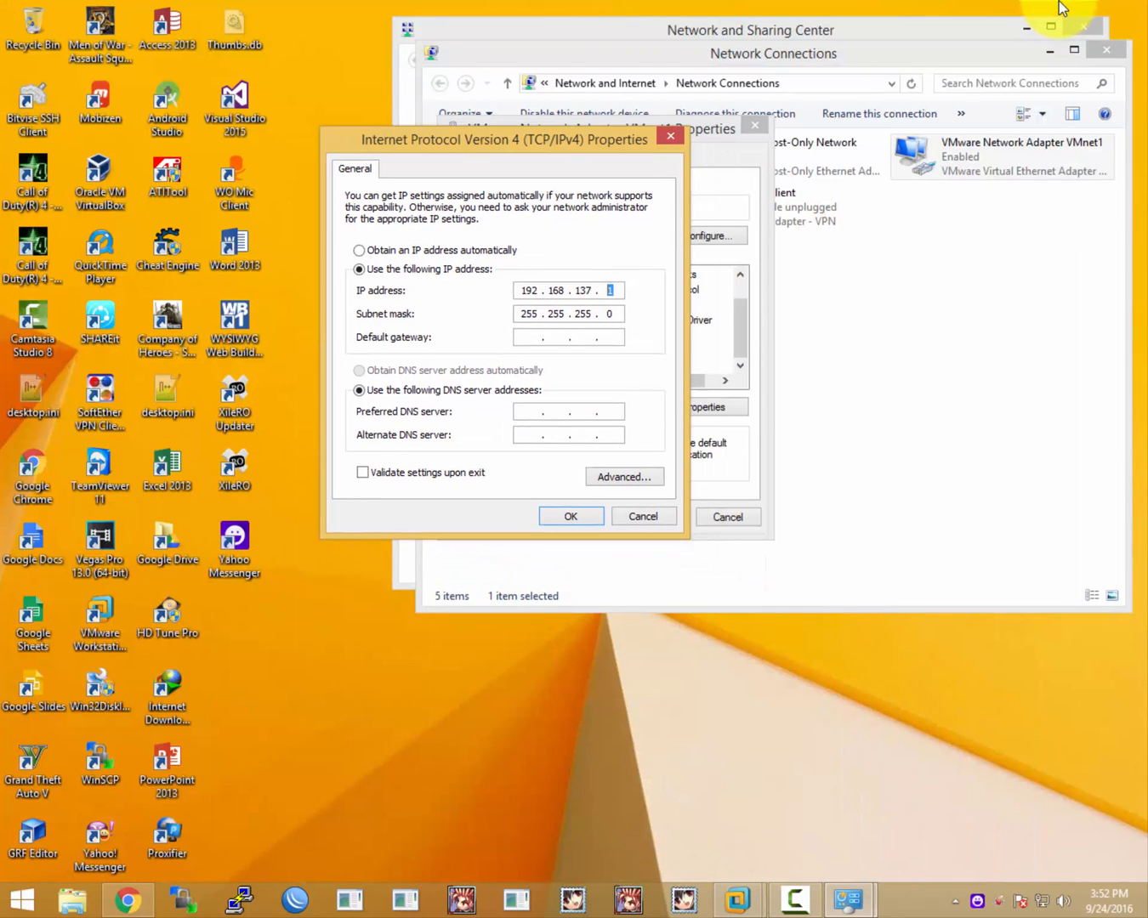
double_click(584, 289)
key(Right)
key(Right)
key(Right)
key(Right)
key(Right)
key(Right)
key(Right)
key(Right)
key(Return)
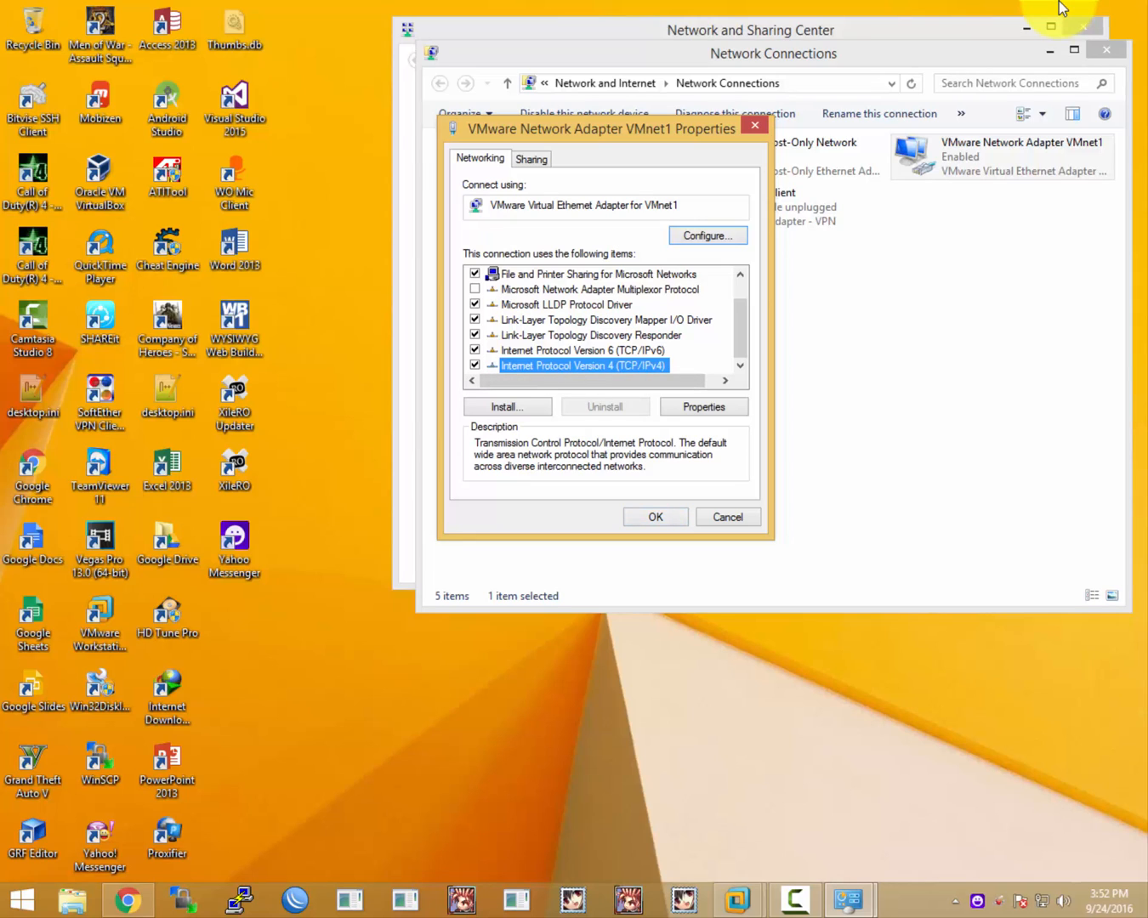
- Review the VMnet1 adapter's IPv4 address once more, and close its properties and the Network Connections window
key(alt+r)
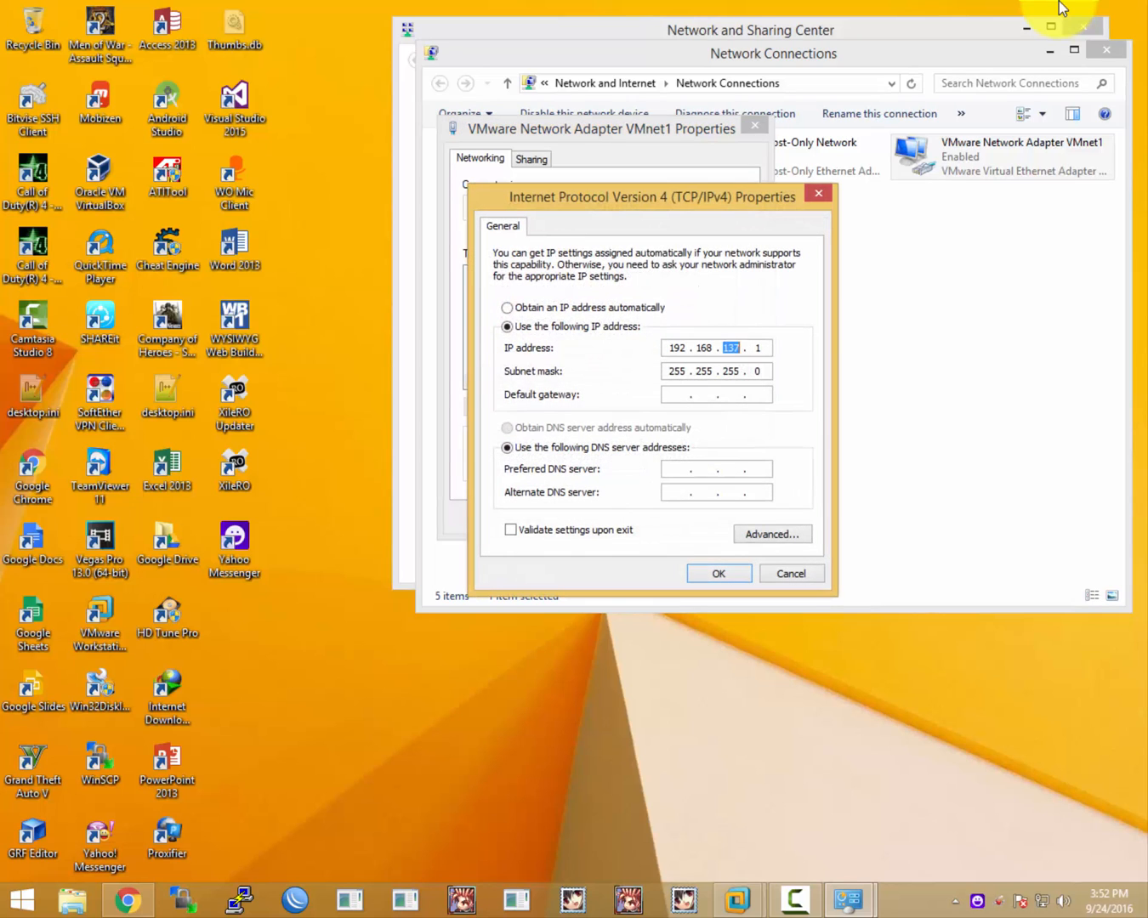
key(ctrl+Left)
key(ctrl+Left)
key(Right)
key(Right)
key(Right)
key(End)
key(period)
key(period)
key(period)
key(Return)
key(Return)
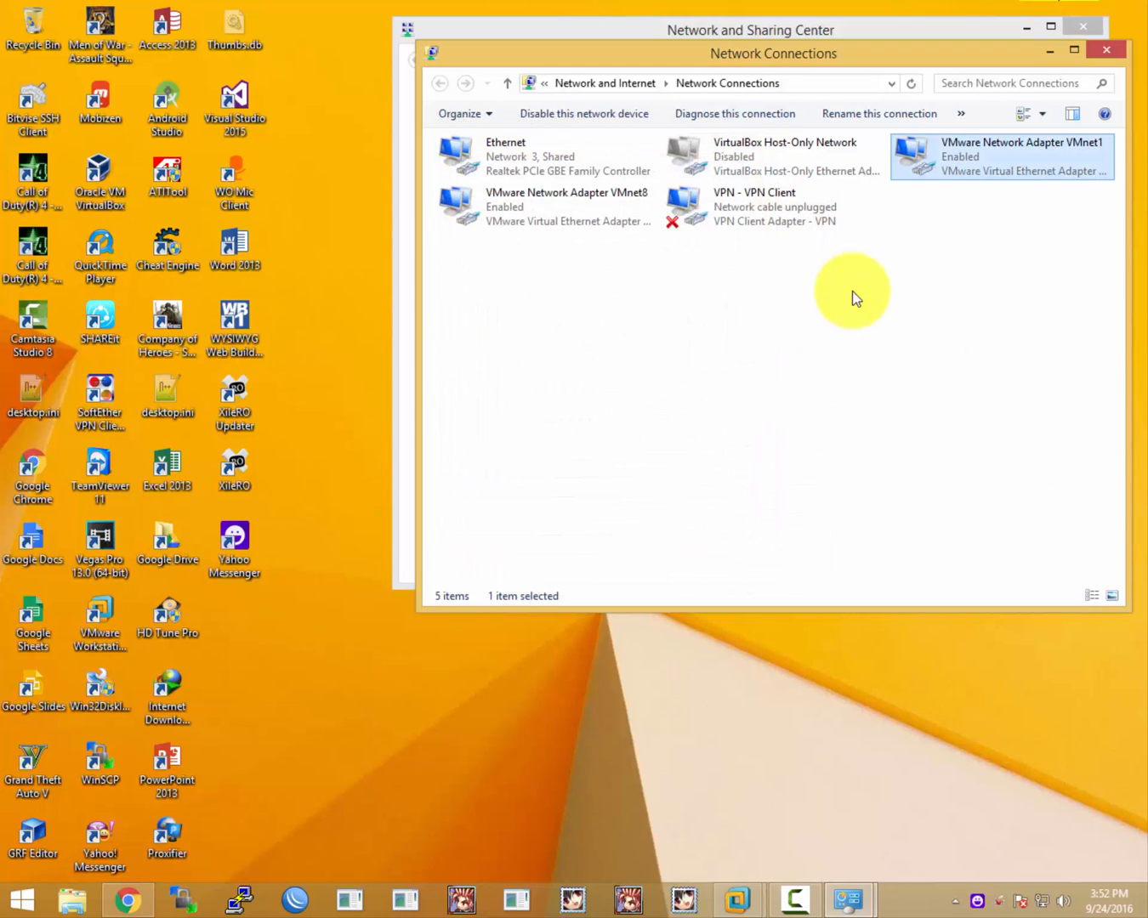
click(1013, 267)
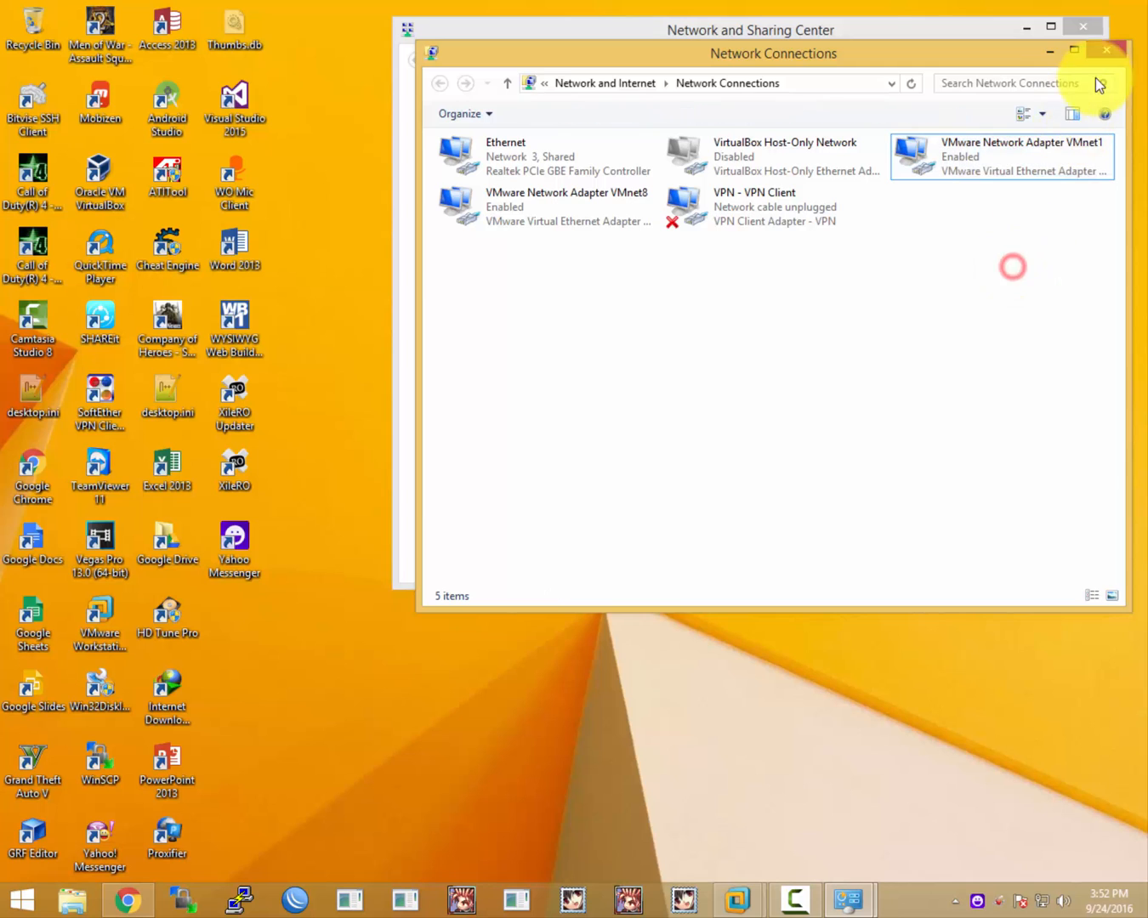
click(1106, 50)
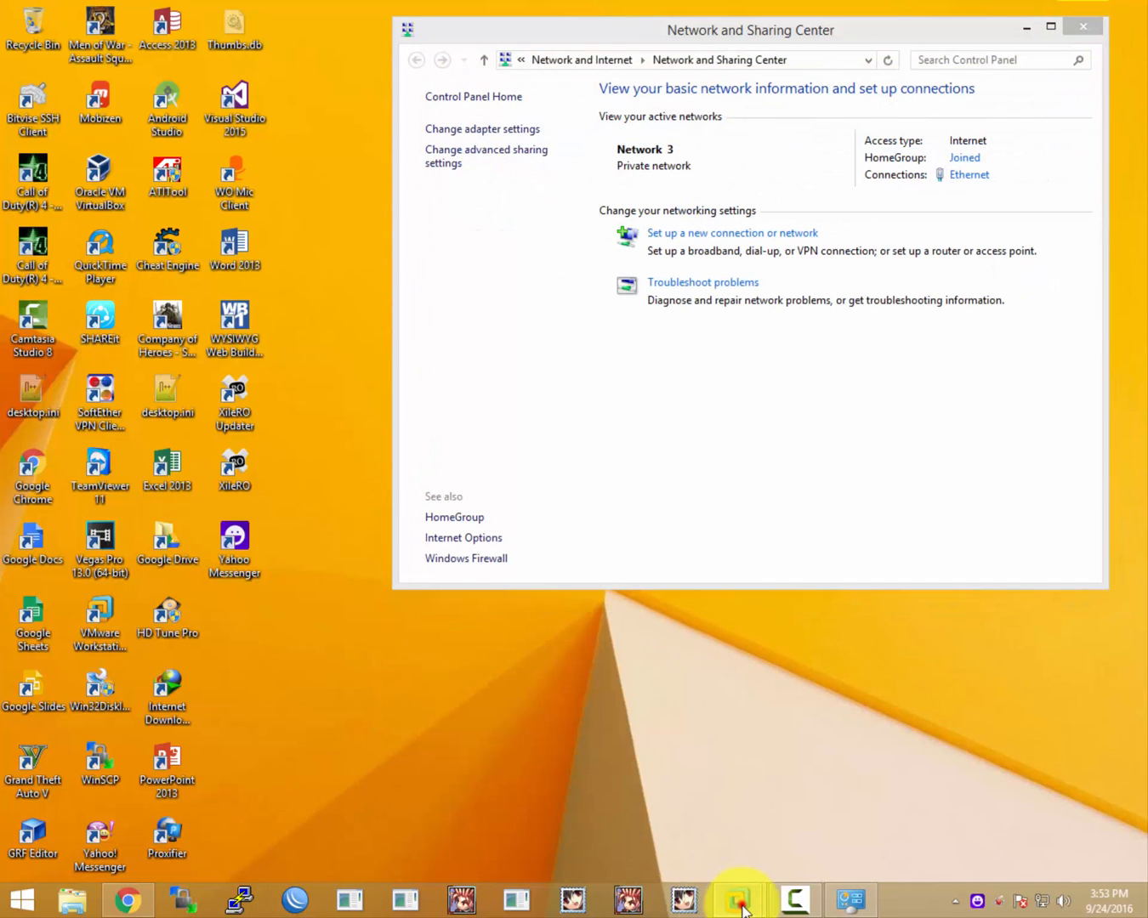
- Switch to VMware Workstation to view the Mikrotik machine's login console, and minimize it
mouse_move(741, 909)
click(811, 816)
click(267, 141)
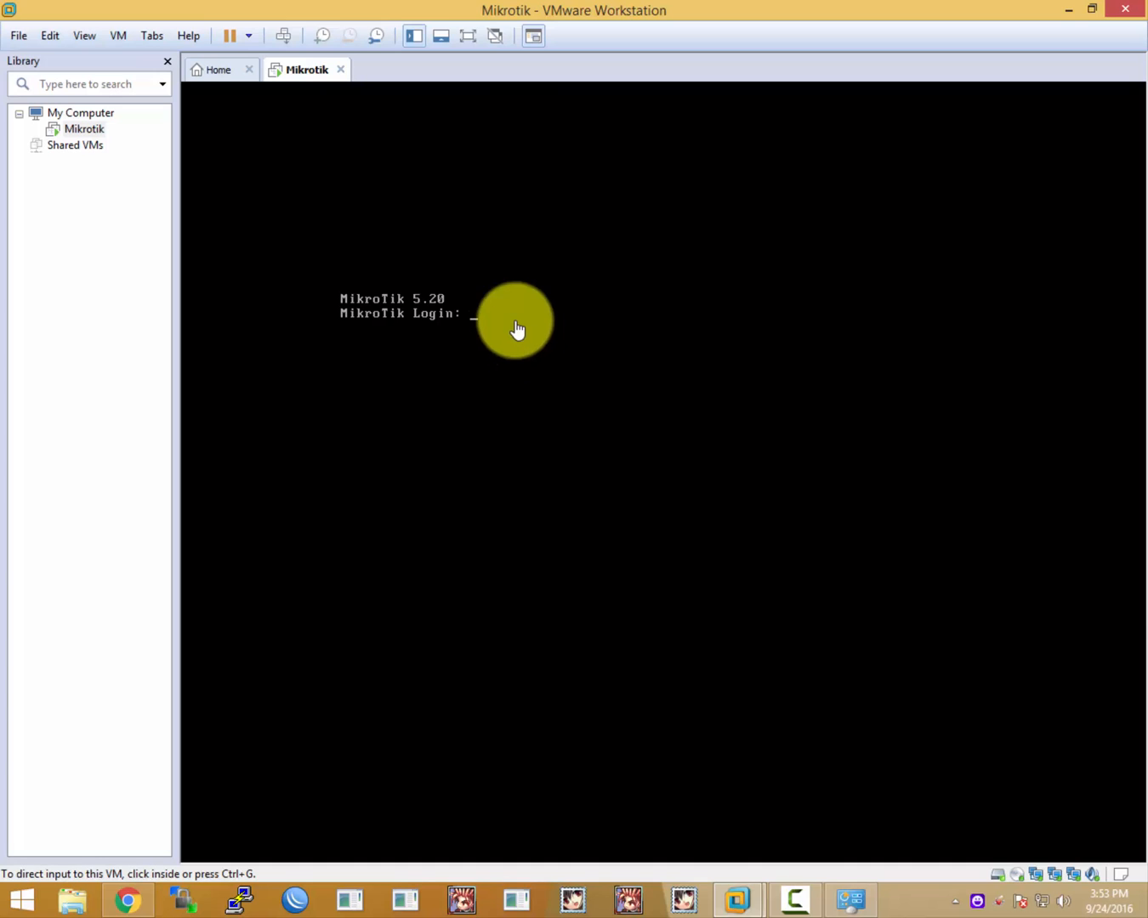
click(1071, 9)
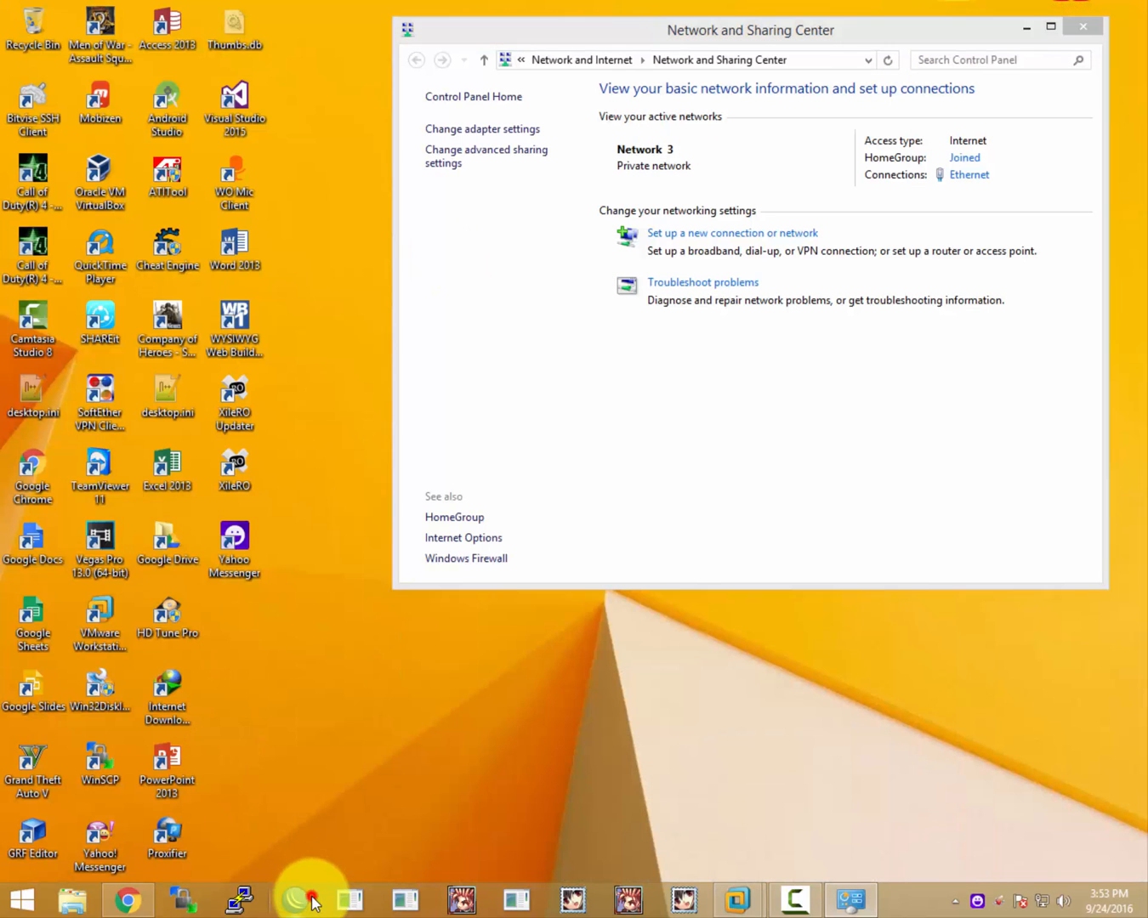
- Open MikroTik WinBox Loader and review the device address it is set to connect to
click(312, 903)
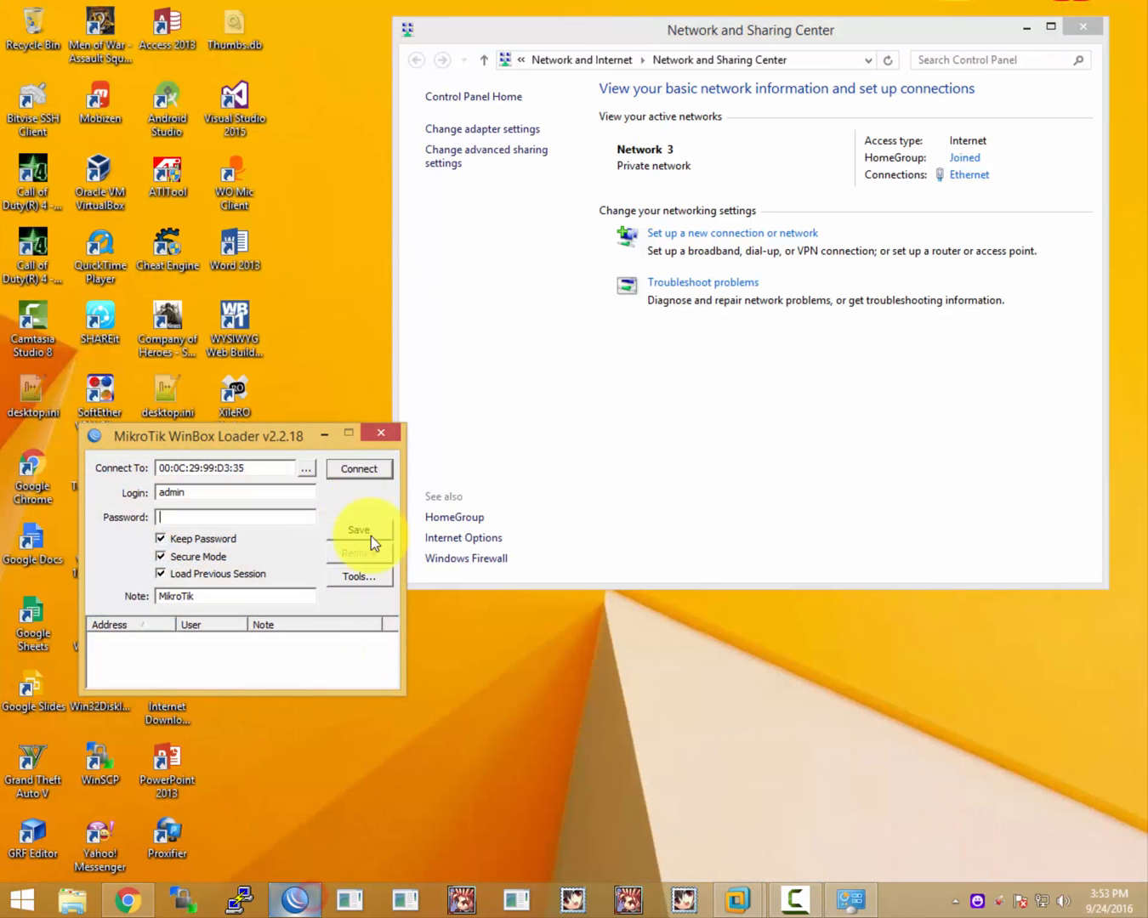
drag(270, 471, 196, 473)
click(256, 469)
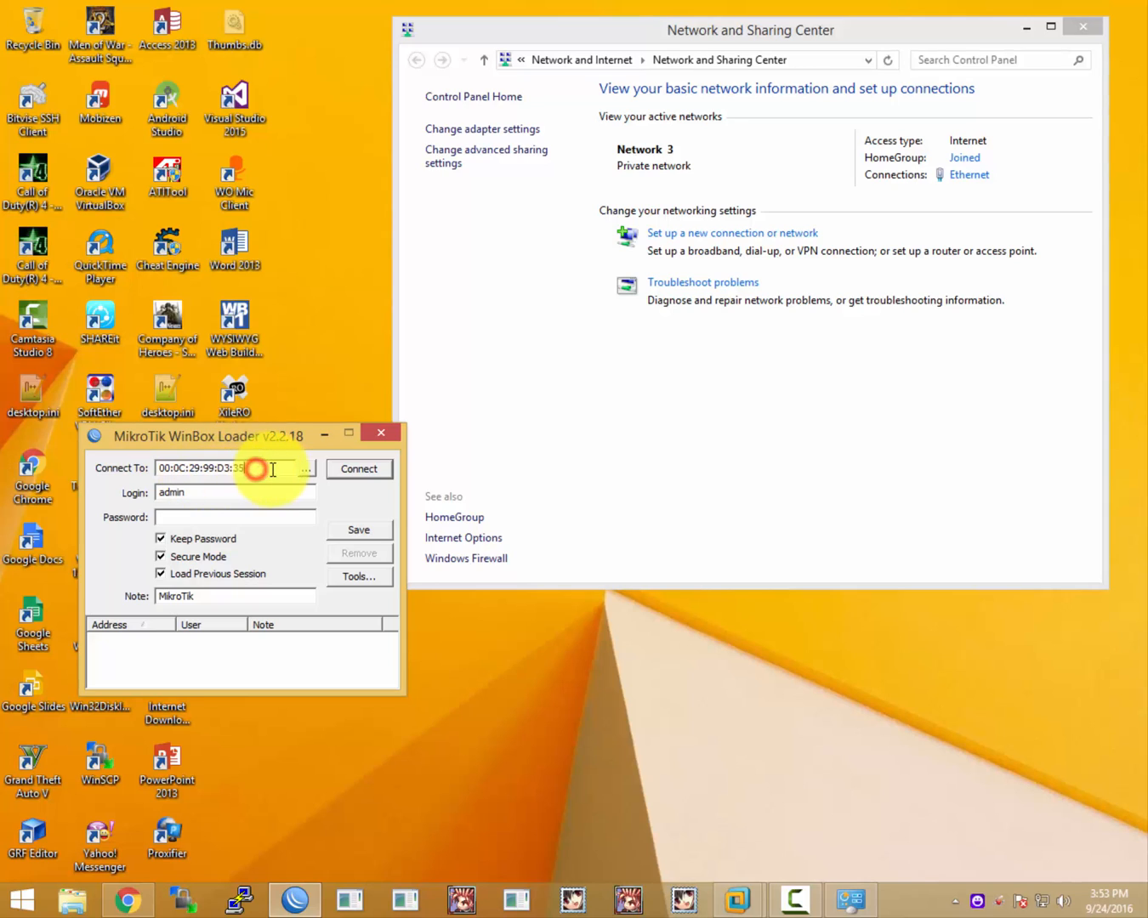
drag(274, 469, 154, 467)
click(213, 469)
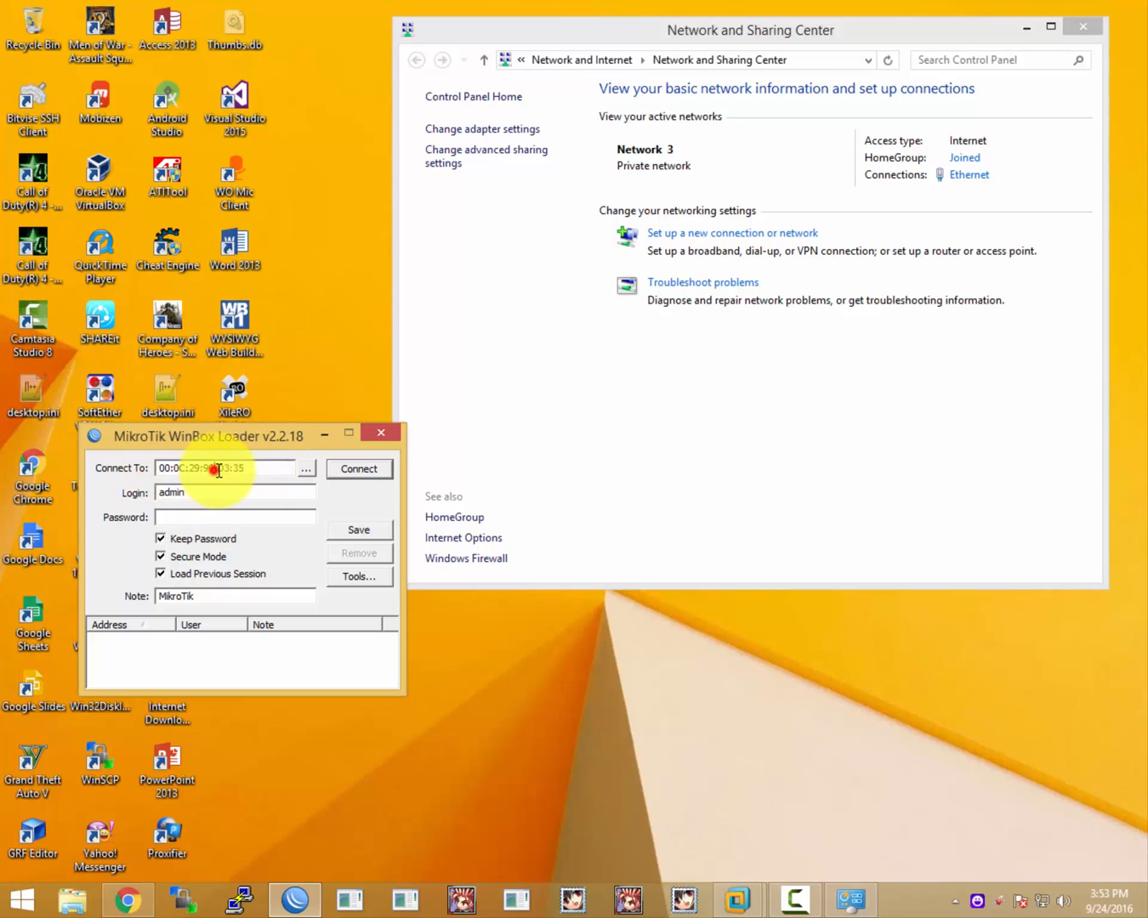
drag(270, 468, 120, 467)
- Compare the Mikrotik console in VMware Workstation with the connection address in WinBox Loader
click(740, 898)
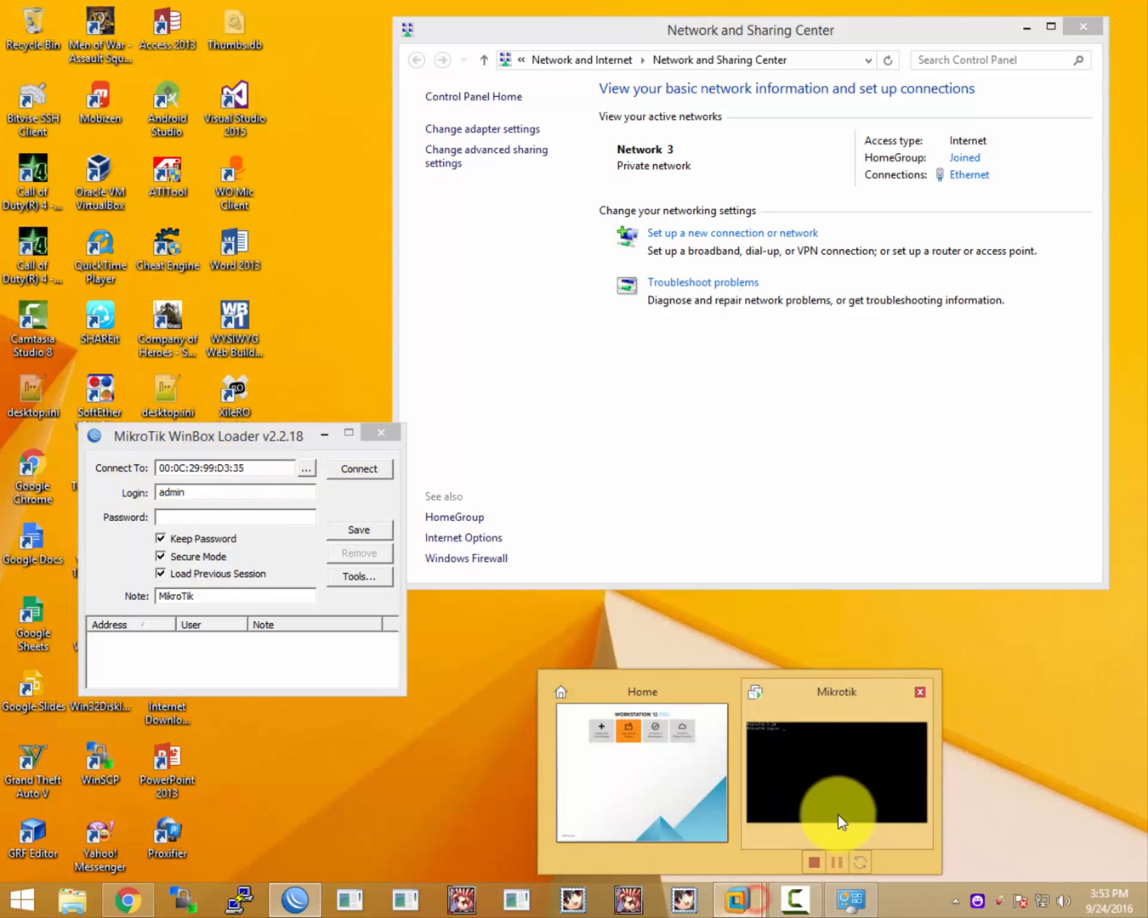
click(839, 821)
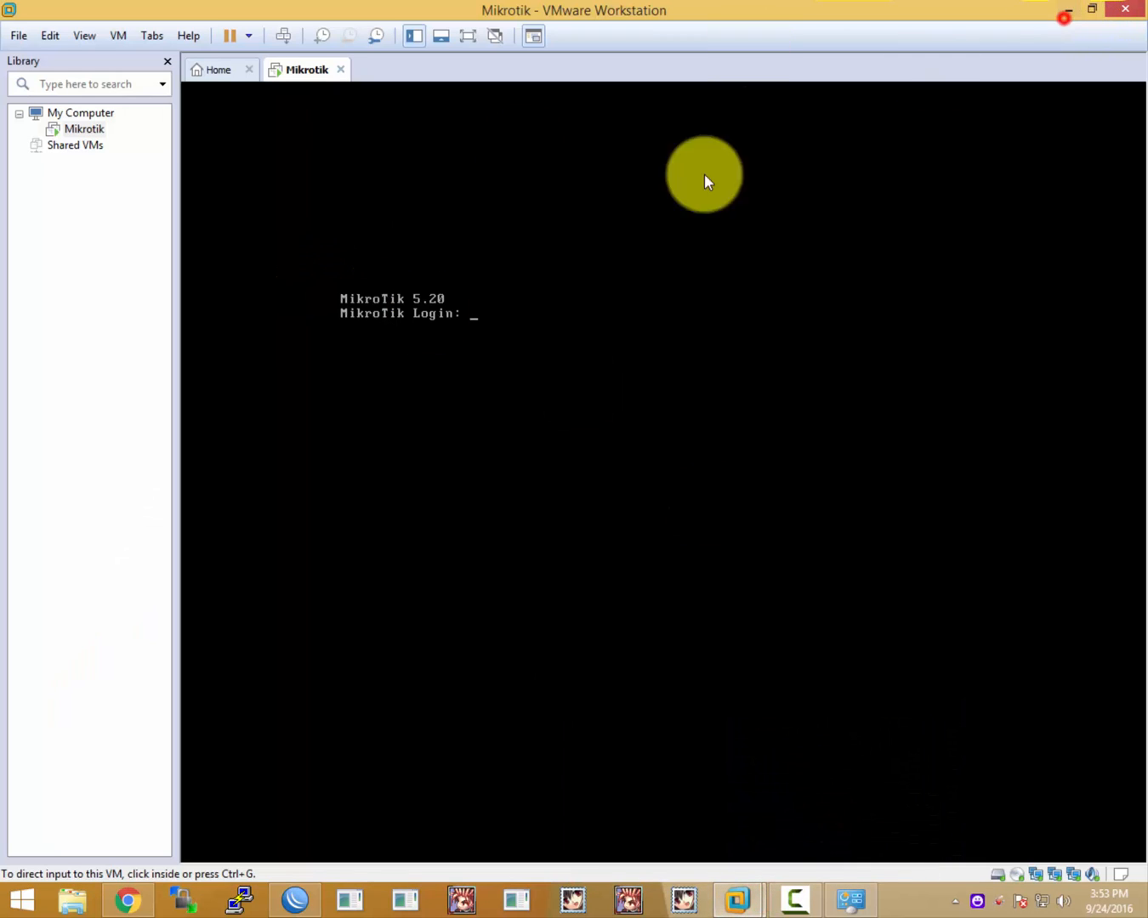
click(1067, 10)
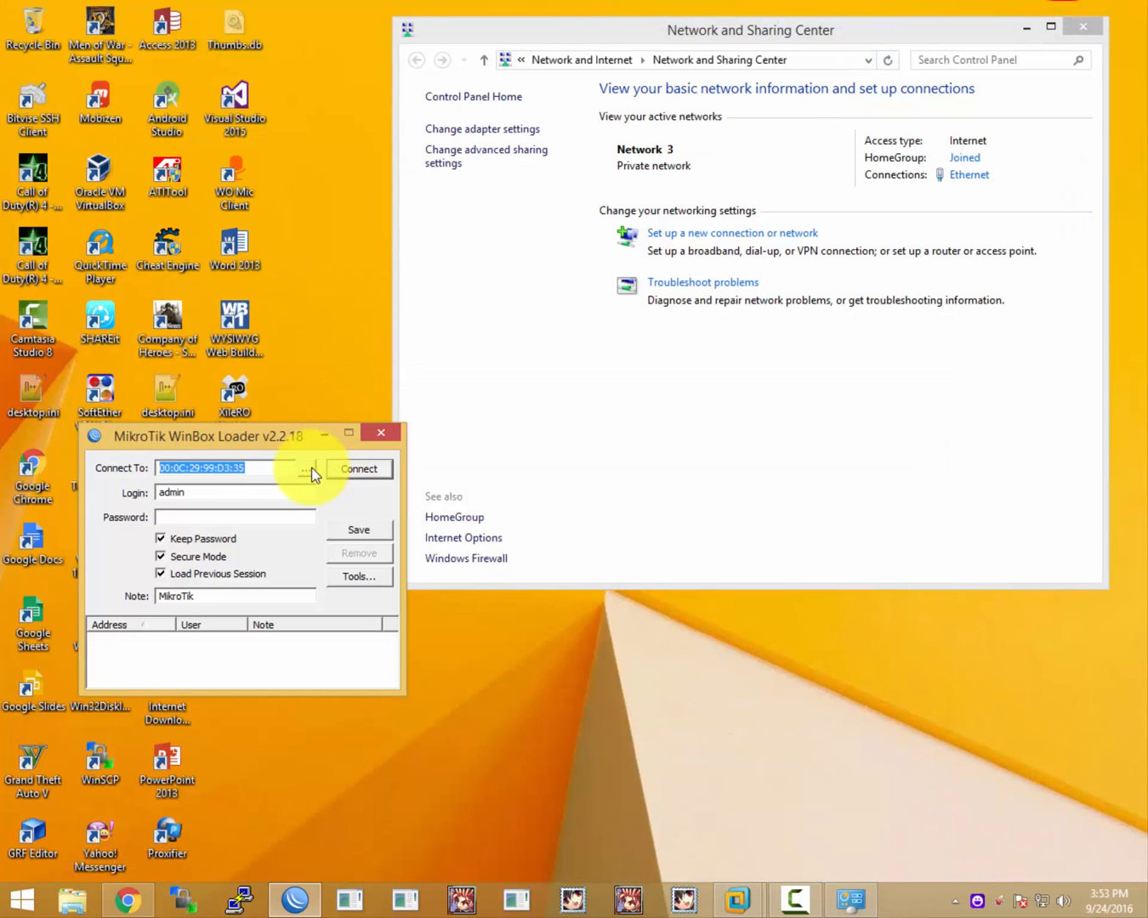
drag(270, 467, 160, 466)
click(738, 894)
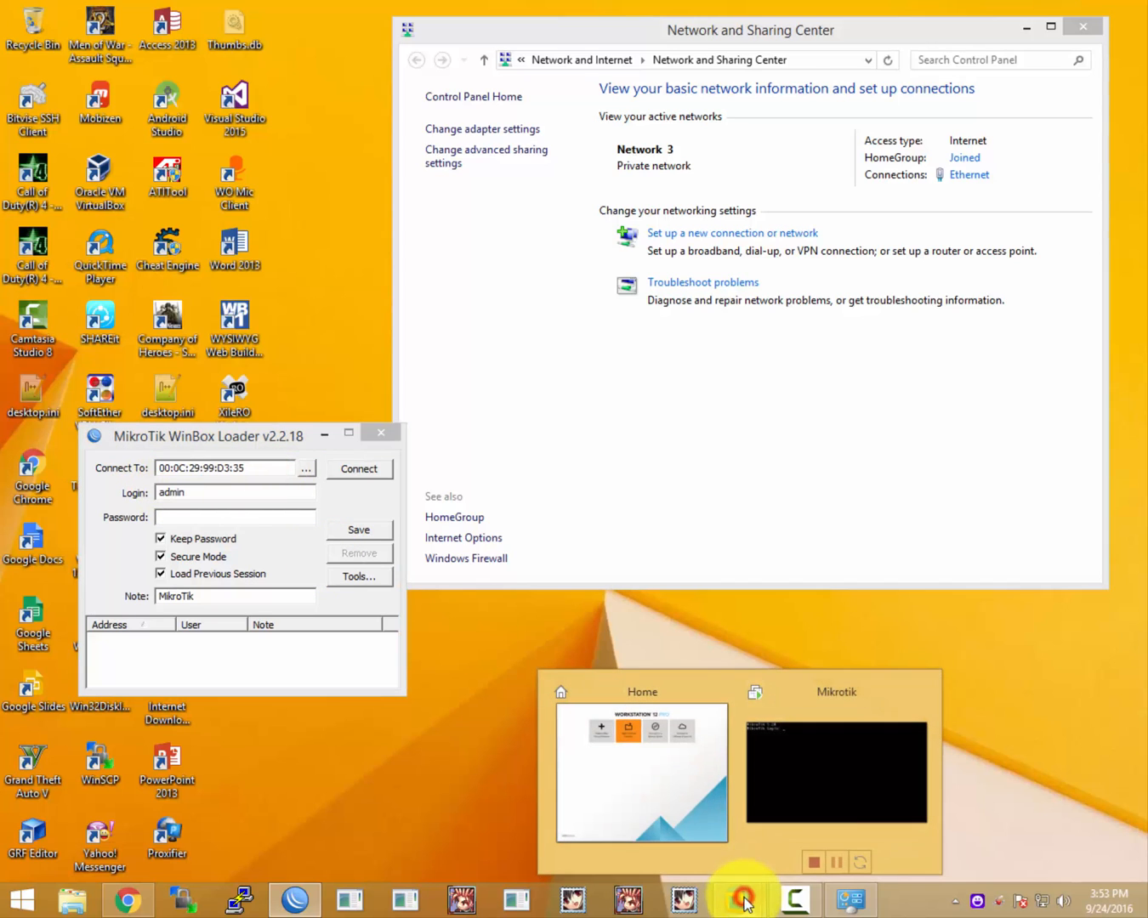
click(307, 437)
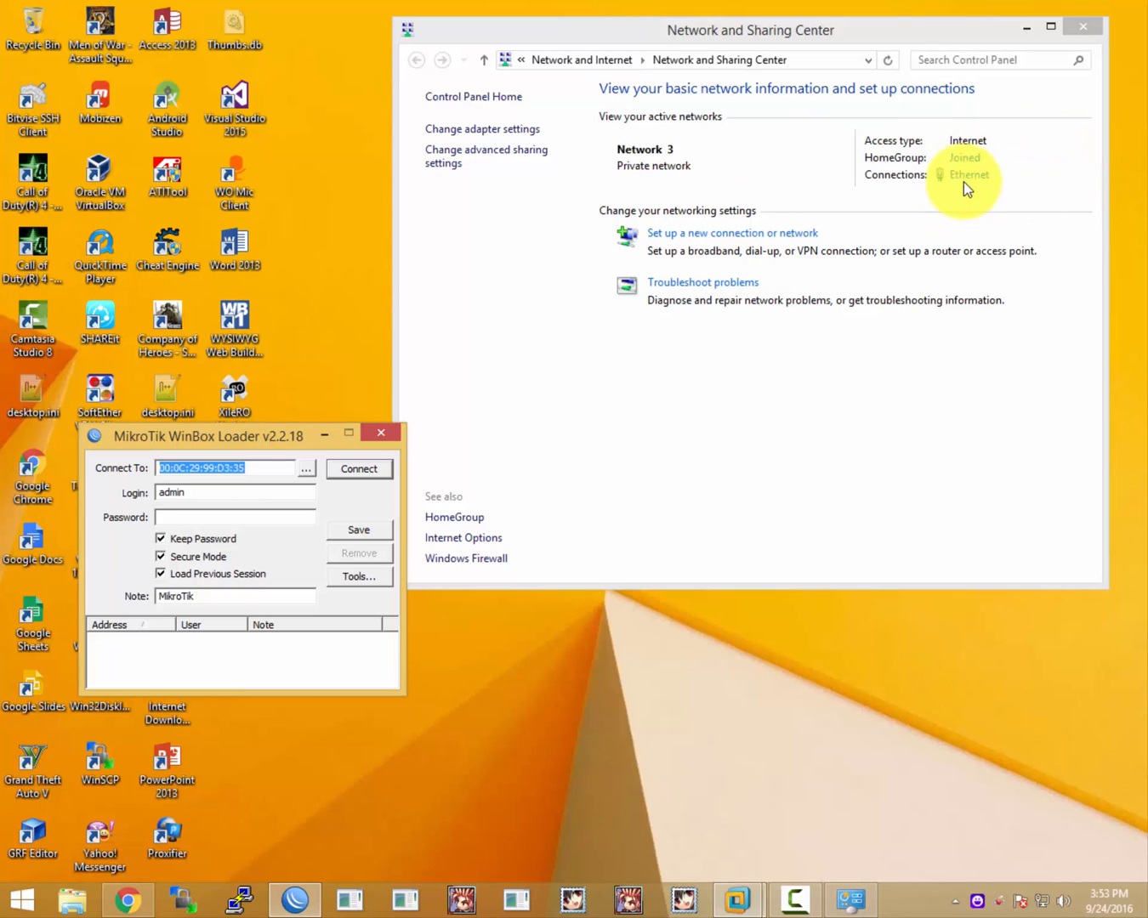
- Move the WinBox Loader window clear of the Network and Sharing Center, and view the Ethernet connection's status
drag(258, 436, 197, 360)
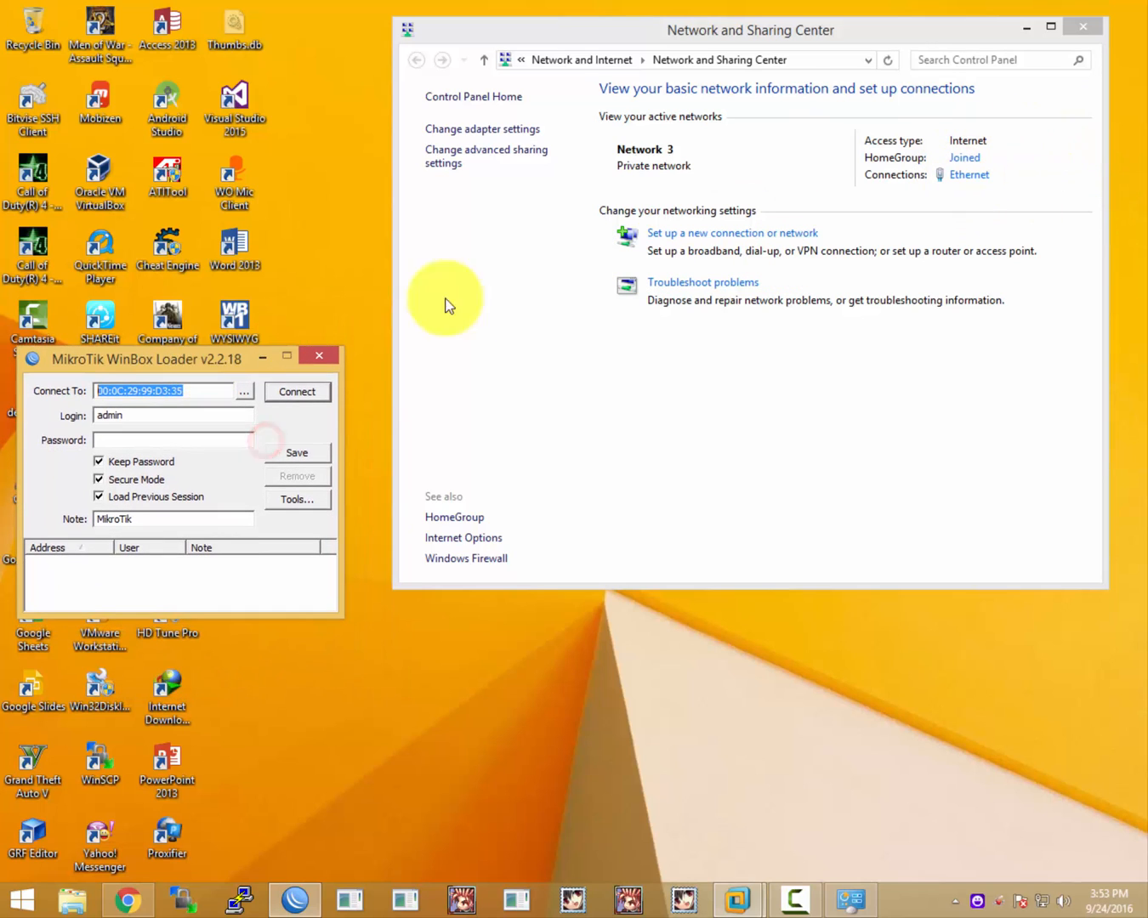
click(1017, 204)
click(965, 174)
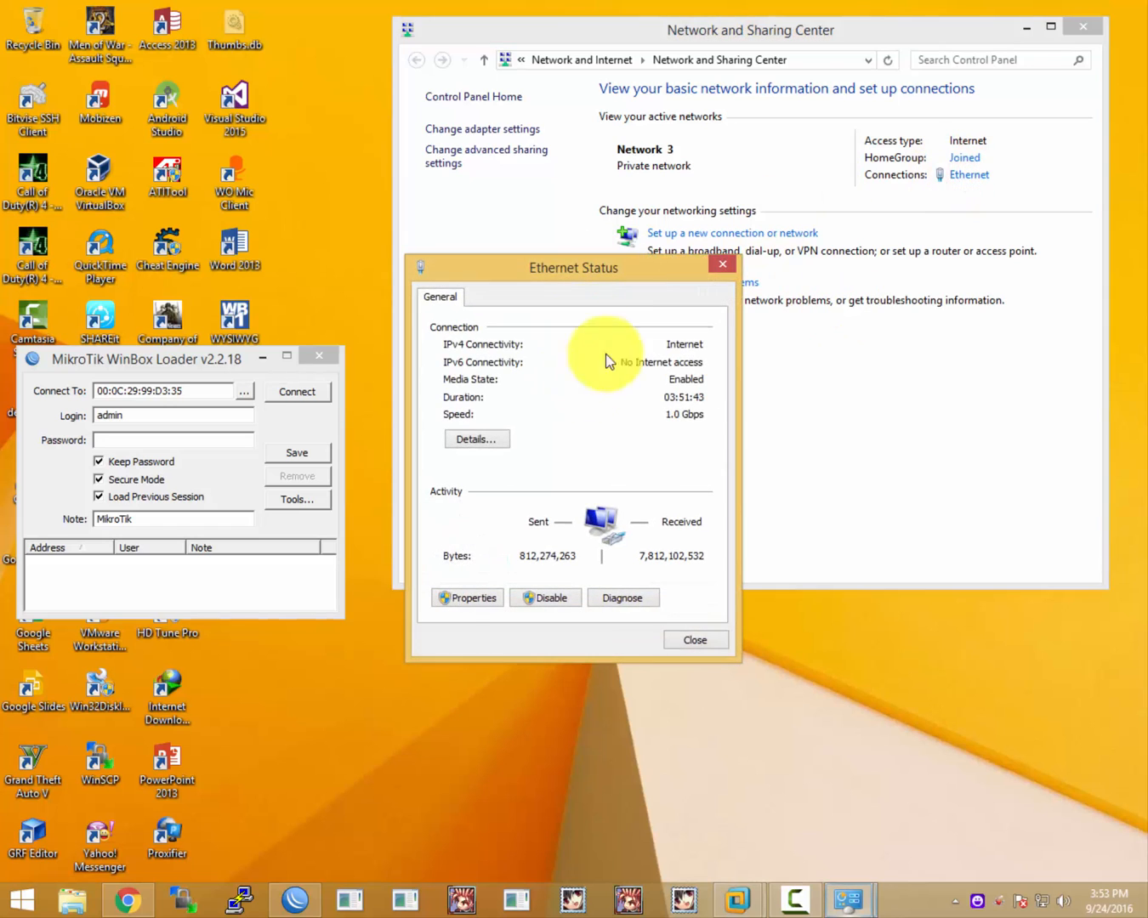
click(695, 639)
- Switch to VMware Workstation to recheck the running Mikrotik machine's console, and return to WinBox Loader
mouse_move(736, 899)
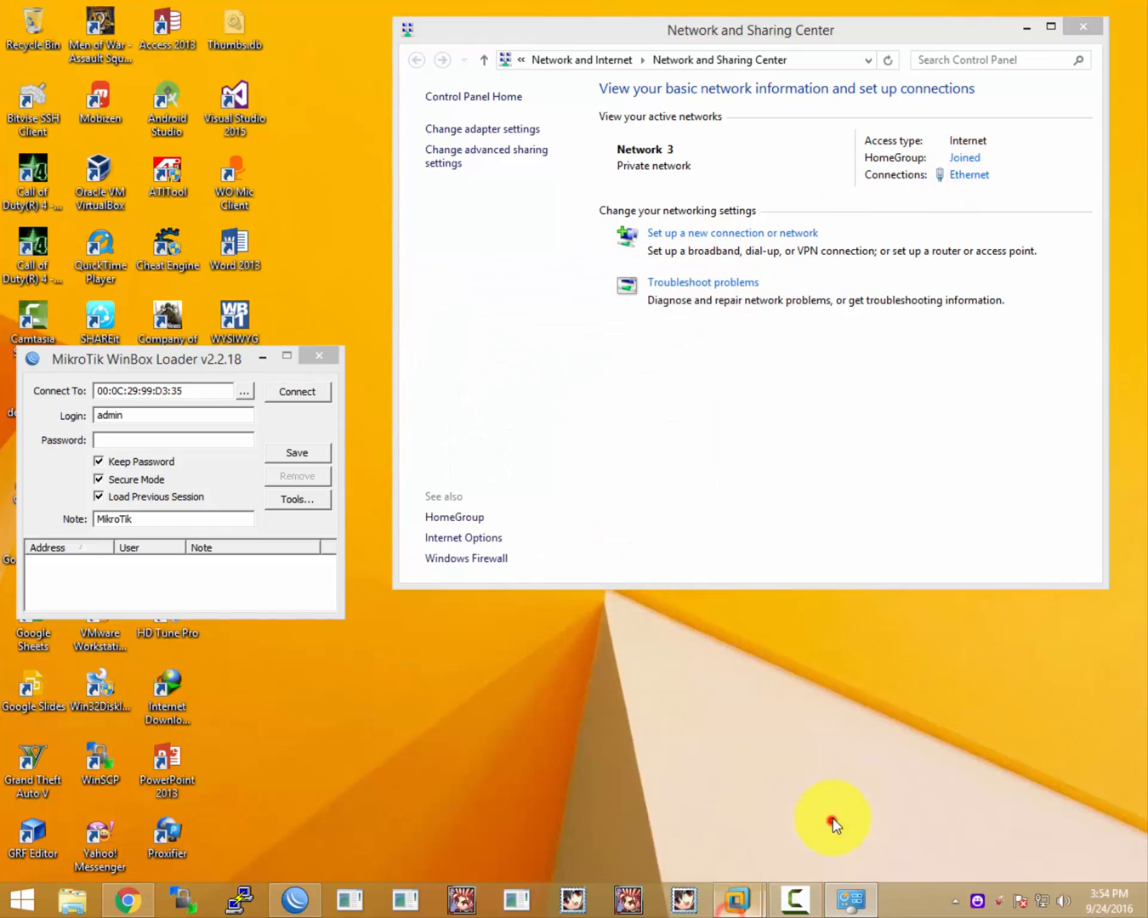
click(832, 819)
click(1067, 9)
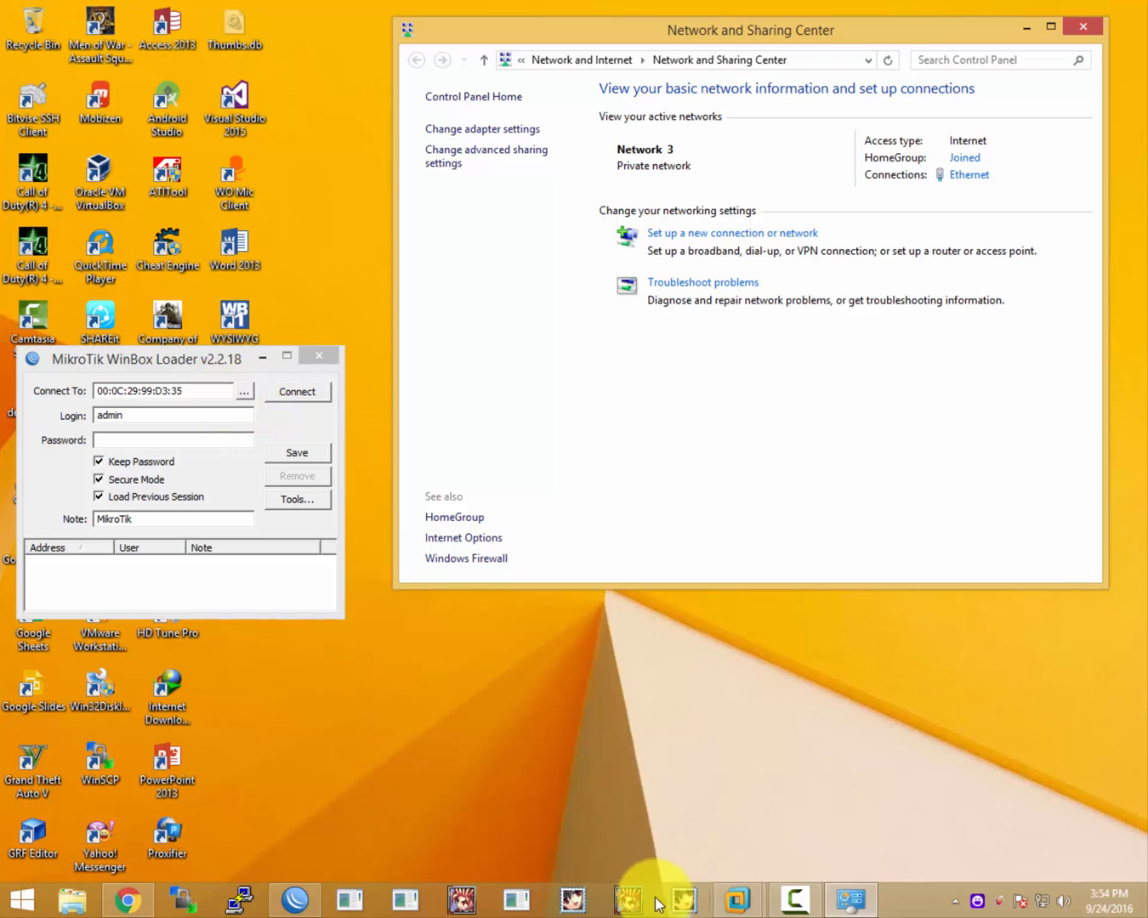
mouse_move(759, 908)
click(877, 778)
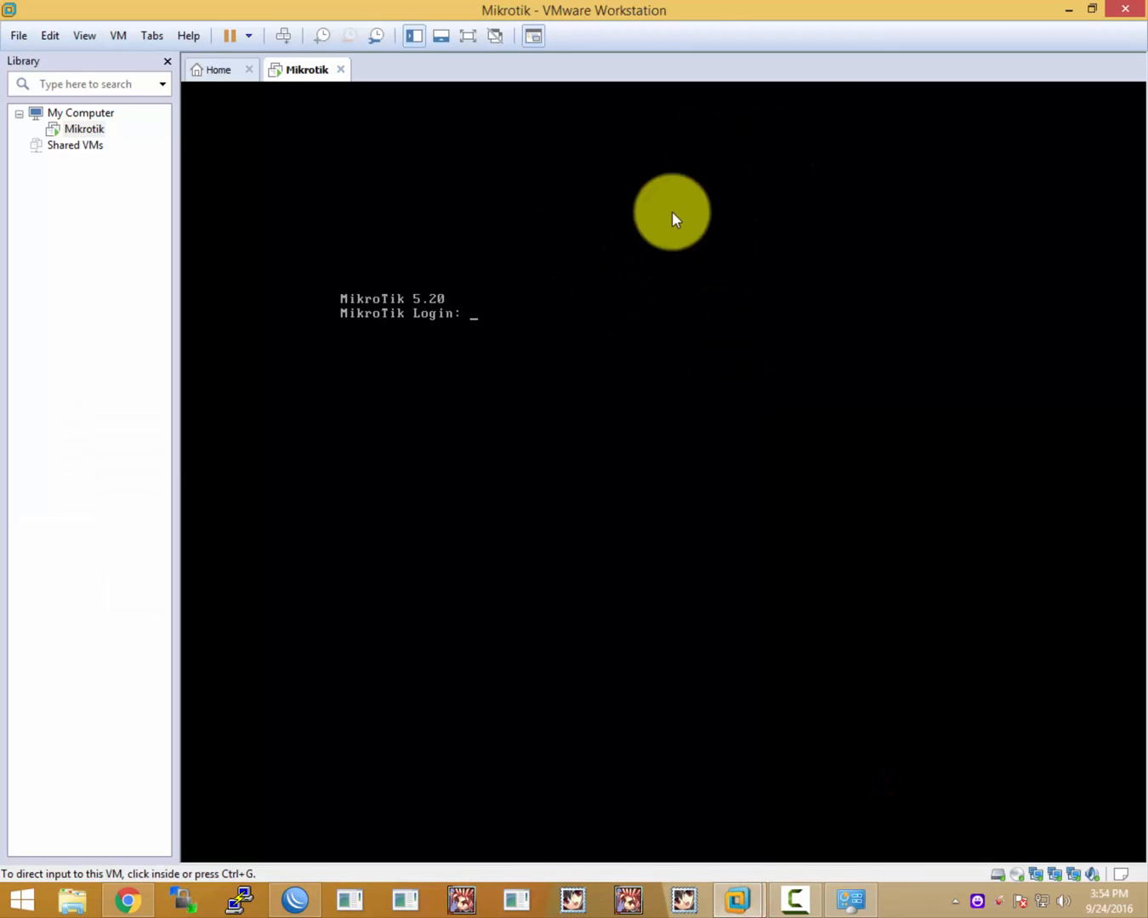
click(1066, 10)
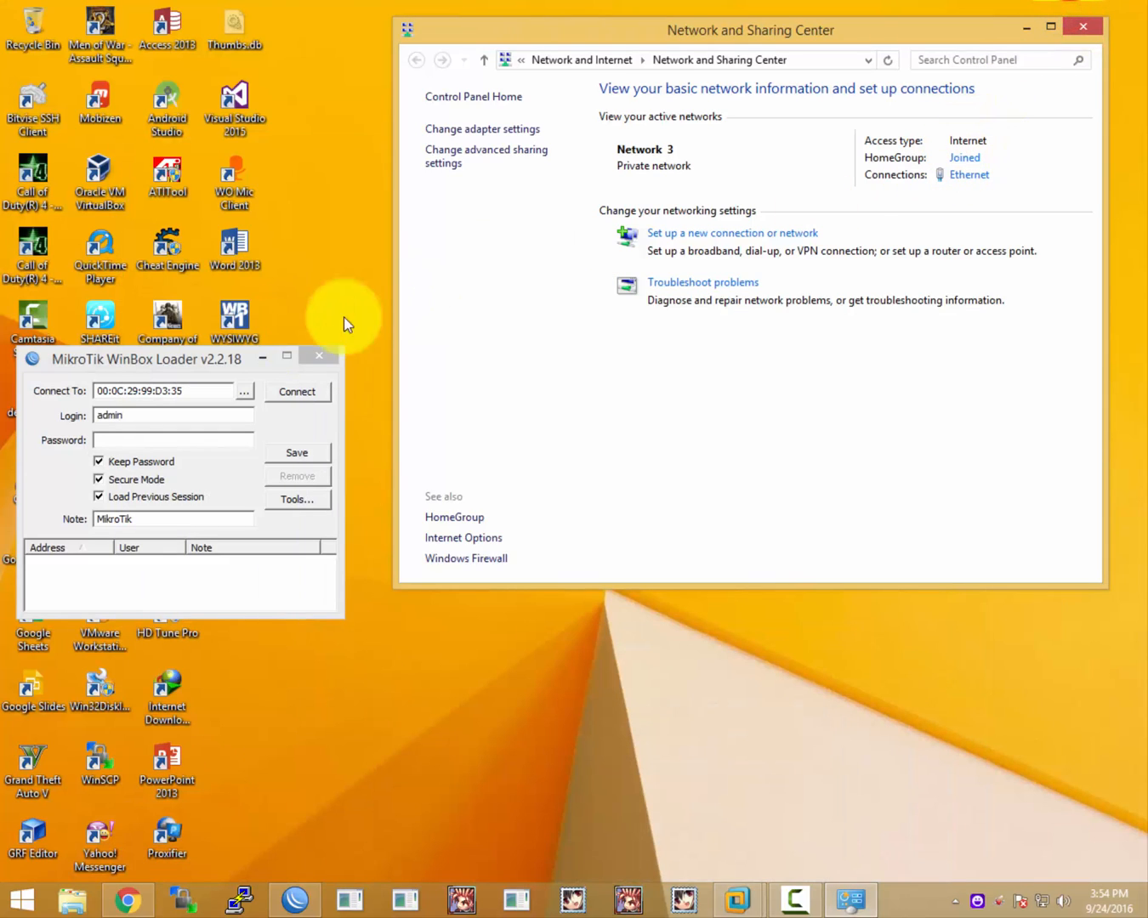
- Replace the WinBox connection address with the discovered RB750 device's MAC address, 00:0C:42:57:D7:8D
drag(210, 387, 96, 390)
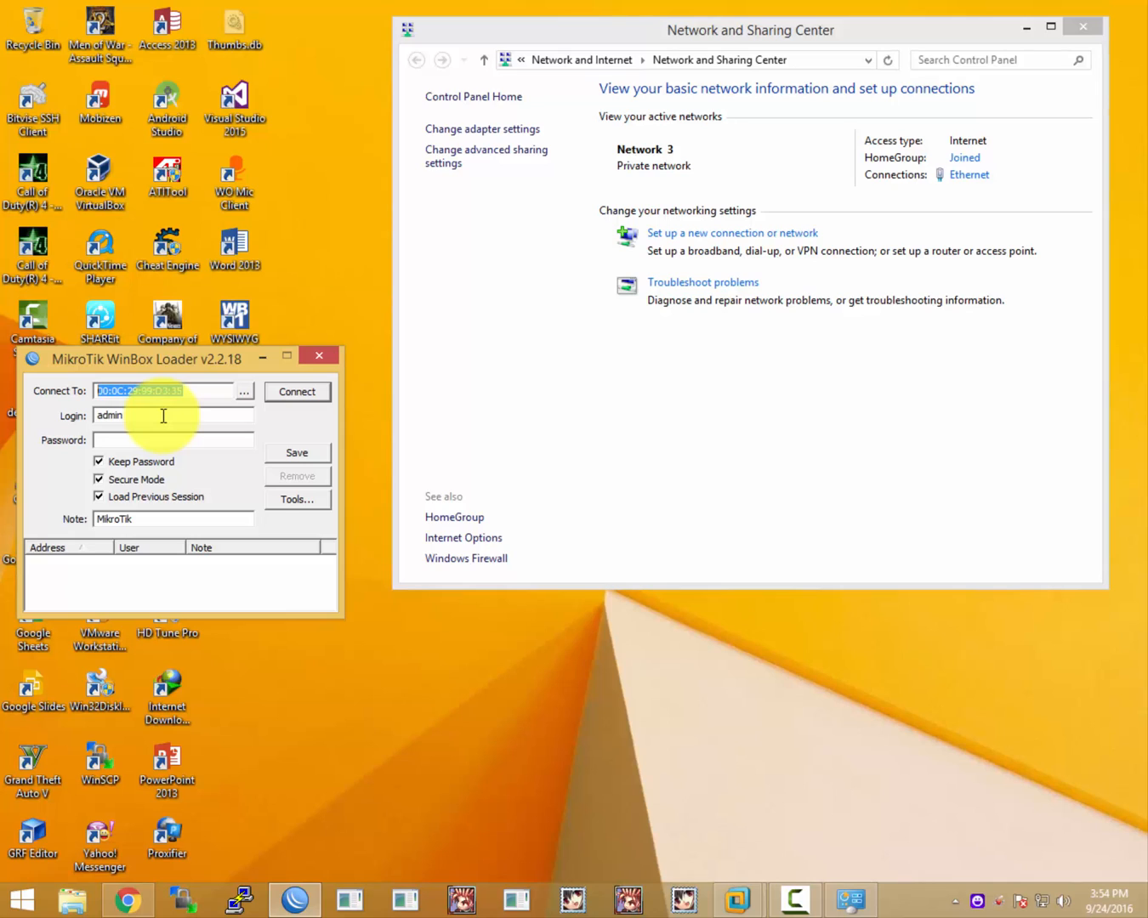
text(192)
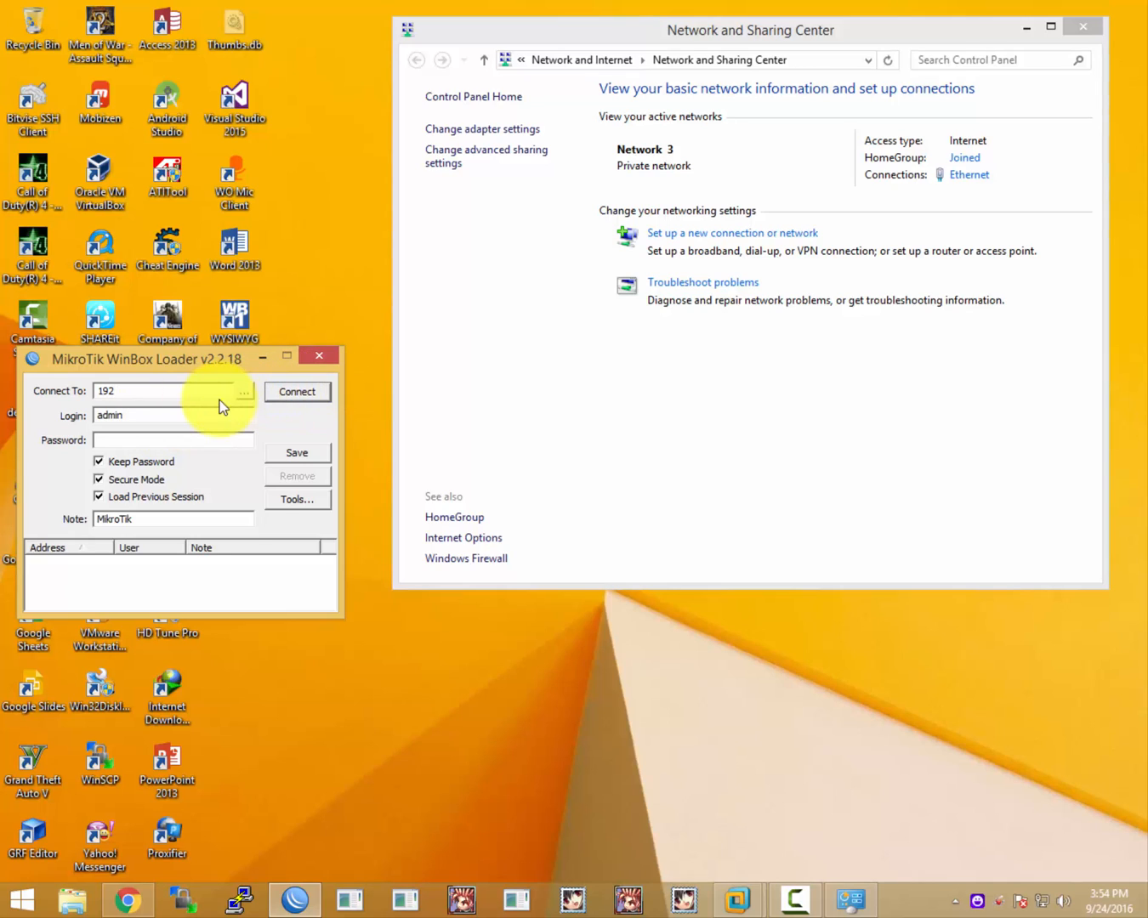
key(BackSpace)
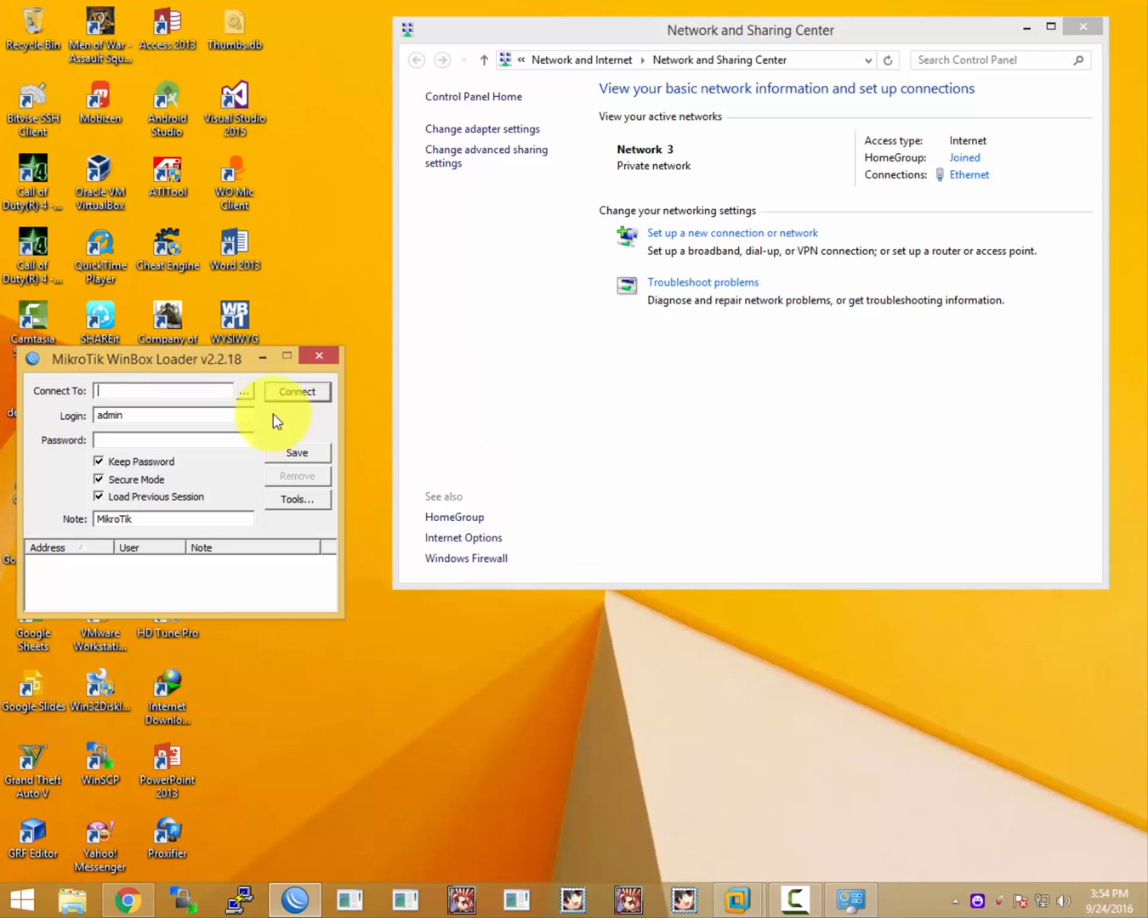
click(253, 392)
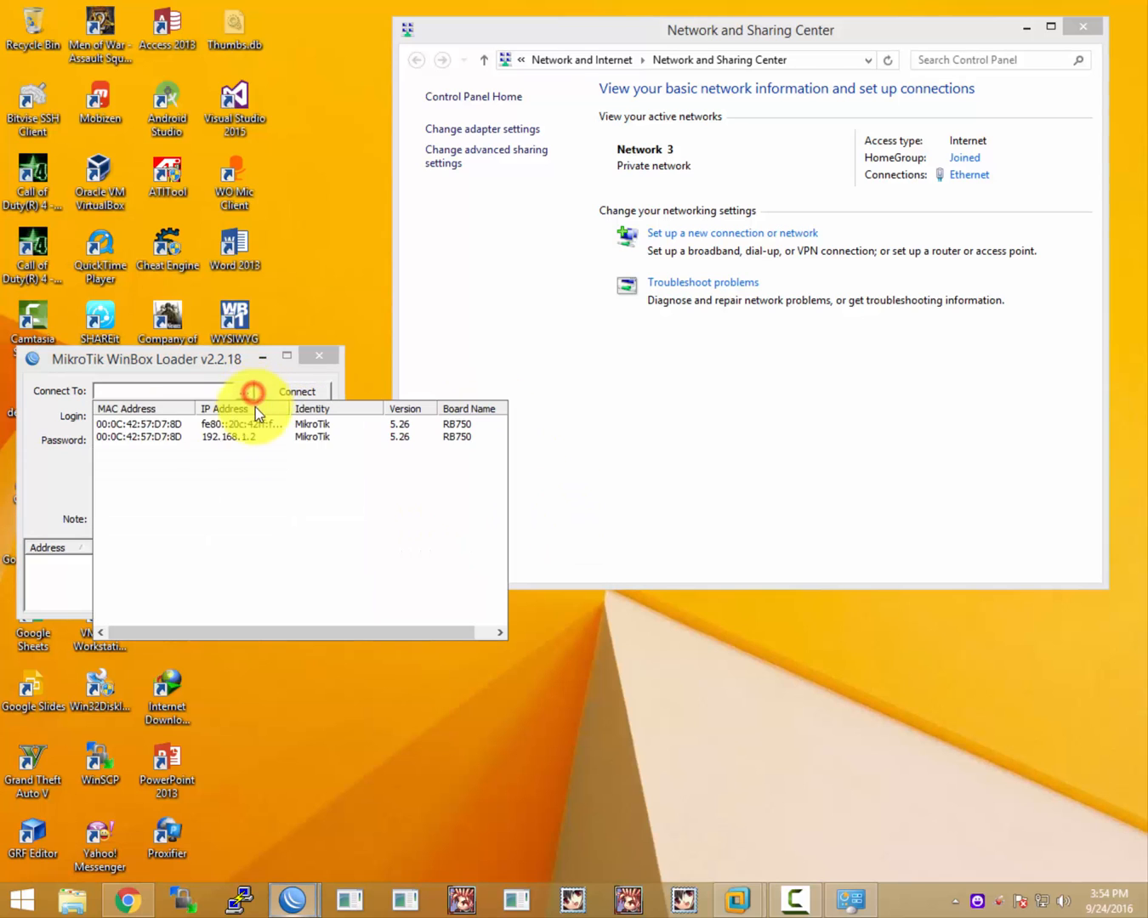
click(144, 426)
double_click(188, 388)
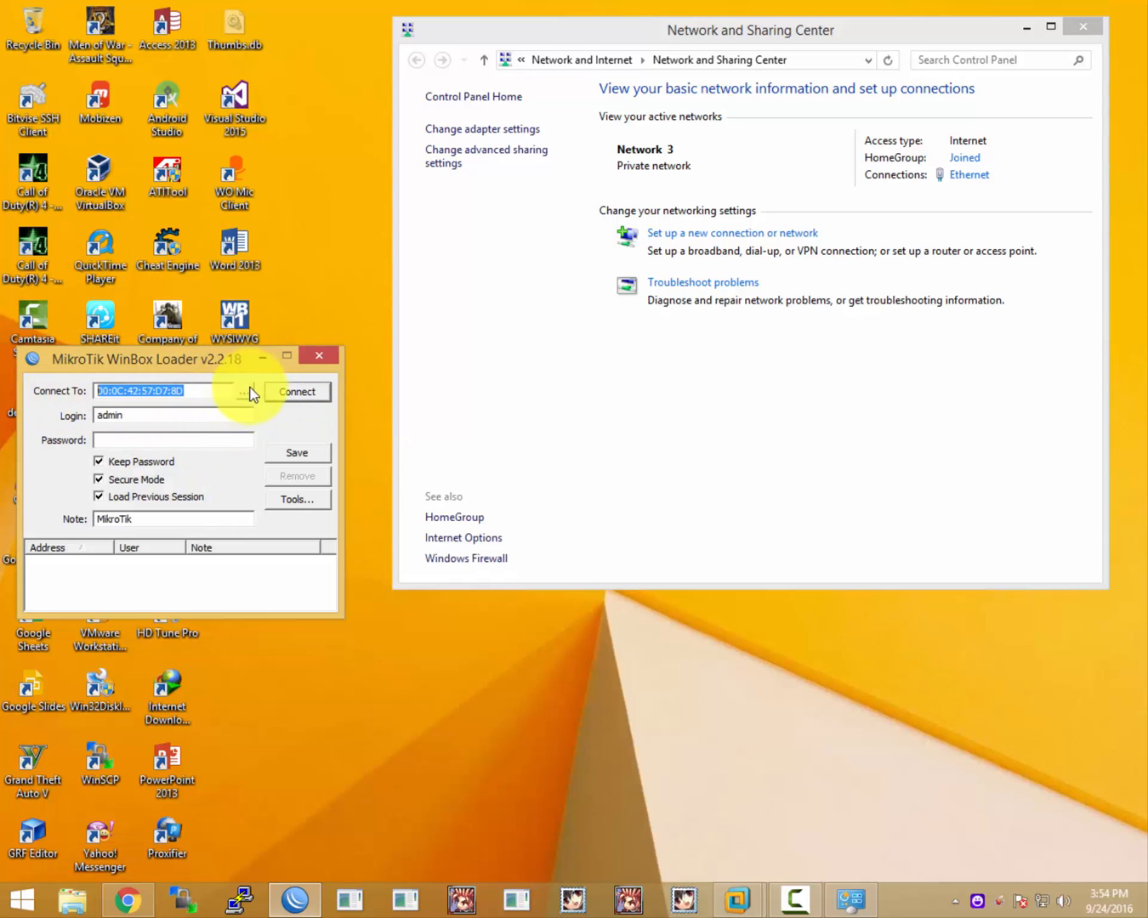
- Compare the WinBox connection address with the running Mikrotik console in VMware Workstation, moving the WinBox Loader window slightly upward
click(198, 393)
drag(208, 391, 51, 379)
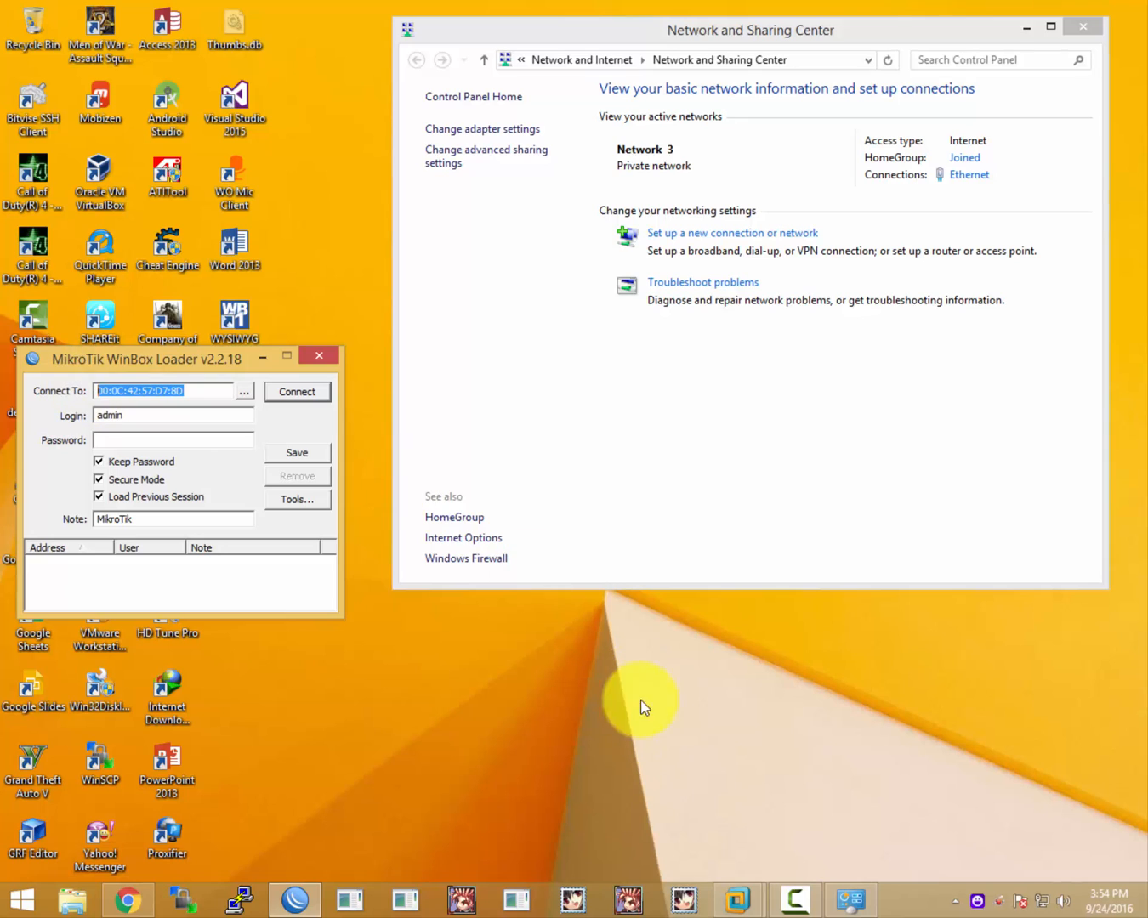
mouse_move(729, 911)
click(792, 809)
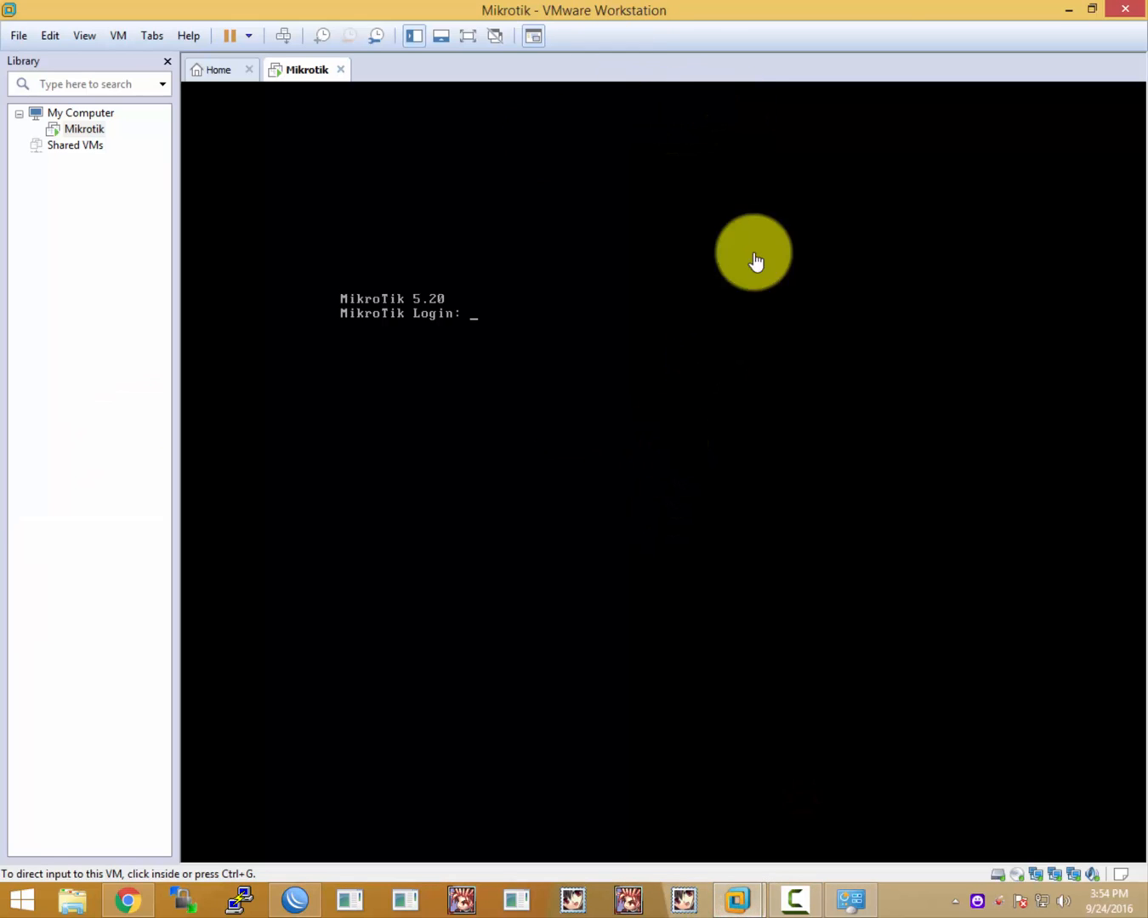
click(1070, 8)
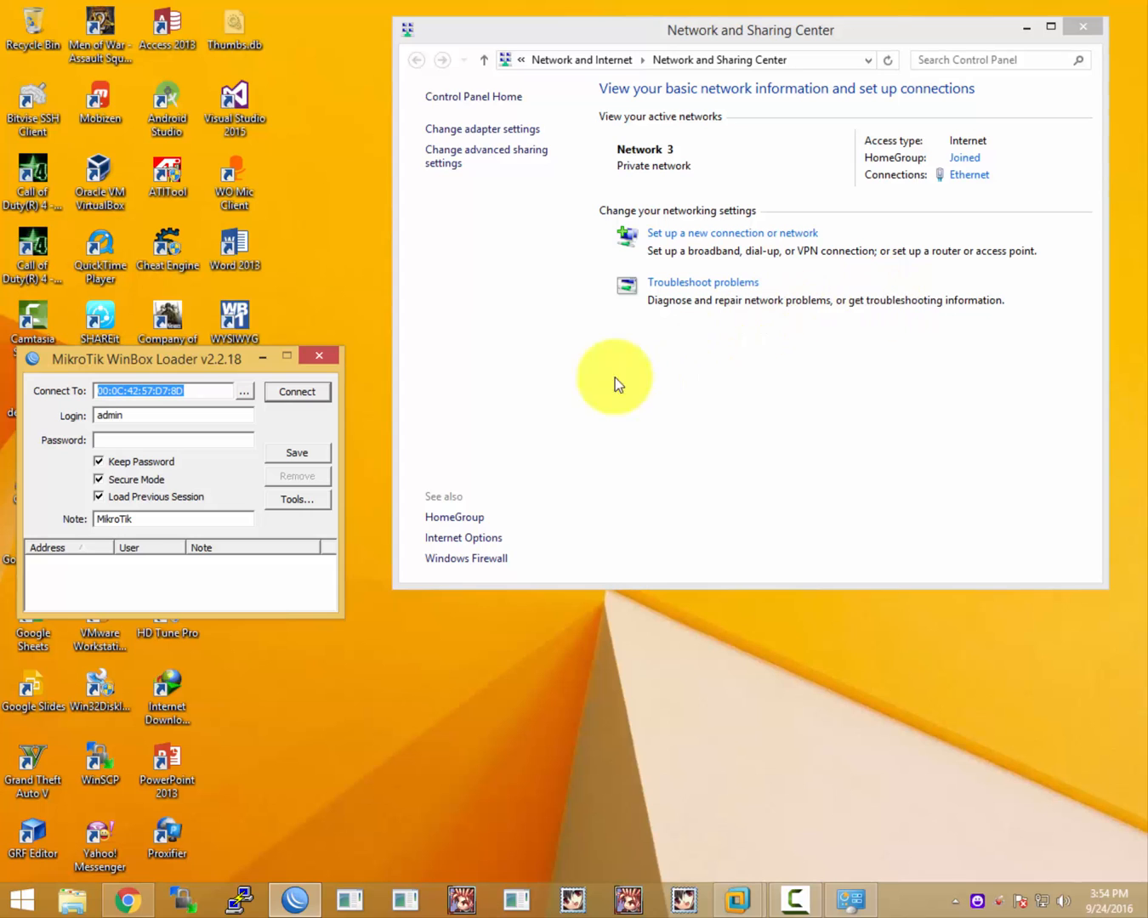
click(207, 353)
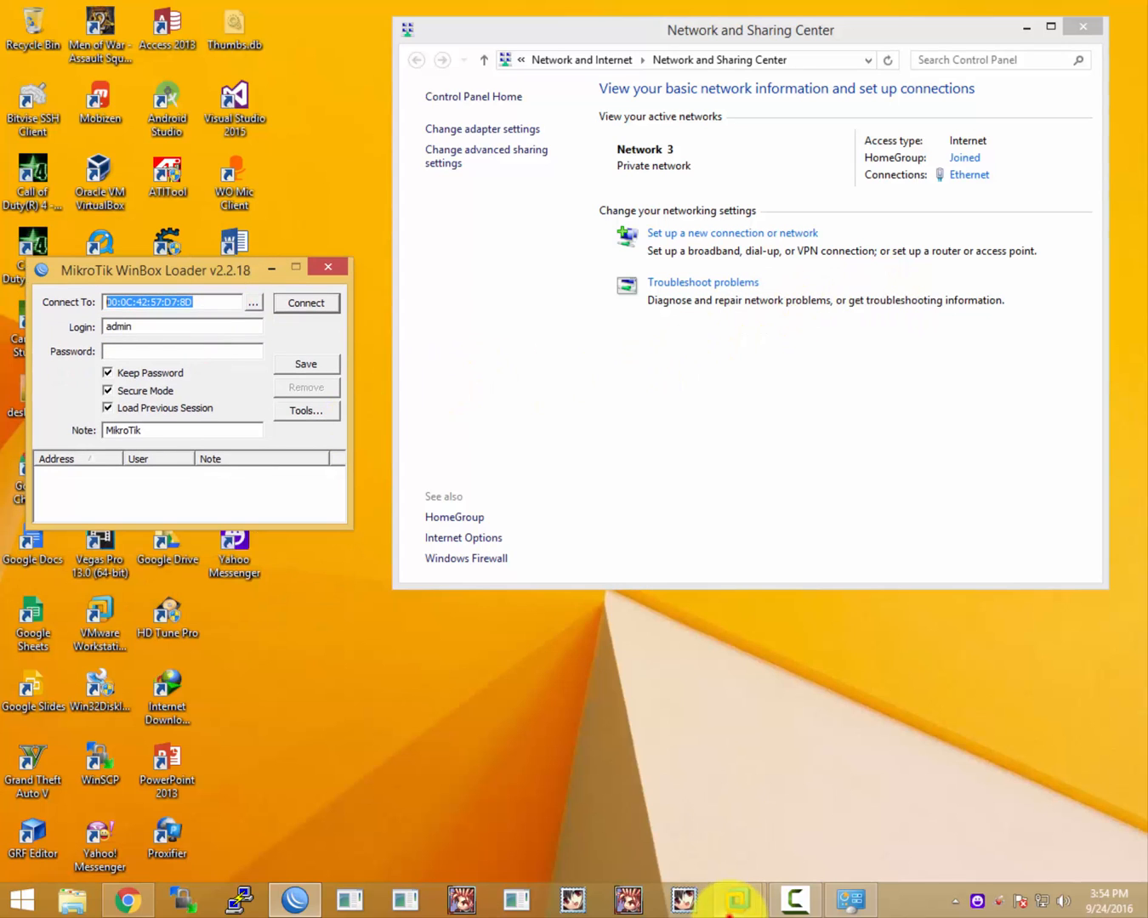
click(792, 816)
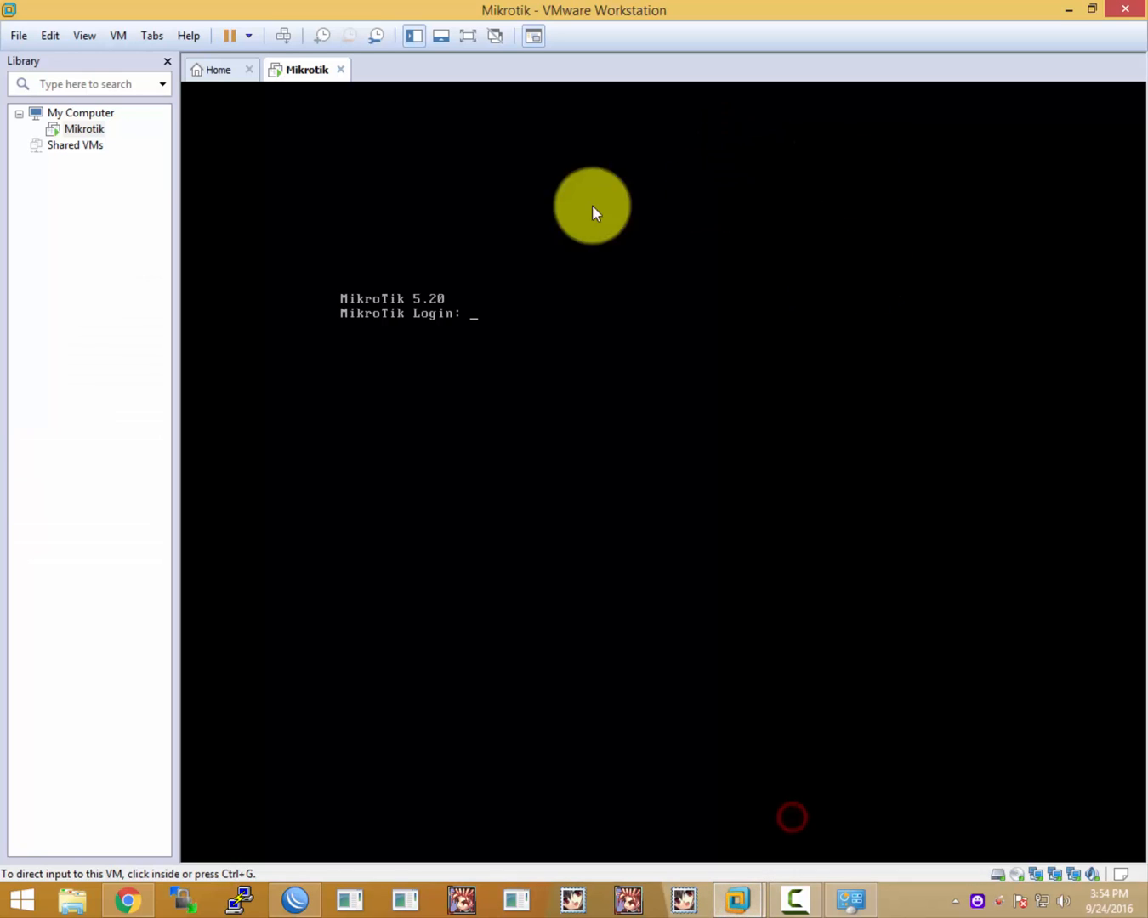
click(1069, 10)
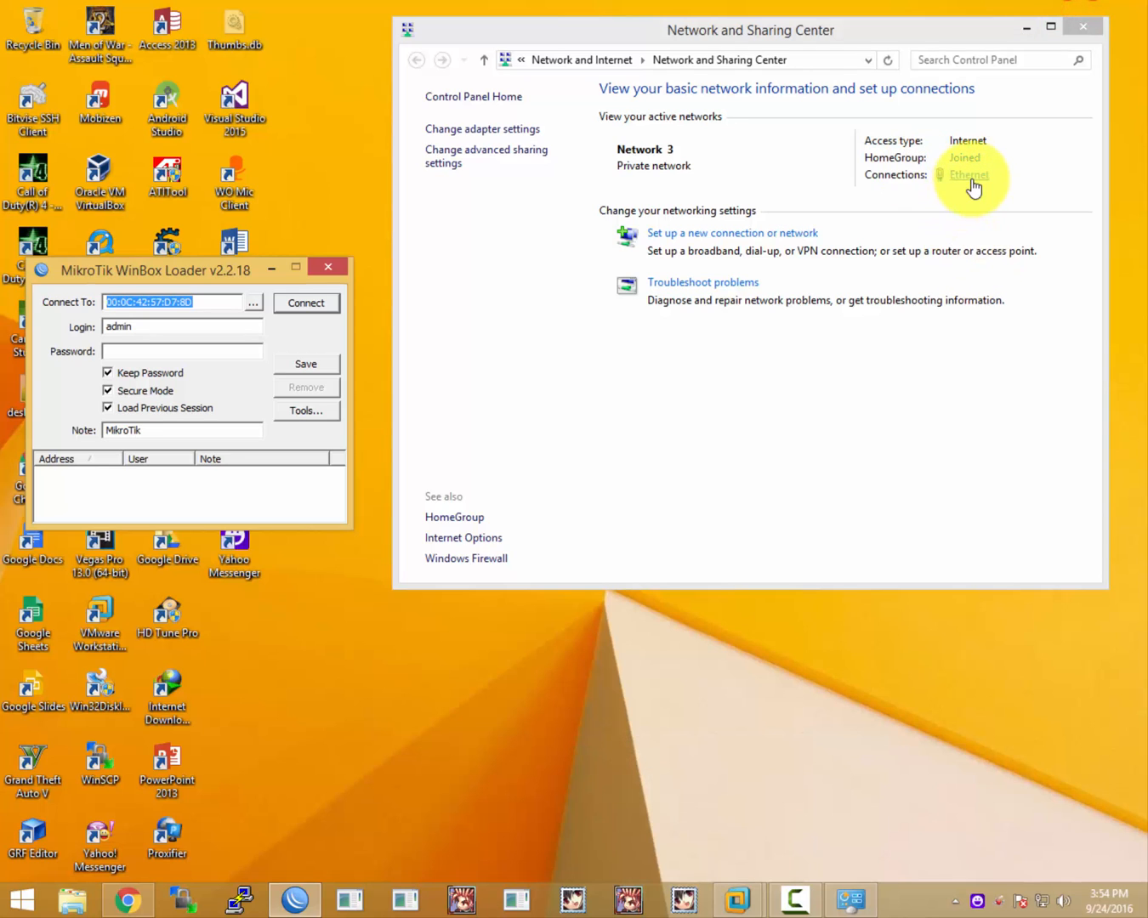
- Disable the computer's Ethernet connection from its status window in the Network and Sharing Center
click(934, 367)
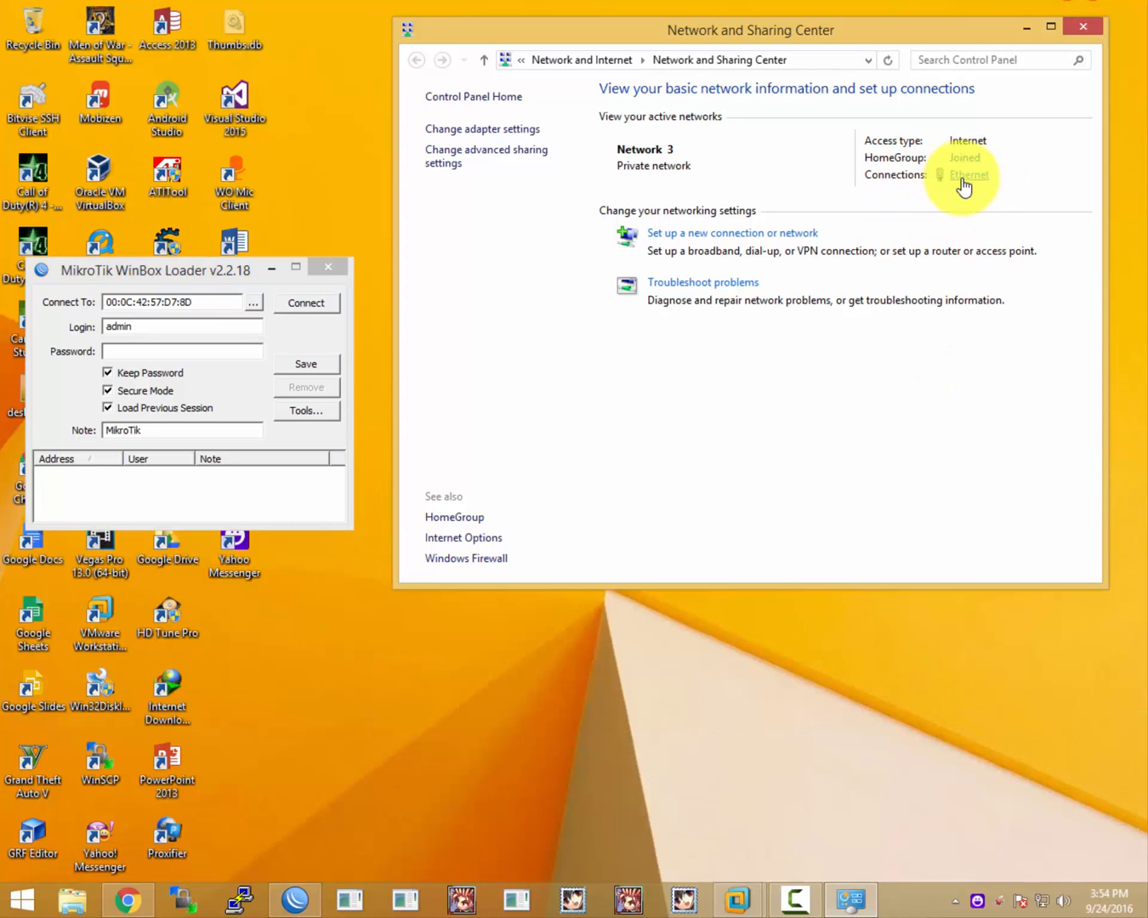
click(966, 174)
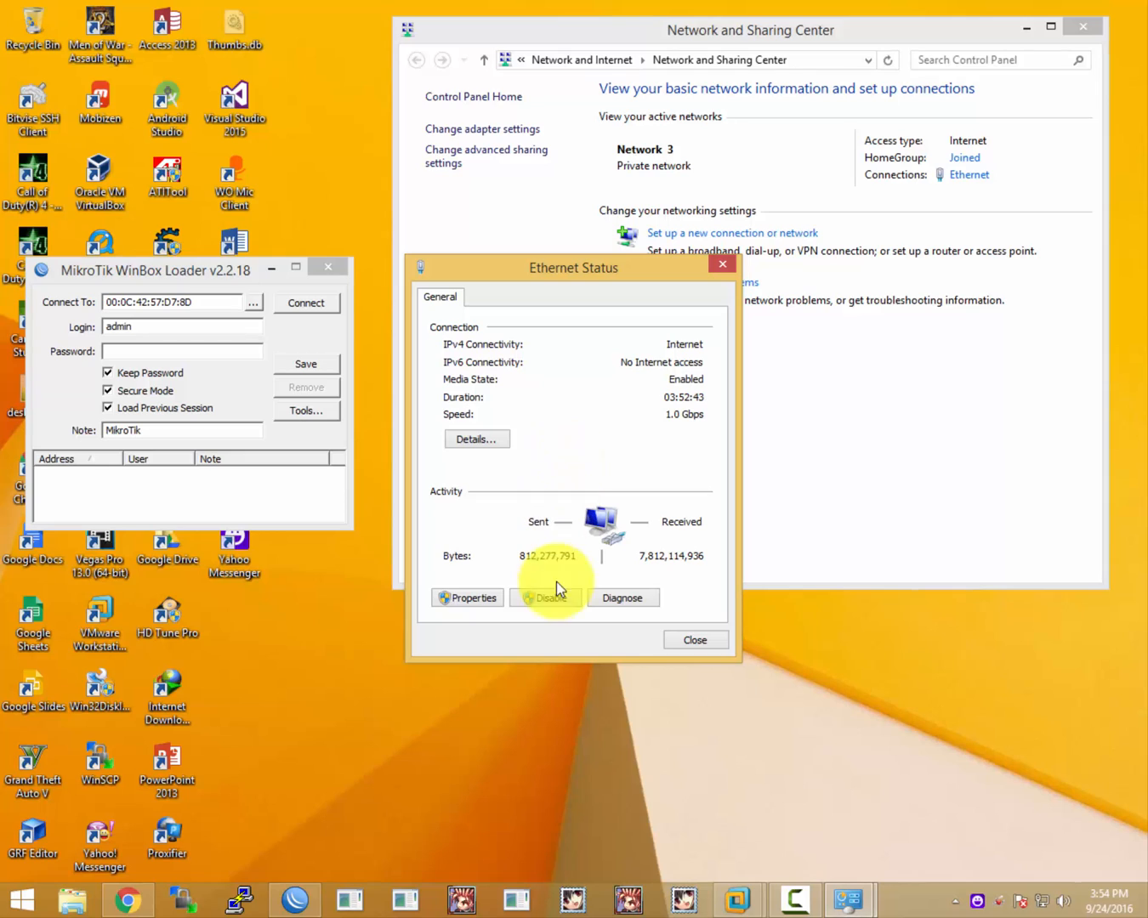
click(559, 605)
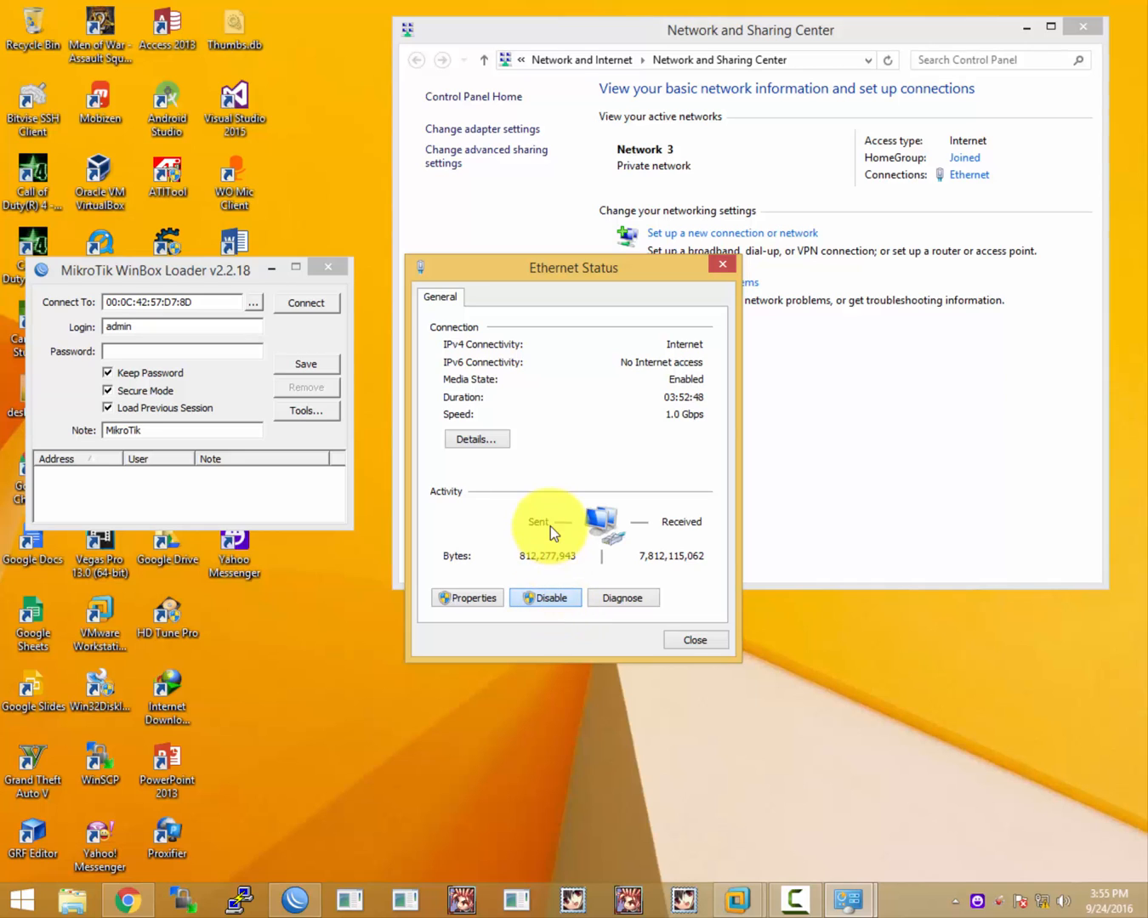
- Reload WinBox Loader's list of discovered routers several times to look for the Mikrotik machine
click(253, 301)
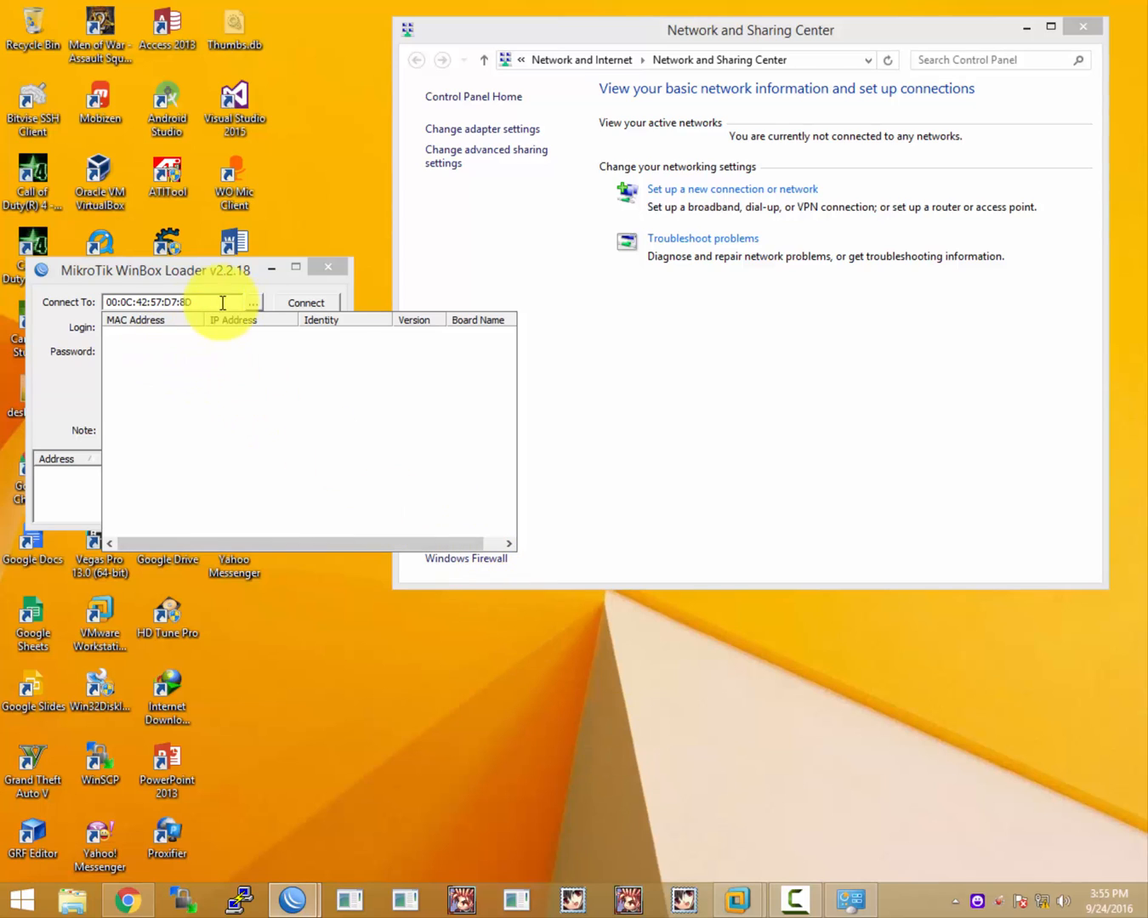
click(252, 304)
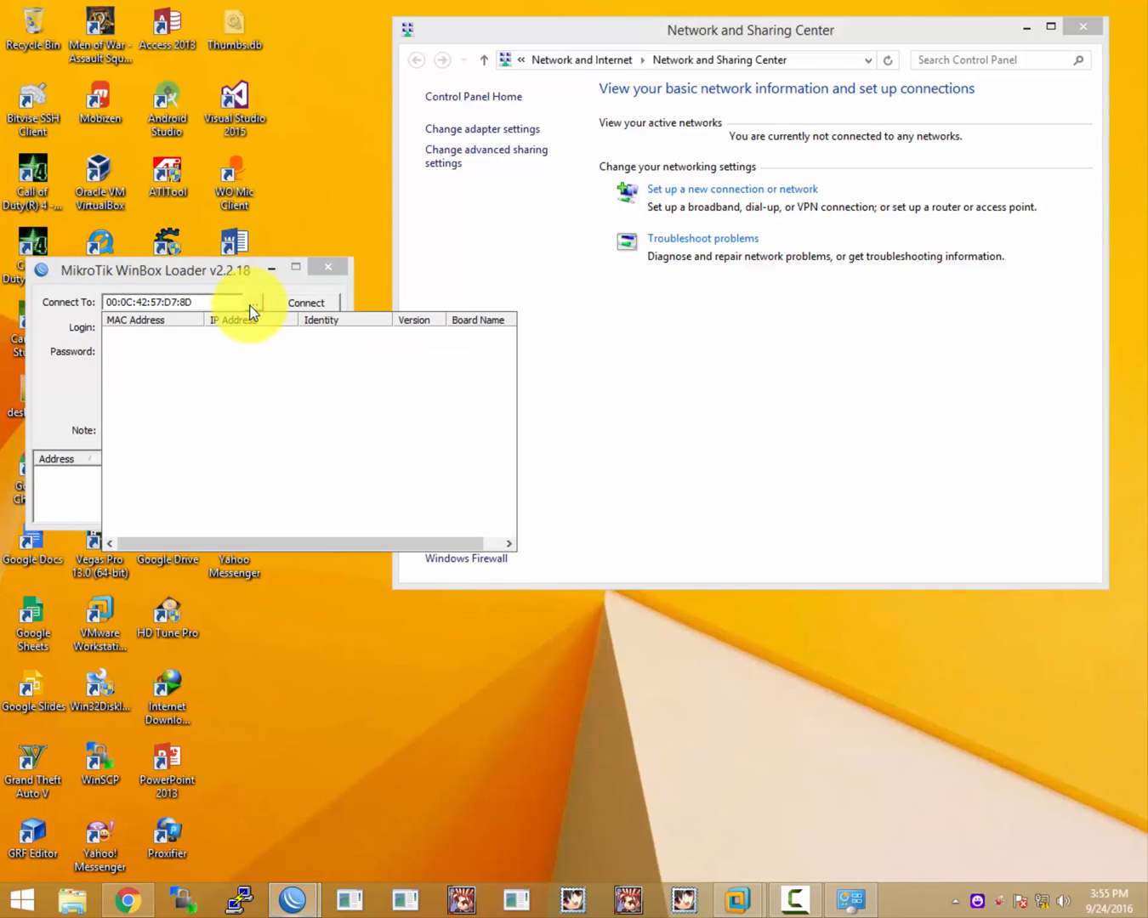
click(252, 304)
click(252, 303)
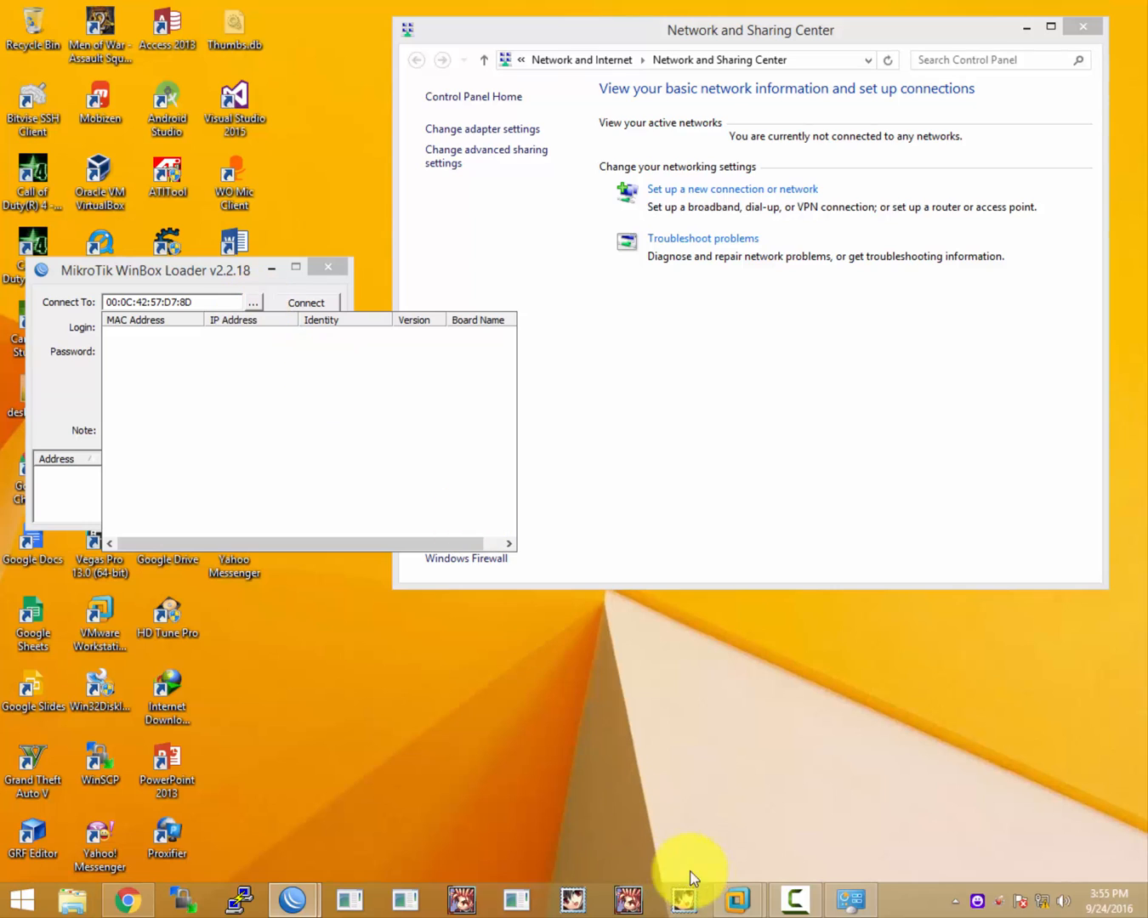
- Copy the MAC address of the Mikrotik virtual machine's VMnet1 network adapter from its advanced settings in VMware Workstation, and close the settings
click(738, 899)
click(751, 719)
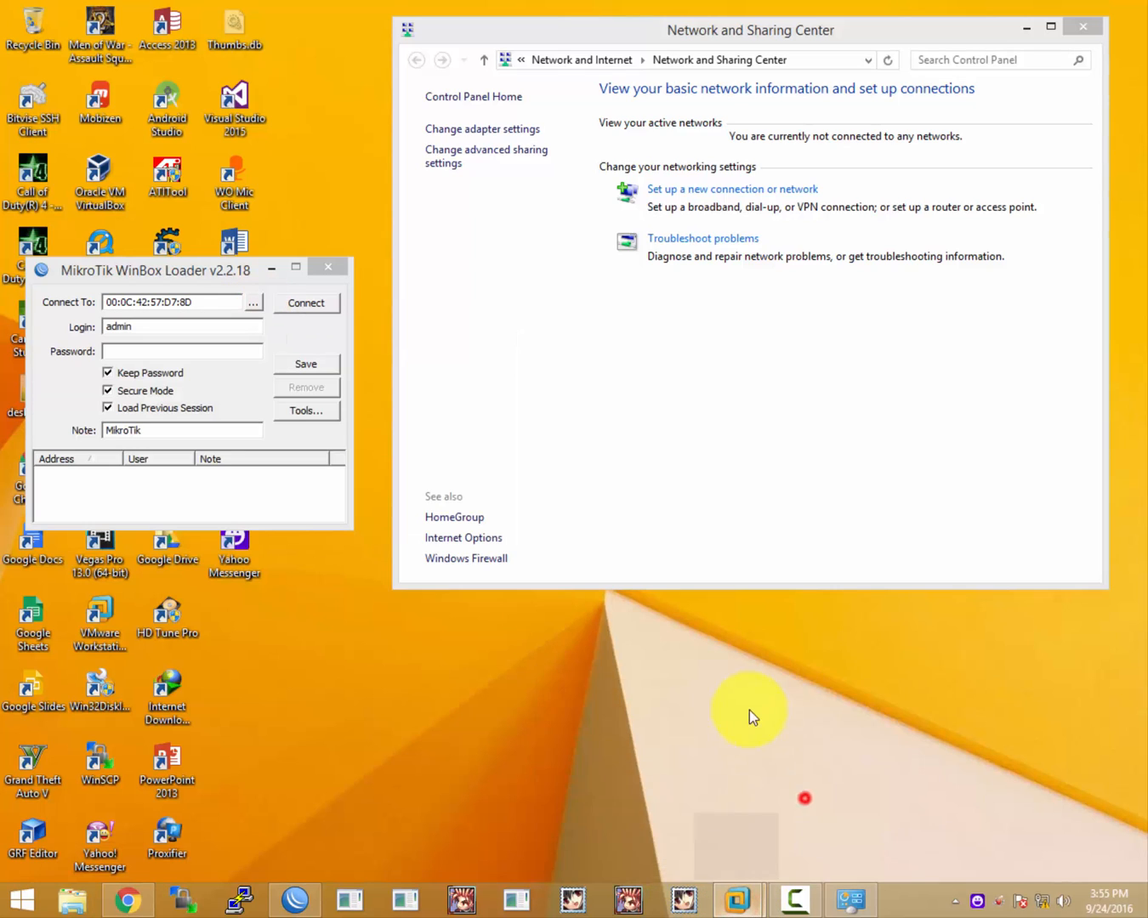
right_click(74, 135)
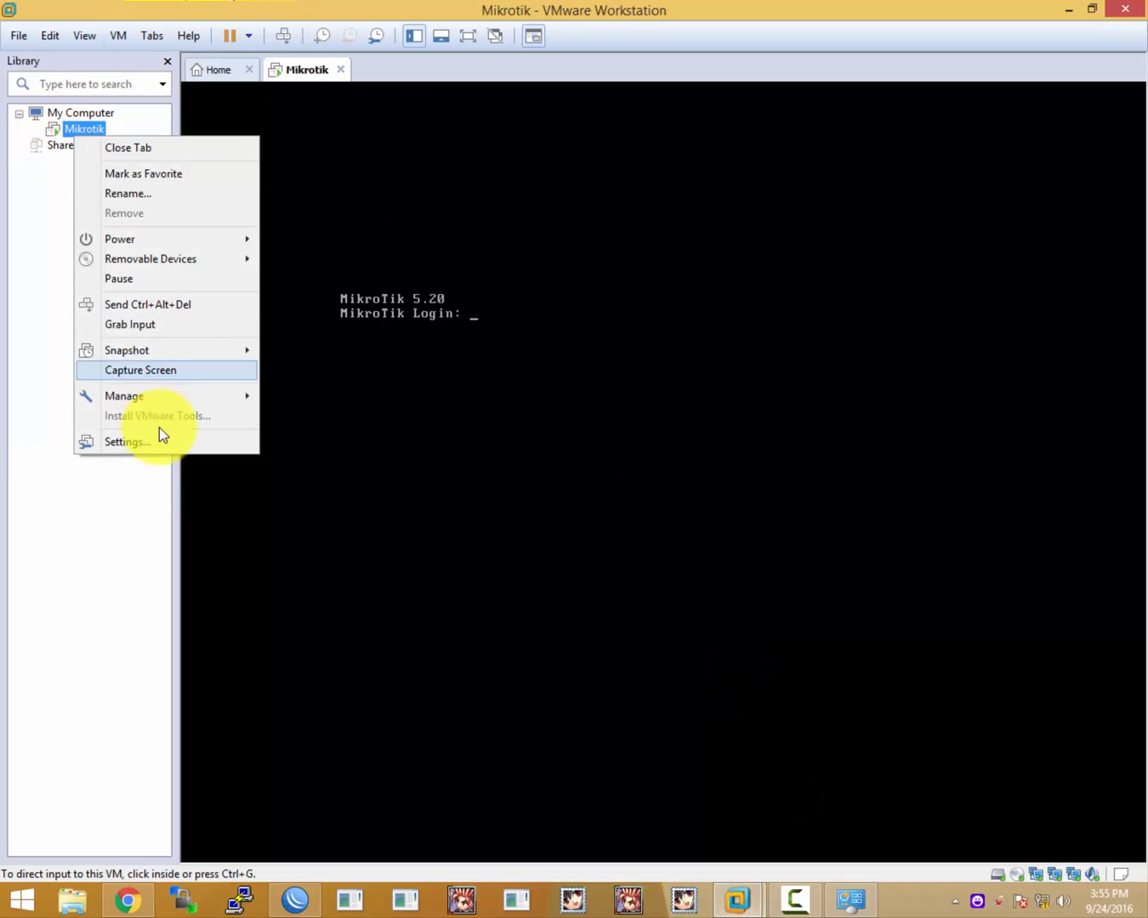
click(160, 440)
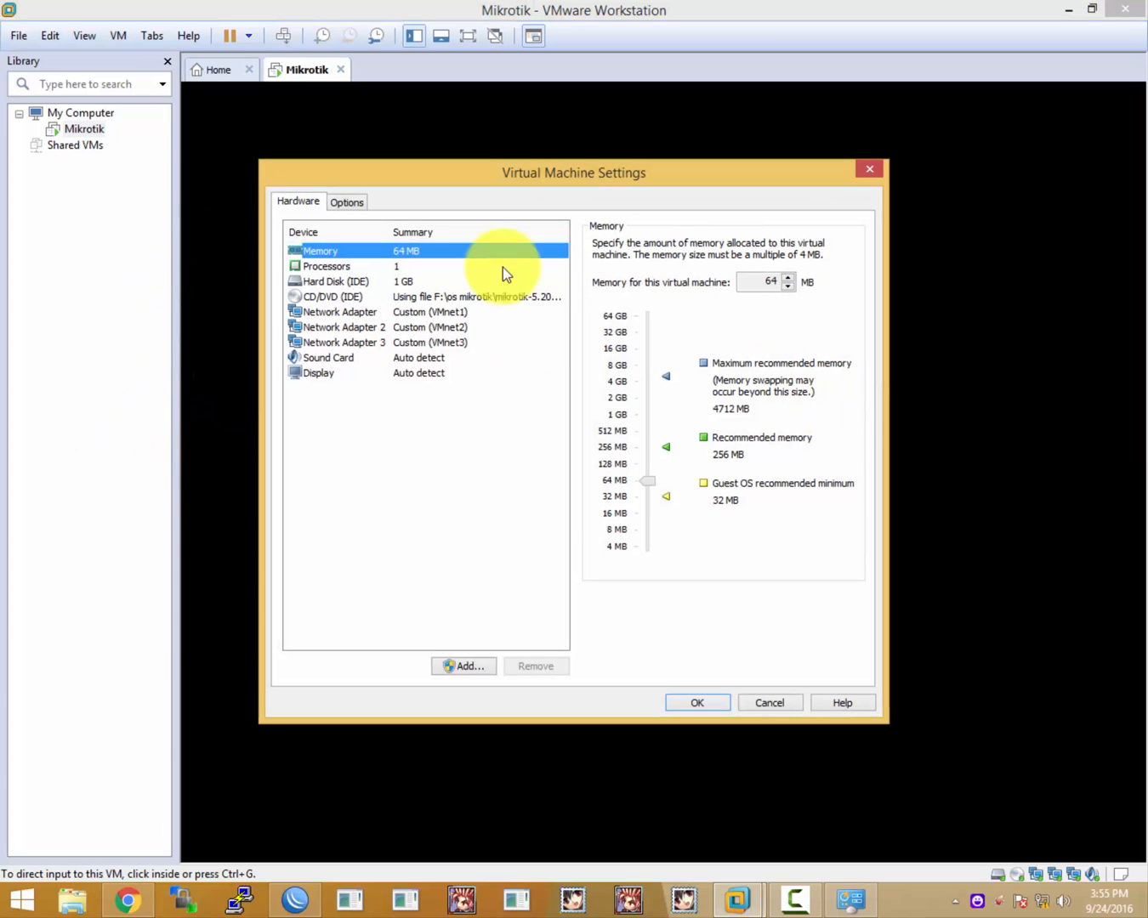
click(342, 312)
click(842, 485)
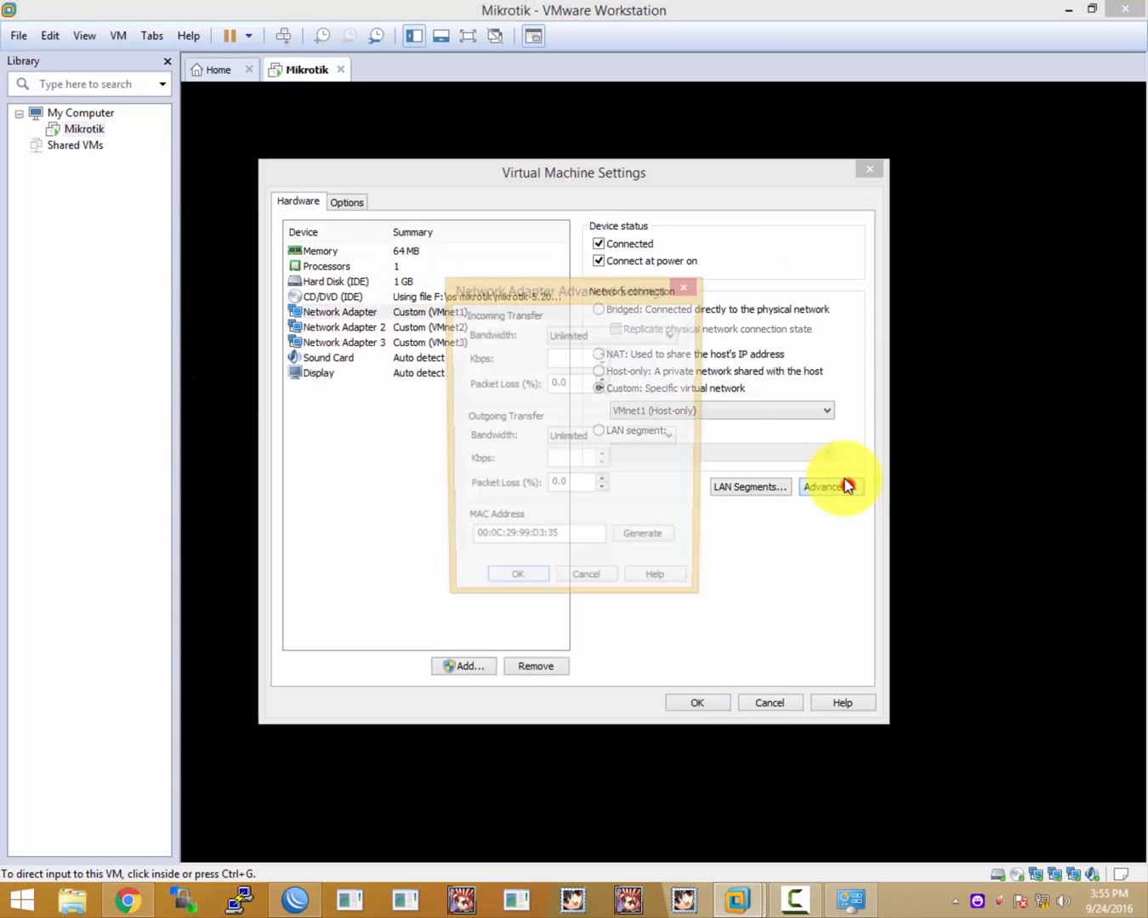
right_click(566, 539)
click(580, 599)
click(576, 595)
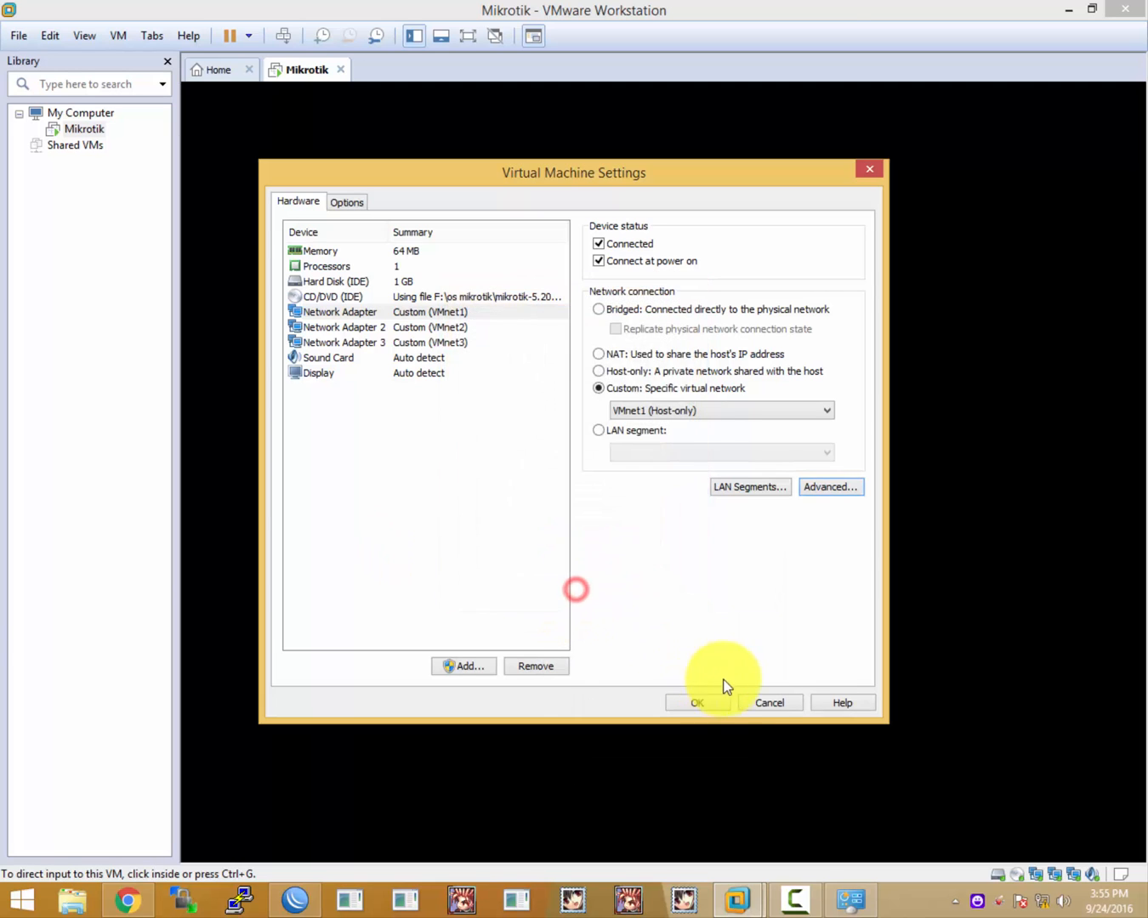
click(746, 697)
- Replace the WinBox connection address with the copied MAC address, 00:0C:29:99:D3:35, and try to connect as admin
click(289, 896)
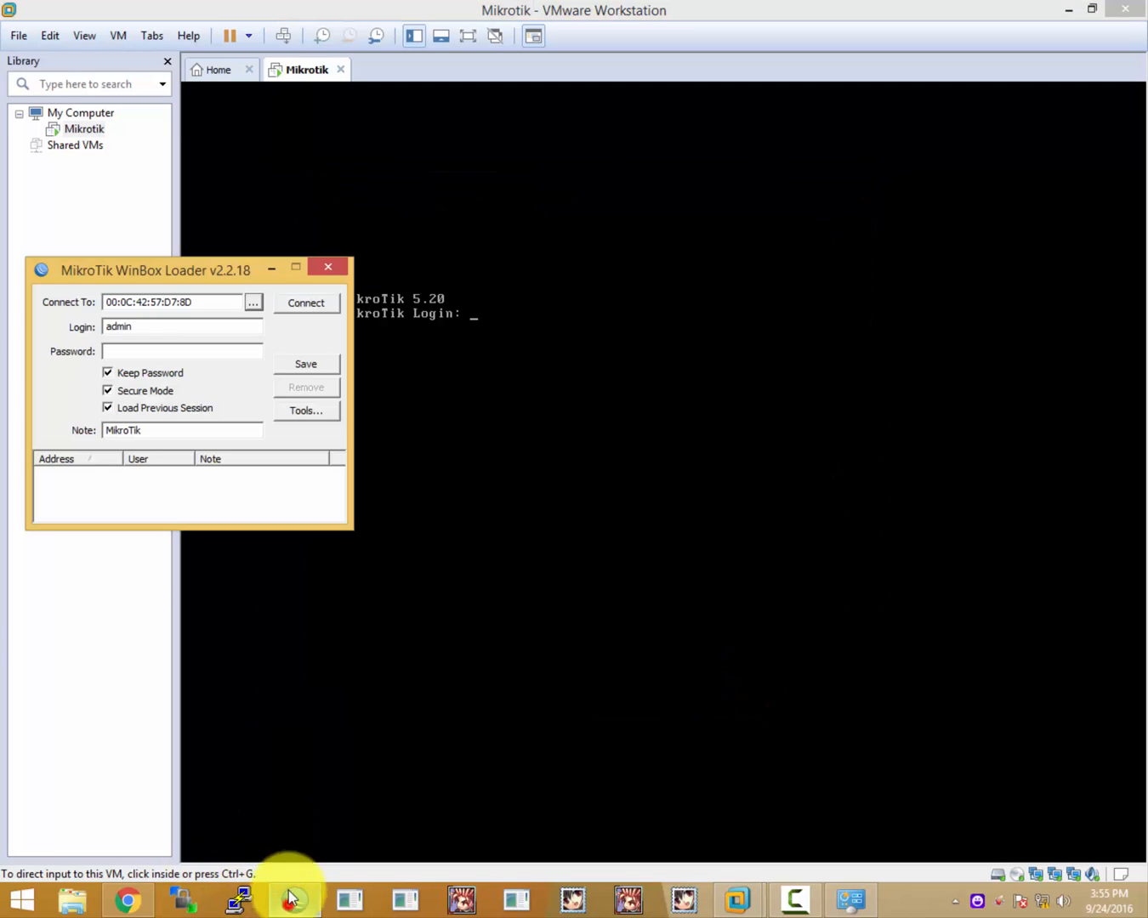
click(218, 301)
mouse_move(120, 302)
mouse_down()
mouse_move(225, 303)
mouse_move(113, 303)
mouse_up()
click(206, 303)
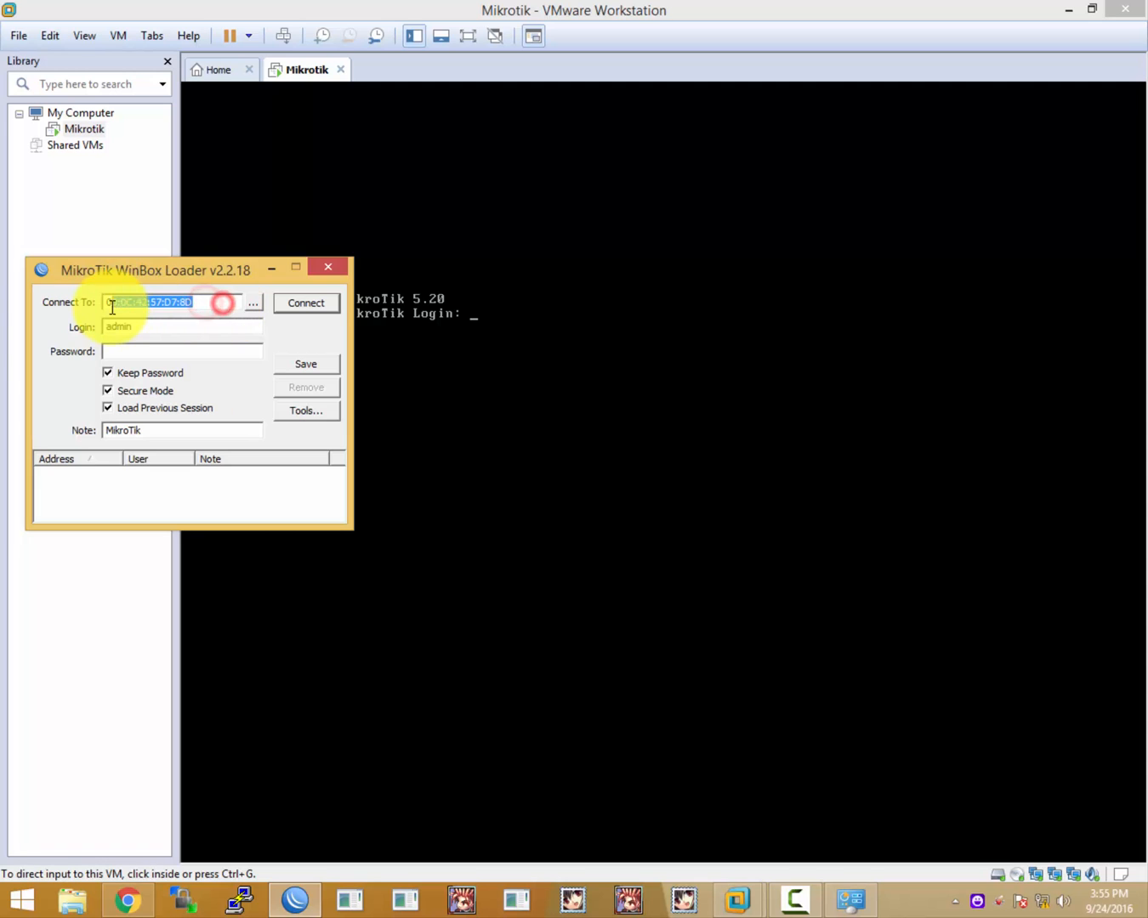
text(0)
key(ctrl+v)
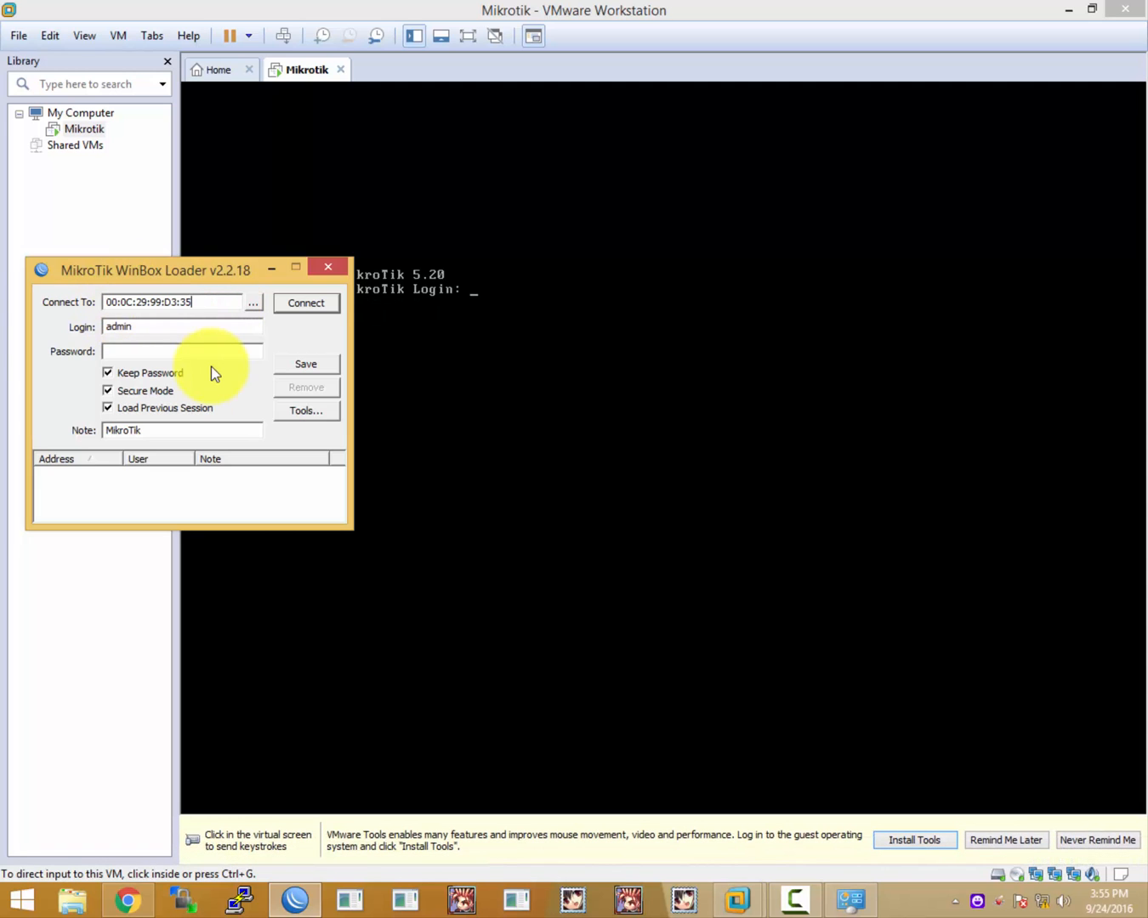
click(306, 309)
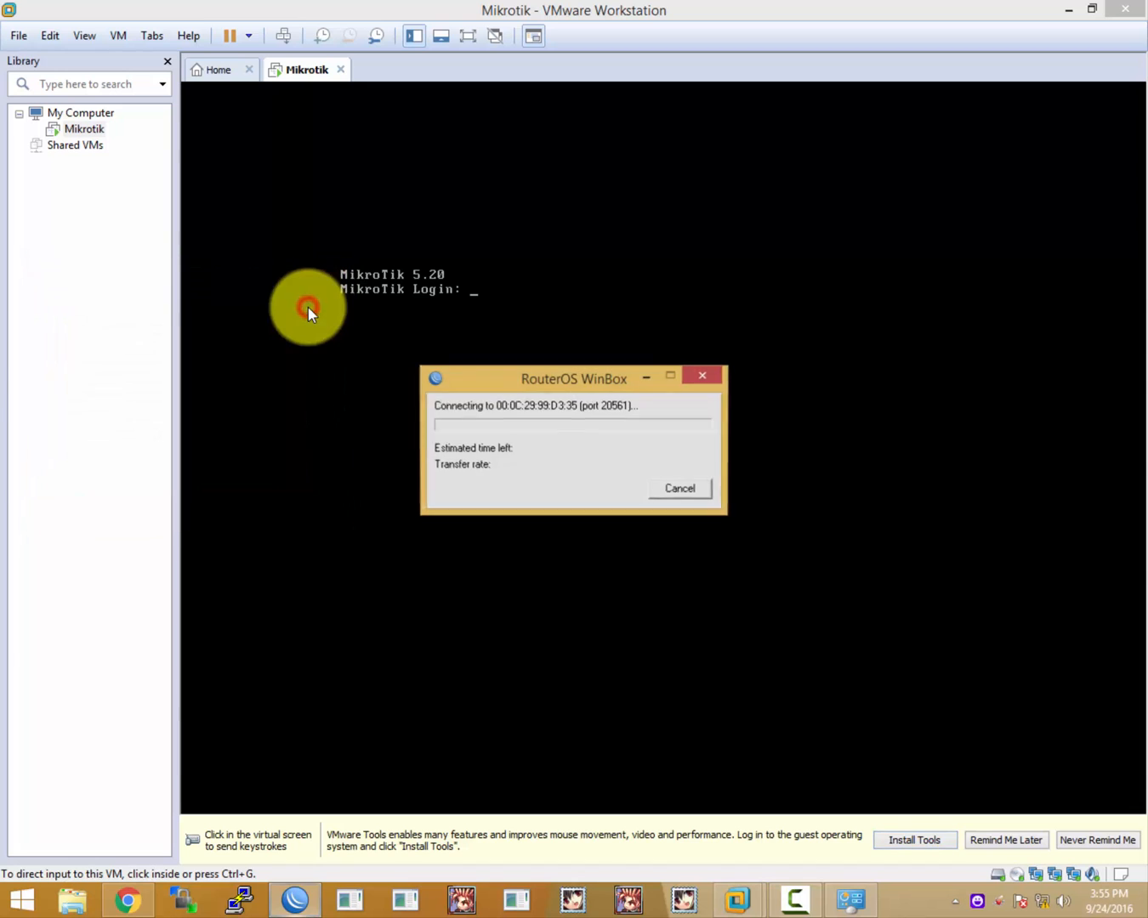
click(754, 510)
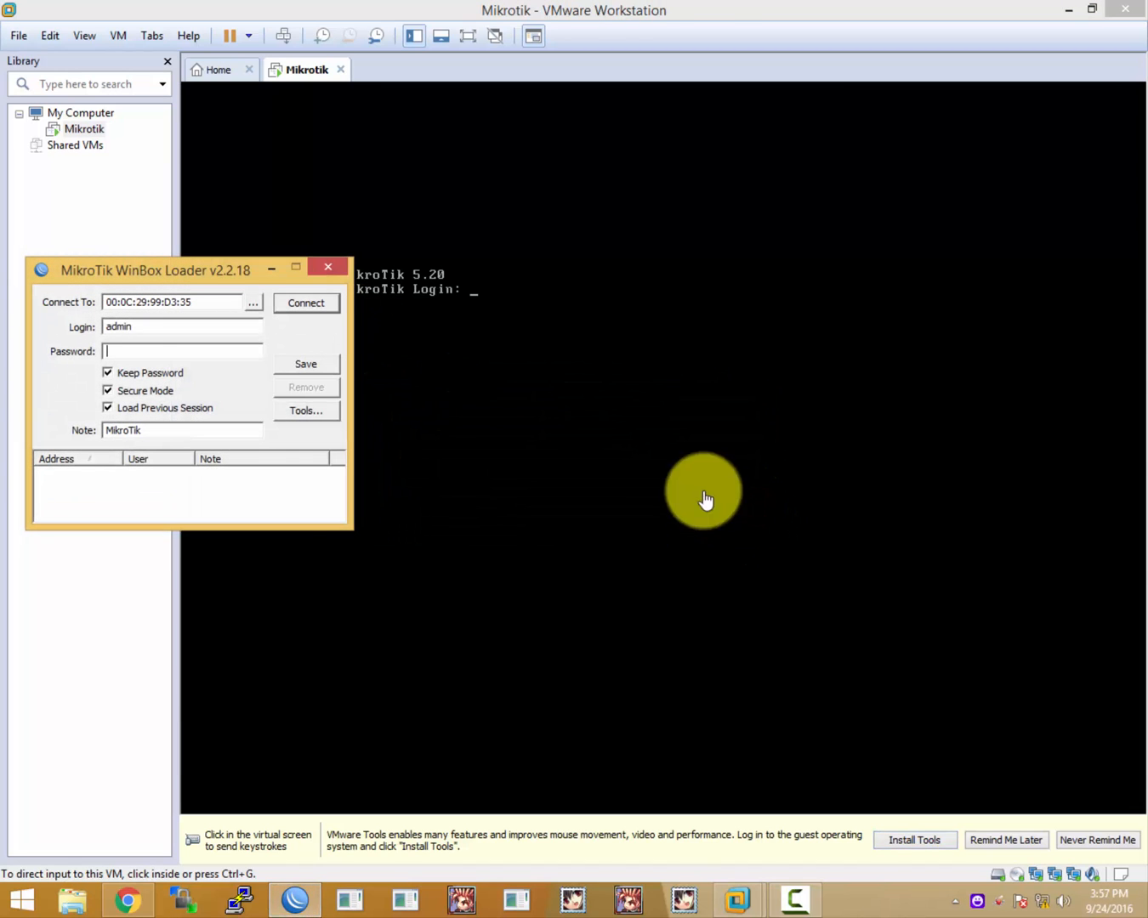
- Open Windows' Network Connections and check the Ethernet, VMnet8 and VPN Client adapters
right_click(1041, 901)
click(1000, 886)
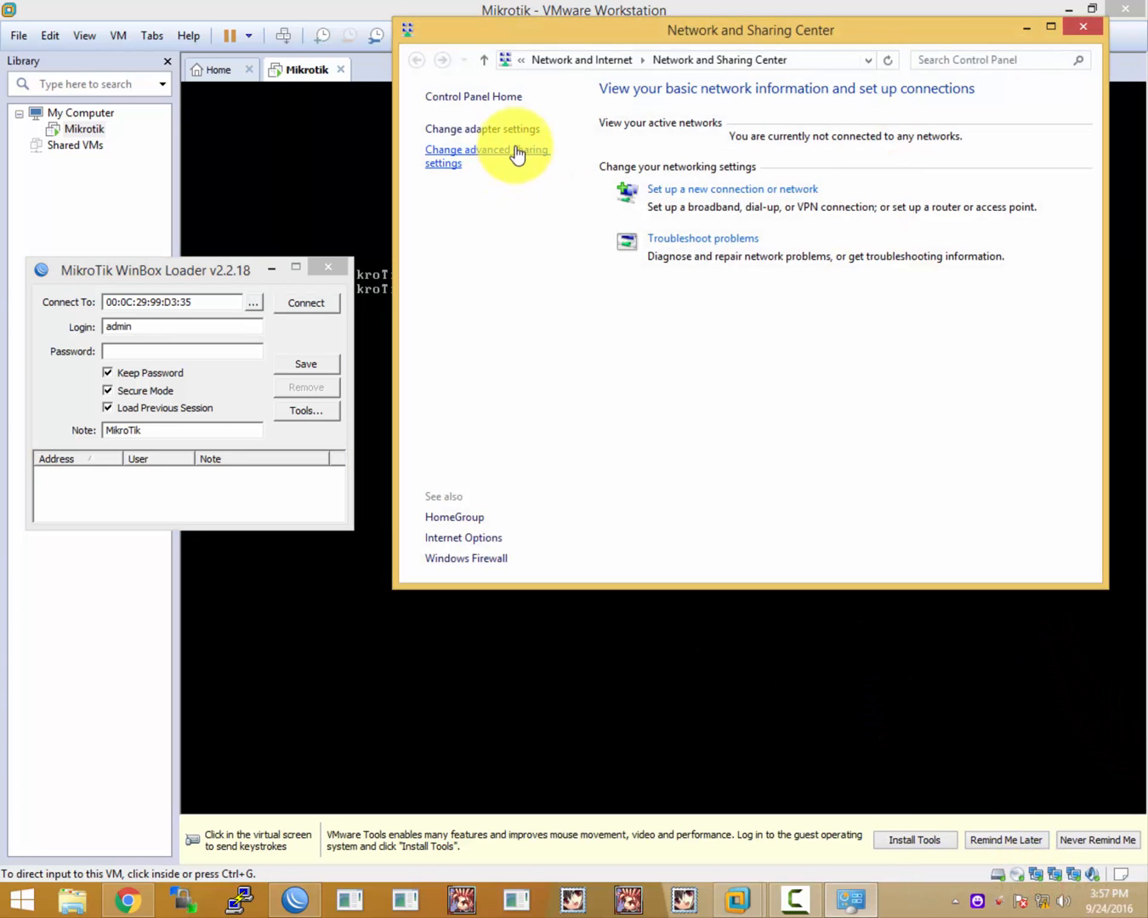
click(513, 126)
click(576, 147)
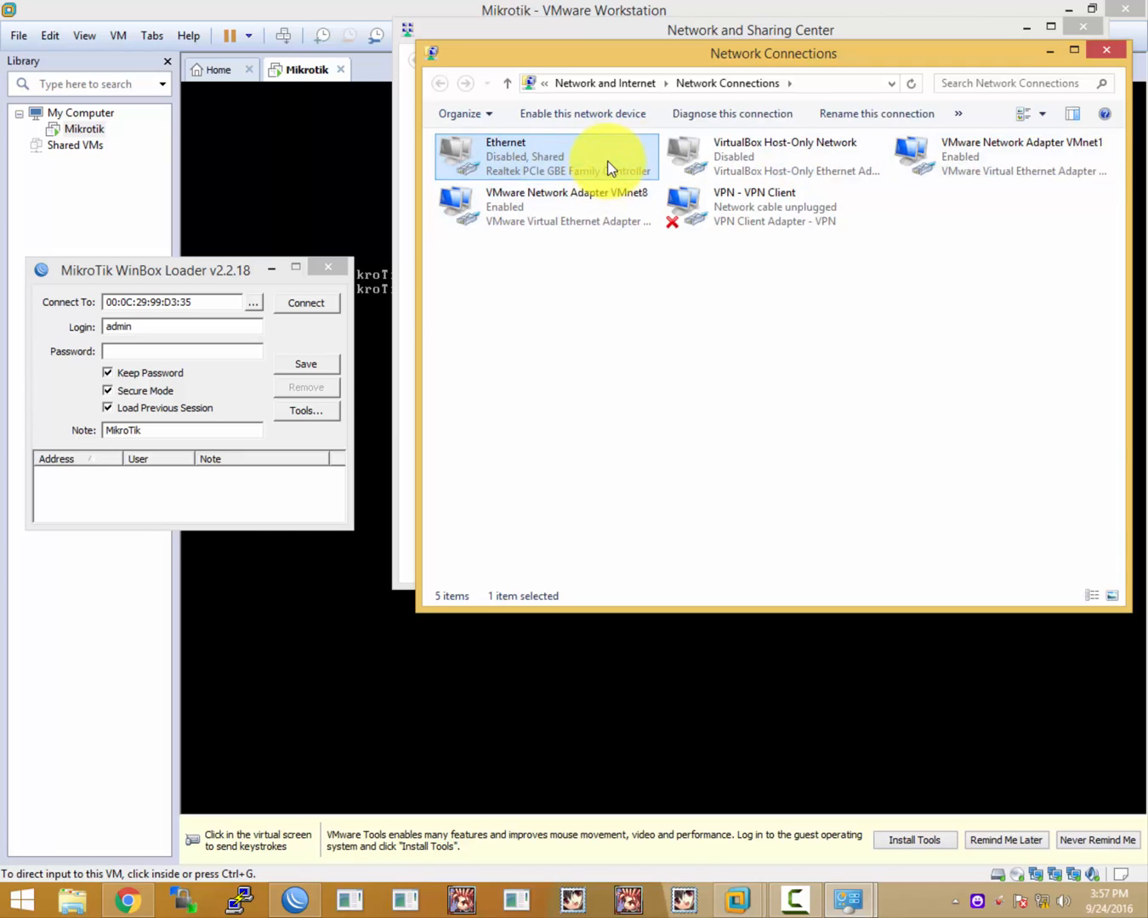
click(598, 196)
click(674, 194)
click(607, 195)
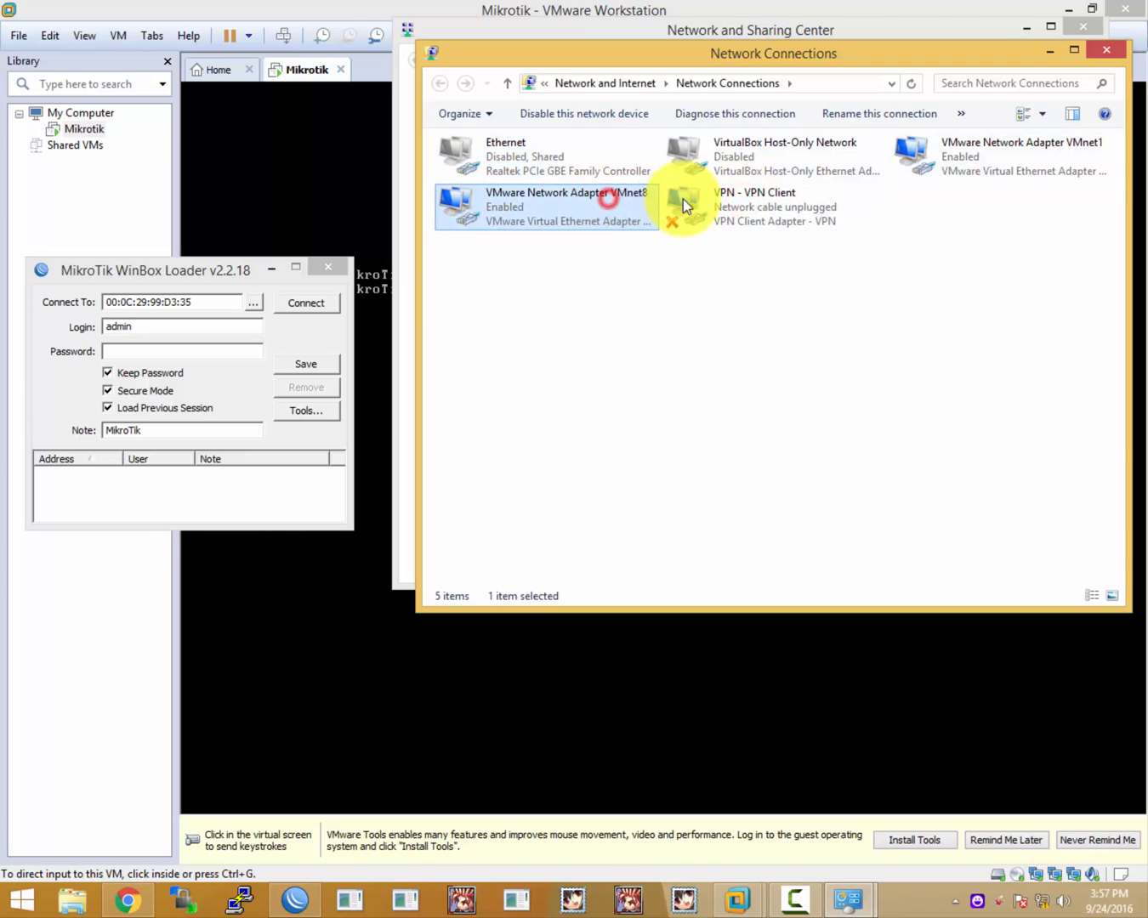
click(694, 193)
click(634, 205)
- Highlight the MAC address in WinBox Loader and compare it with the VMnet8 and VMnet1 adapters in Network Connections
click(181, 272)
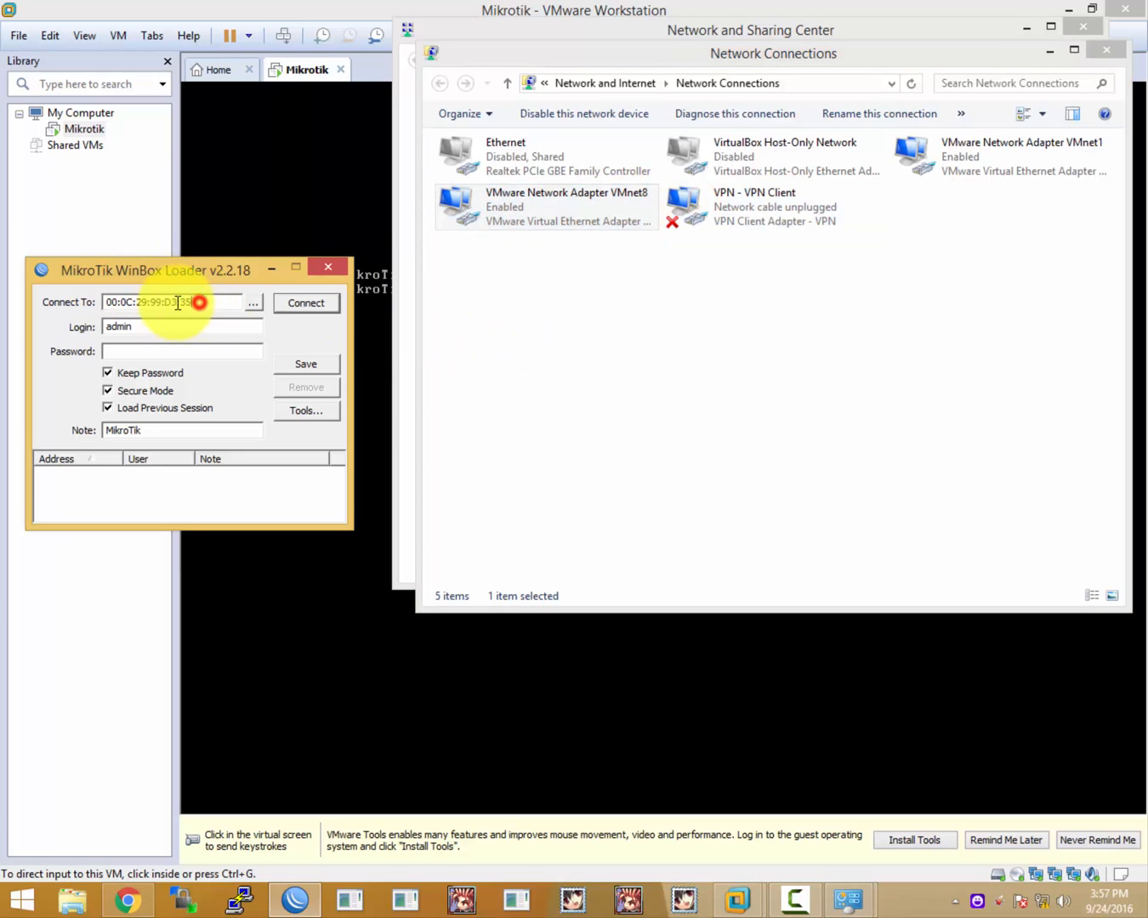
drag(198, 303, 105, 300)
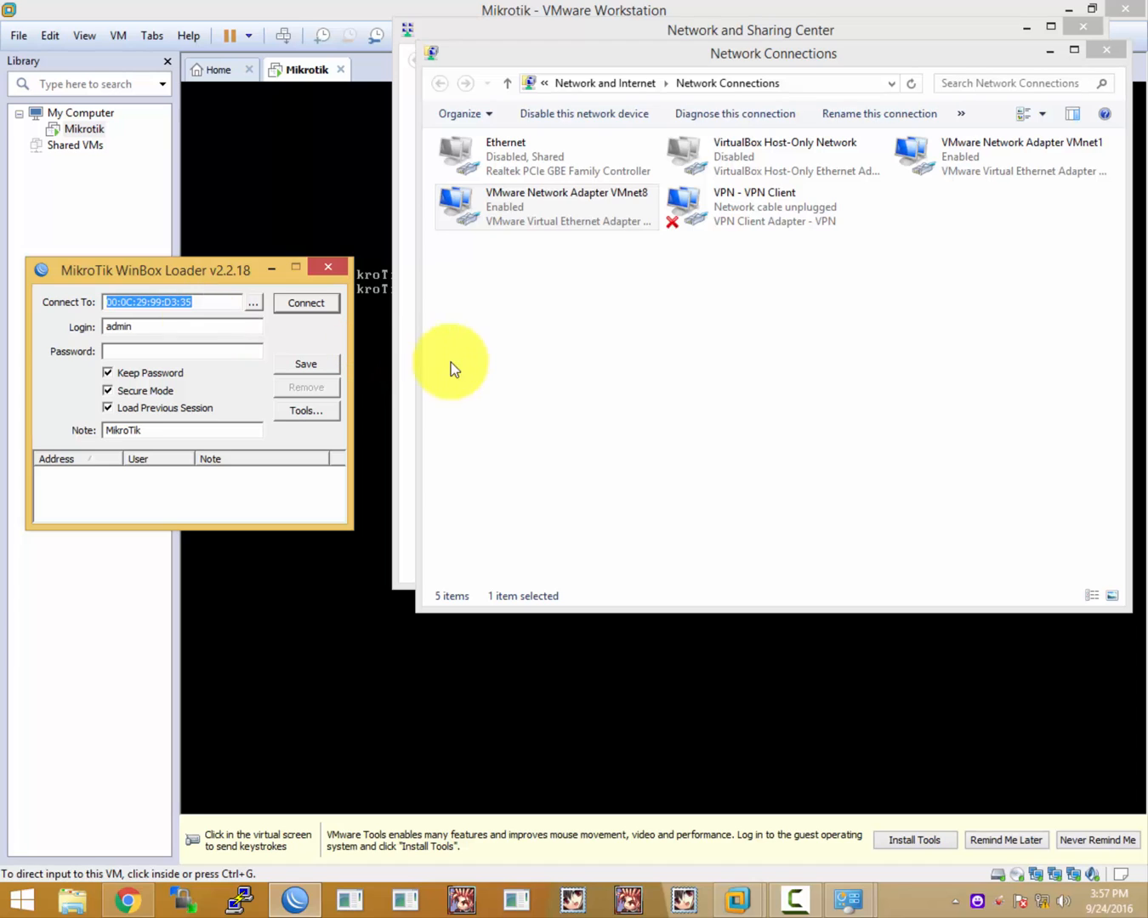
click(519, 222)
click(797, 365)
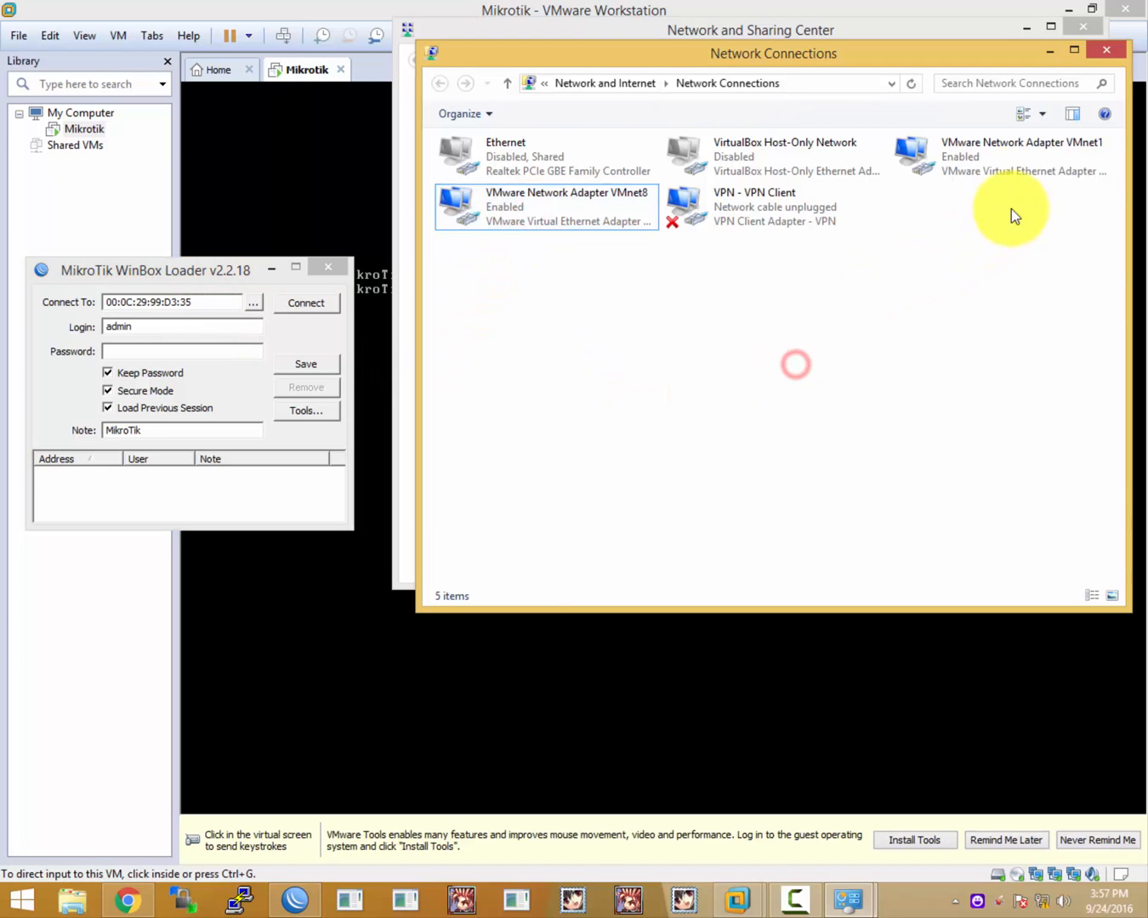
click(1029, 160)
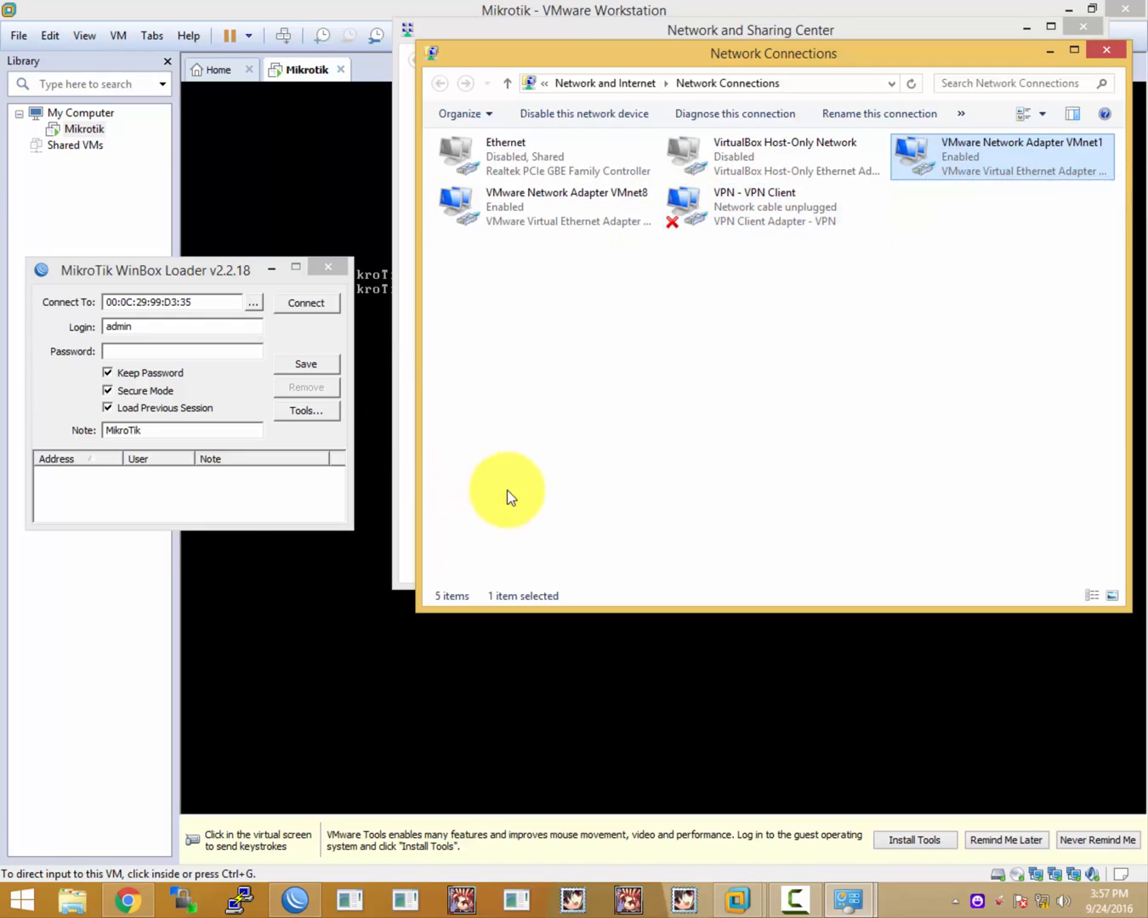
- Disable the VPN Client and VMware Network Adapter VMnet8 connections in Network Connections
click(554, 202)
click(746, 221)
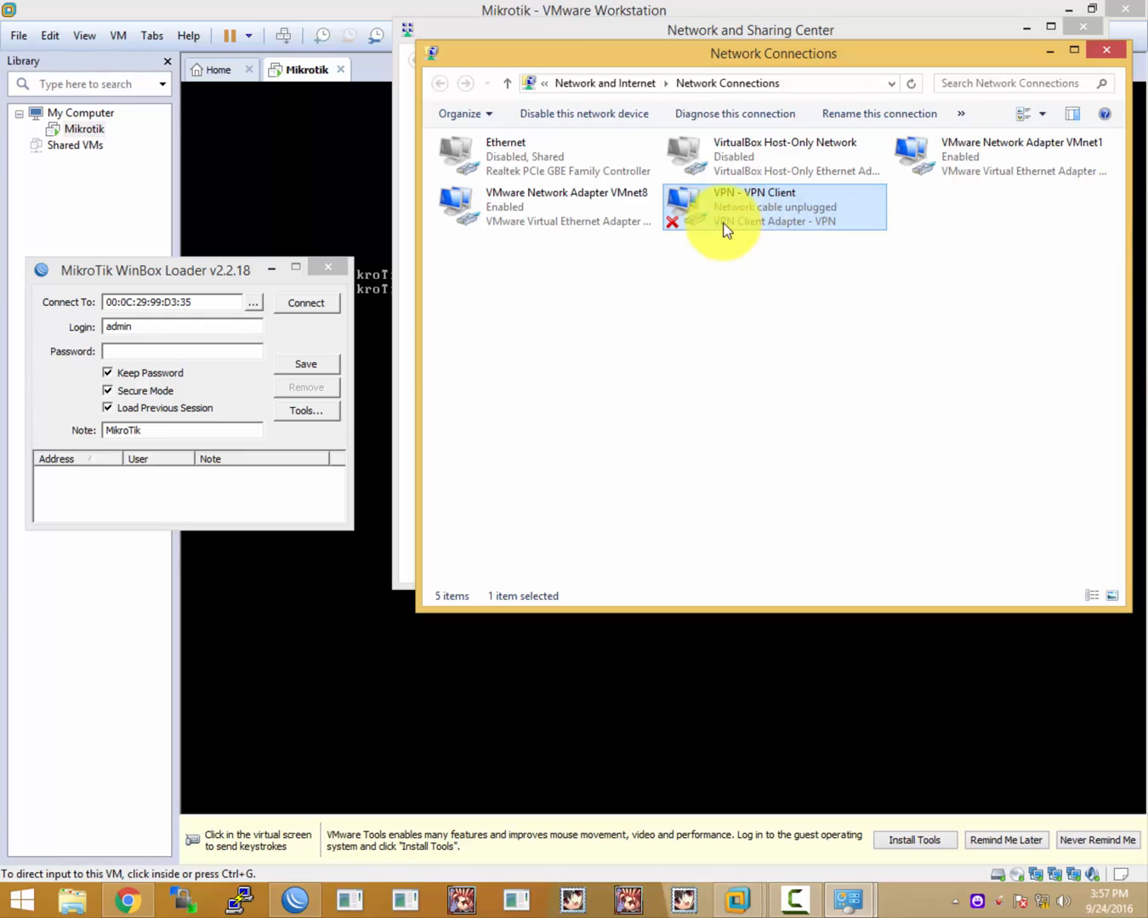
right_click(735, 221)
click(747, 231)
right_click(538, 210)
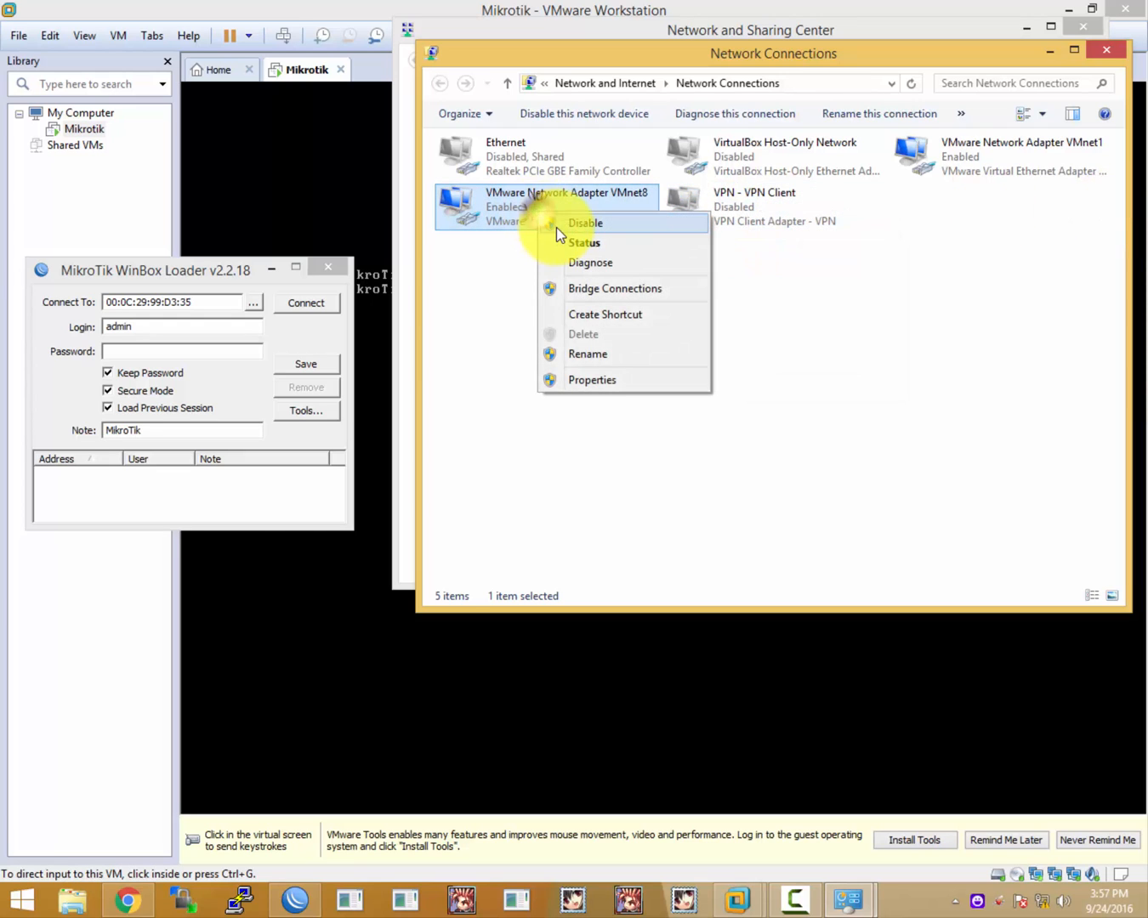
click(556, 224)
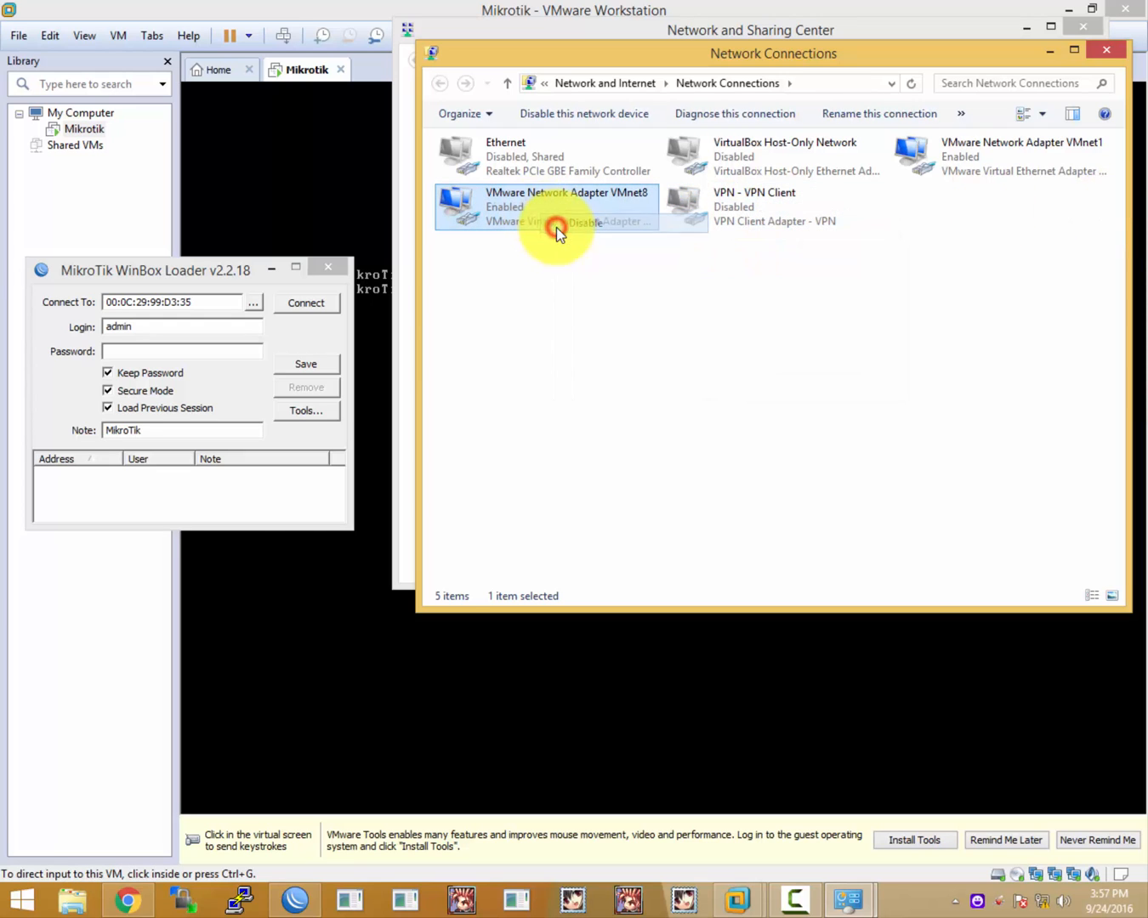
click(675, 304)
- Check the VMnet1 adapter against the Mikrotik machine's network adapter in VMware Workstation, and return to WinBox Loader
click(1001, 158)
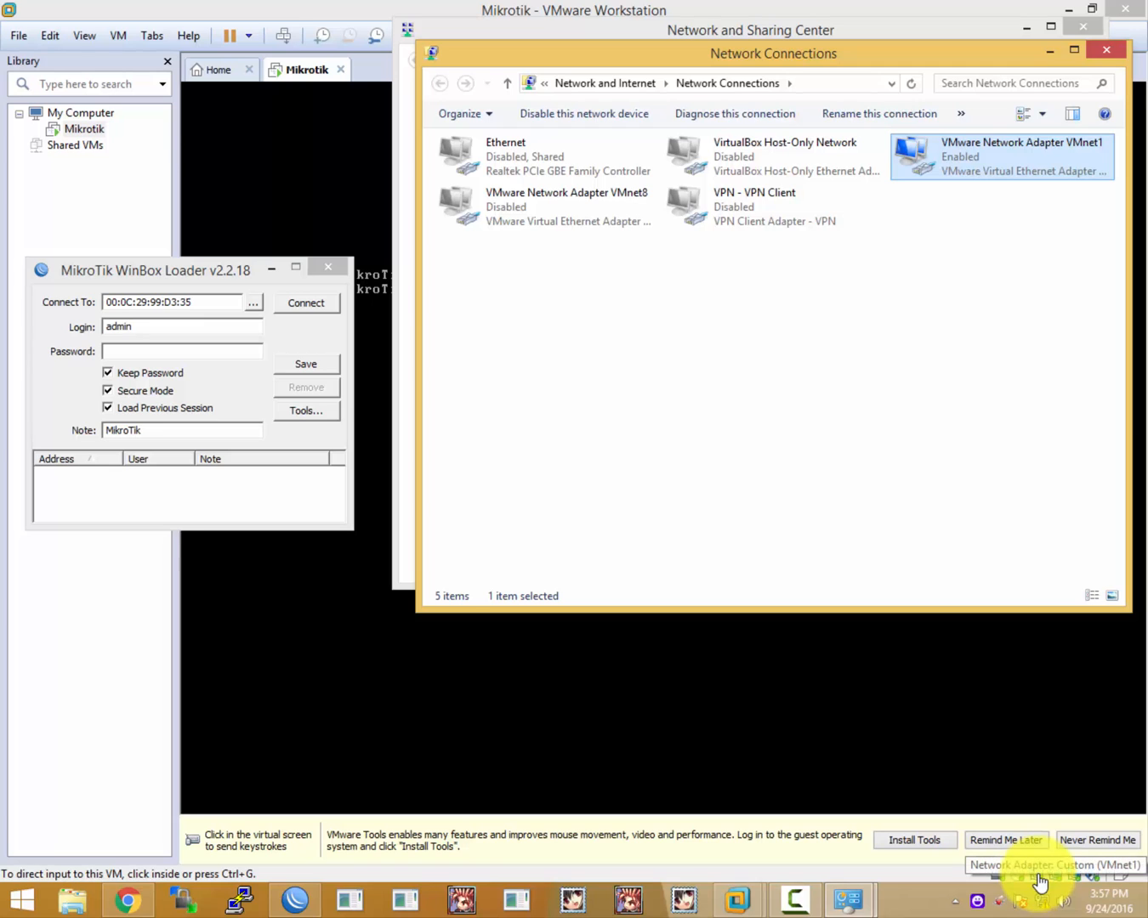
click(687, 8)
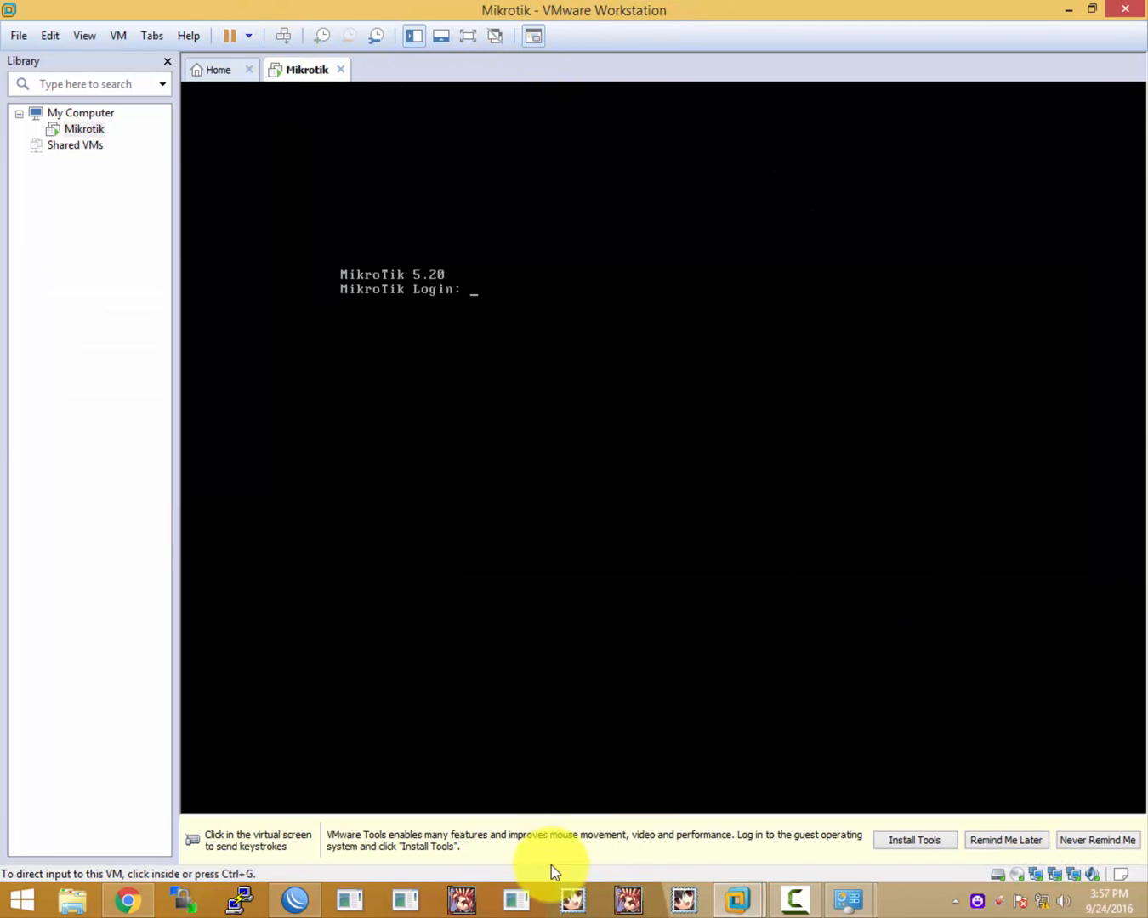
click(281, 894)
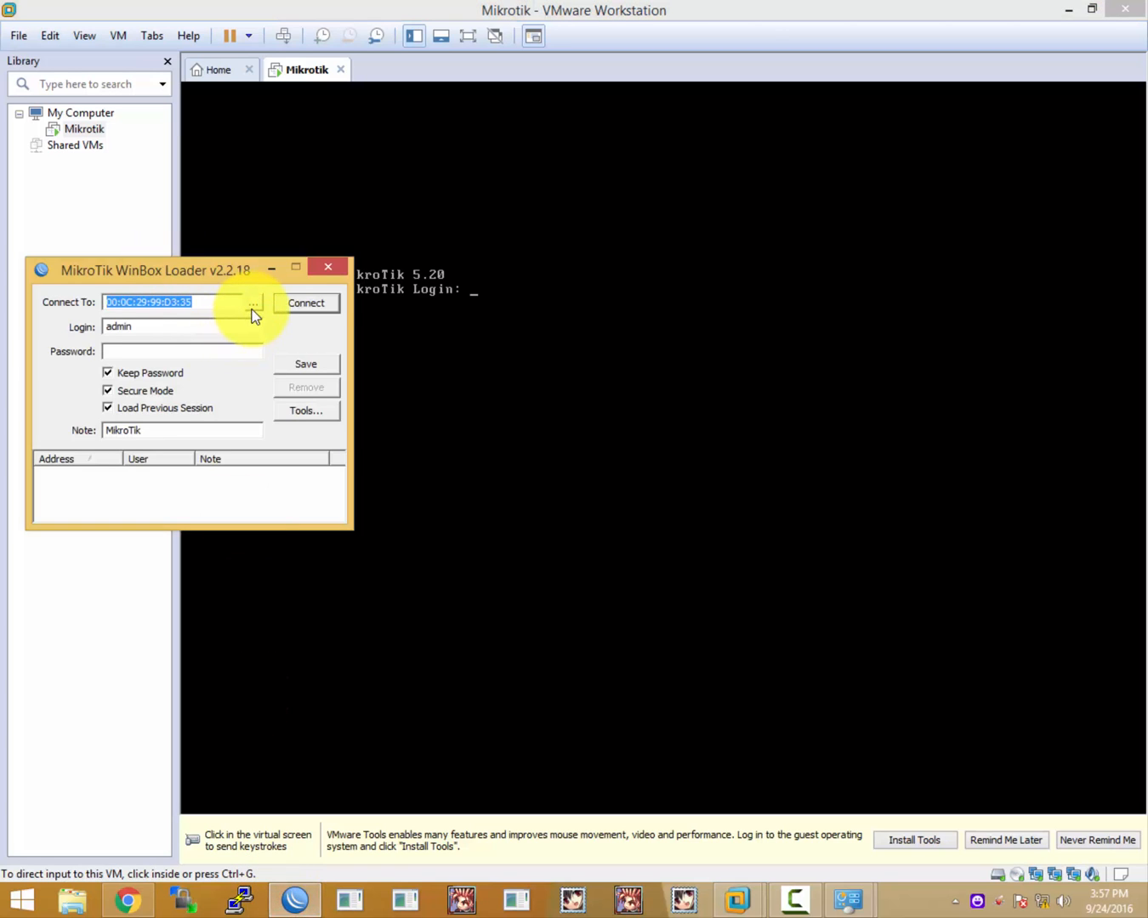
- Try to connect to the selected MAC address as admin with a blank password, and dismiss the error
click(288, 306)
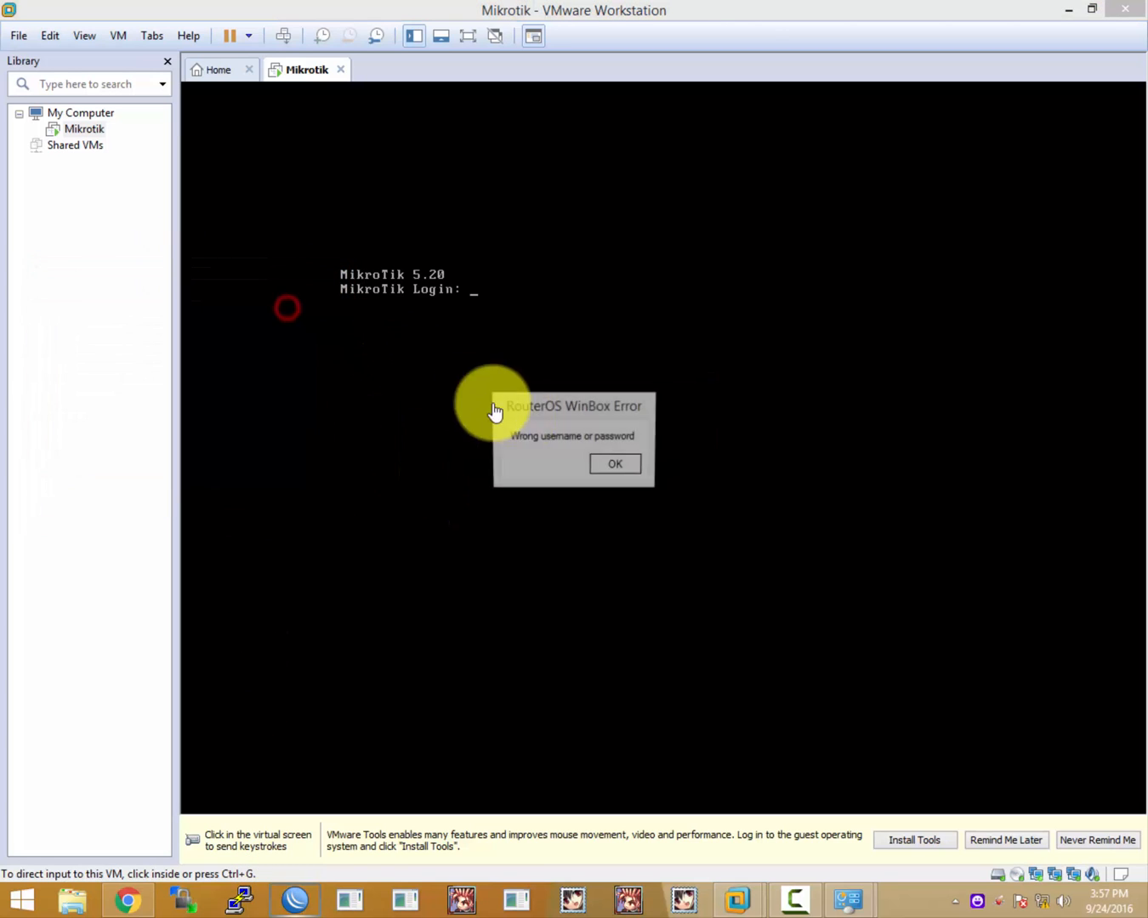
click(614, 460)
- Return to WinBox Loader, enter the account password for admin, and connect to the Mikrotik machine's MAC address
click(289, 893)
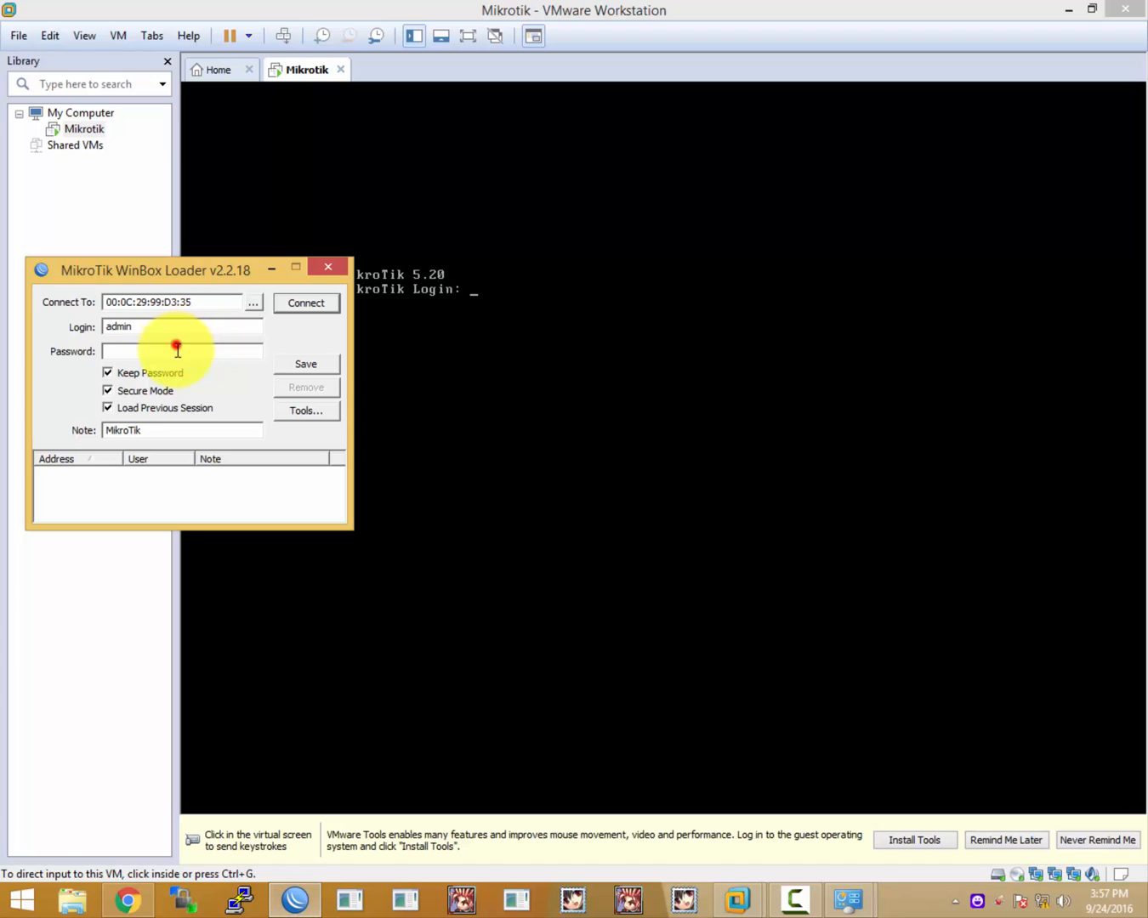
click(179, 353)
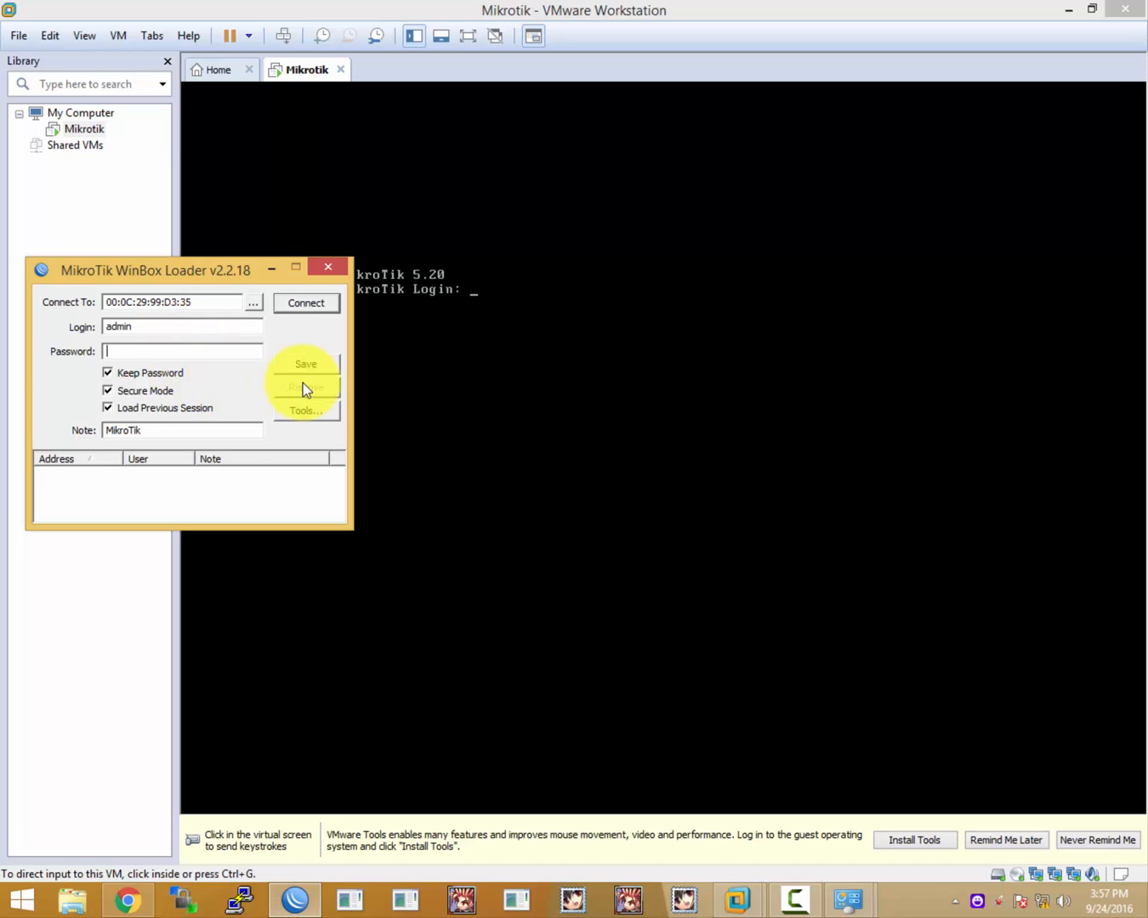
text(****)
click(305, 302)
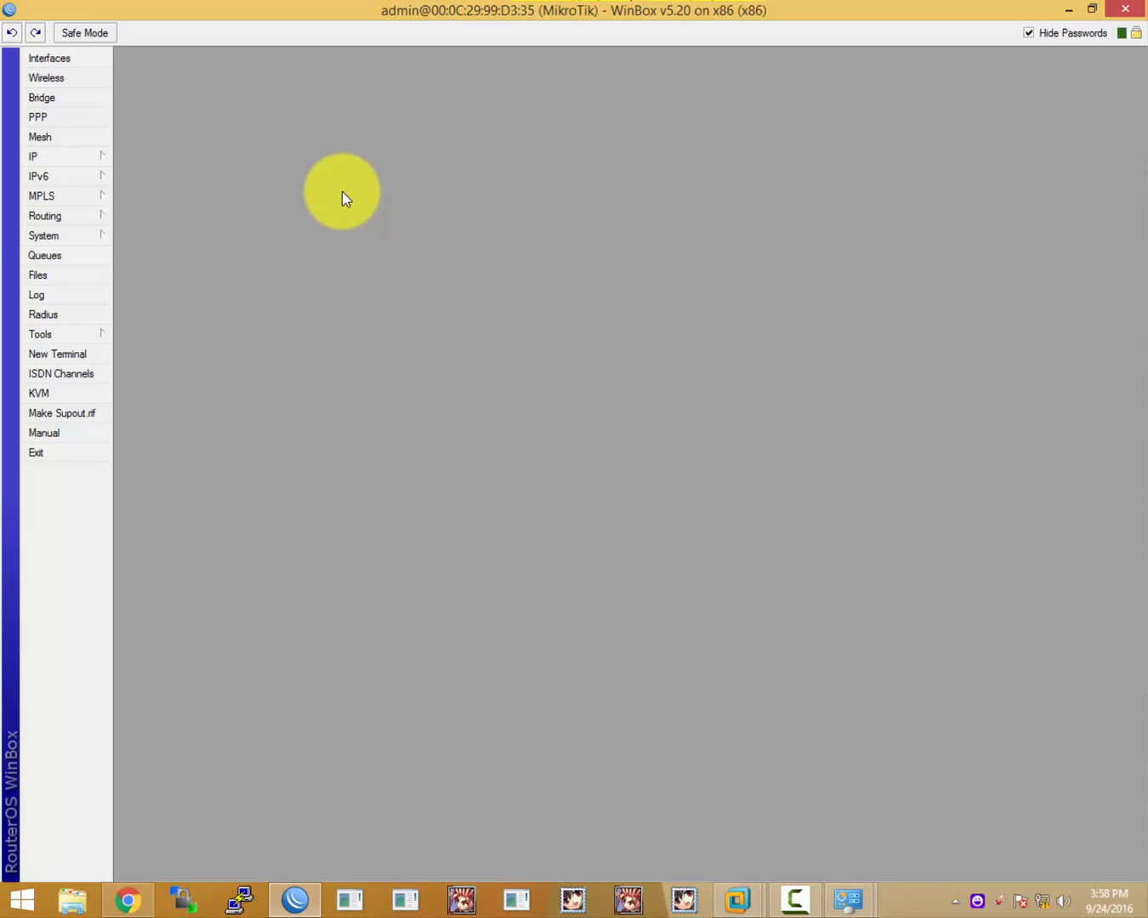
- Open the router's interface list, move its window up out of the way, and select ether1
click(89, 62)
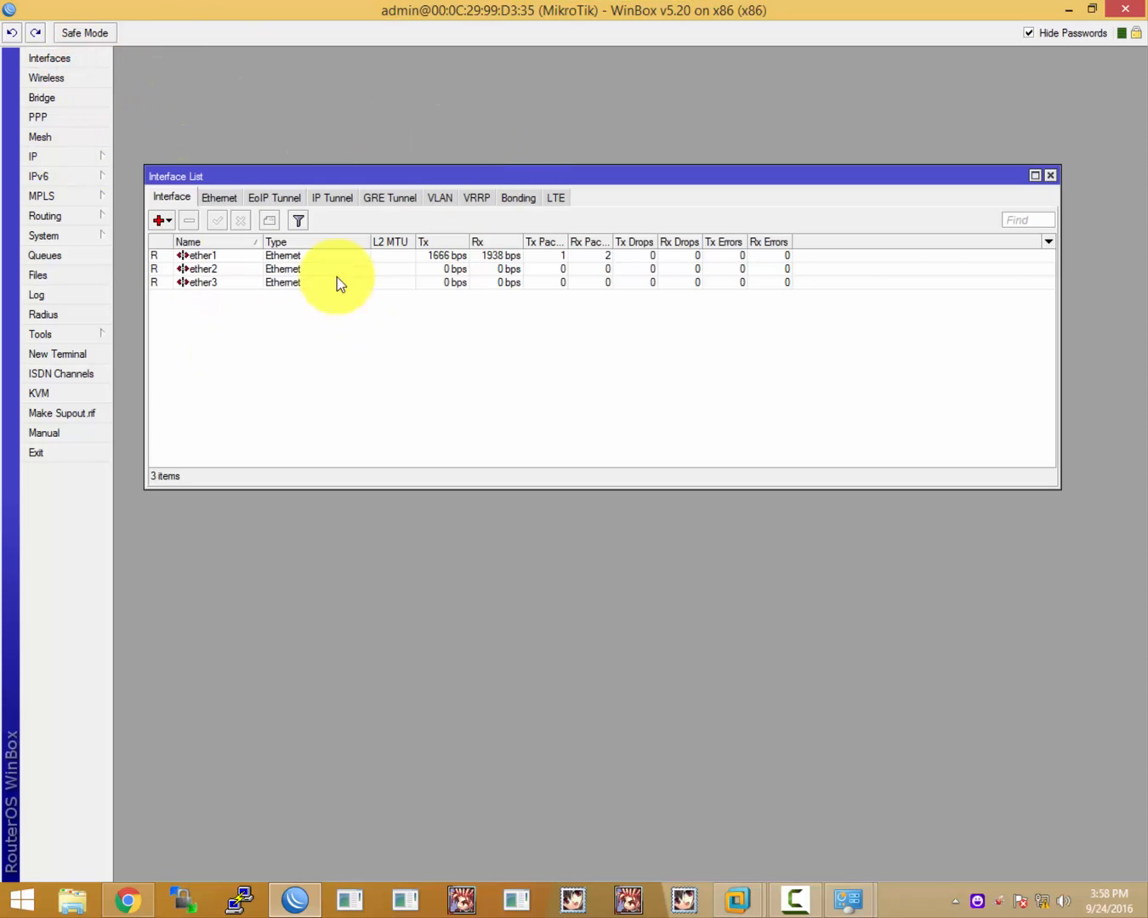
click(201, 255)
drag(272, 177, 380, 71)
click(468, 178)
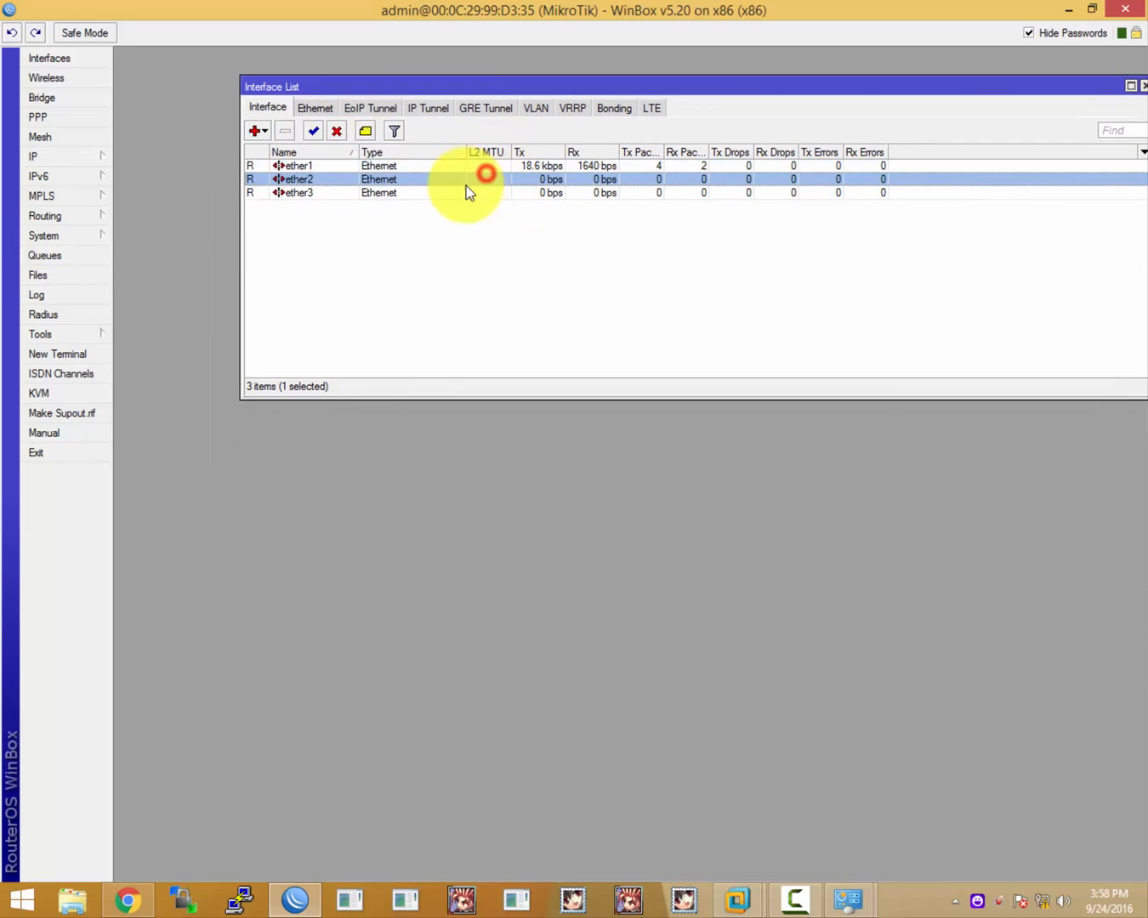
click(398, 166)
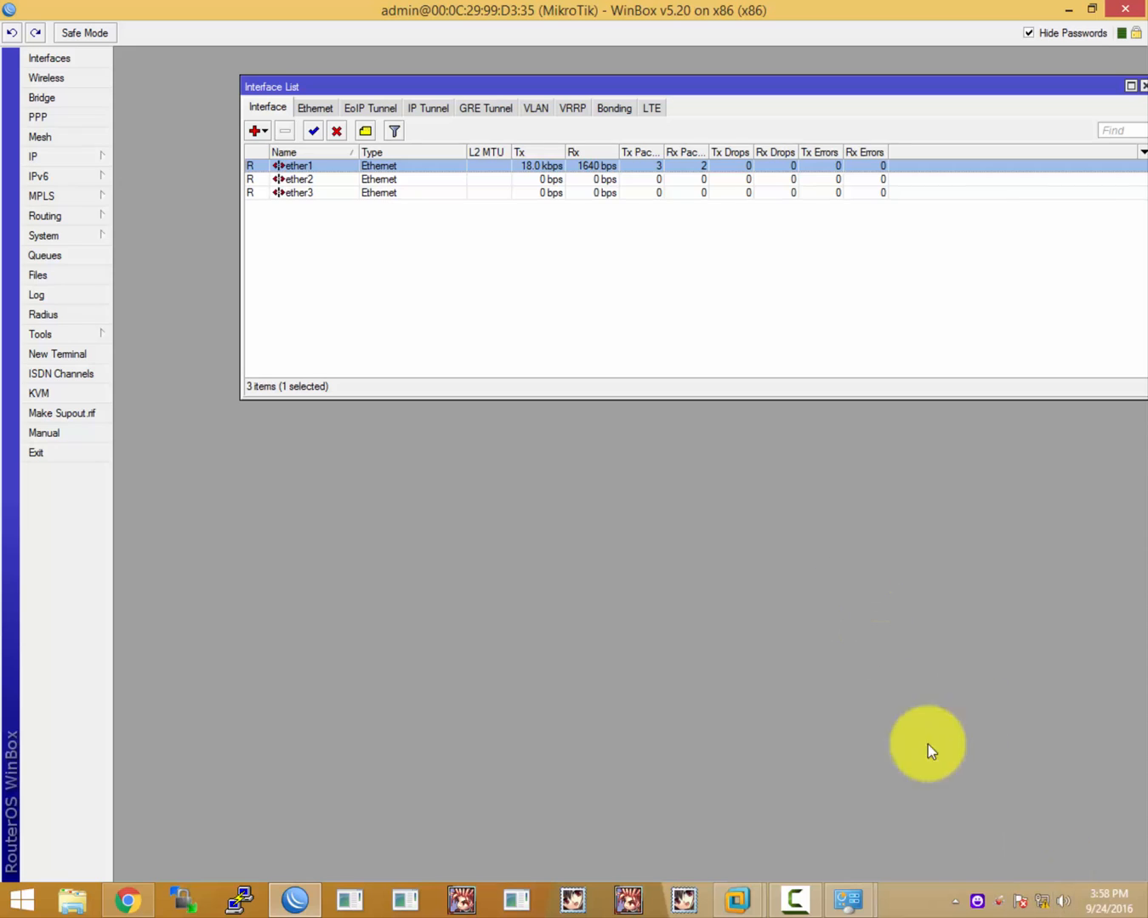
- Check the VMnet1 adapter in Windows' Network Connections, and close the network windows
right_click(1042, 899)
click(1016, 882)
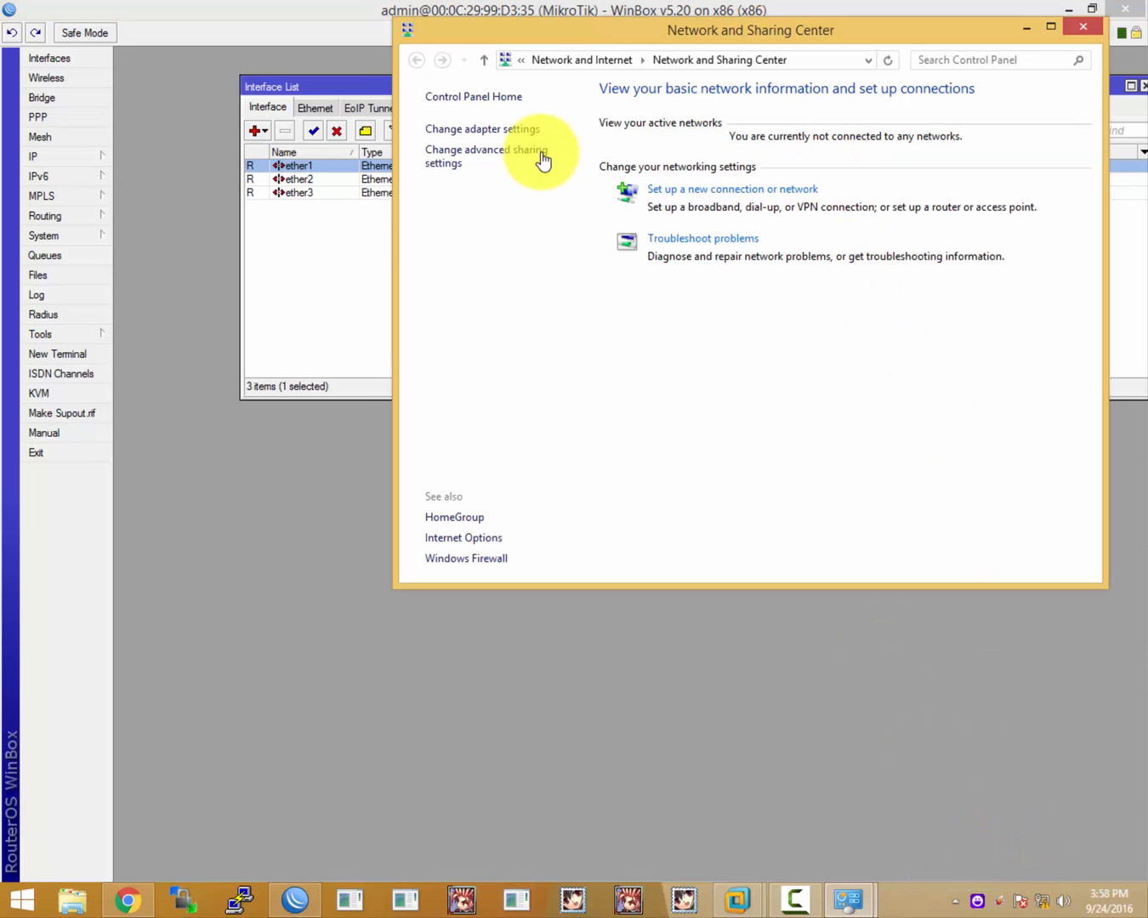
click(522, 130)
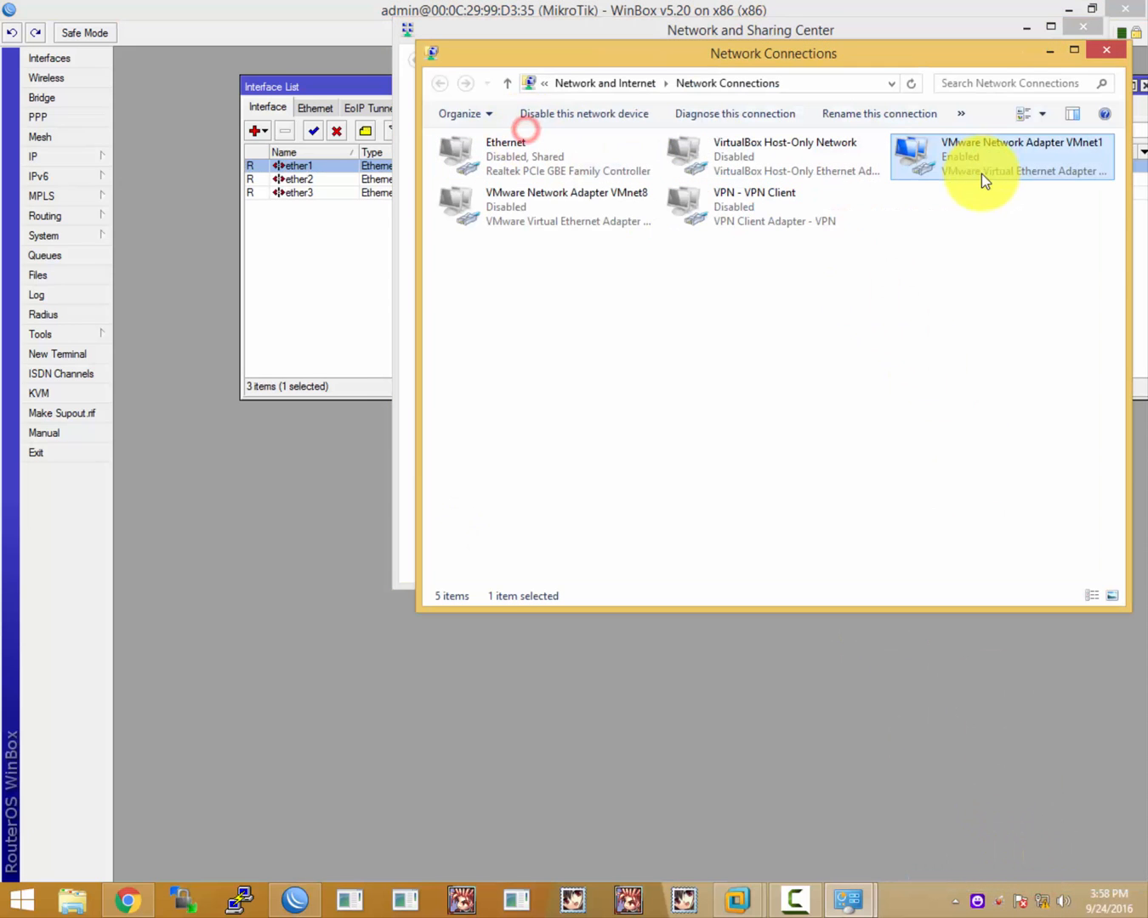
click(1121, 56)
click(1090, 28)
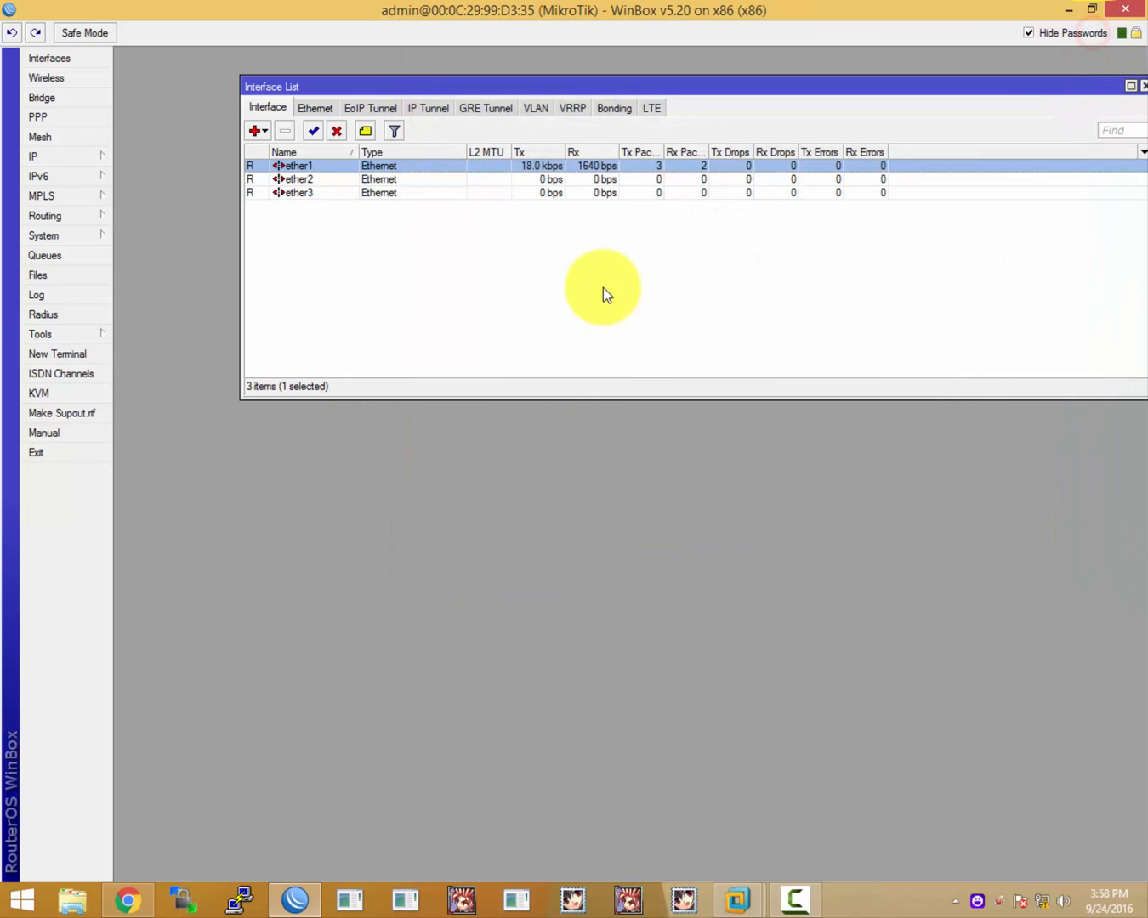
- Review the Ethernet interfaces in WinBox's interface list, ending with ether1 selected
click(602, 288)
click(535, 170)
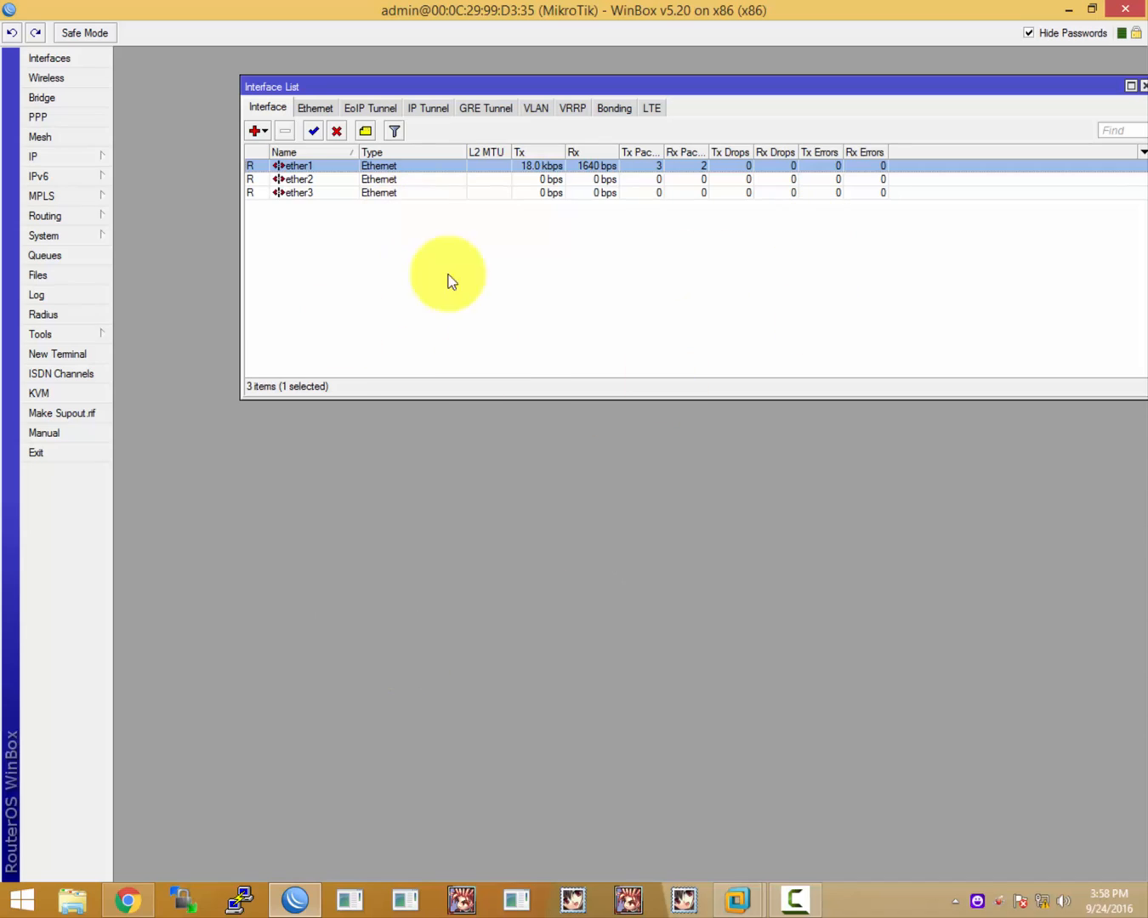
click(365, 182)
click(314, 203)
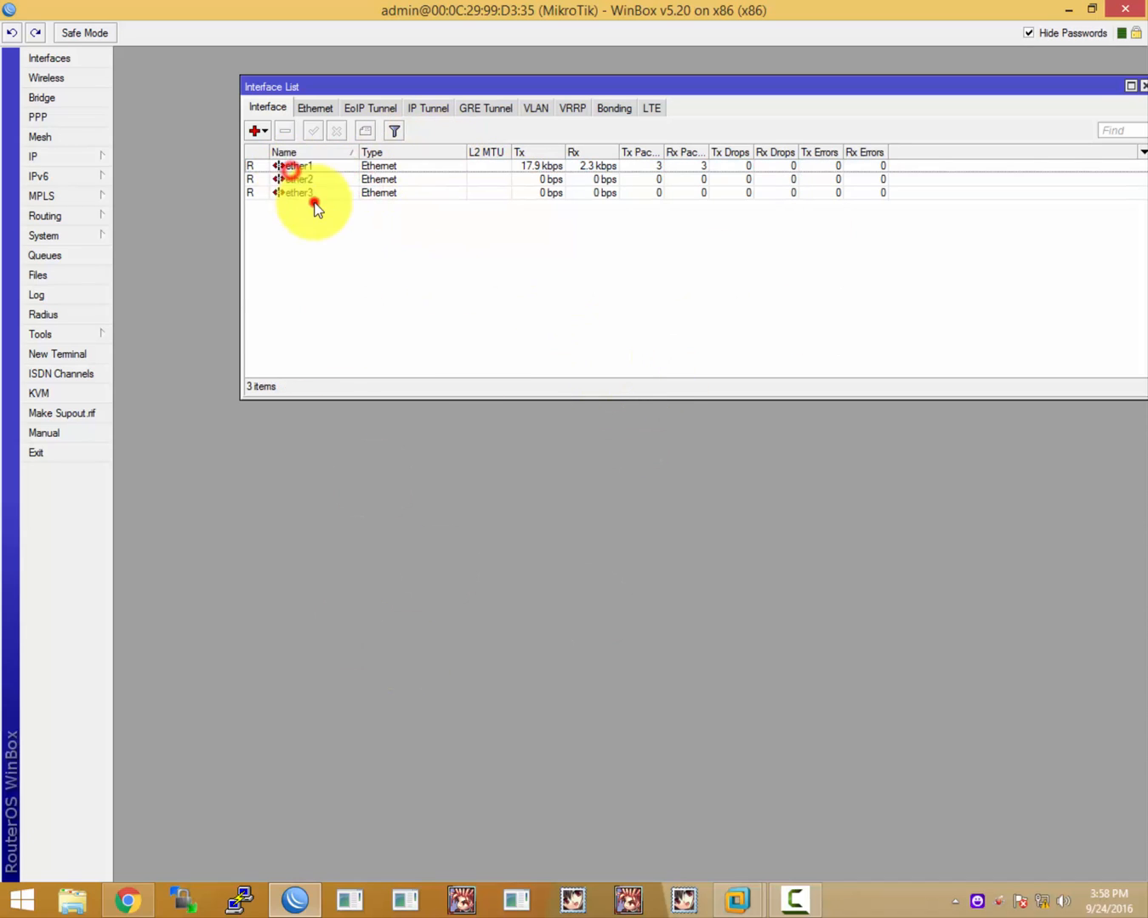
click(287, 168)
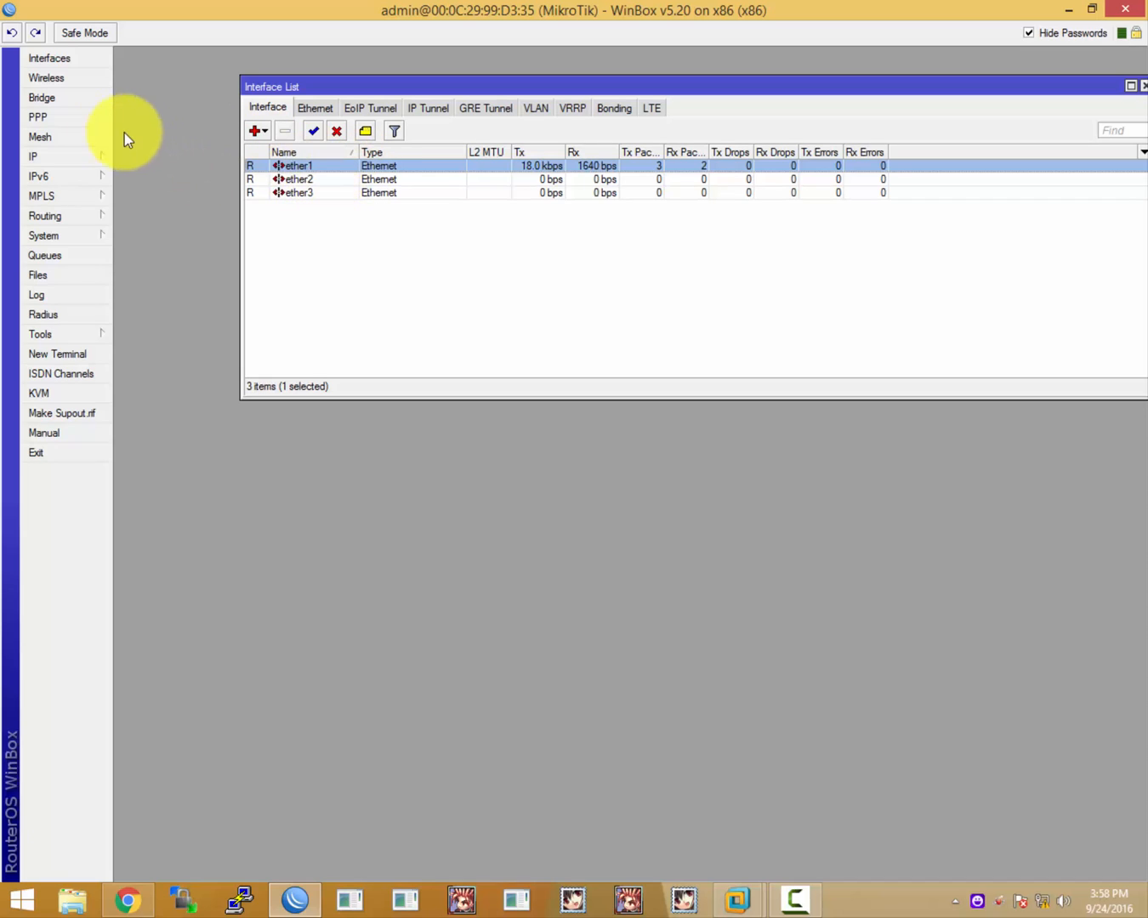
- Start a new IP address entry for ether1 and enter 192.168. as the beginning of the address
click(85, 157)
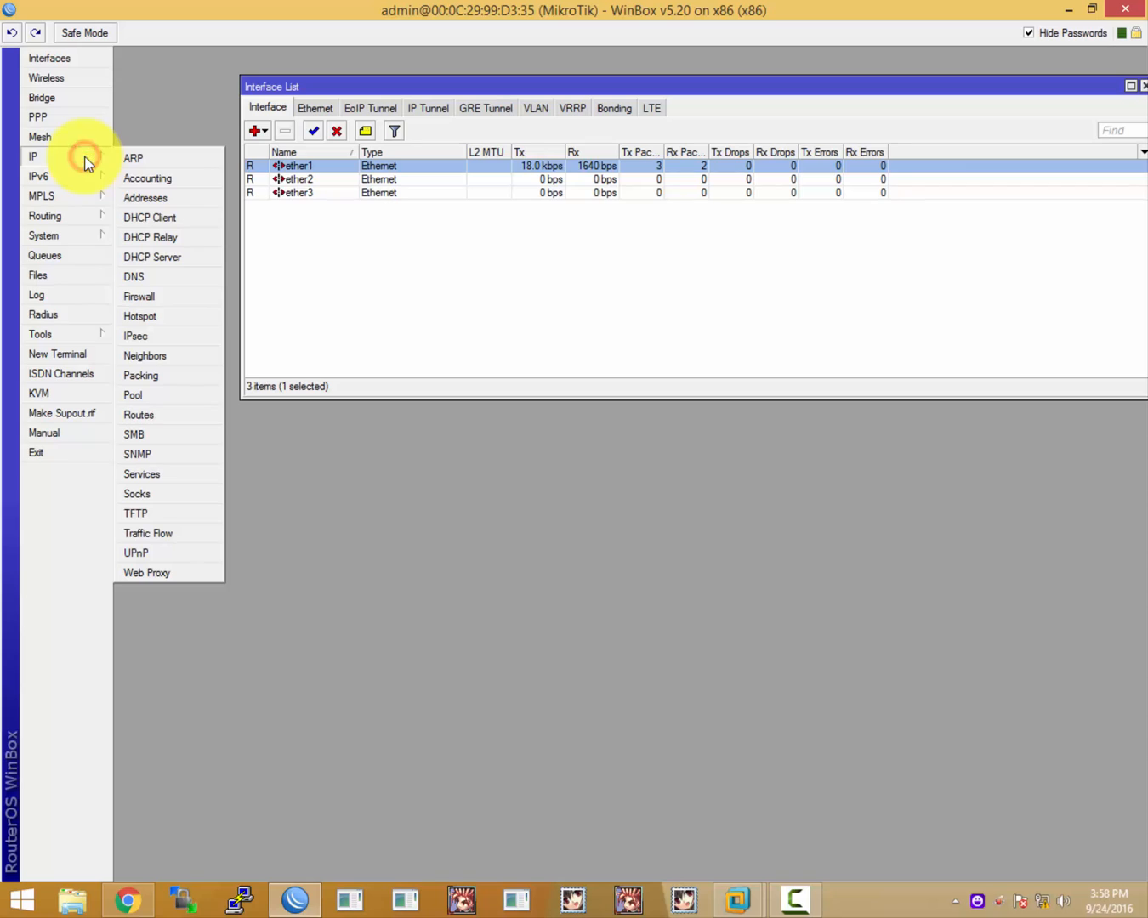
click(146, 197)
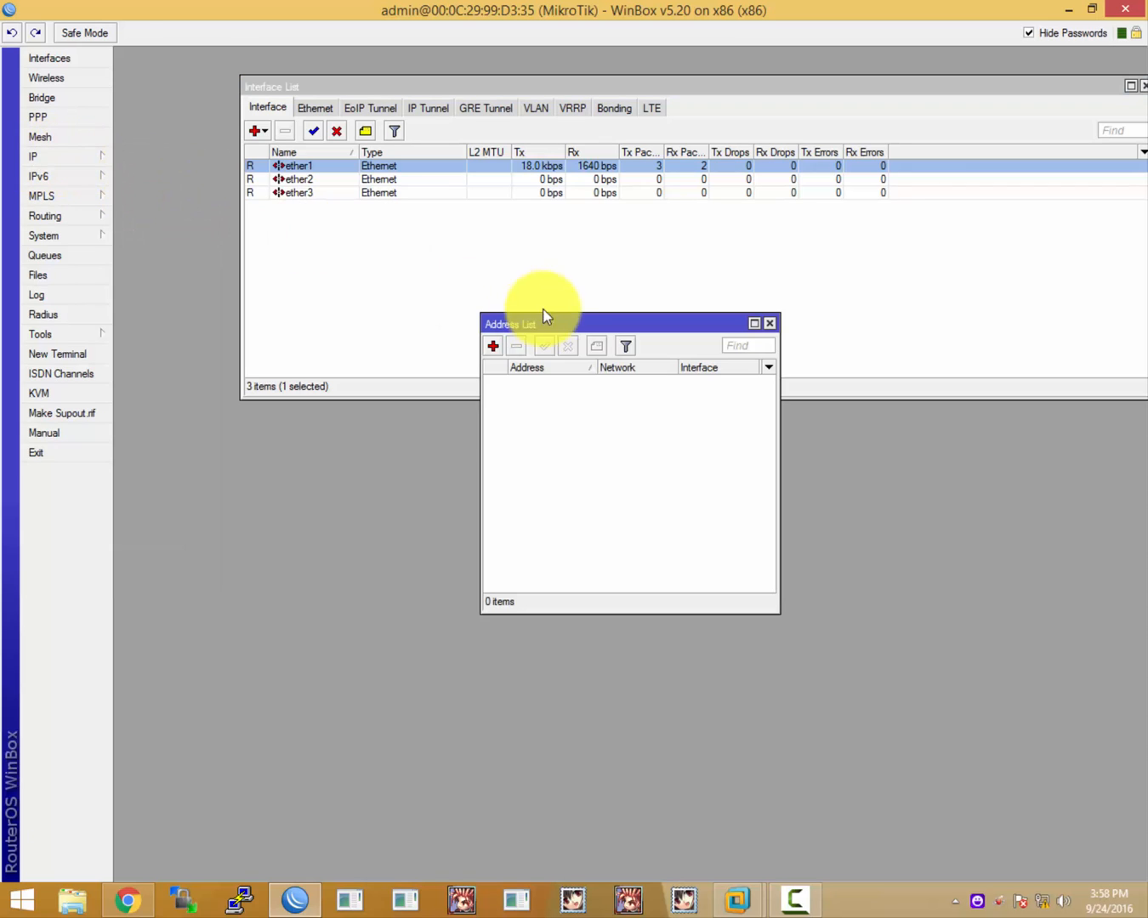
click(616, 491)
click(492, 345)
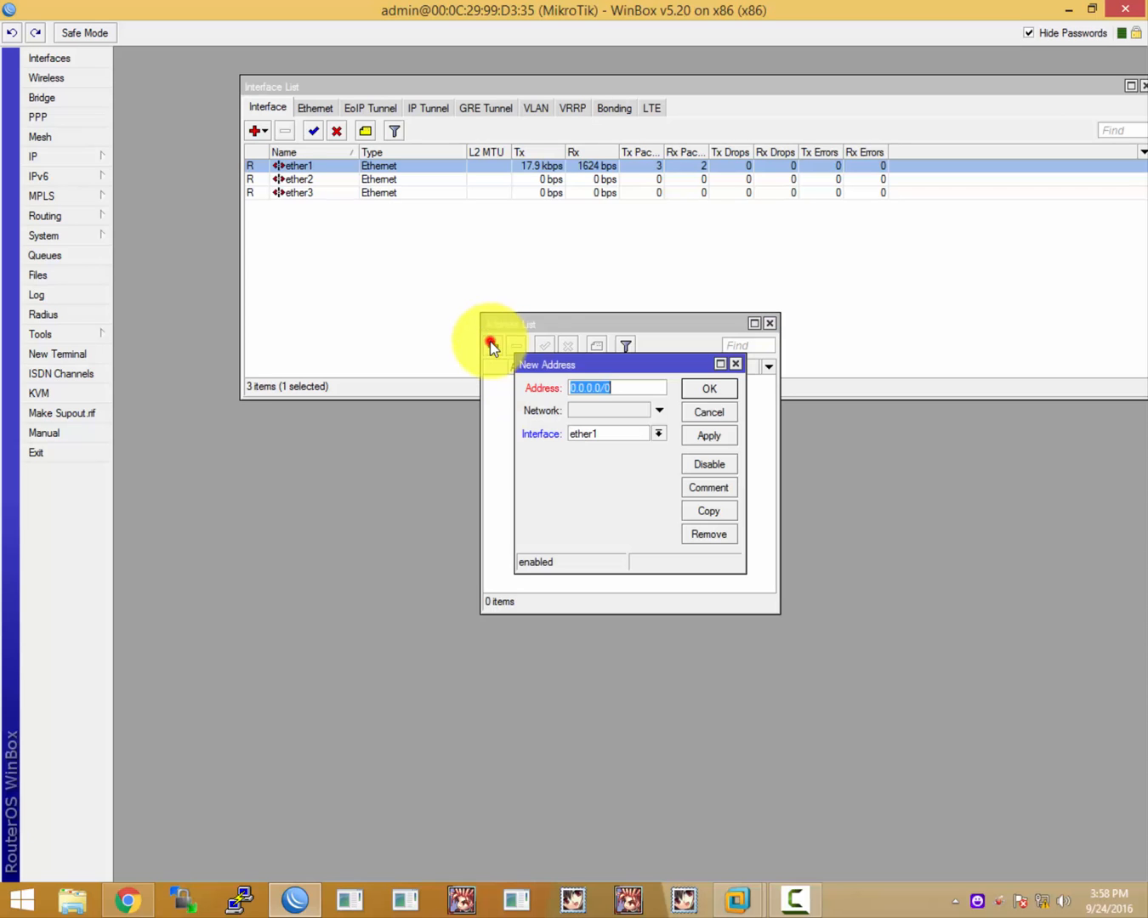
drag(583, 365, 270, 171)
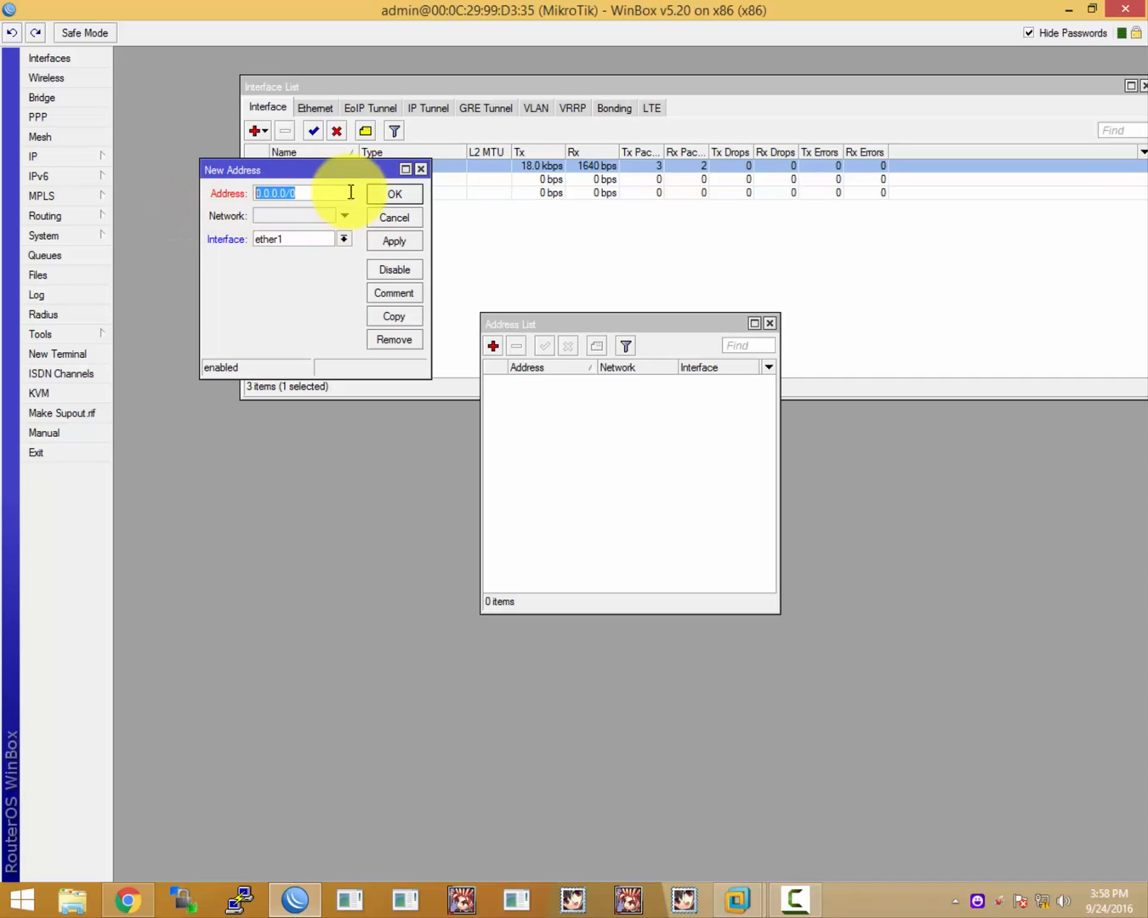
text(192.)
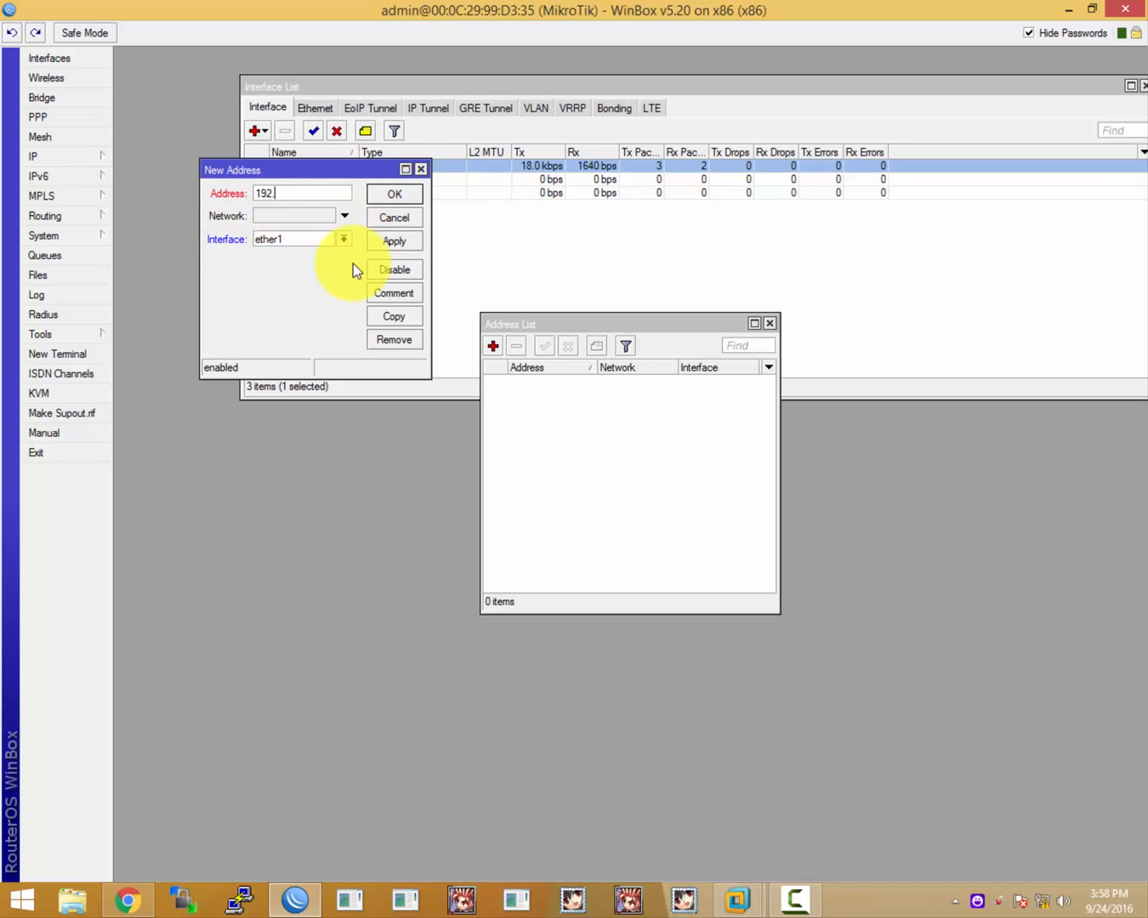
text(168.)
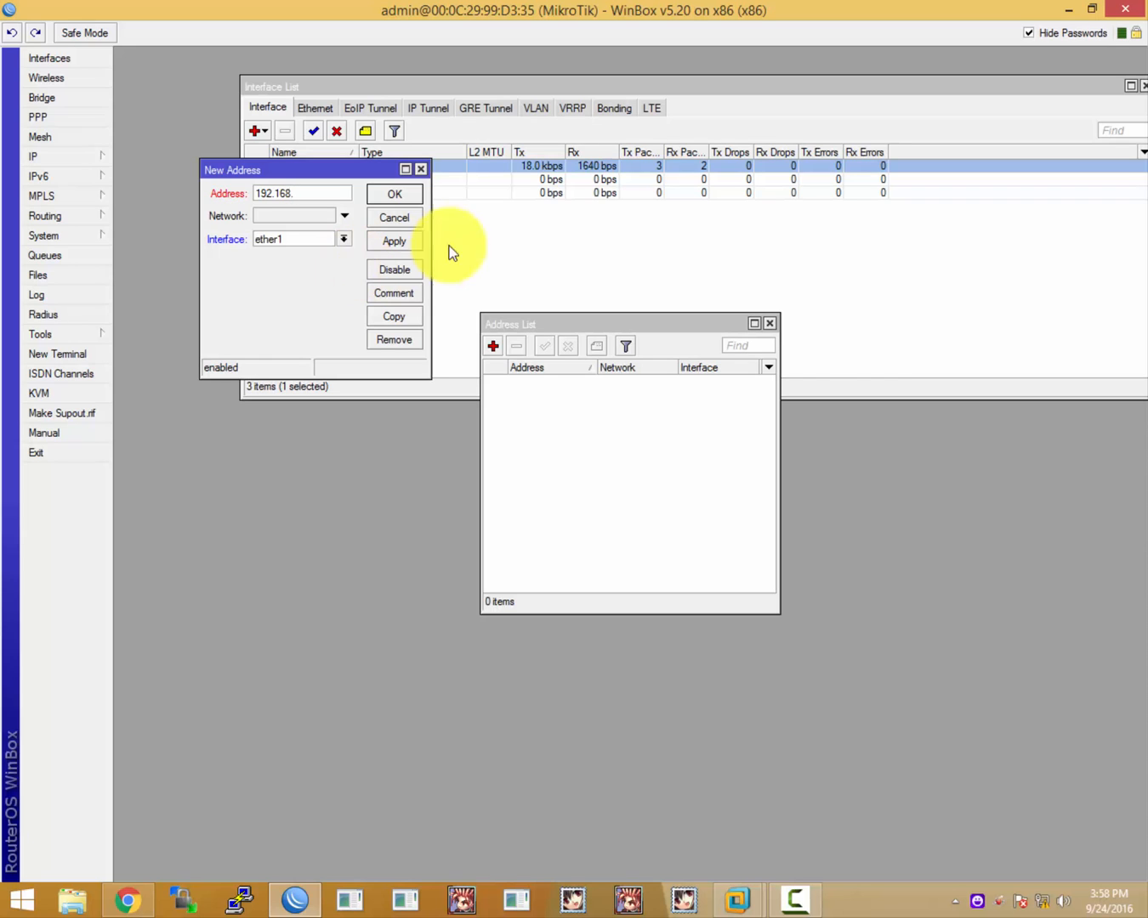
- Look up the VMnet1 adapter's IPv4 address in its TCP/IPv4 properties, and return to the new address in WinBox
right_click(1041, 898)
click(1044, 888)
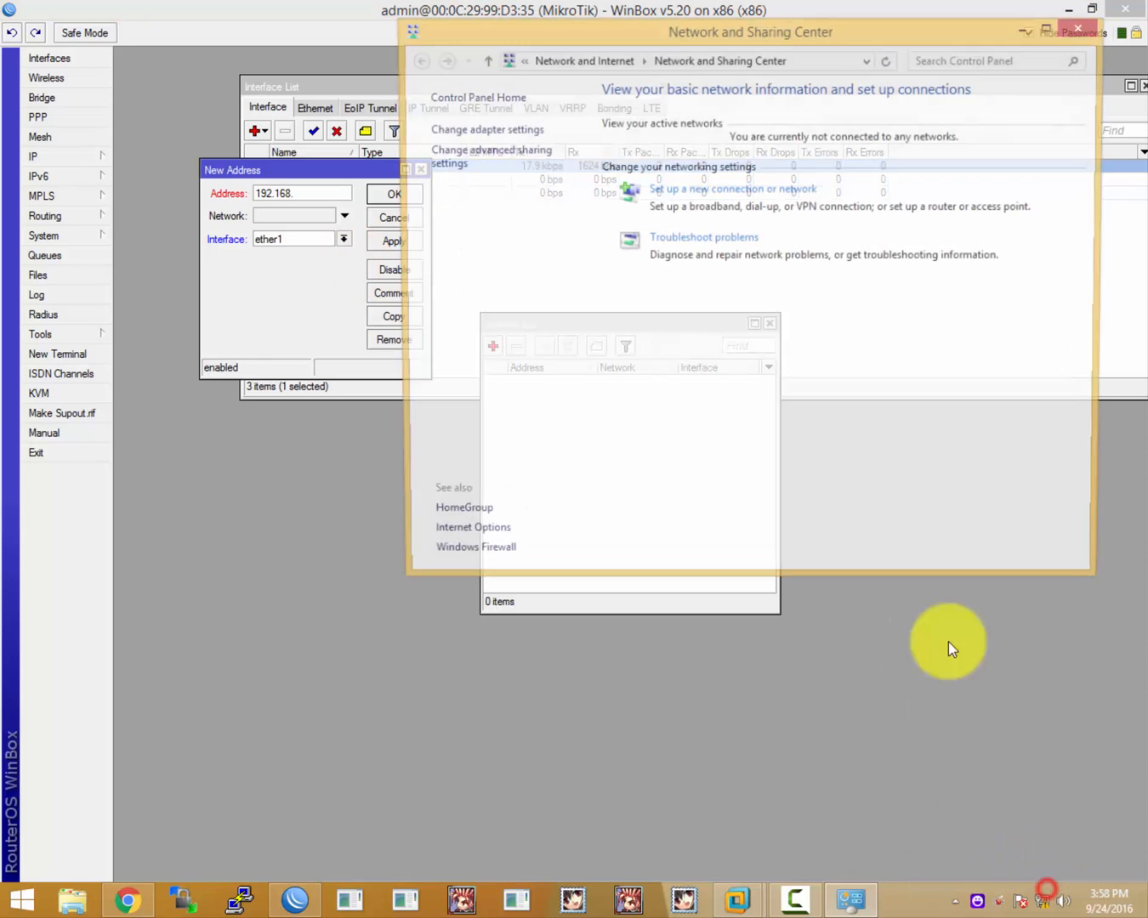
click(527, 132)
right_click(1030, 170)
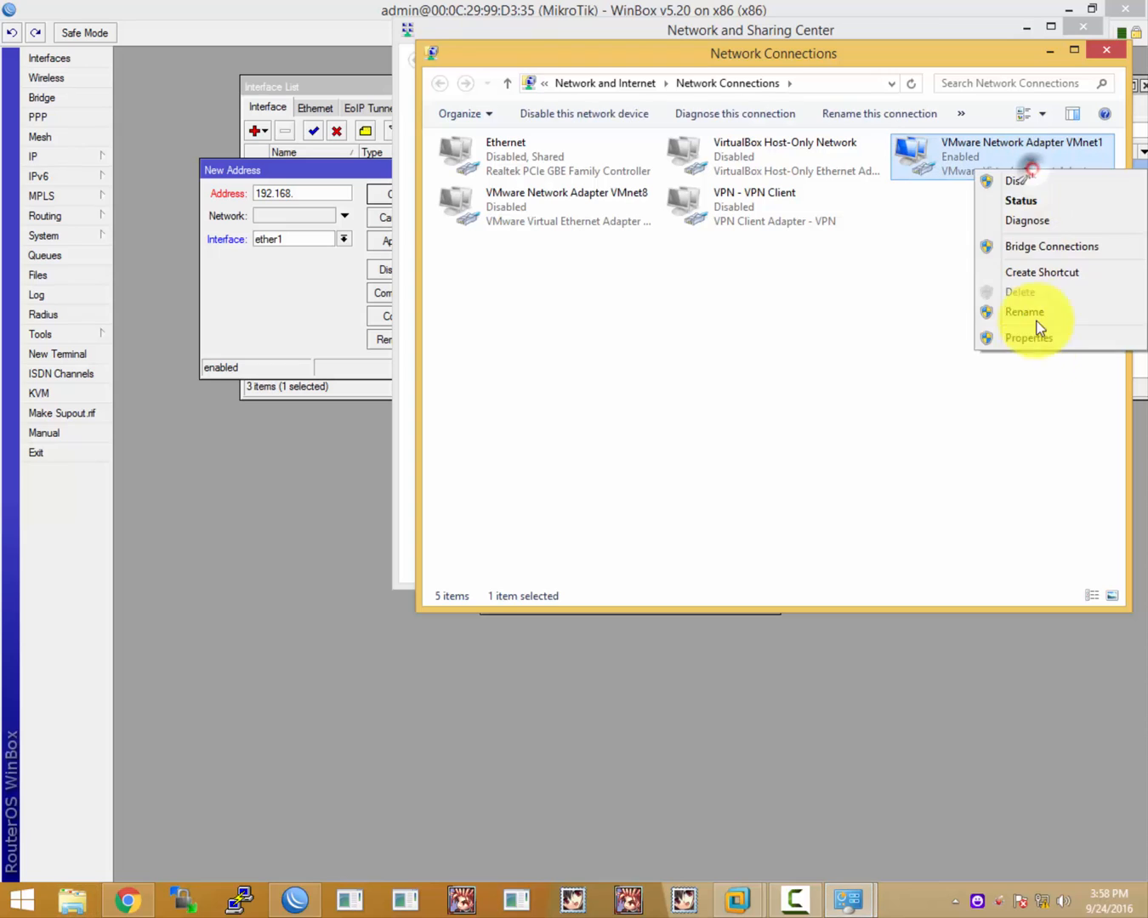
click(1031, 337)
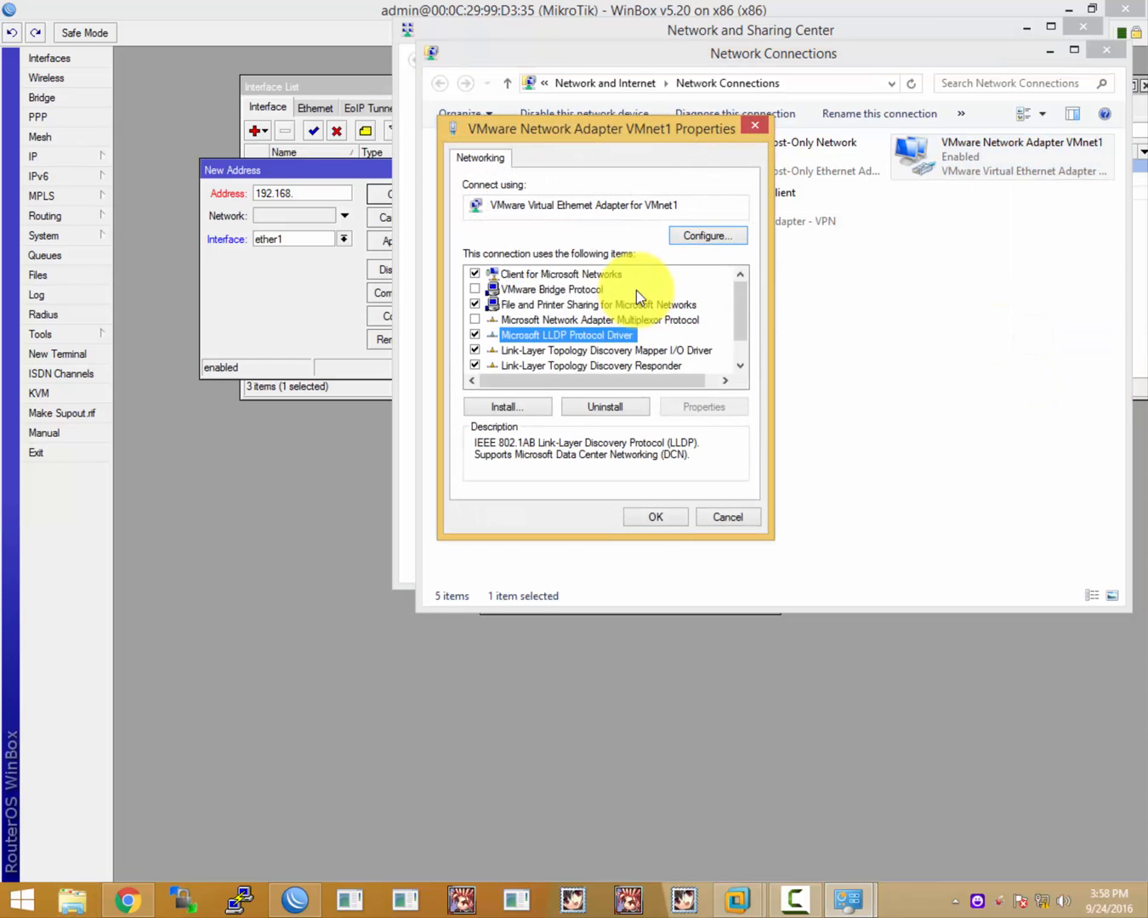
scroll(636, 290, down, 2)
key(Down)
key(Down)
key(Down)
key(Down)
key(alt+r)
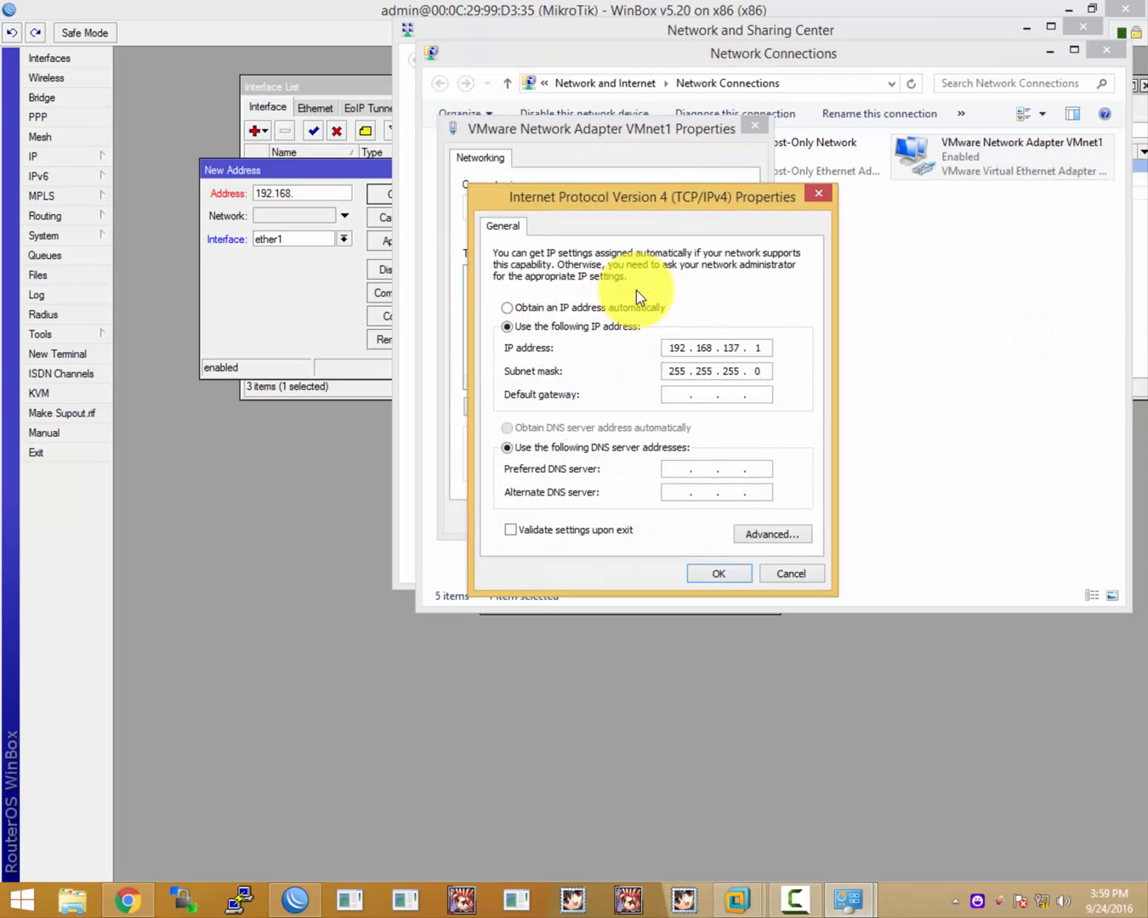
key(Tab)
key(End)
key(alt+Tab)
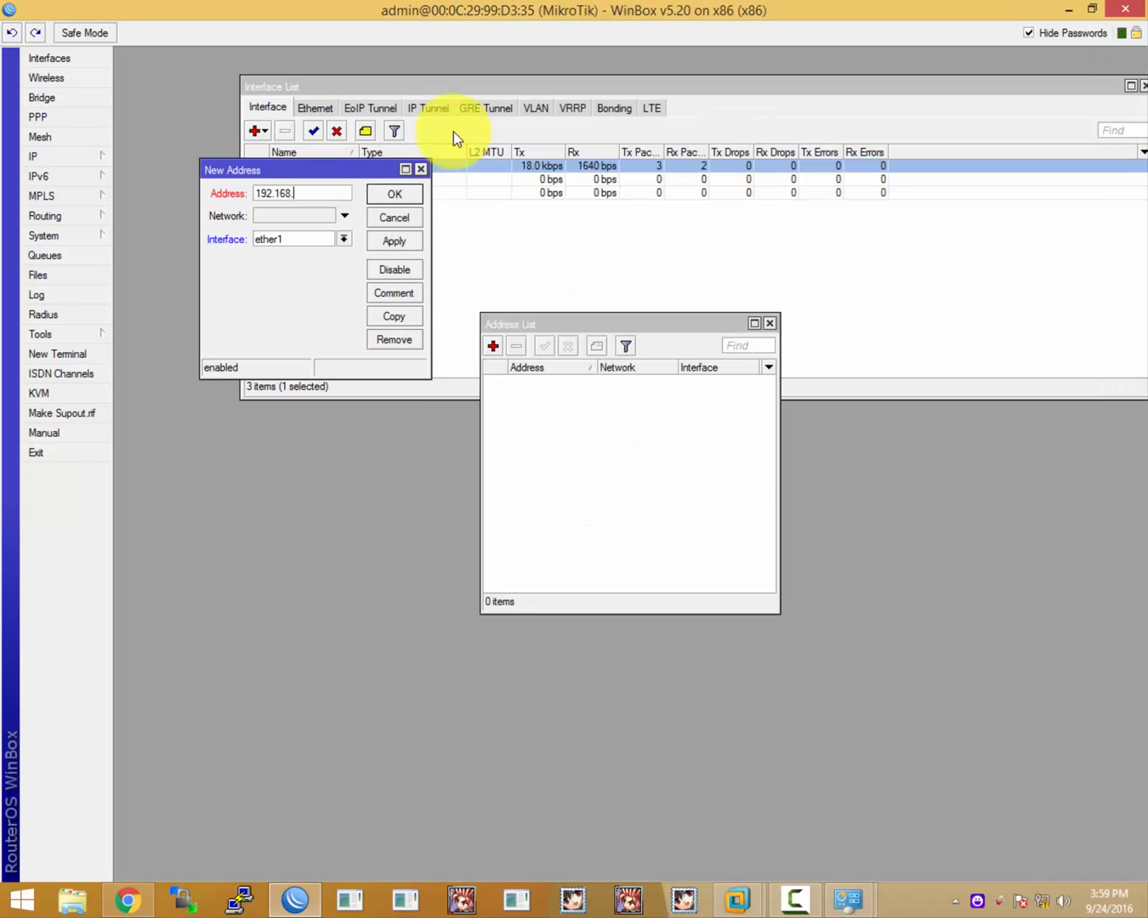
- Complete the new ether1 address as 192.168.137.2 and highlight it
text(137)
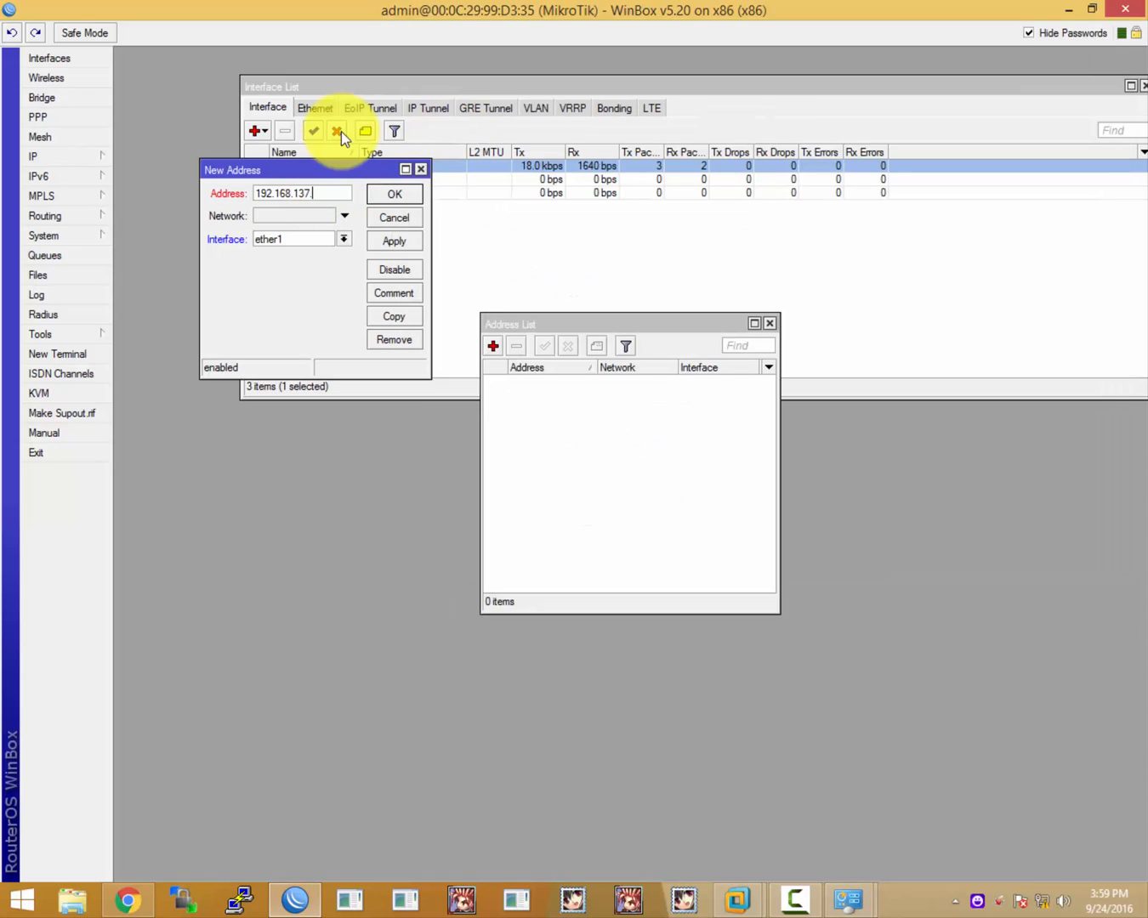
text(.2)
drag(328, 197, 267, 192)
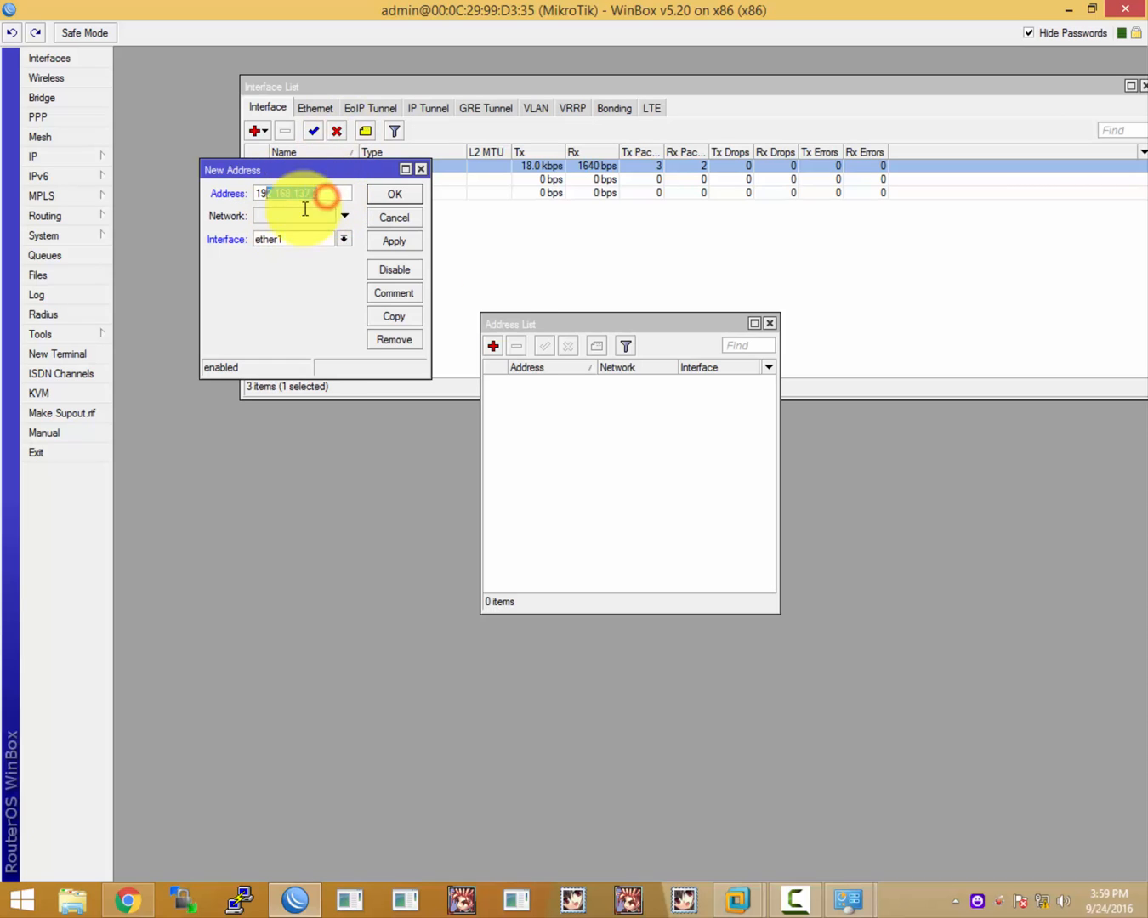
- Compare the new address with the last octet of VMnet1's IPv4 address, and close the adapter's properties dialogs
click(861, 906)
click(895, 838)
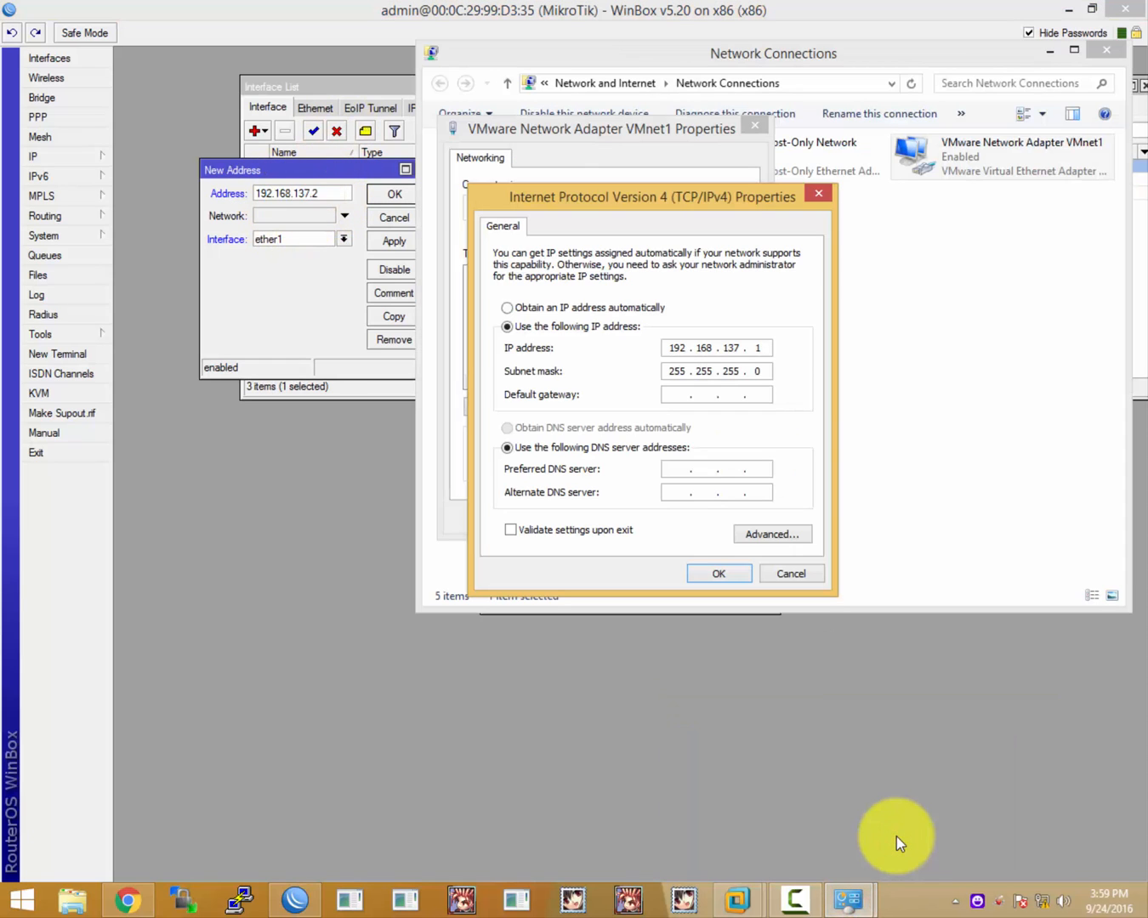
key(ctrl+a)
key(End)
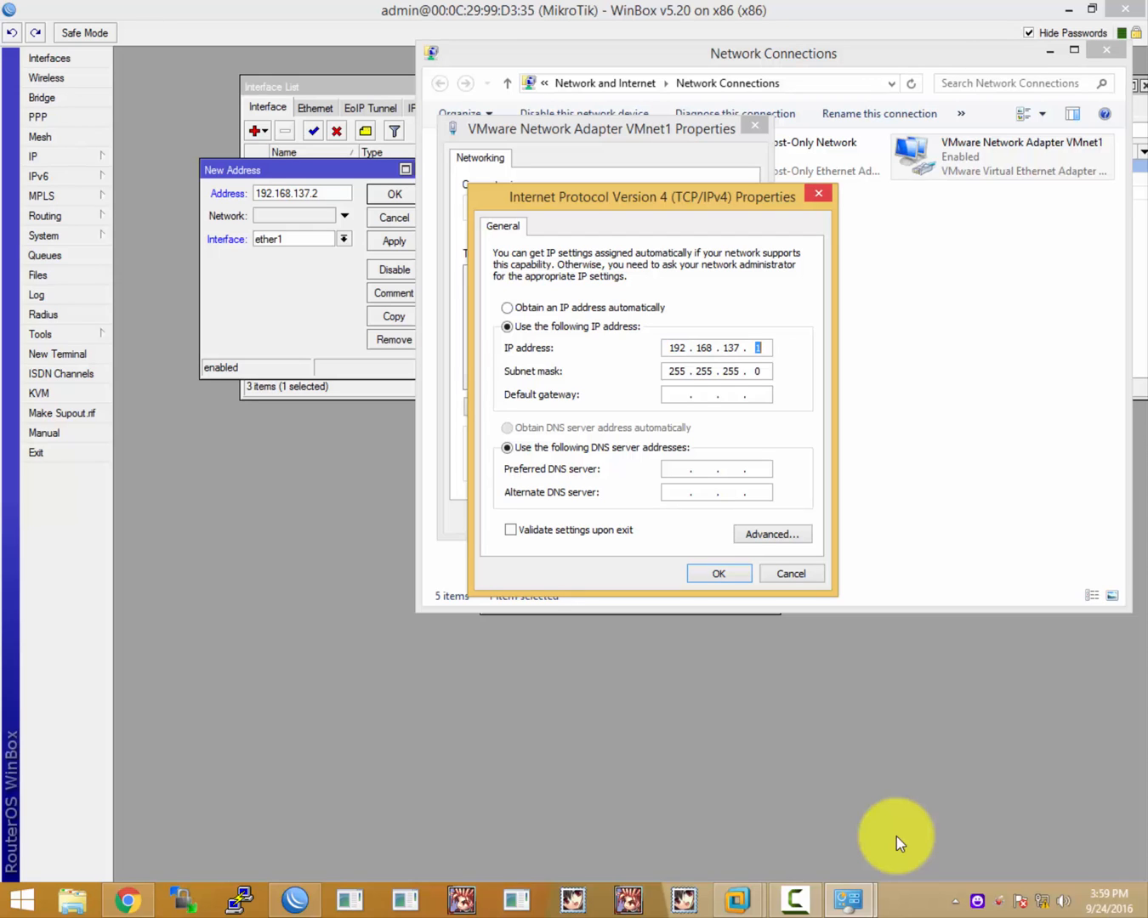
key(Escape)
key(Escape)
- Set the new address to 192.168.137.2/24, save it on ether1, and widen the address list's Address column
click(332, 192)
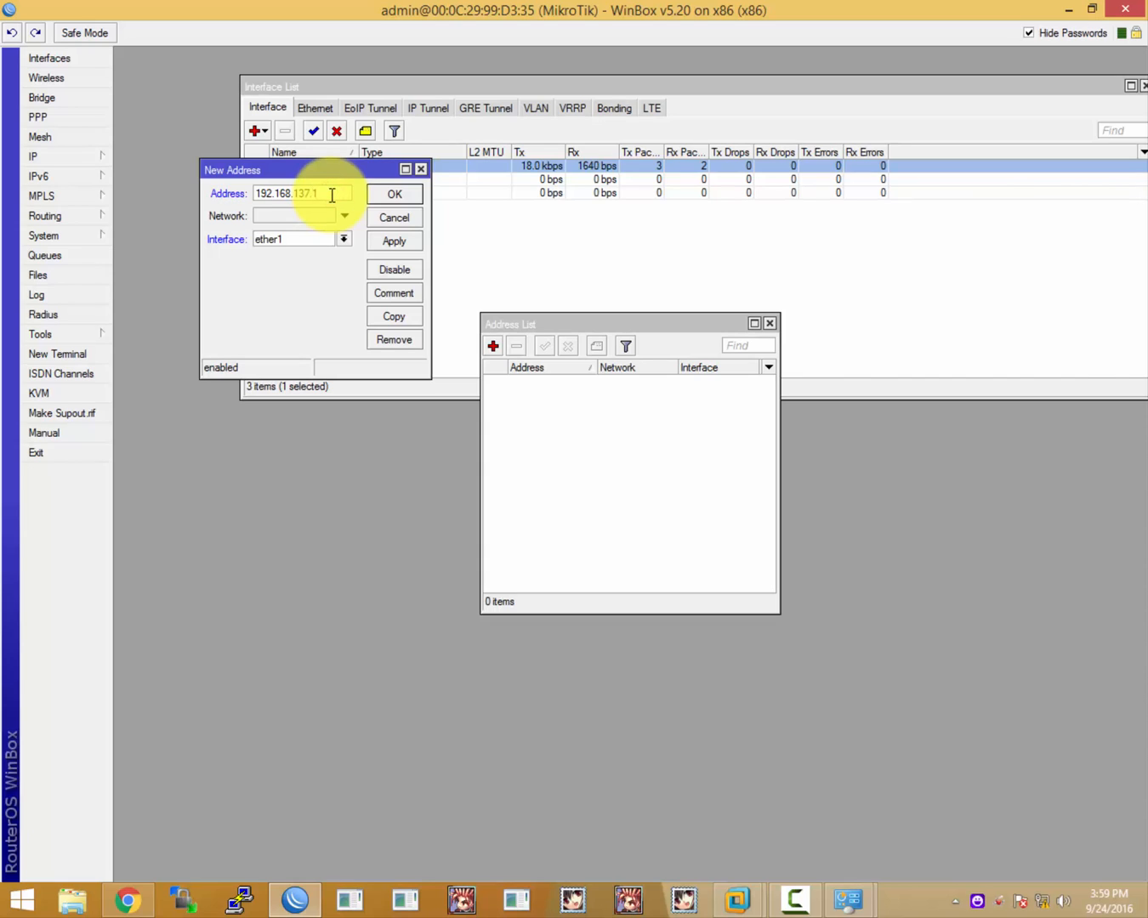
key(BackSpace)
key(BackSpace)
text(.2)
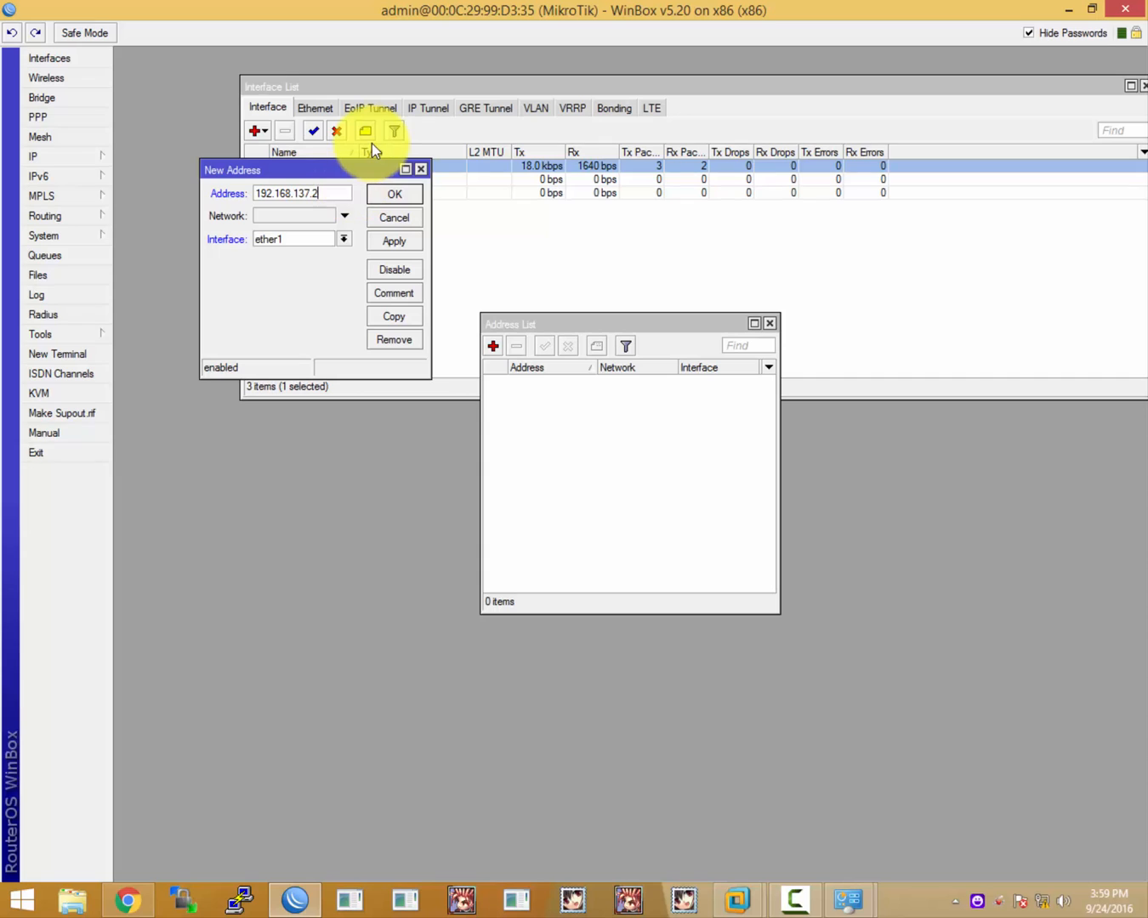
text(/24)
click(396, 194)
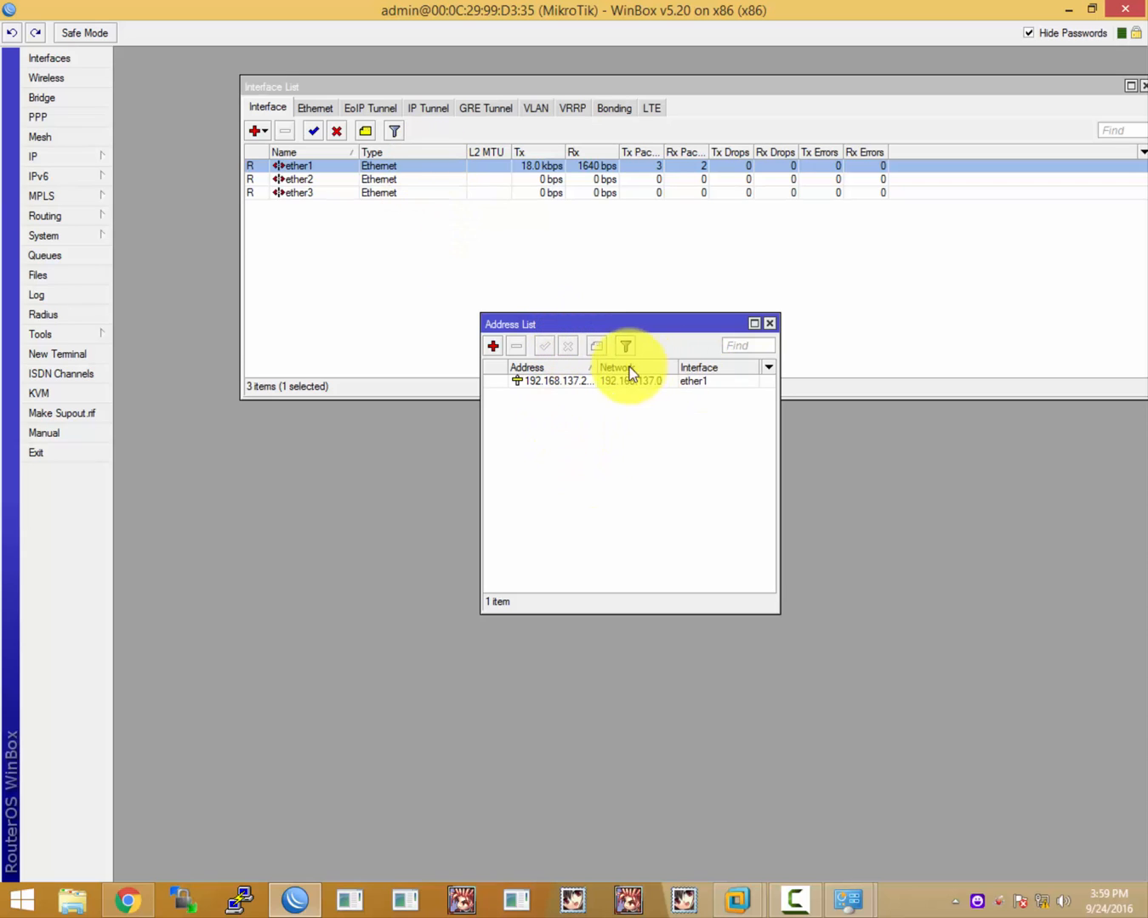
drag(597, 366, 621, 367)
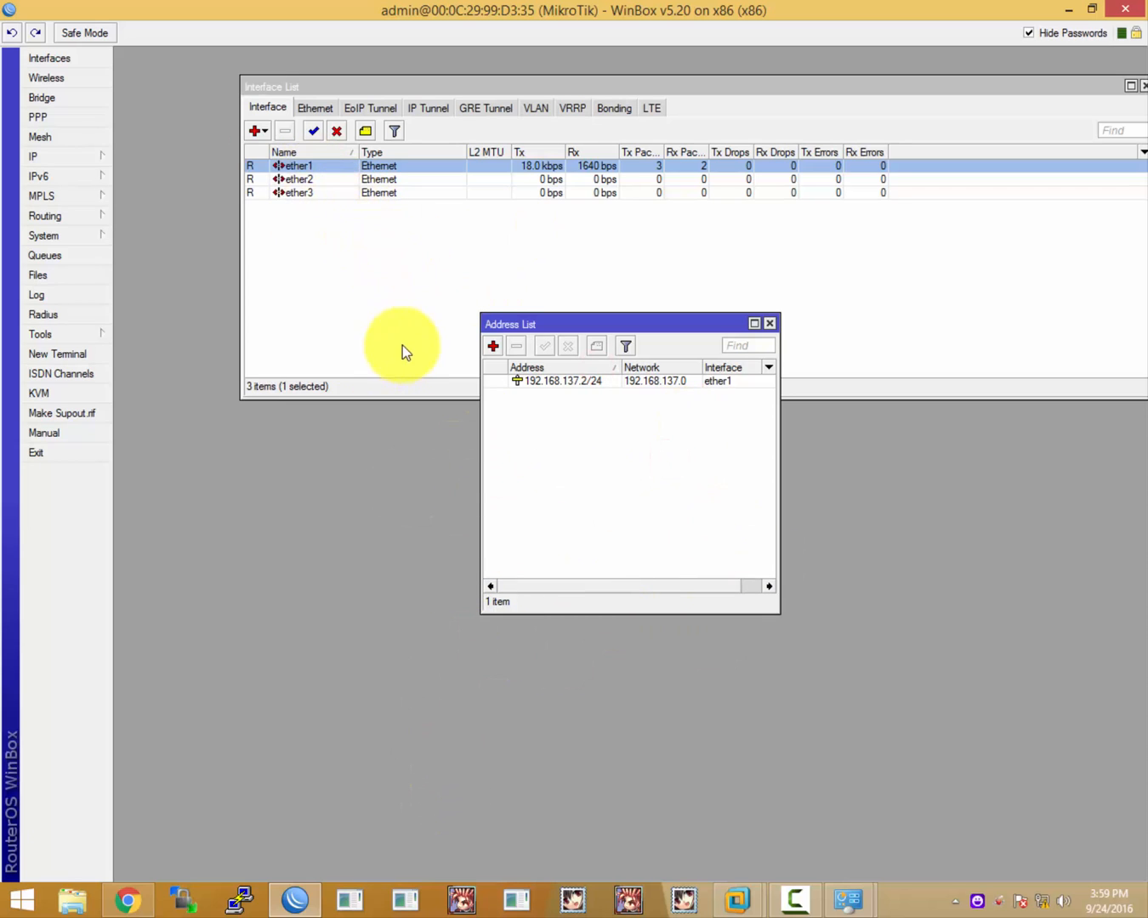
right_click(1047, 908)
click(1033, 887)
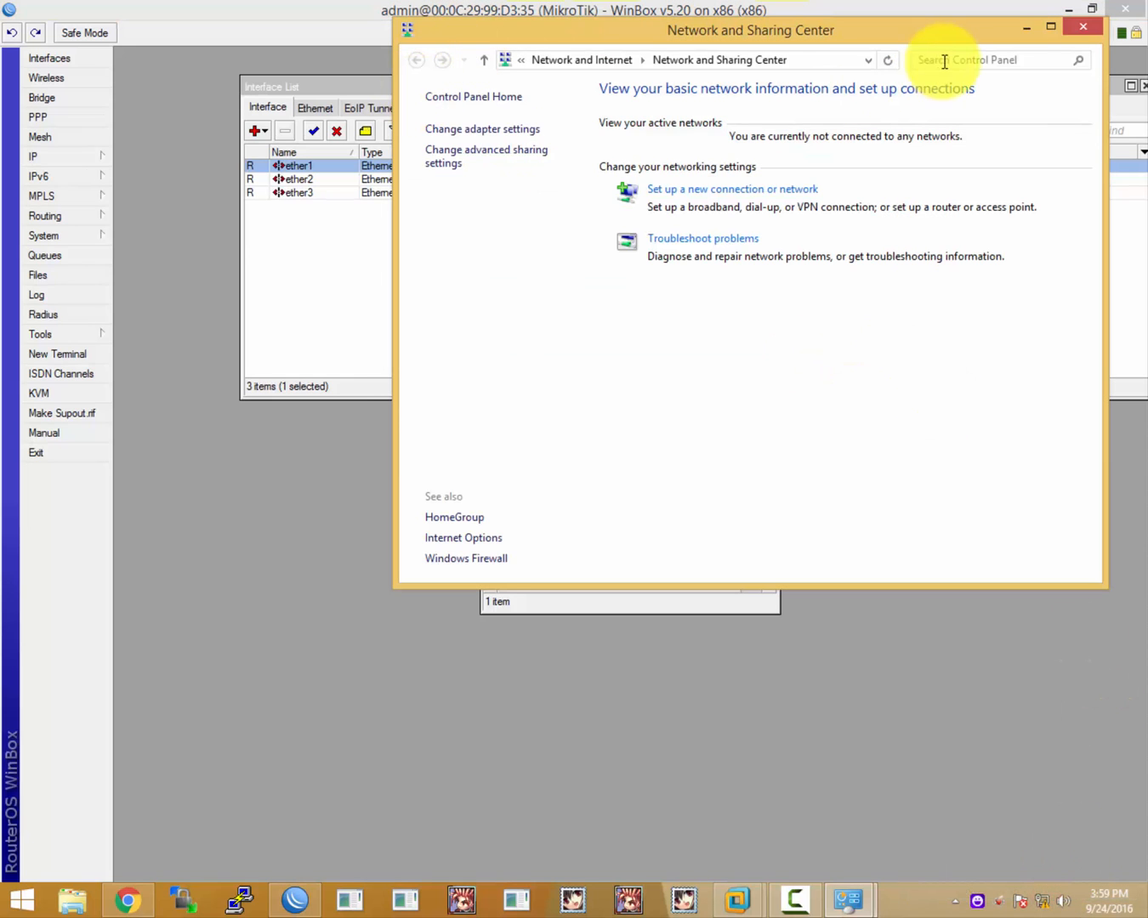
click(1080, 31)
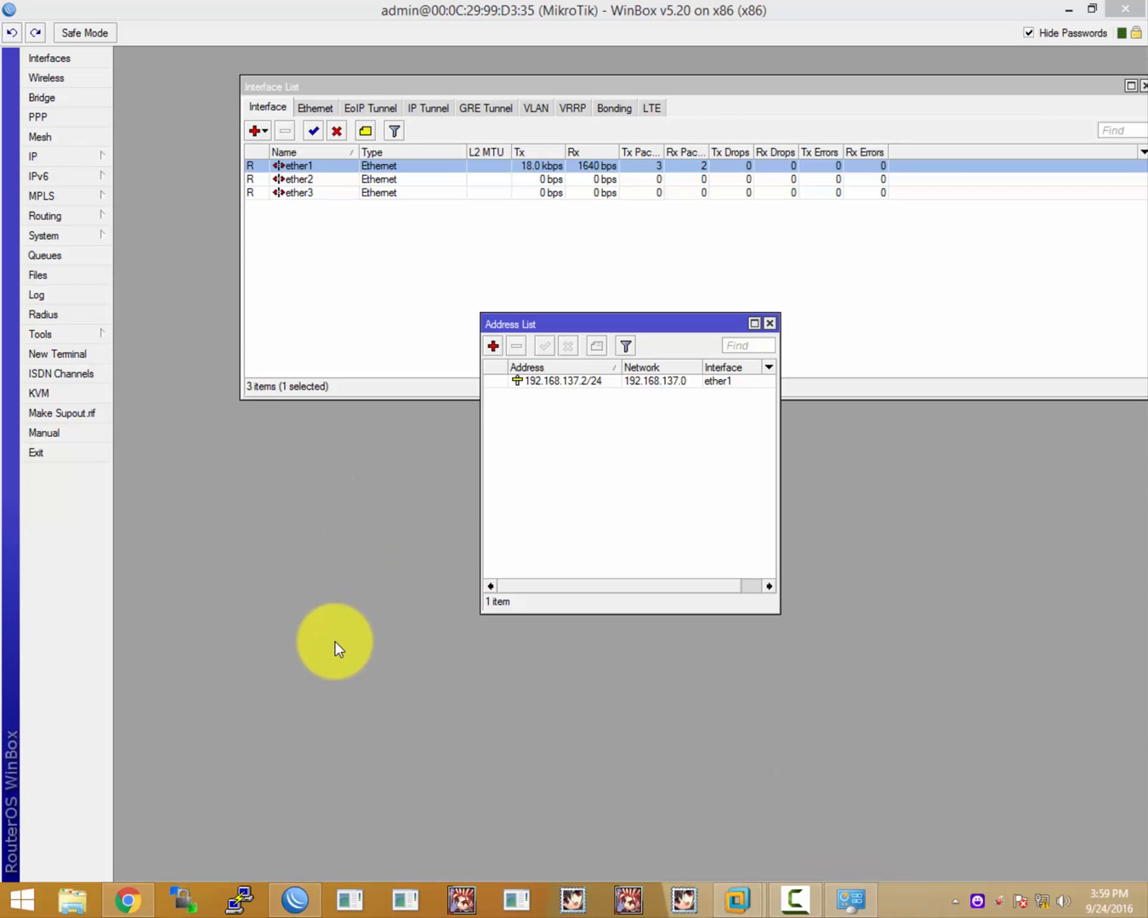
- Open a Windows command prompt, place it below the address entry, and ping 192.168.137.2
key(super+r)
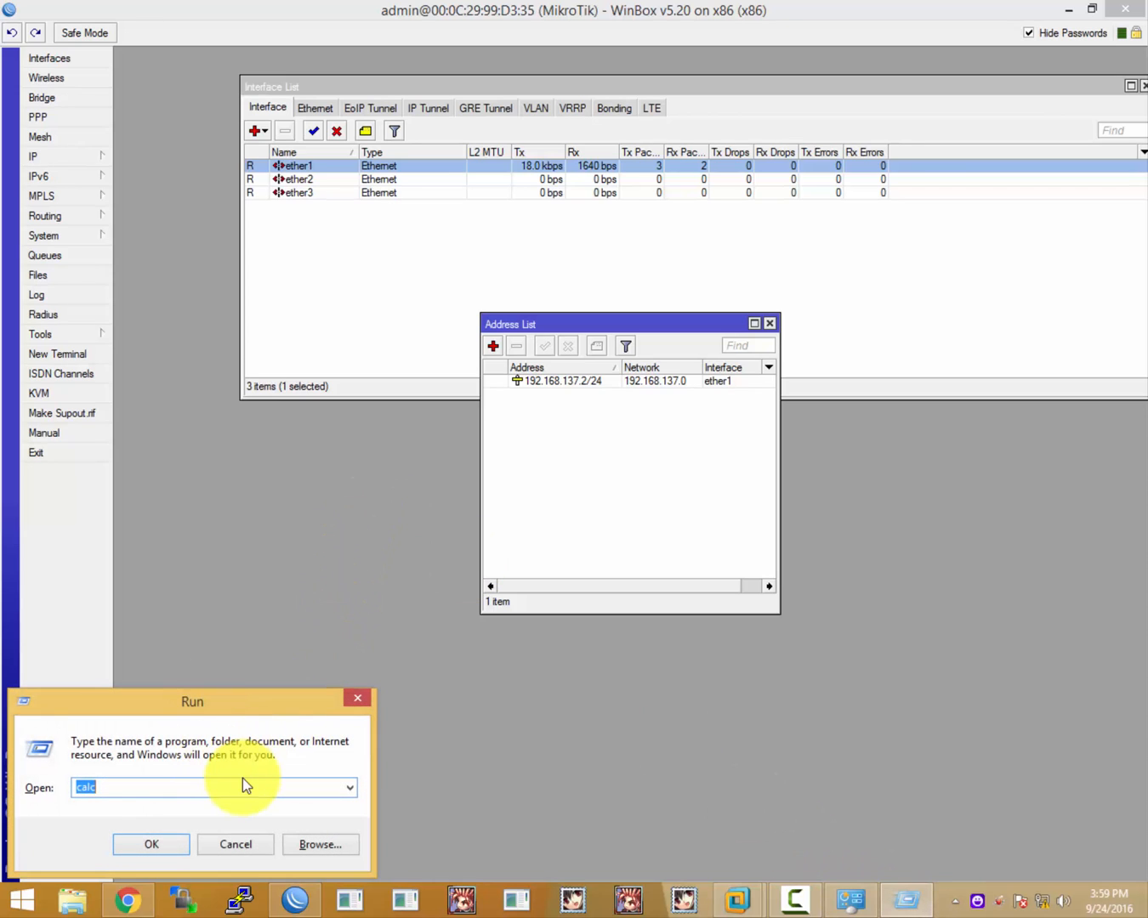
text(cmd)
key(Return)
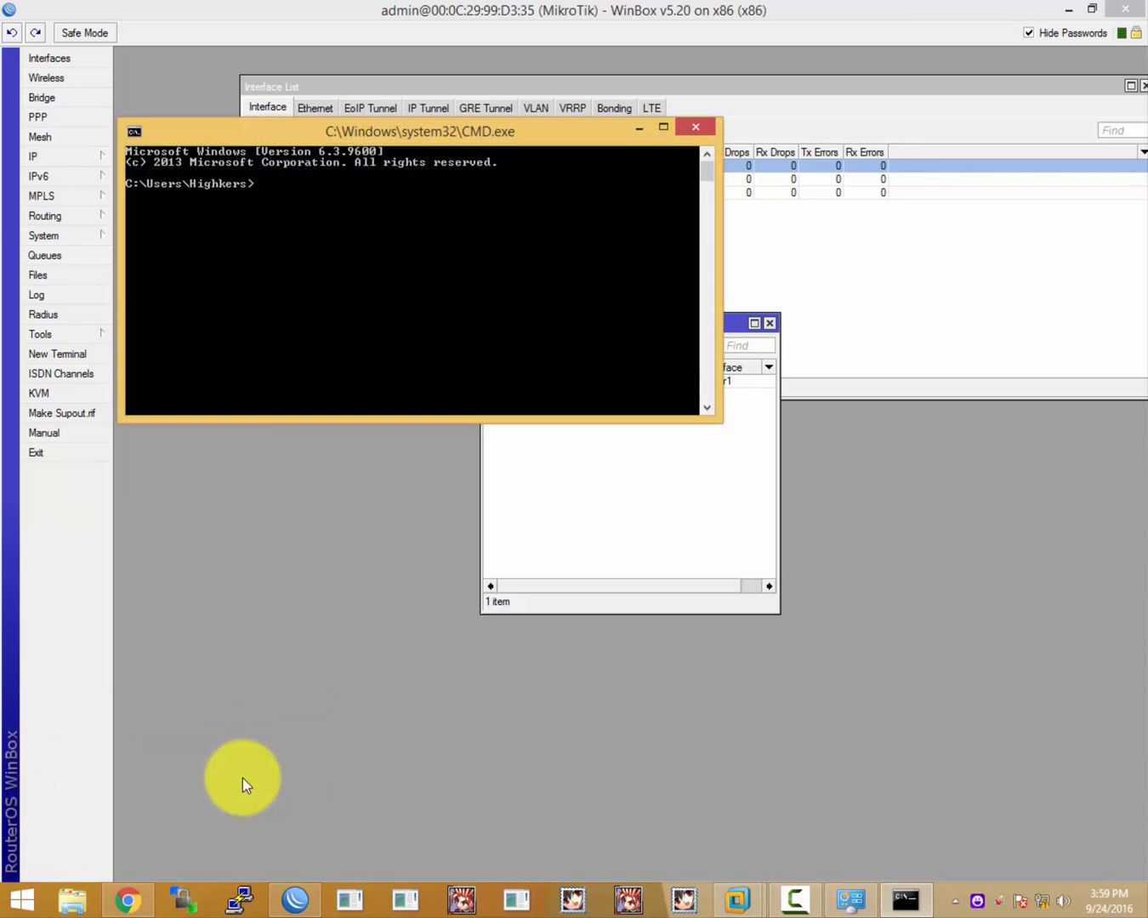
drag(219, 135, 318, 441)
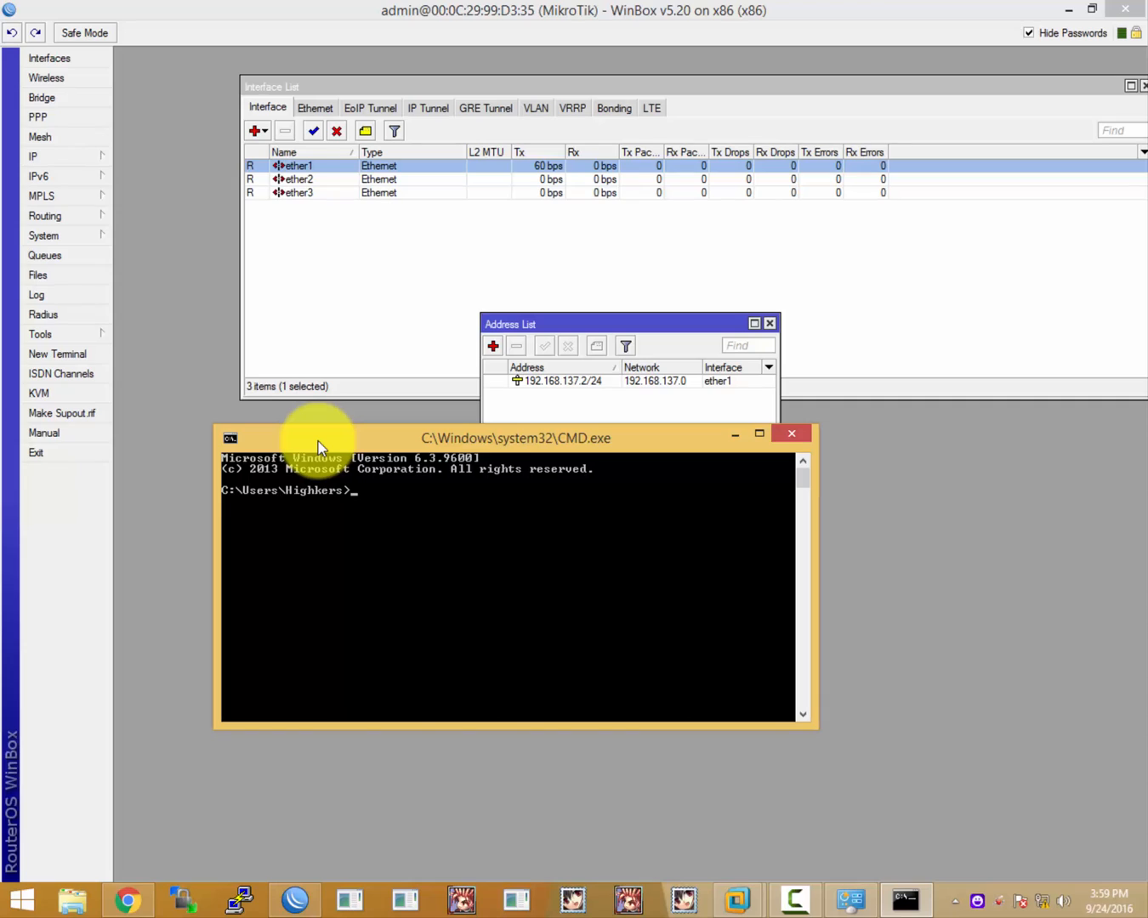
text(ping 192.168.137.2)
key(Return)
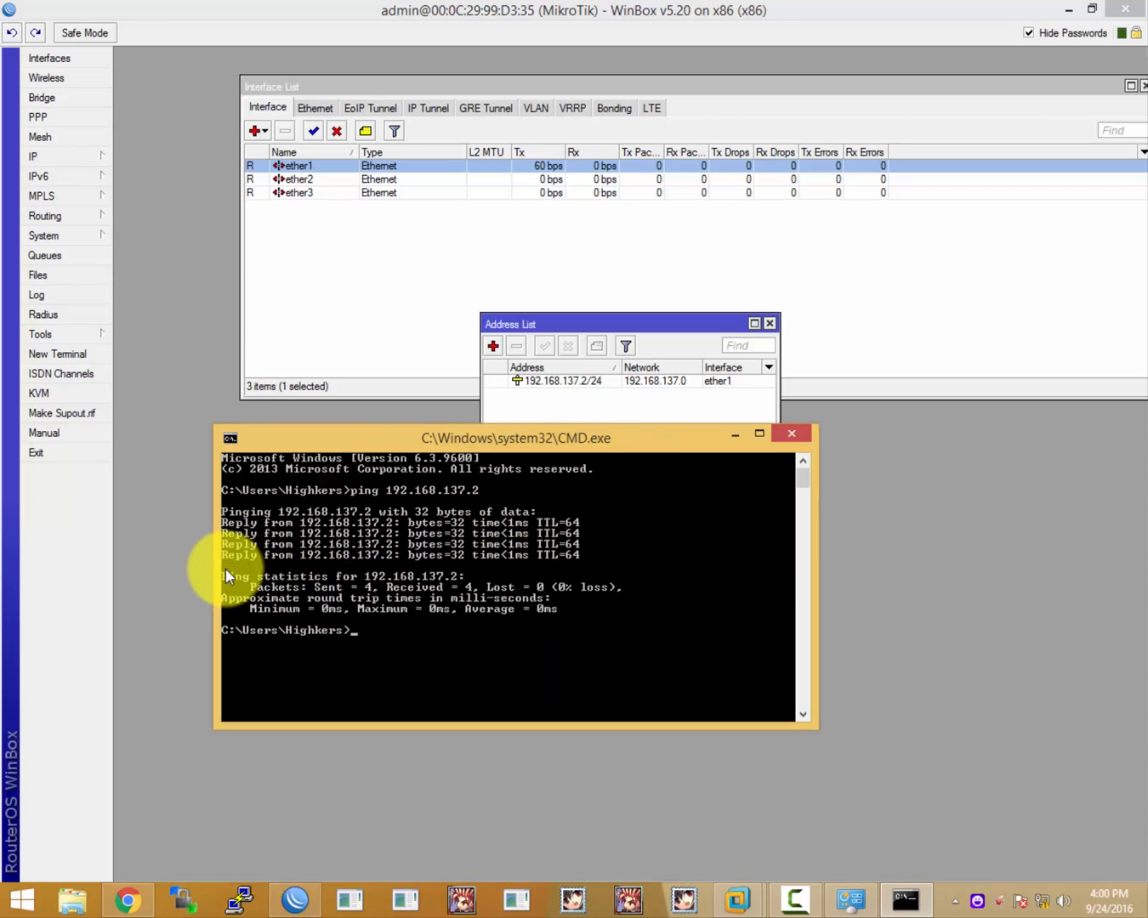
- Return to WinBox, select the 192.168.137.2/24 entry, and close the address list
click(561, 413)
click(533, 391)
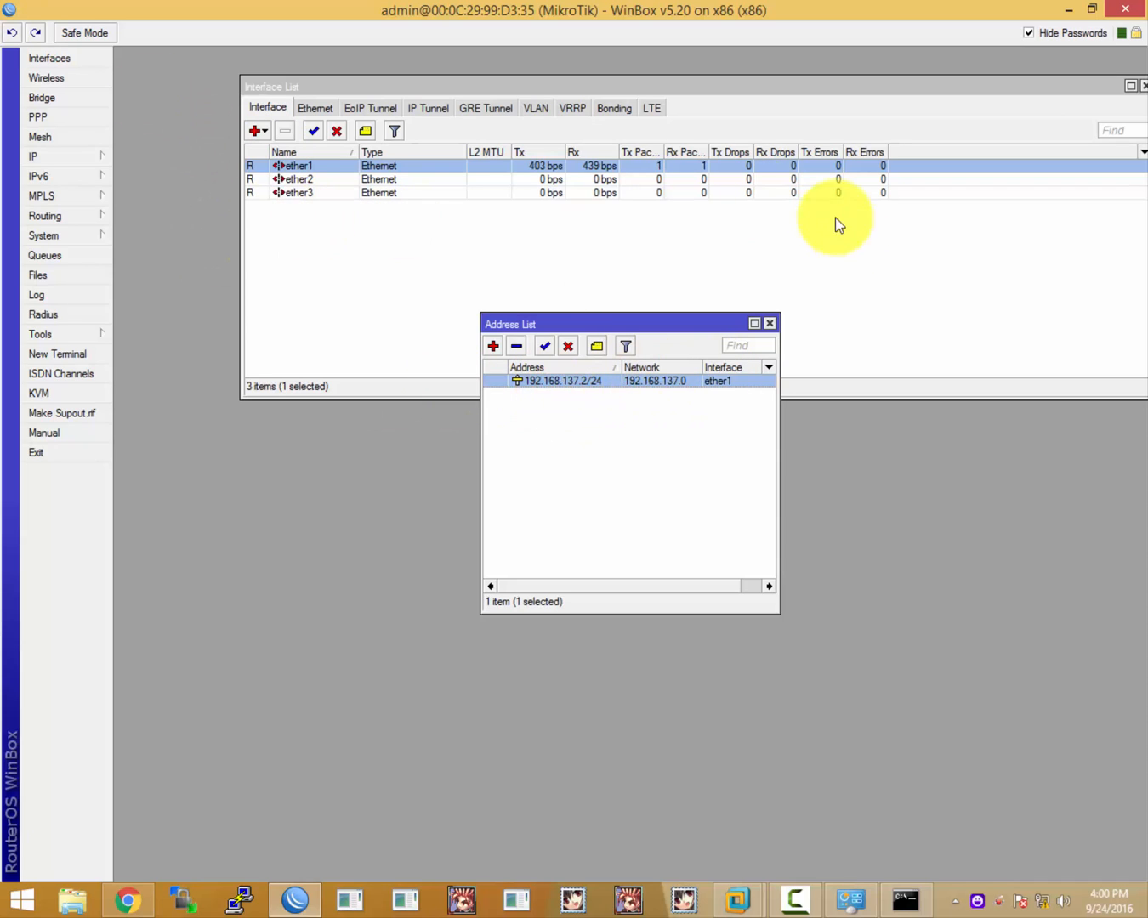
click(772, 322)
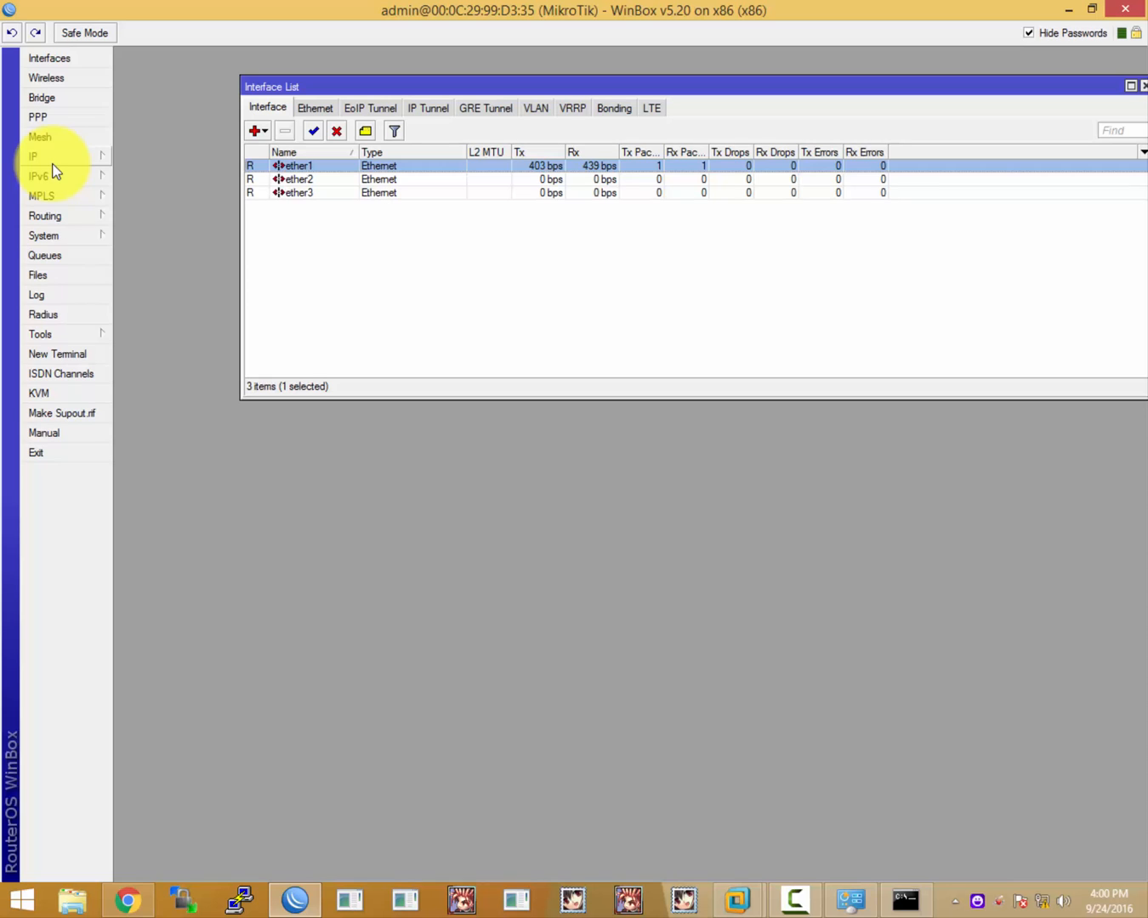
- Try to add a default route for 0.0.0.0/0 with gateway 192.168.137.1 in the IP route list
click(58, 236)
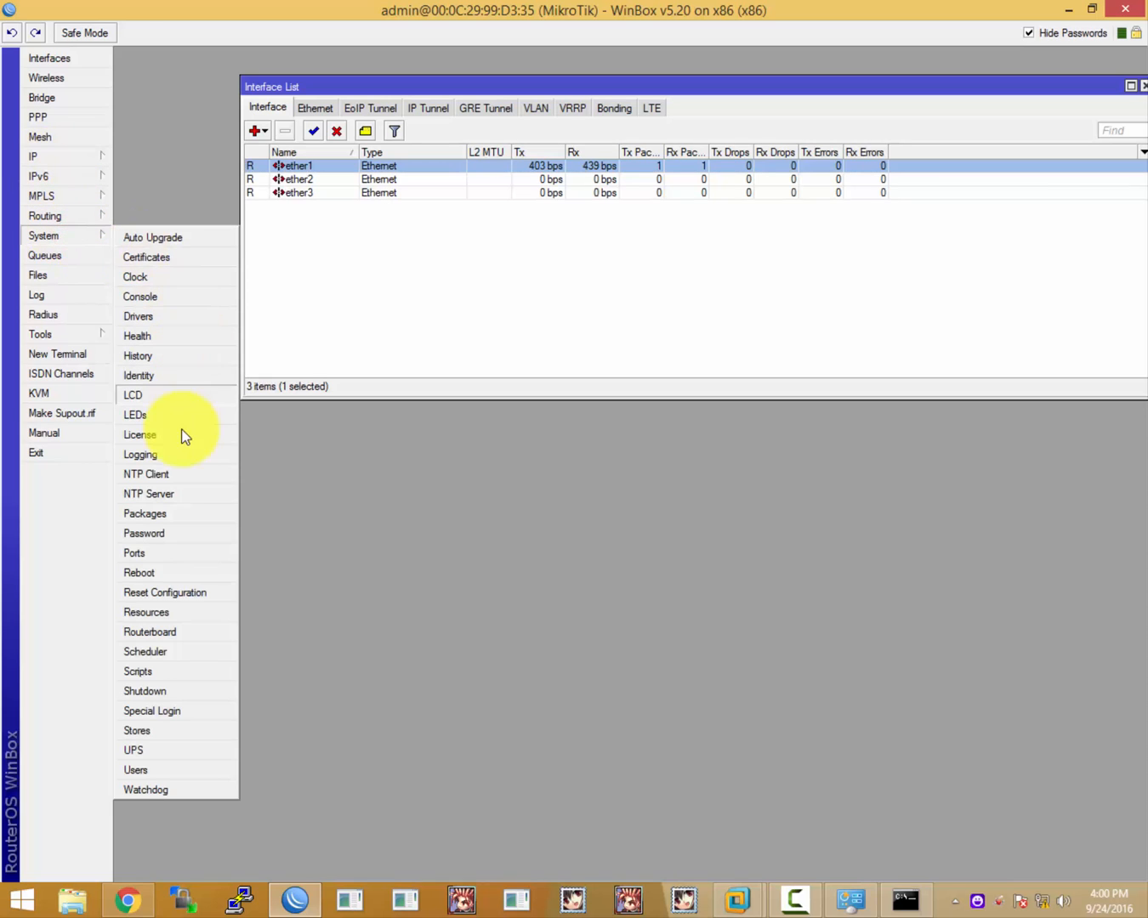
click(77, 197)
click(74, 160)
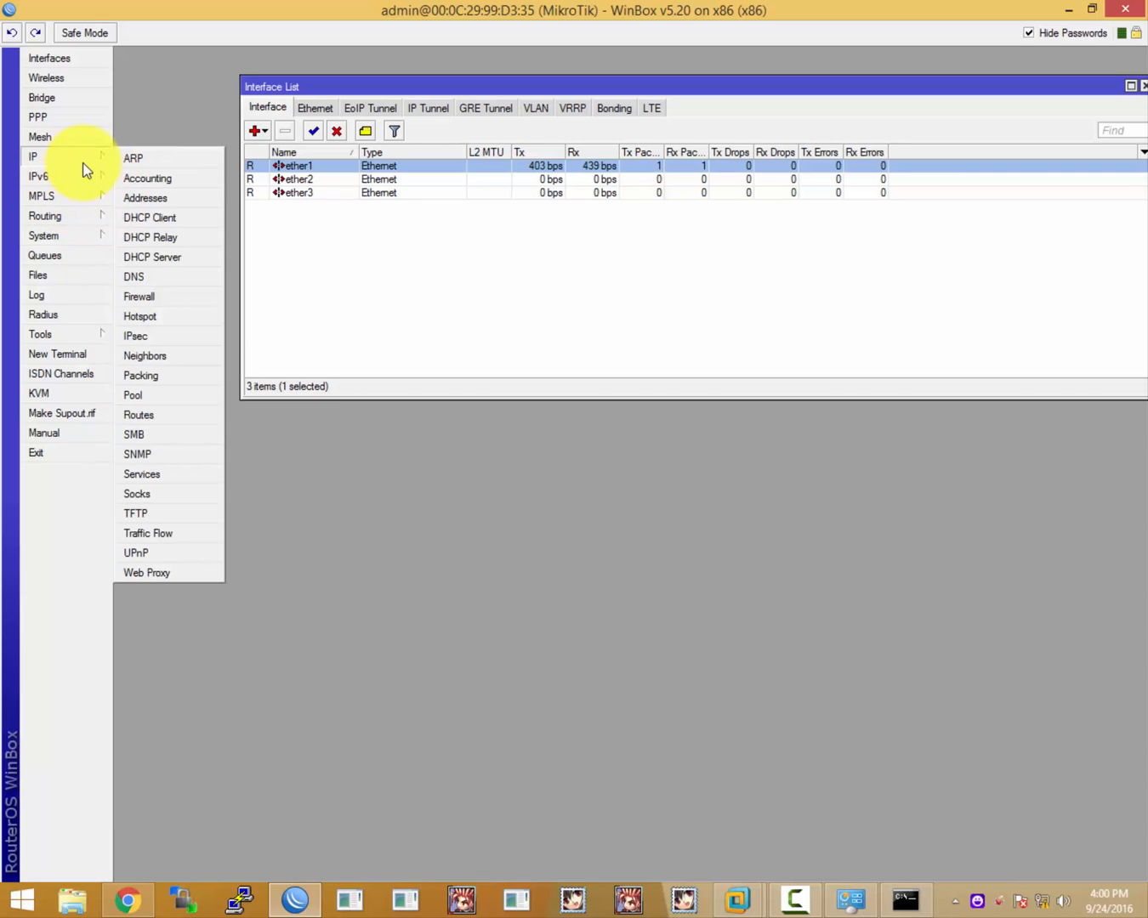
click(172, 418)
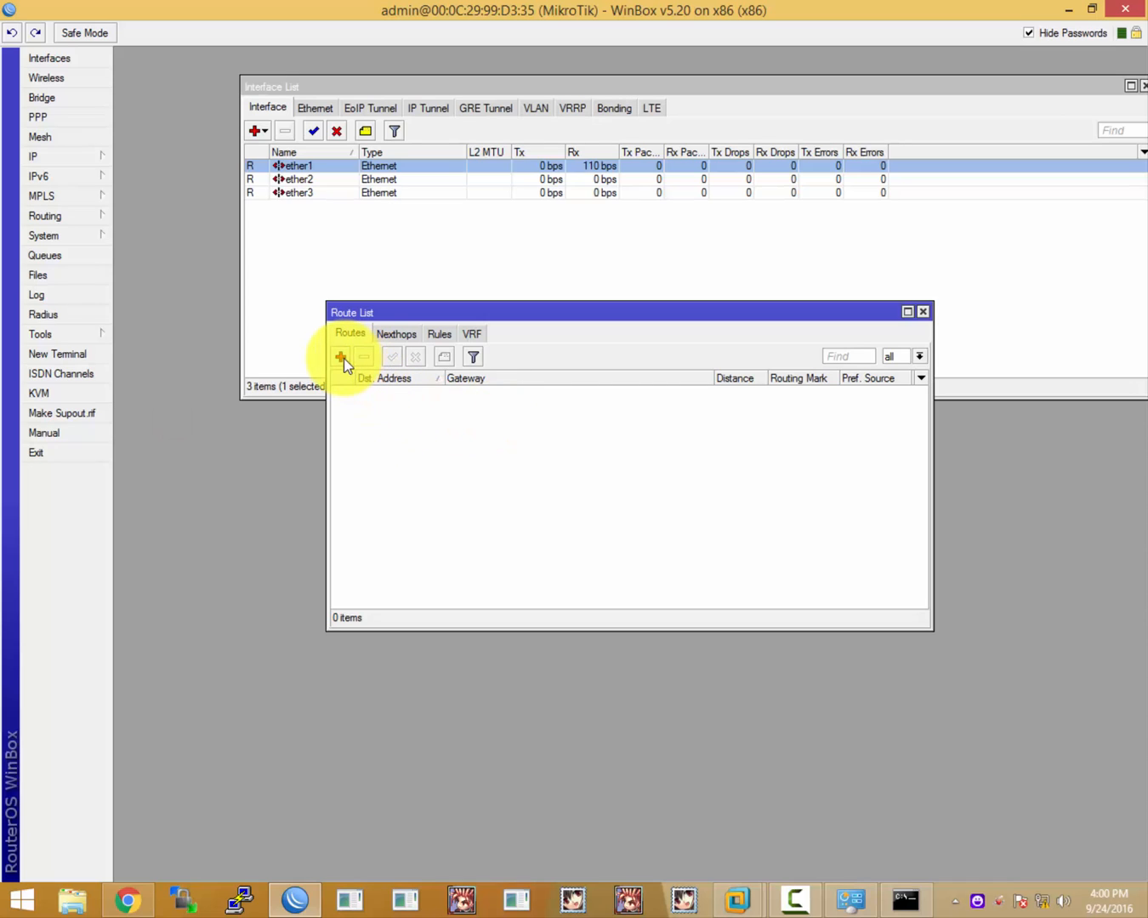
click(341, 356)
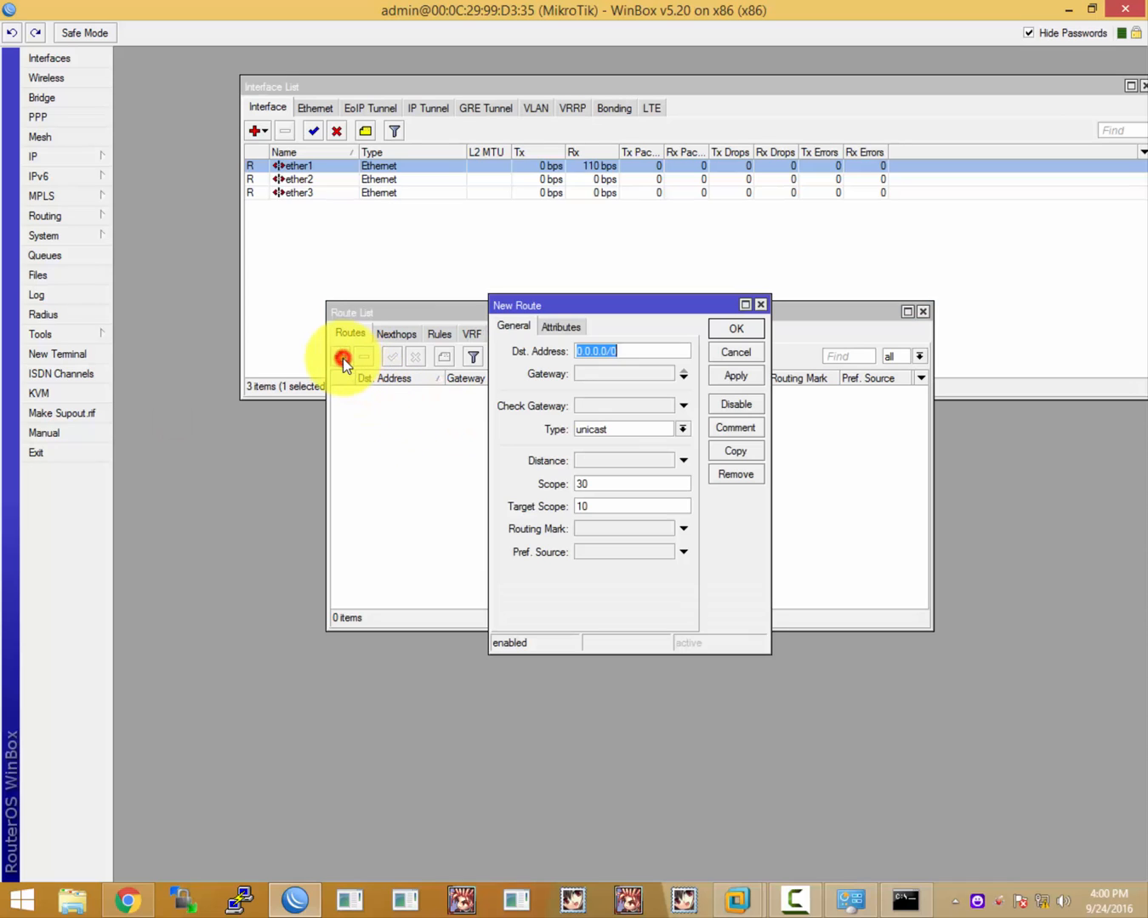
click(620, 352)
drag(647, 352, 561, 352)
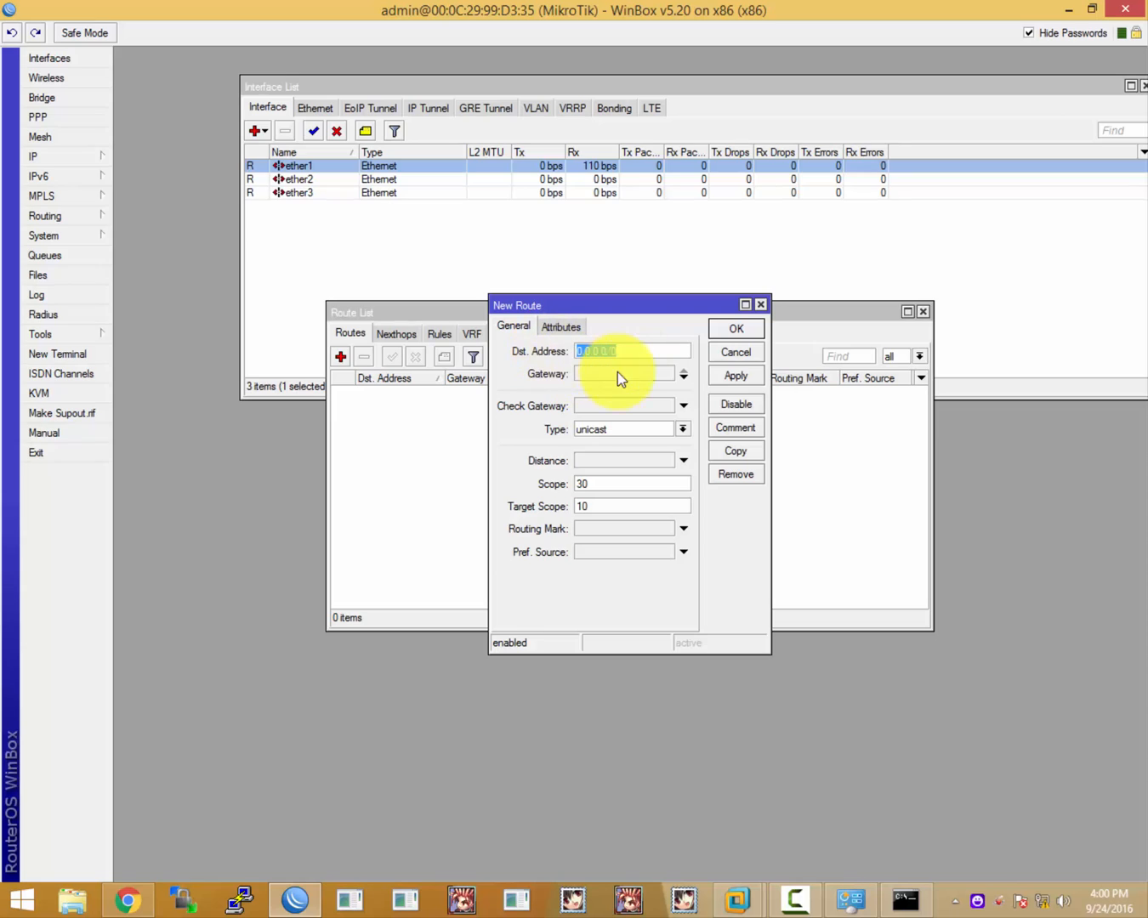
click(648, 373)
drag(710, 375, 559, 395)
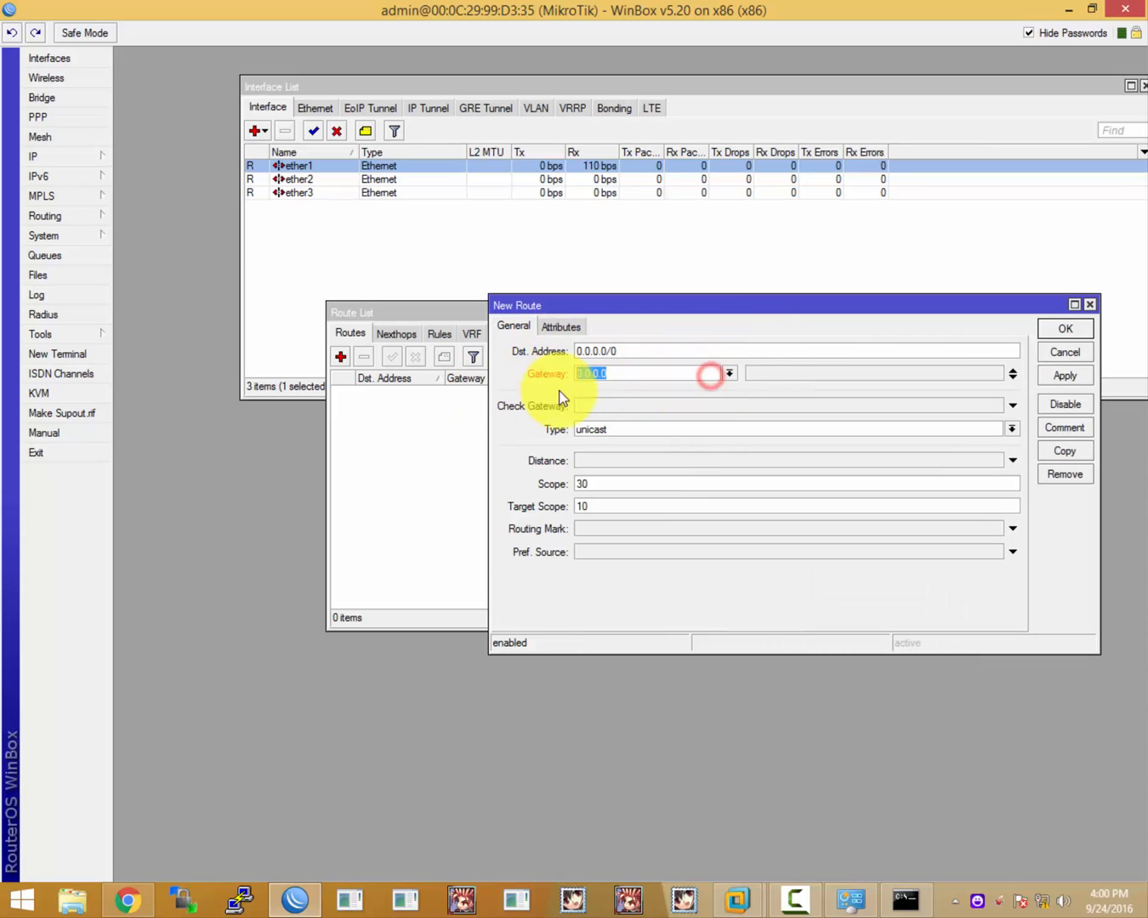
text(192.168.137.1)
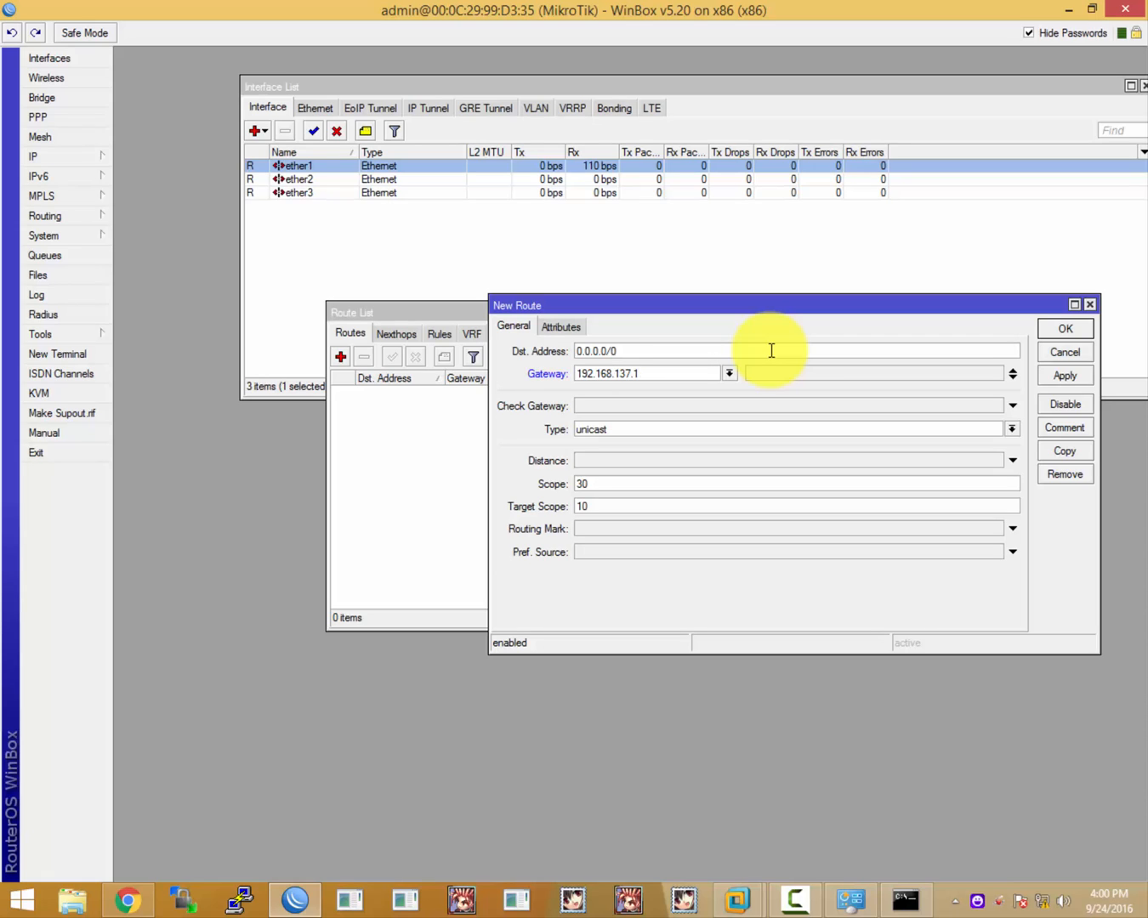
click(1052, 332)
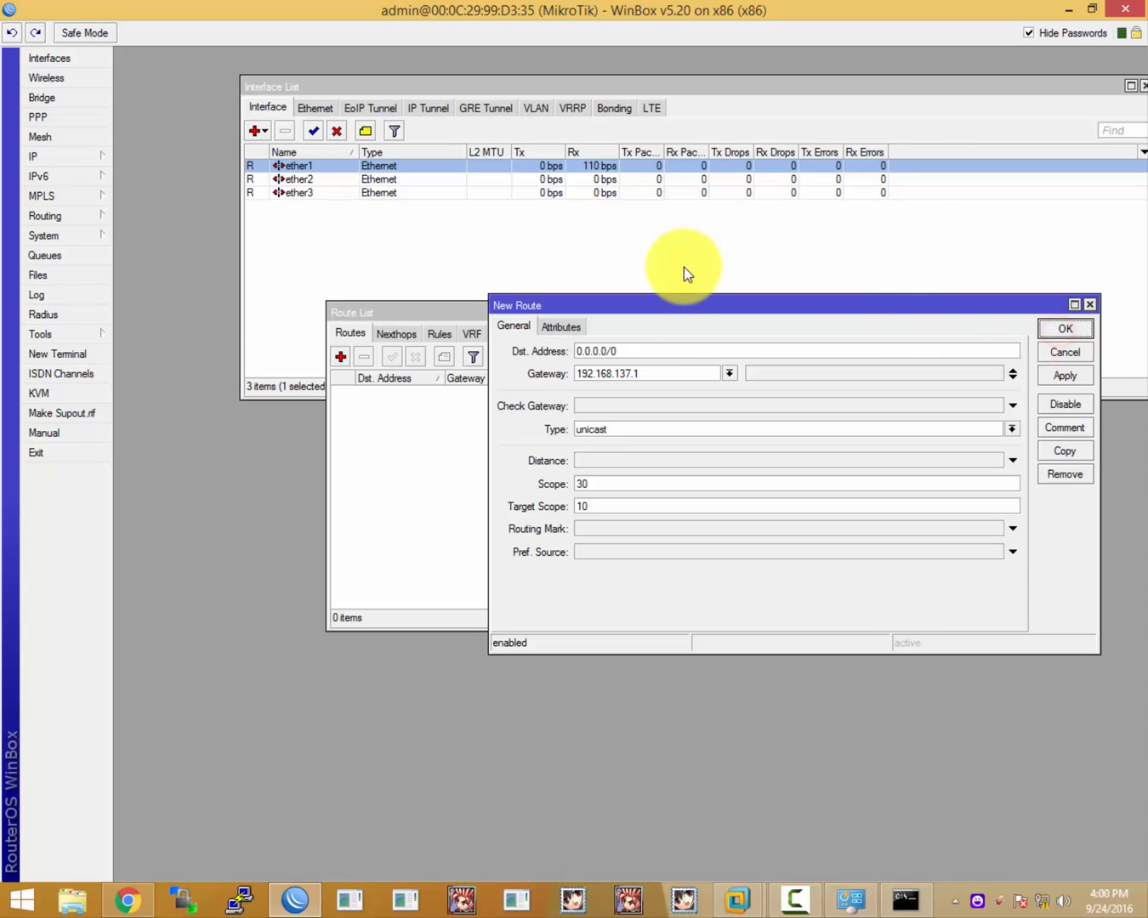
- Close the current WinBox session, relaunch WinBox, and reconnect to the Mikrotik router
drag(675, 303, 544, 389)
click(844, 383)
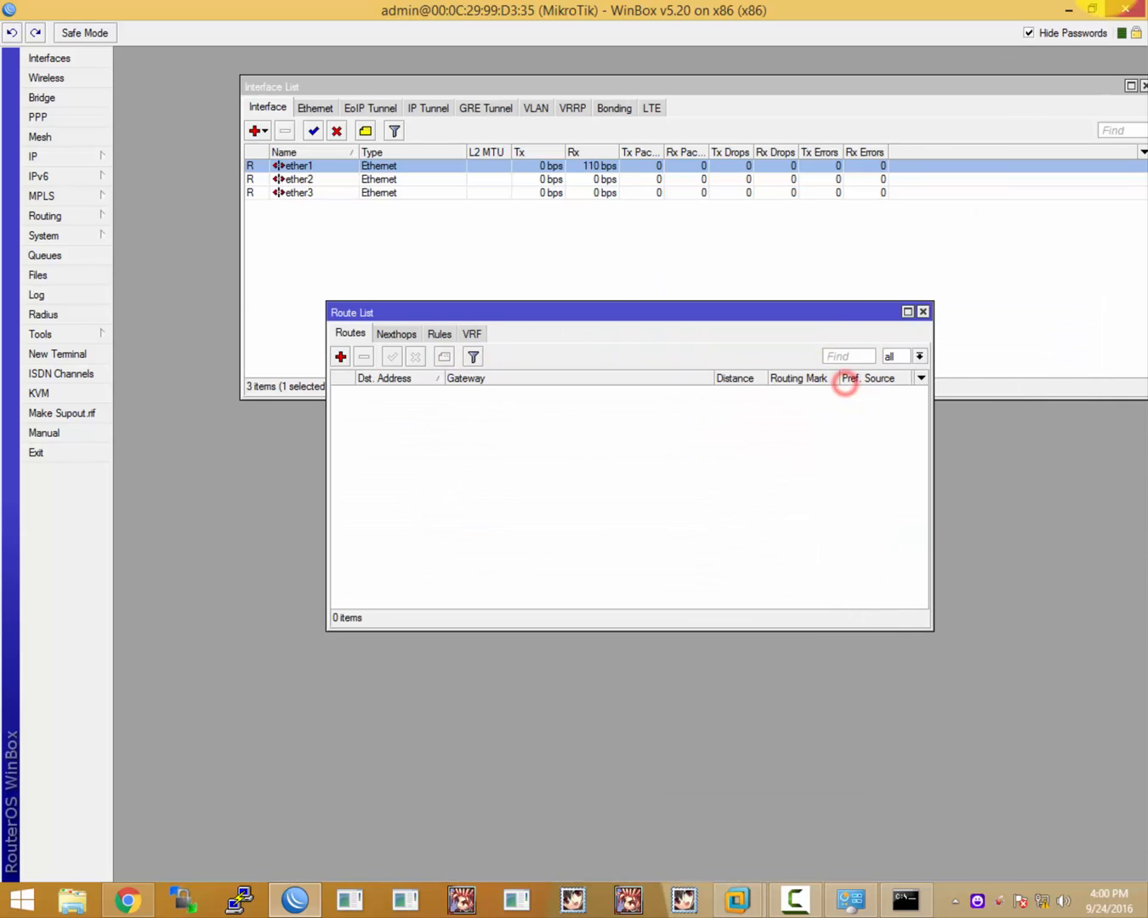
click(1089, 14)
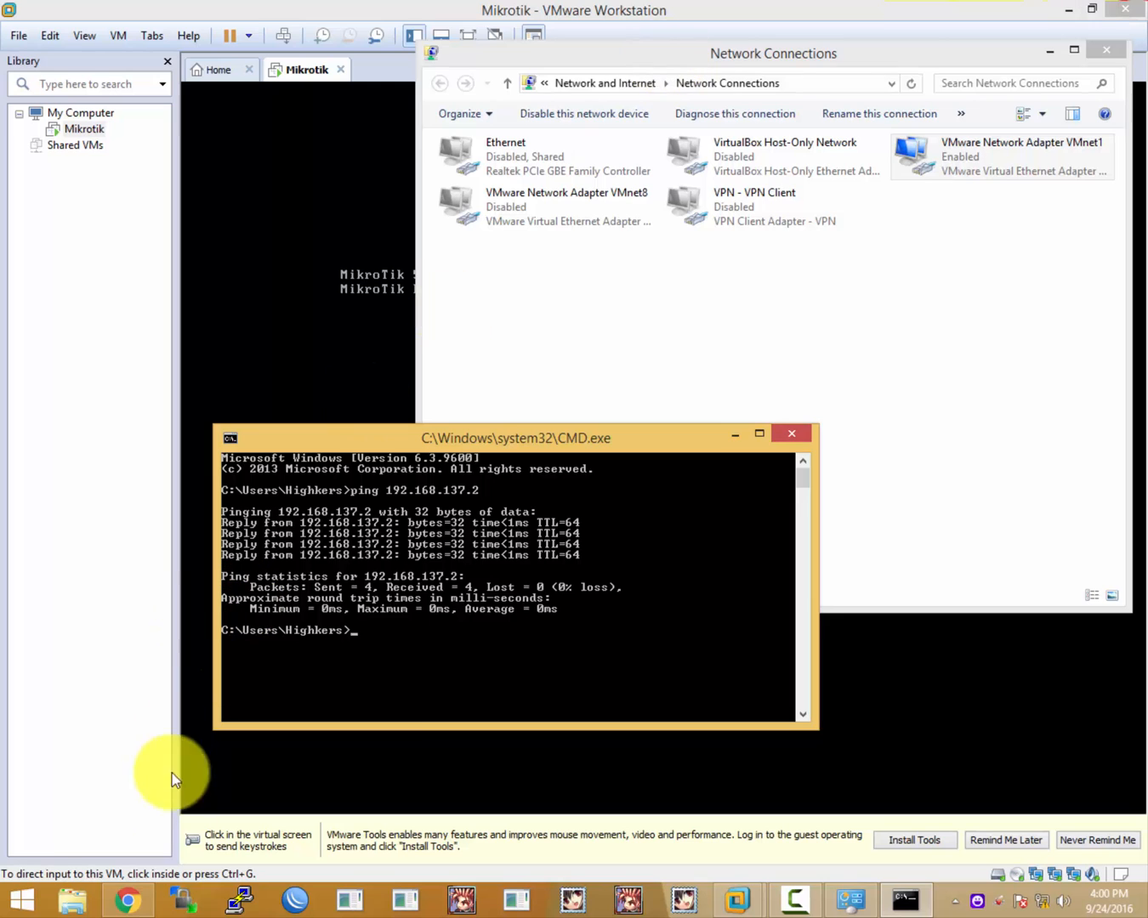
click(284, 908)
click(308, 302)
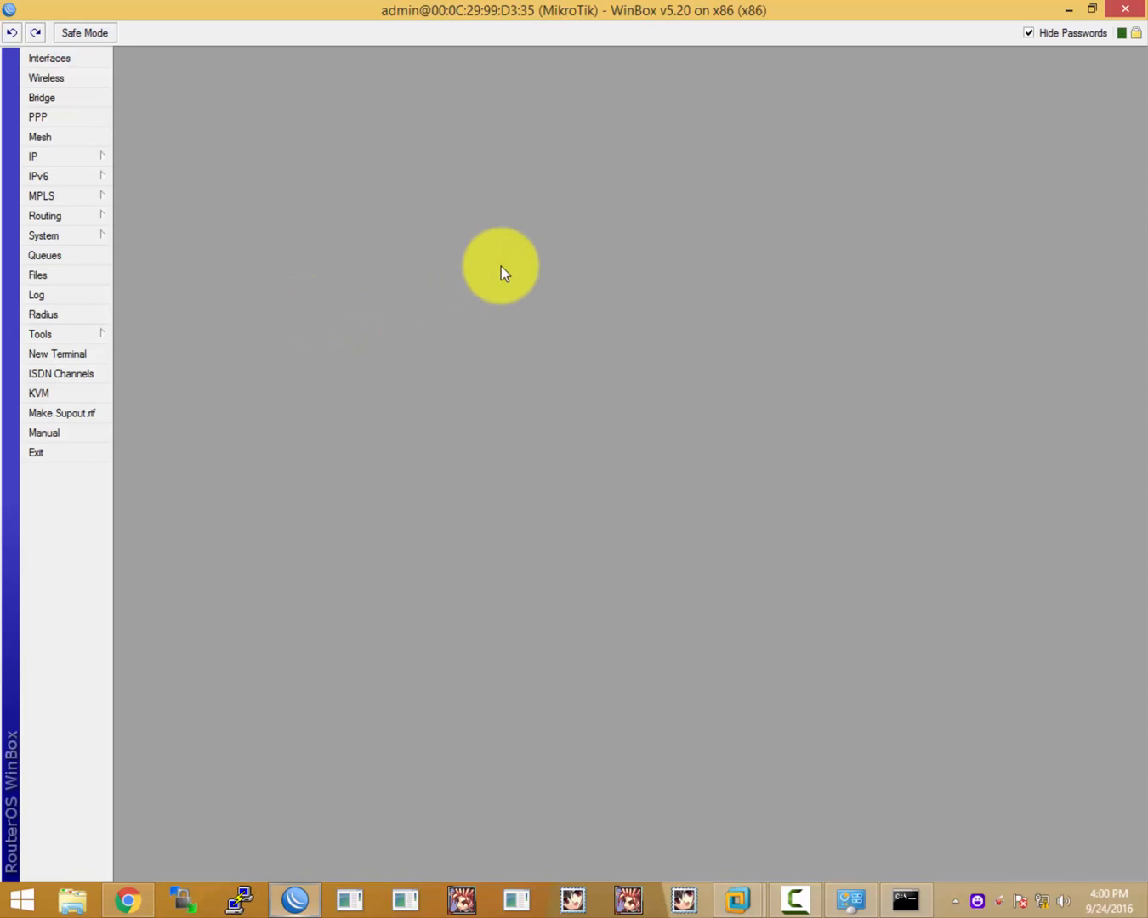
- Open the IP route list and widen its Dst. Address column to show the full destination
click(73, 156)
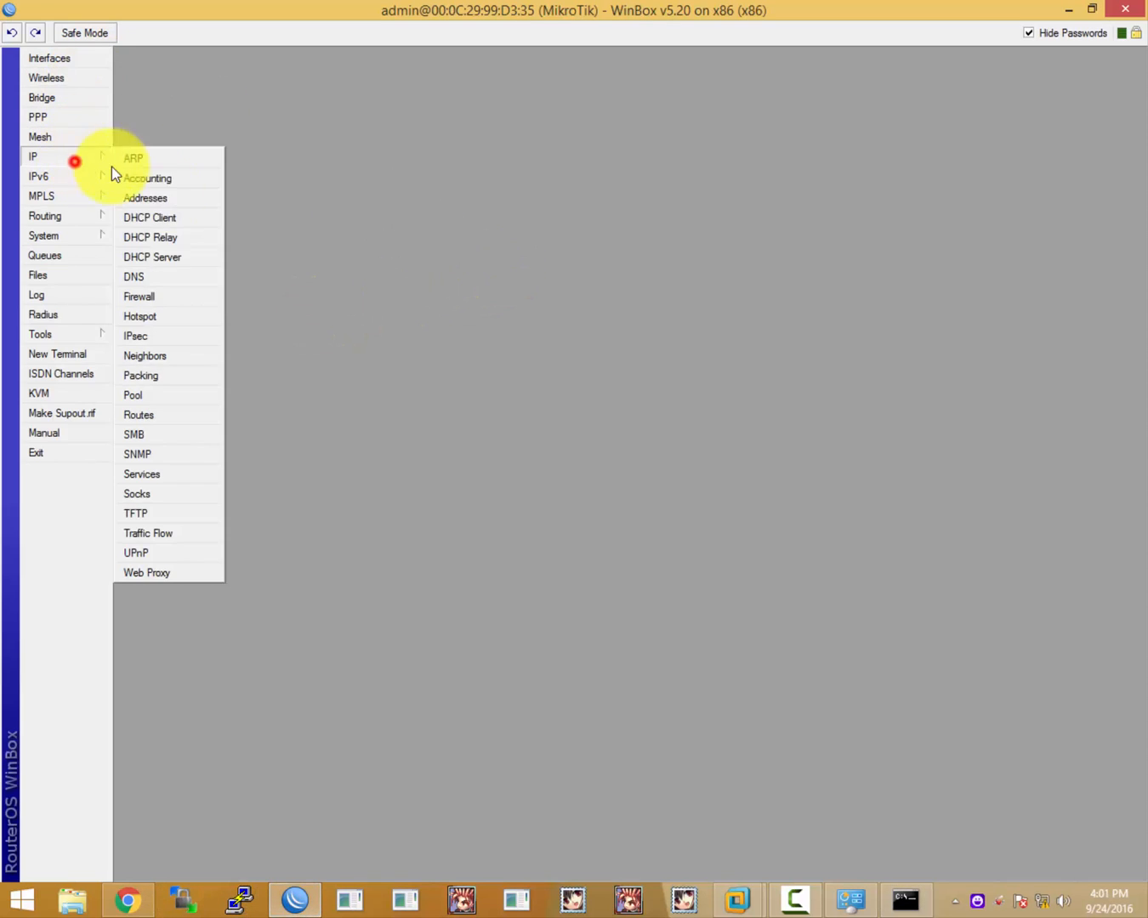
click(145, 418)
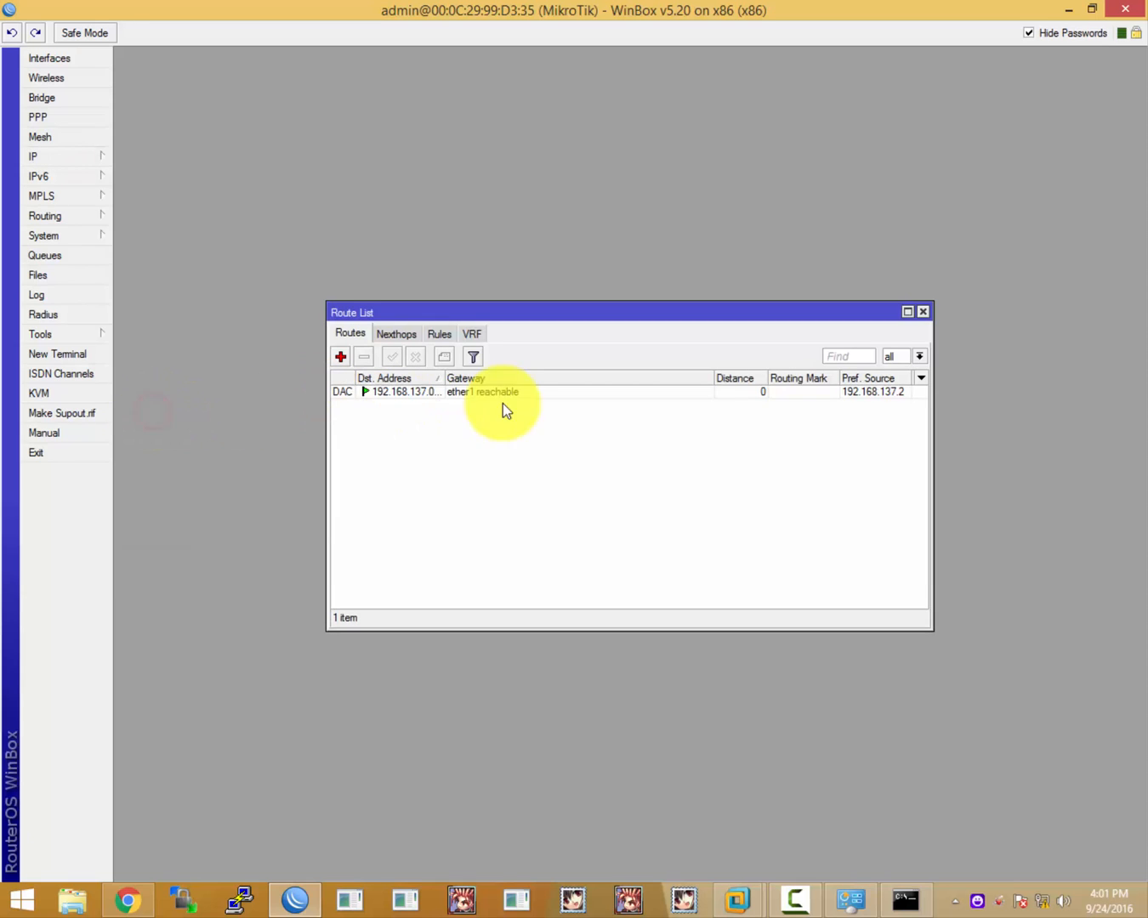
click(467, 394)
drag(448, 379, 491, 380)
click(456, 433)
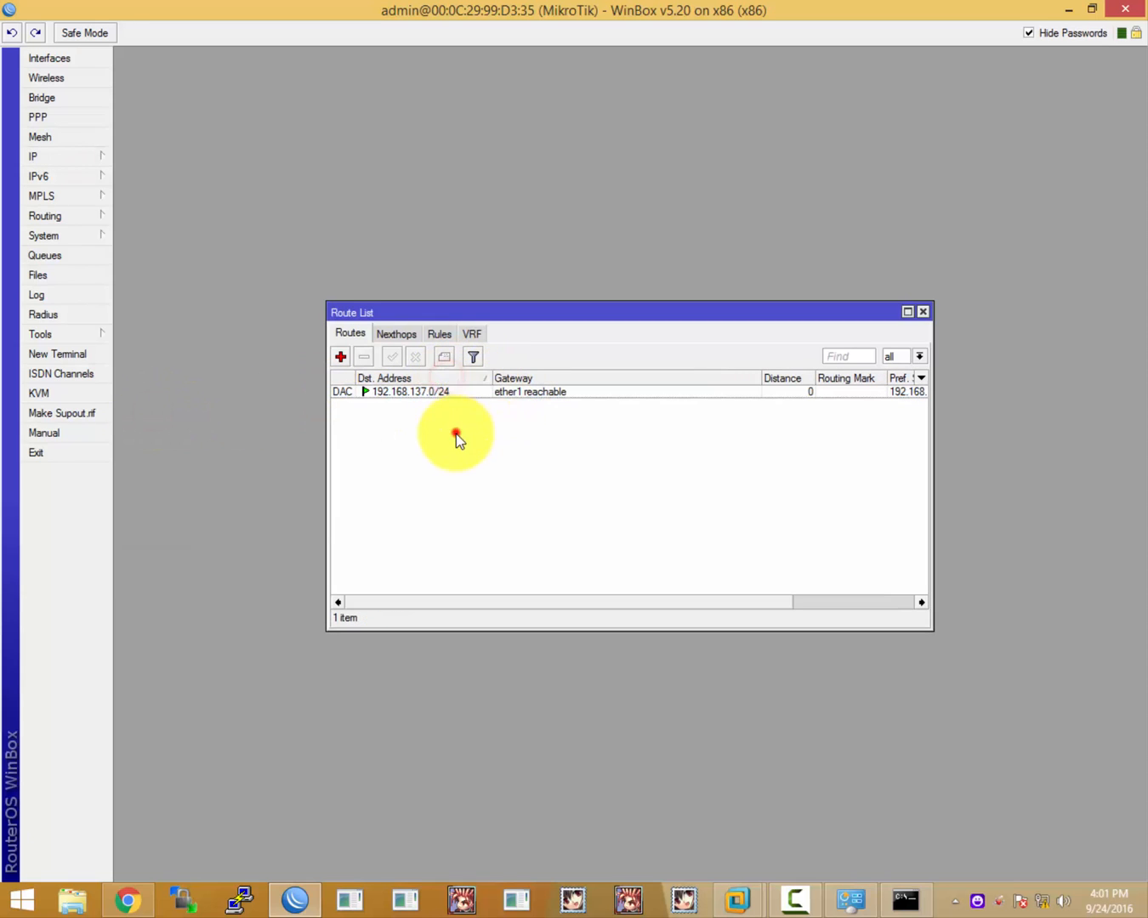
- Add a default route for 0.0.0.0/0 with gateway 192.168.137.1 and select it in the route list
click(341, 358)
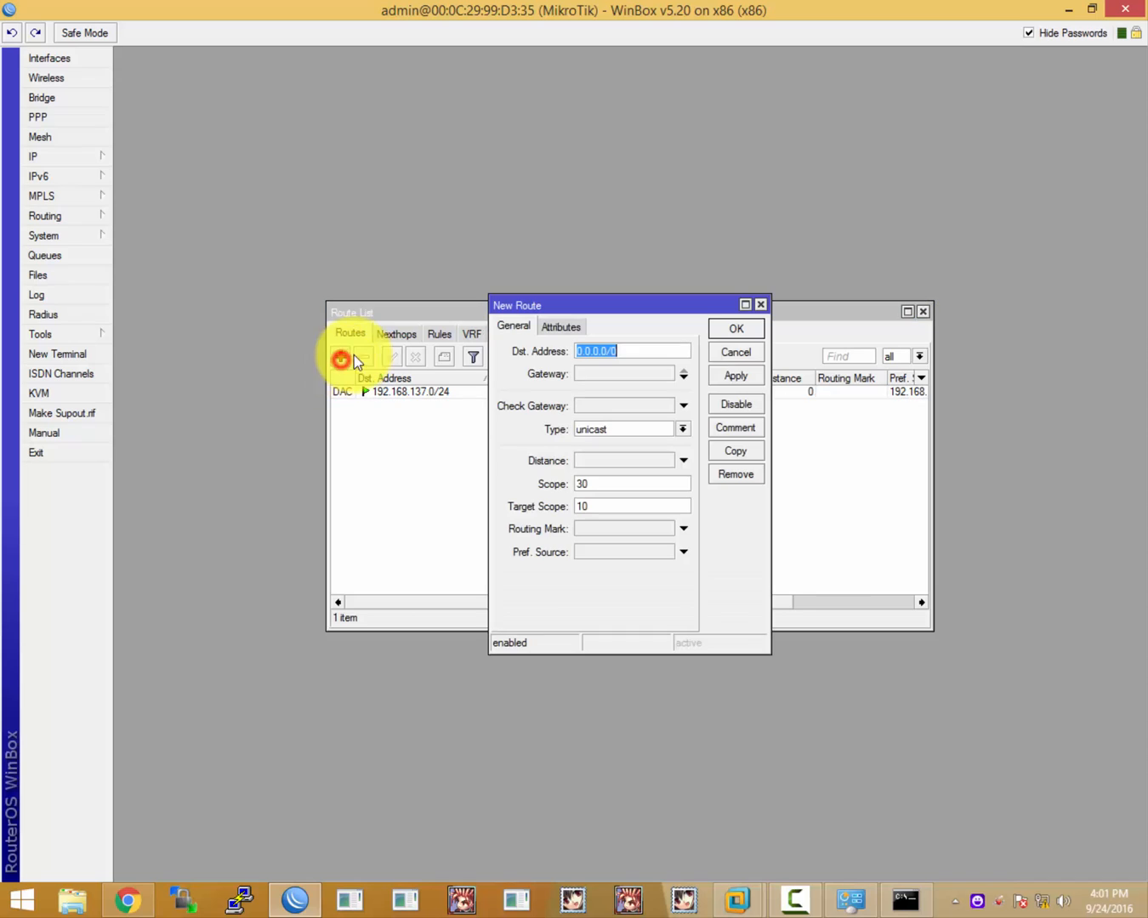
click(624, 379)
drag(638, 376, 551, 366)
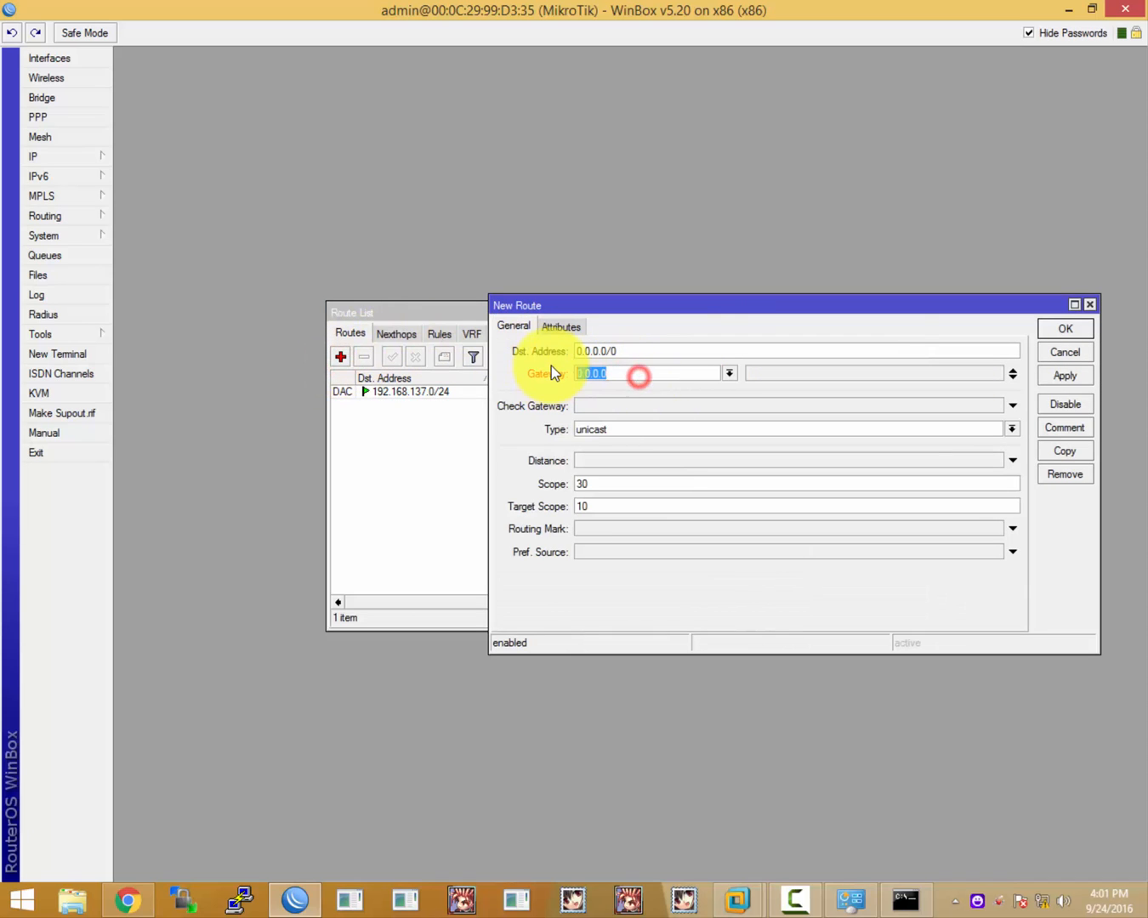
text(192.168.137.1)
key(Return)
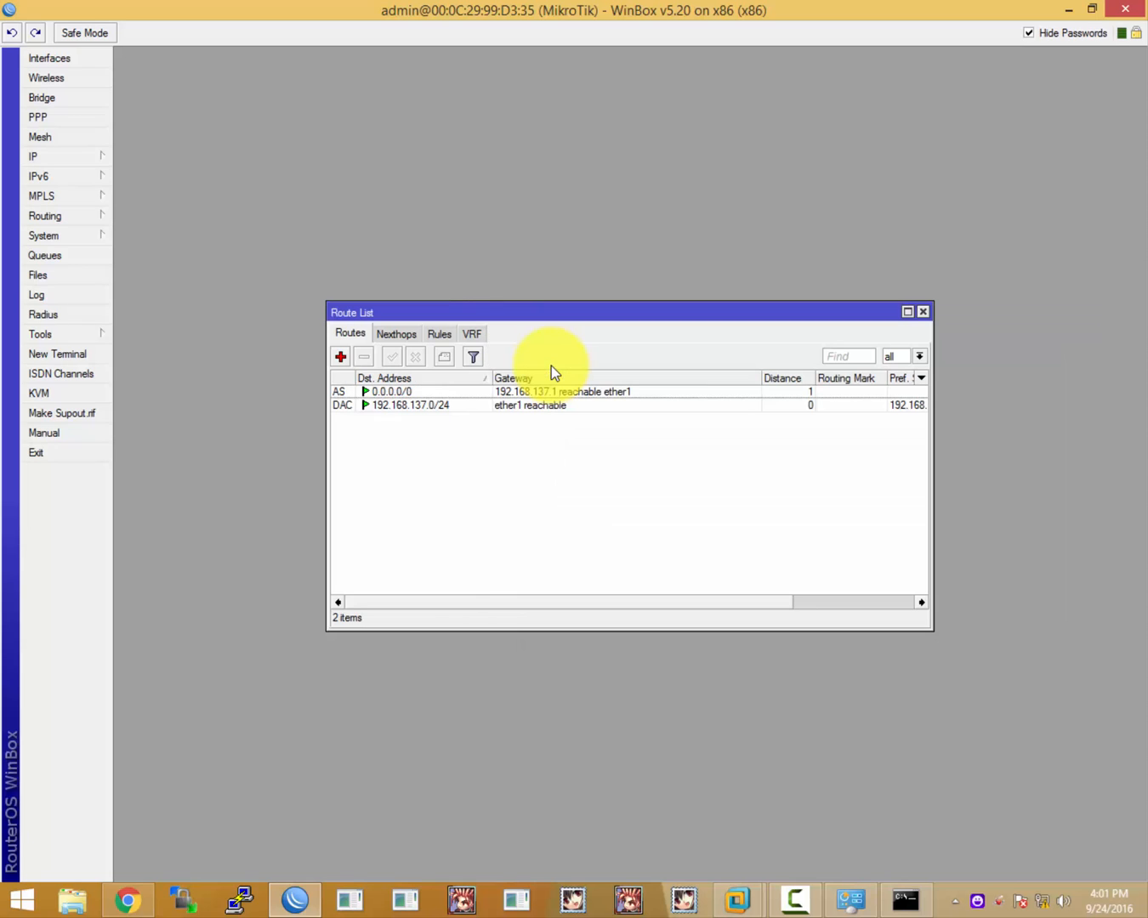
click(401, 392)
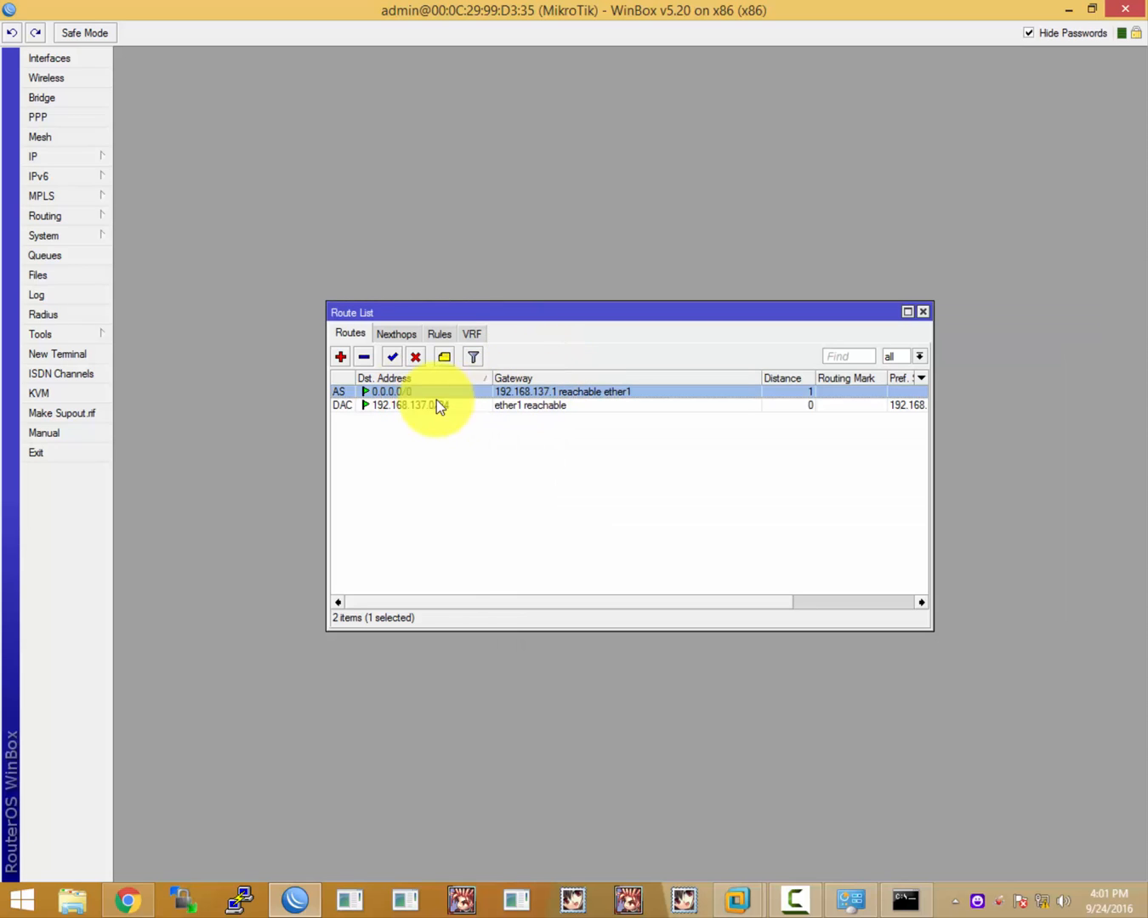
- Set the router's DNS servers to 8.8.8.8 and 8.8.8.4, and save the DNS settings
click(75, 157)
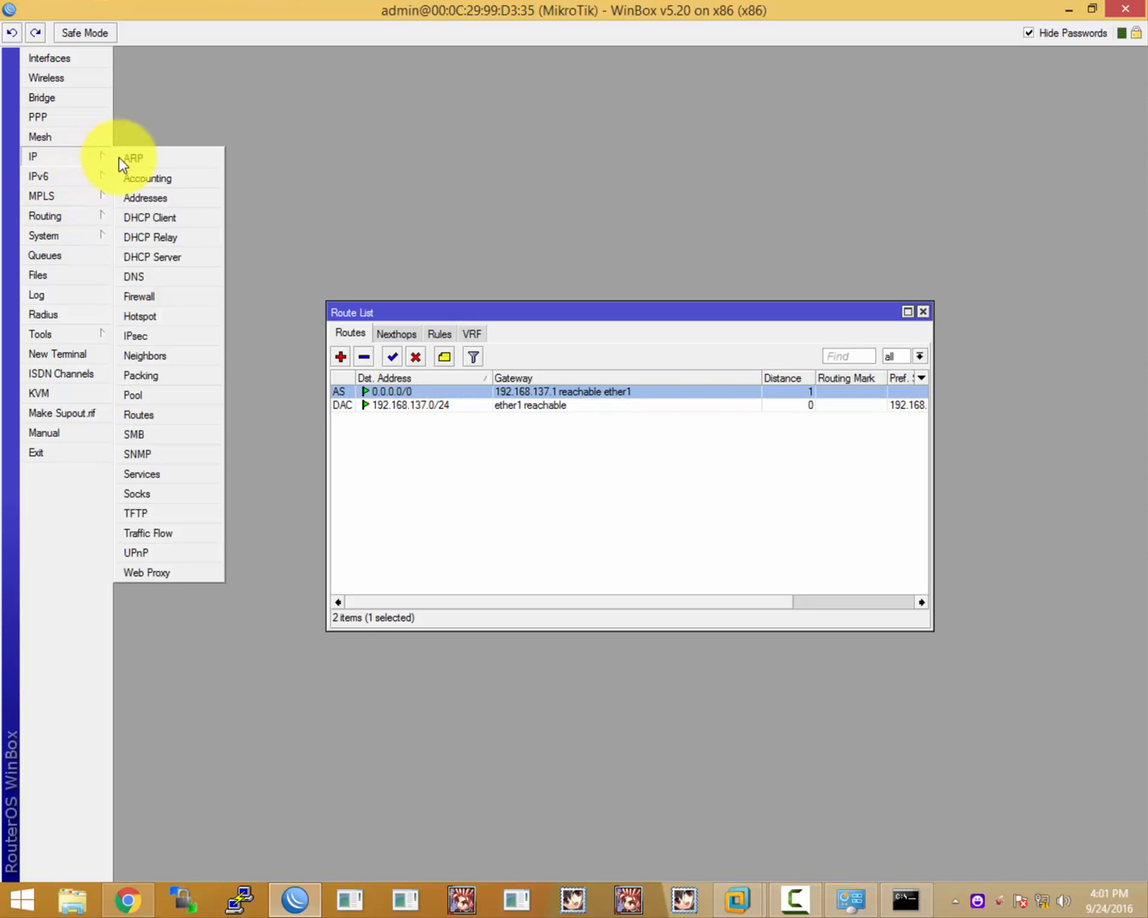
click(162, 274)
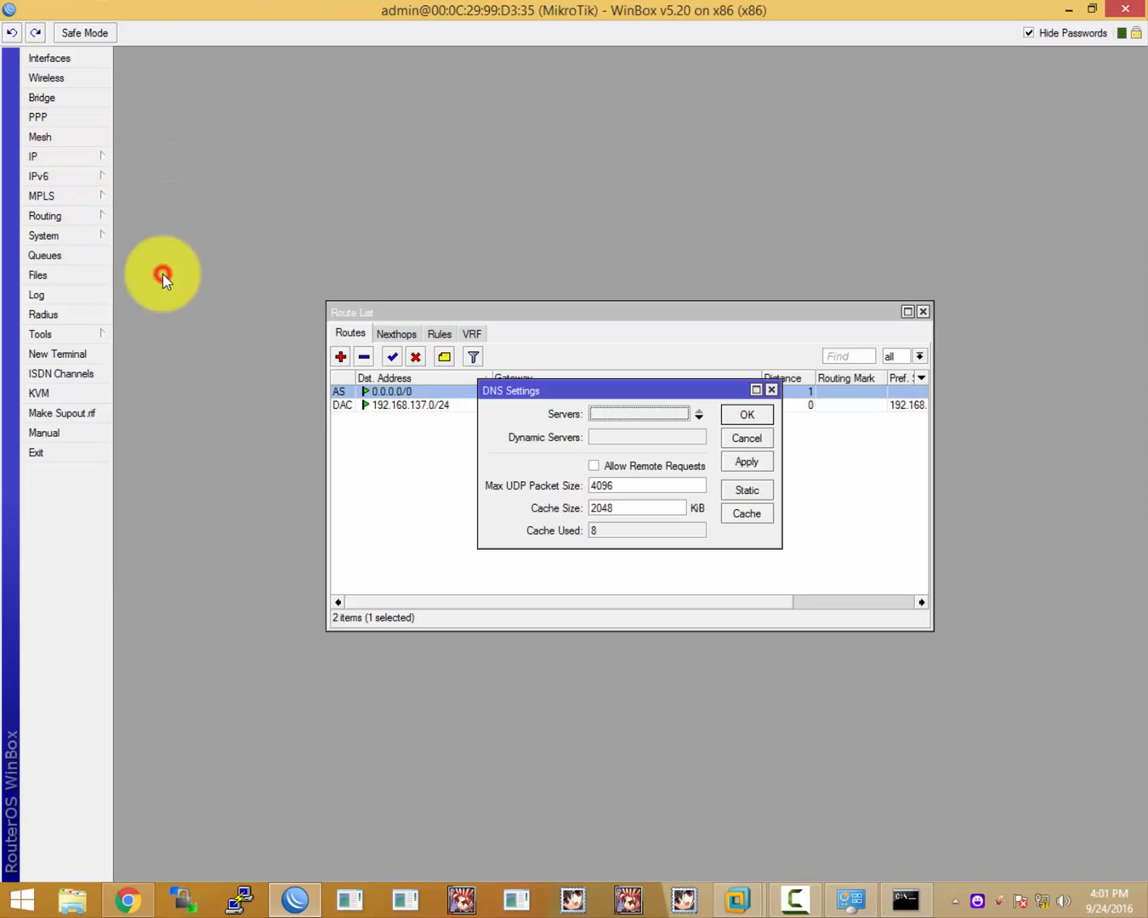
drag(595, 391, 347, 135)
click(363, 158)
text(8.)
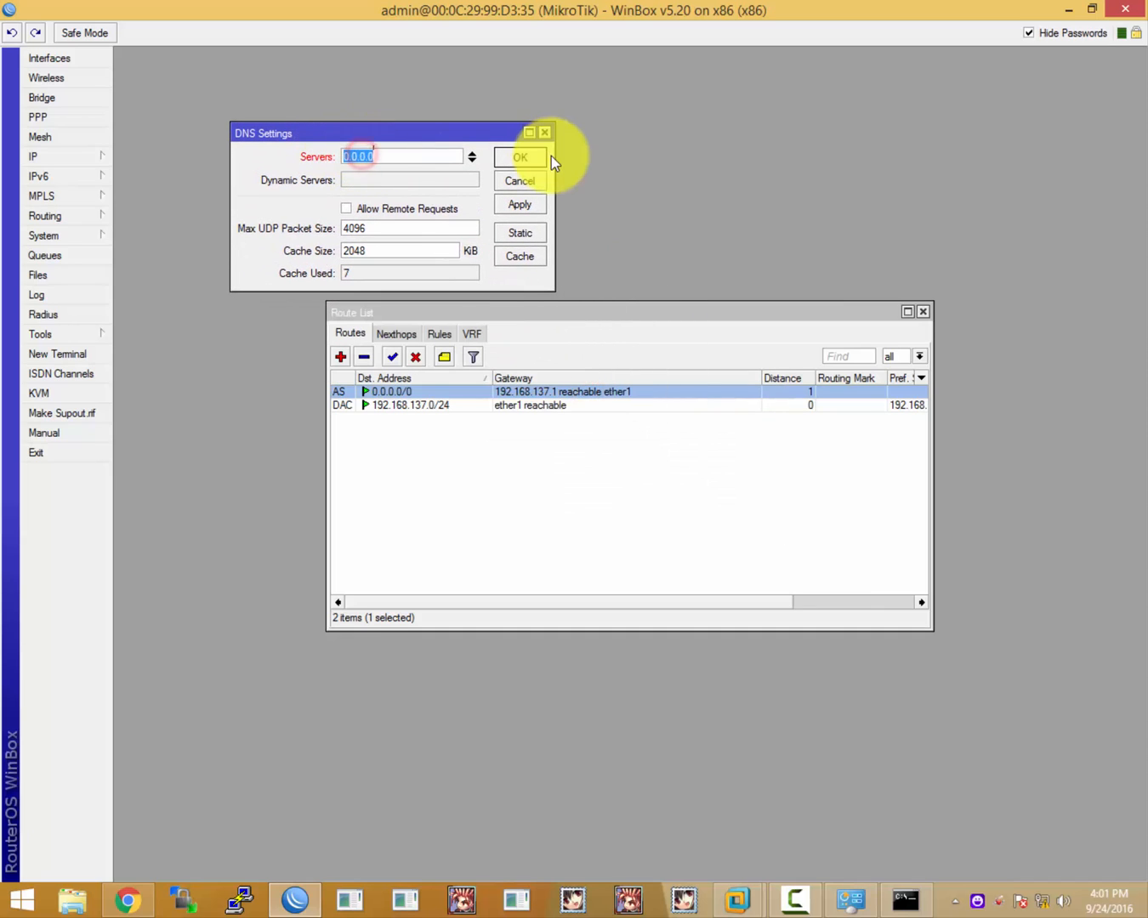
text(8.8.8)
click(475, 160)
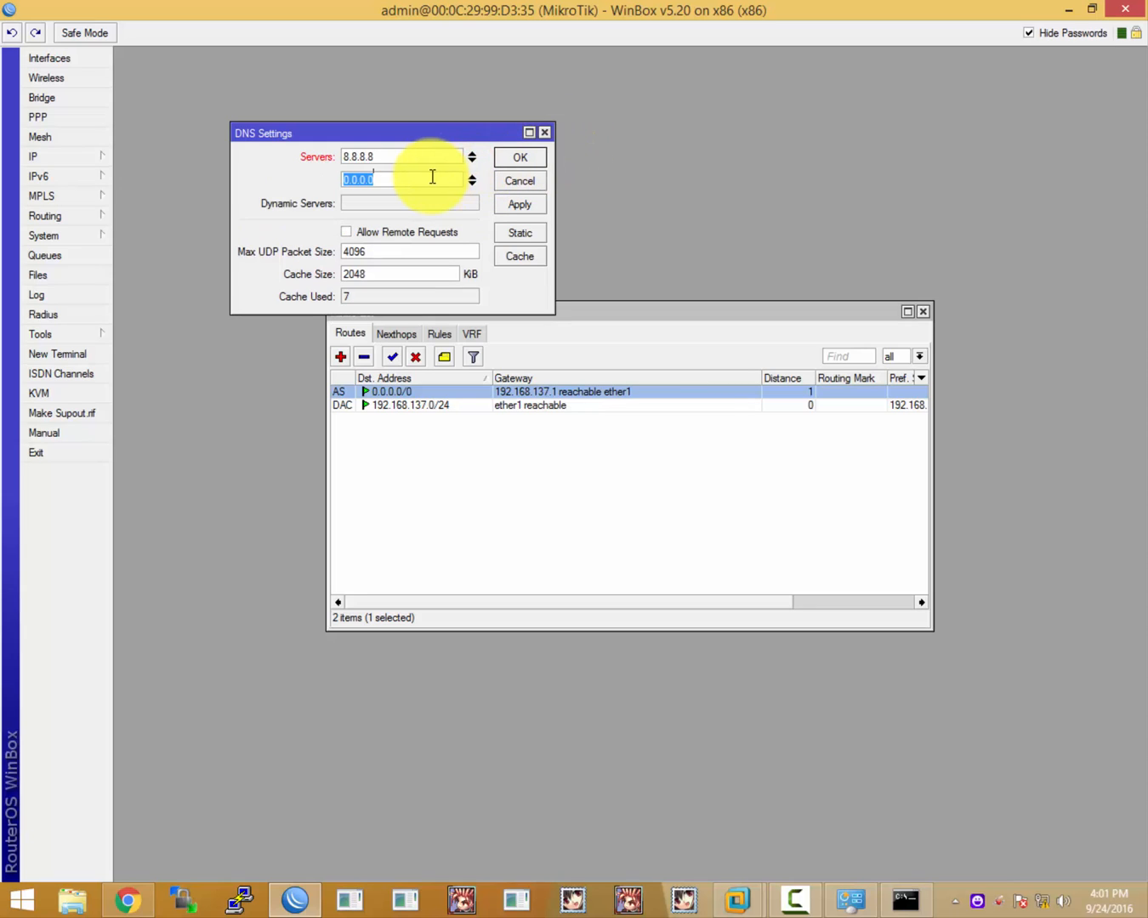
text(8.8.8.4)
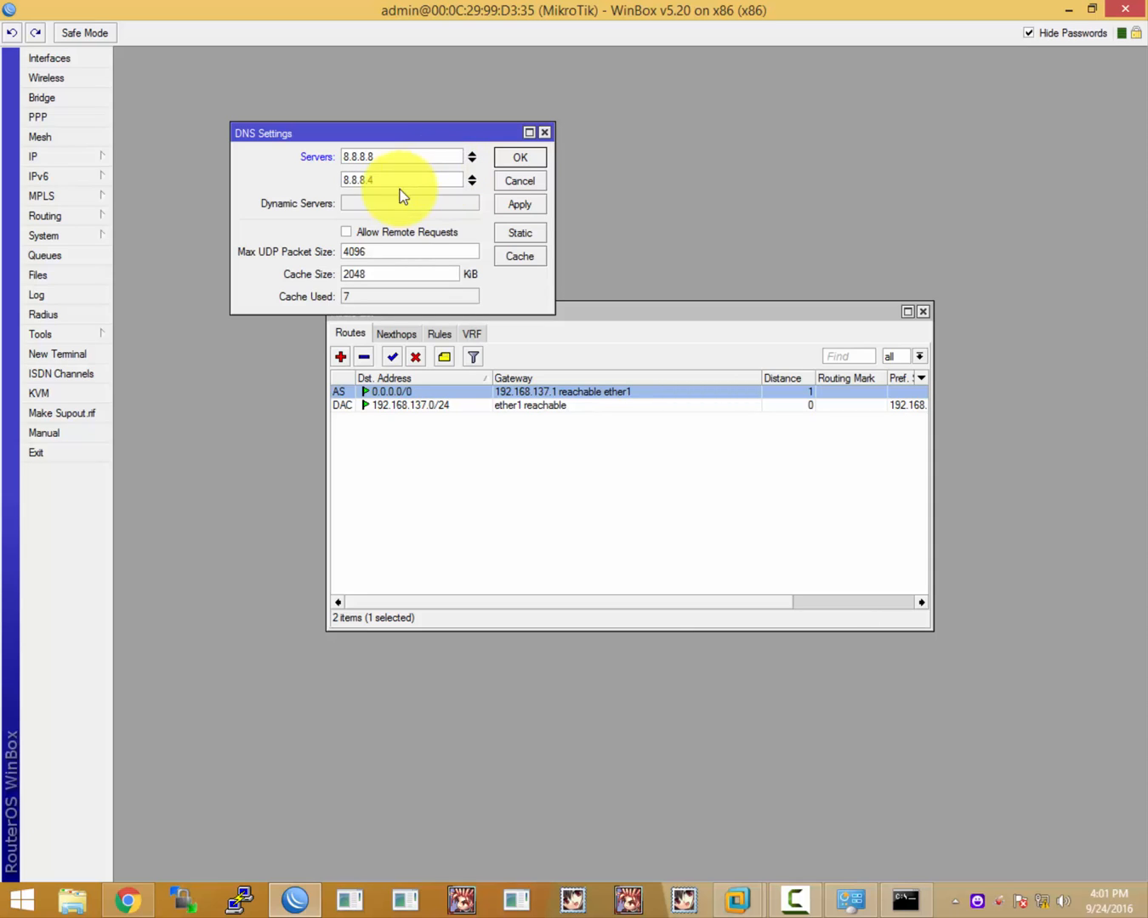
click(386, 141)
drag(385, 153, 307, 149)
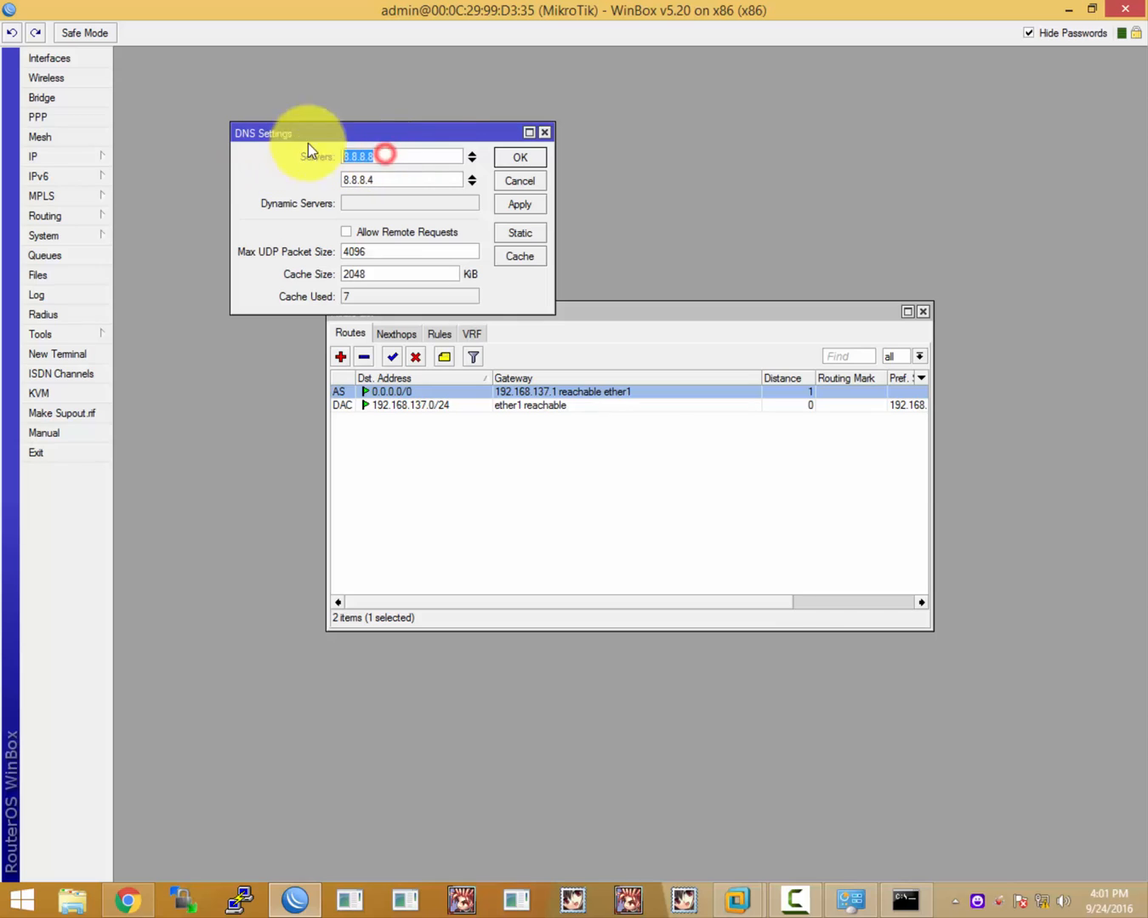
drag(415, 180, 352, 159)
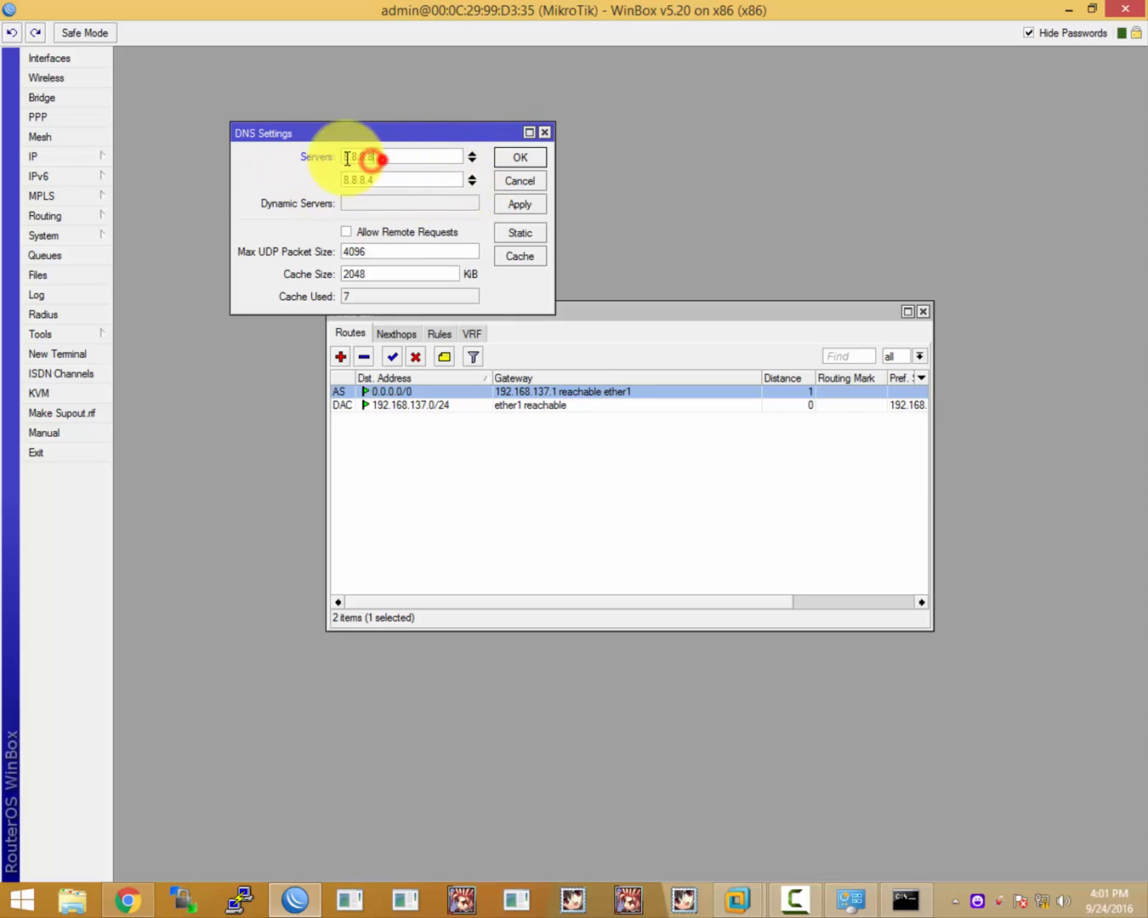
click(539, 160)
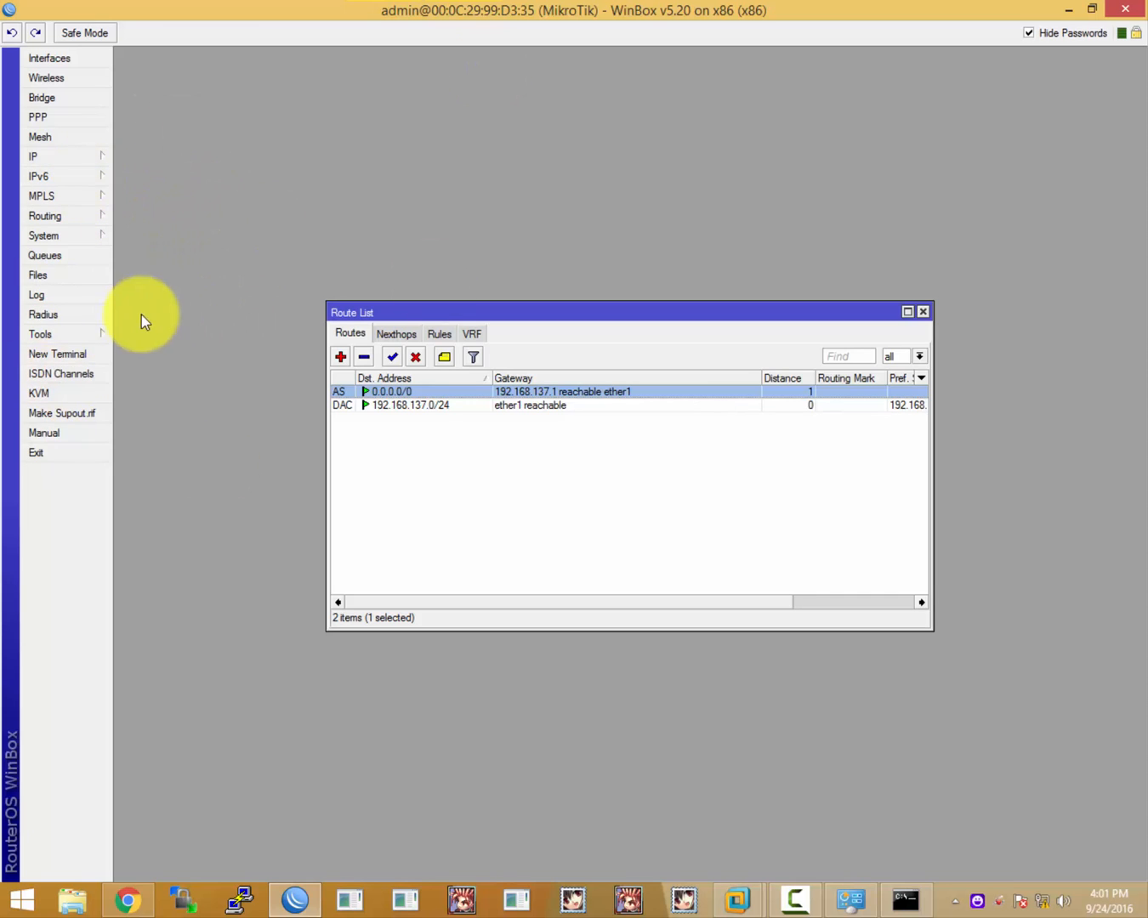
- Reposition the route list, open a new router terminal below it, and ping google.com
click(74, 353)
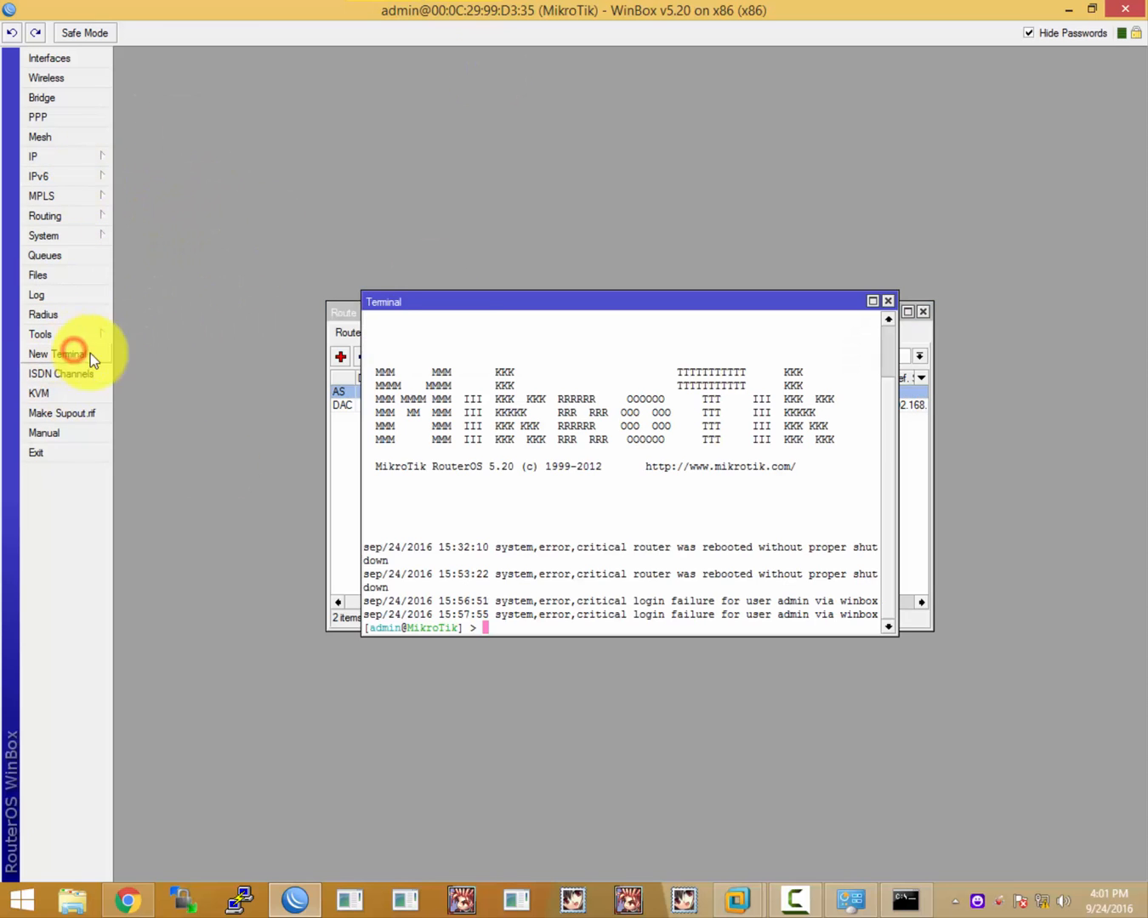
drag(470, 303, 340, 427)
drag(546, 307, 692, 97)
click(521, 579)
click(757, 425)
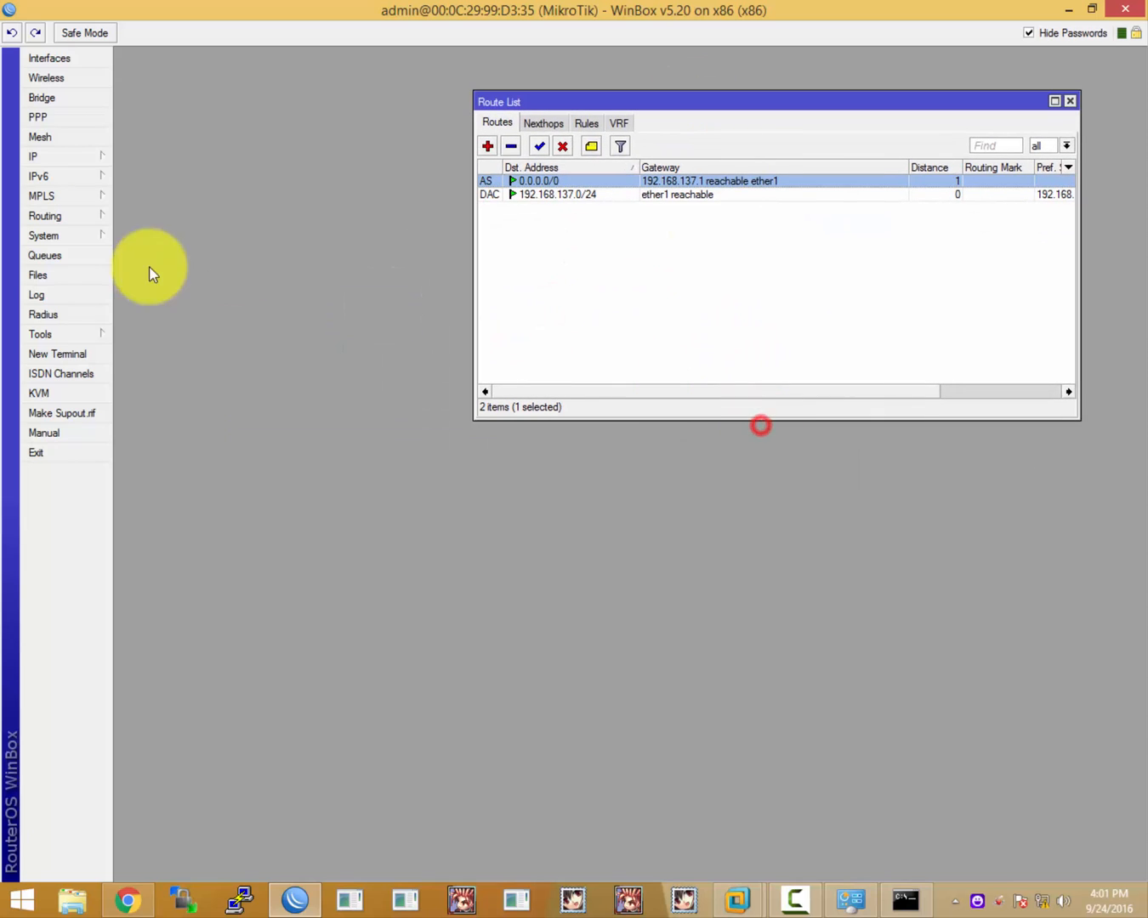
click(63, 356)
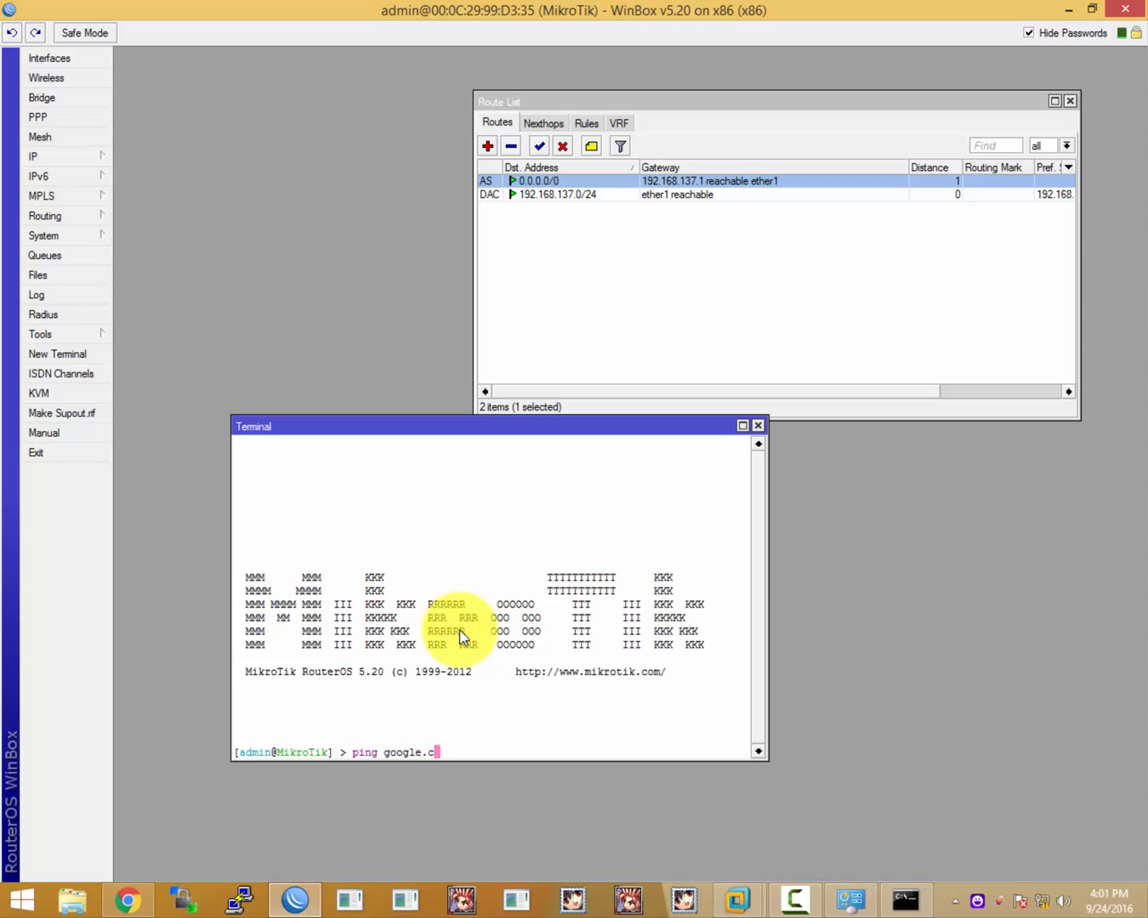
key(Return)
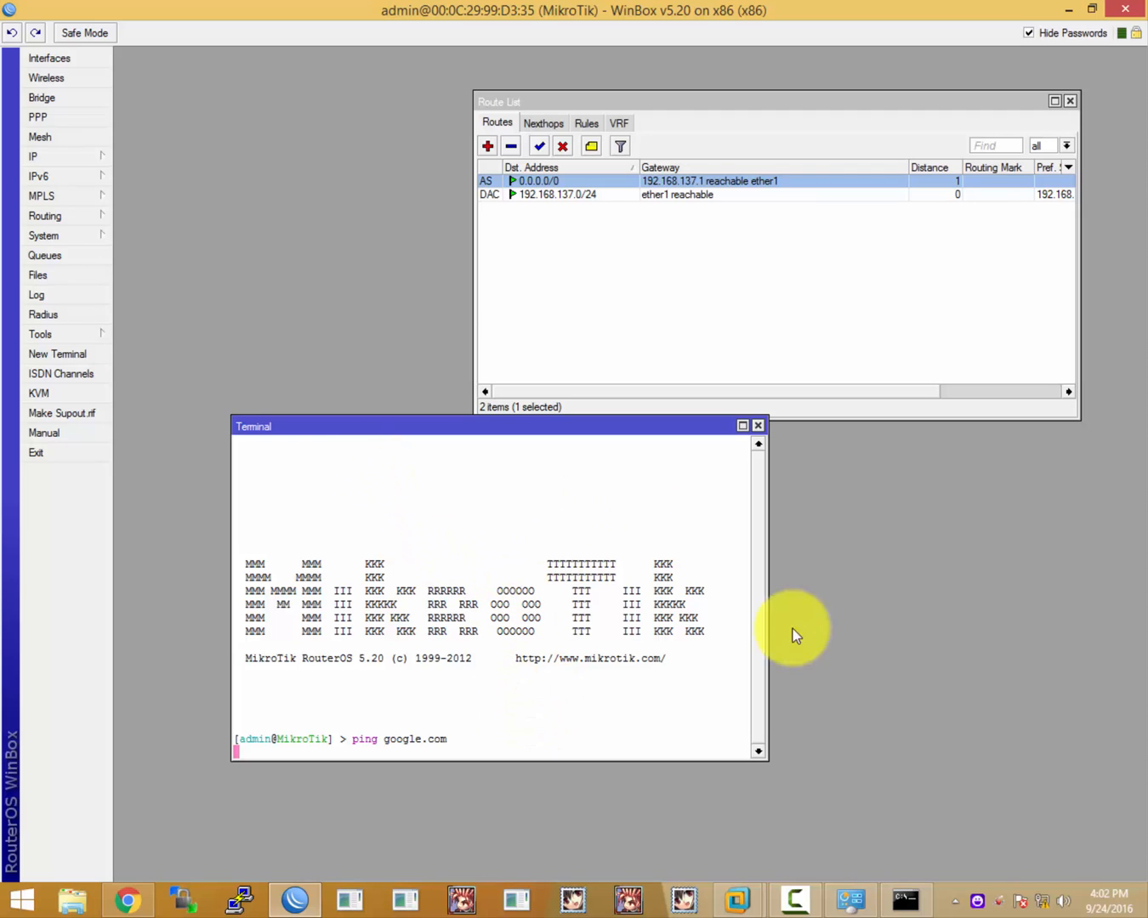
- Open the host's Network Connections, check the Ethernet adapter's status, and return to WinBox
right_click(1040, 899)
click(1041, 884)
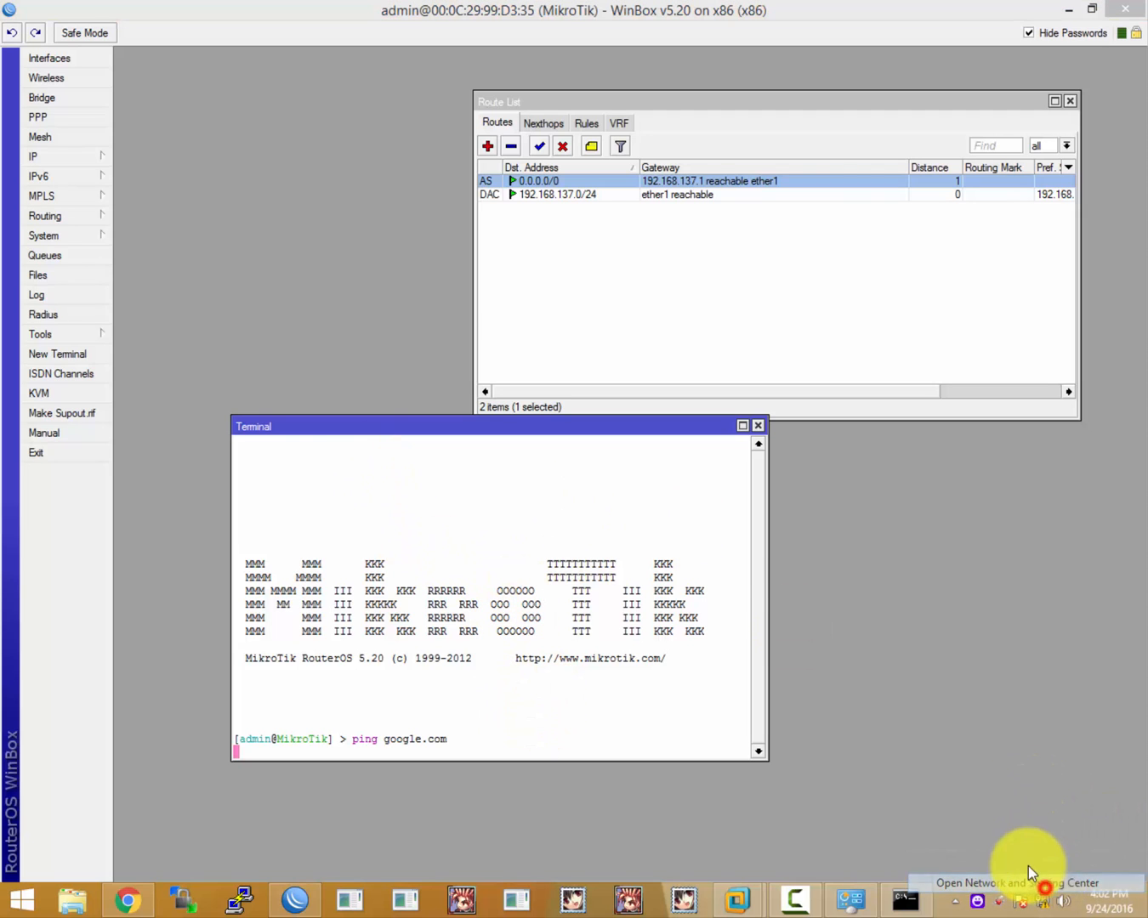
click(480, 130)
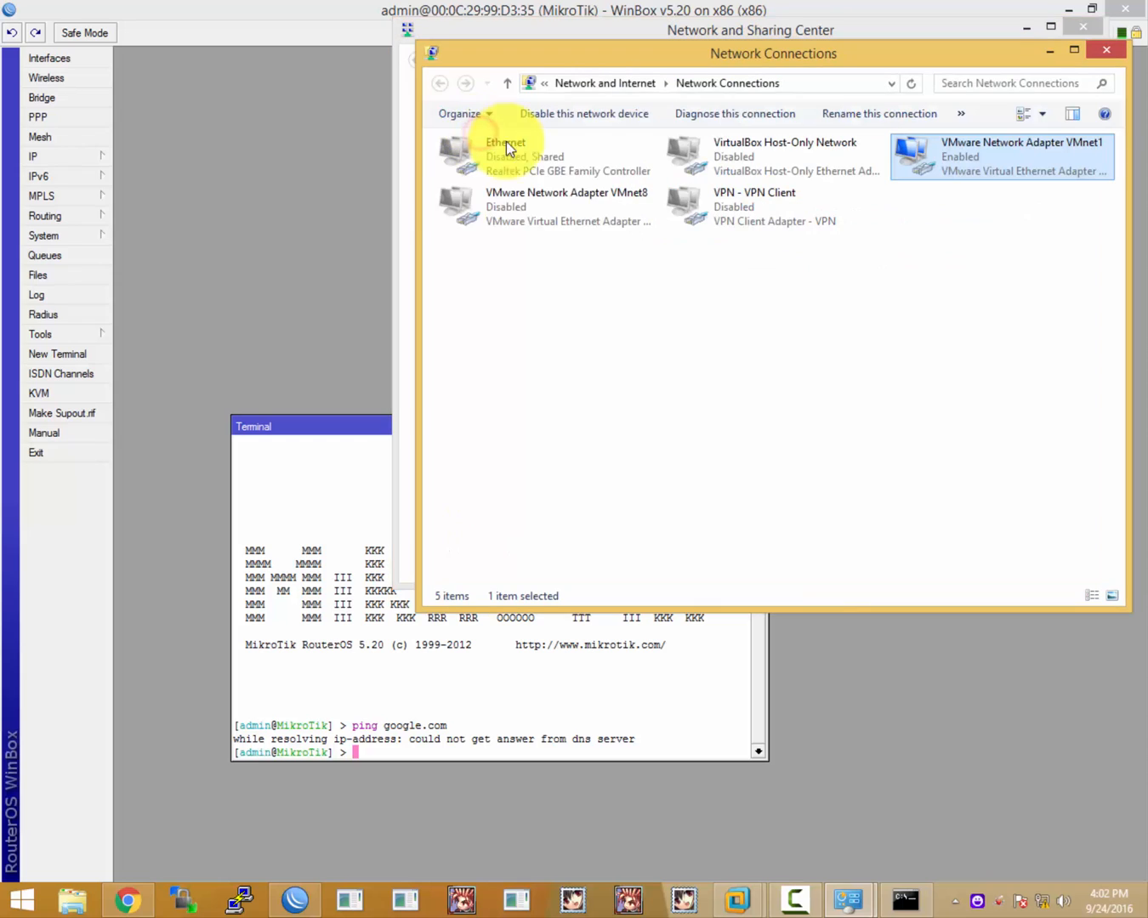
click(516, 150)
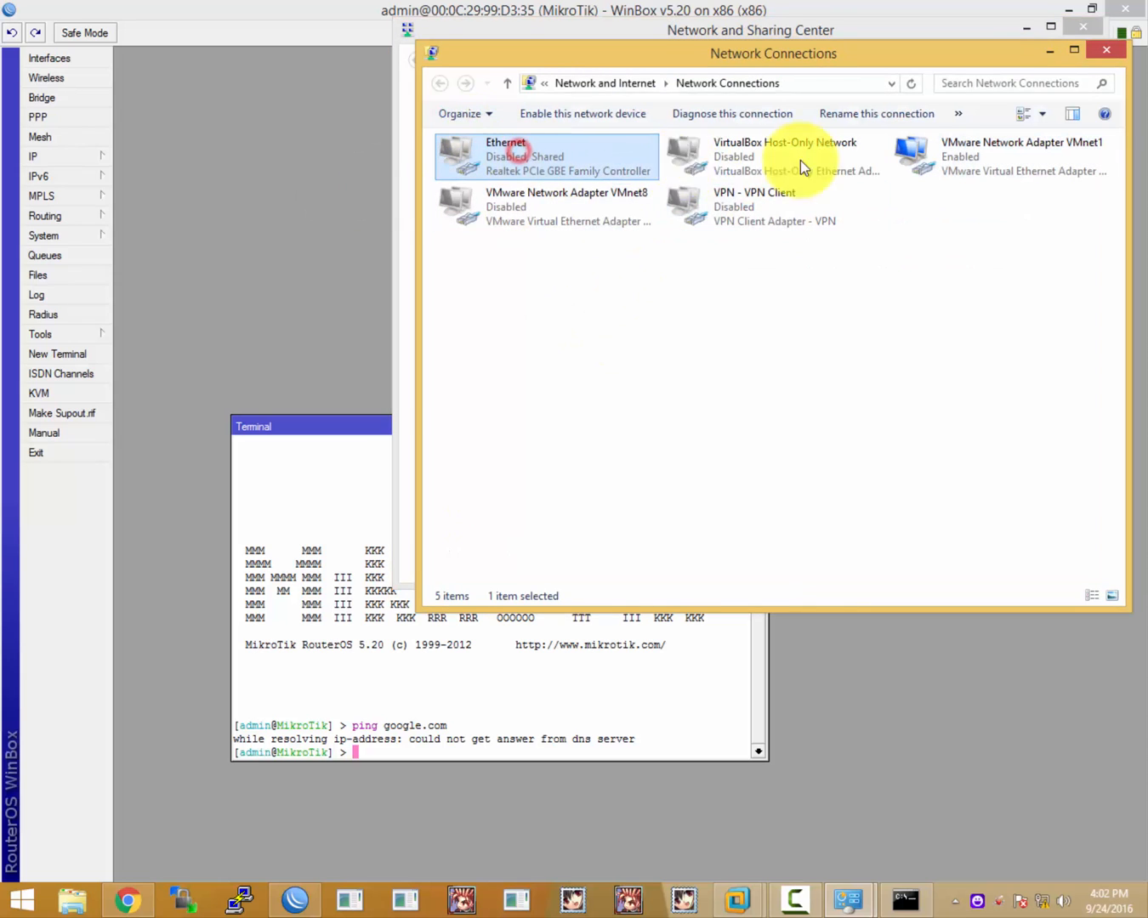
click(592, 307)
click(301, 277)
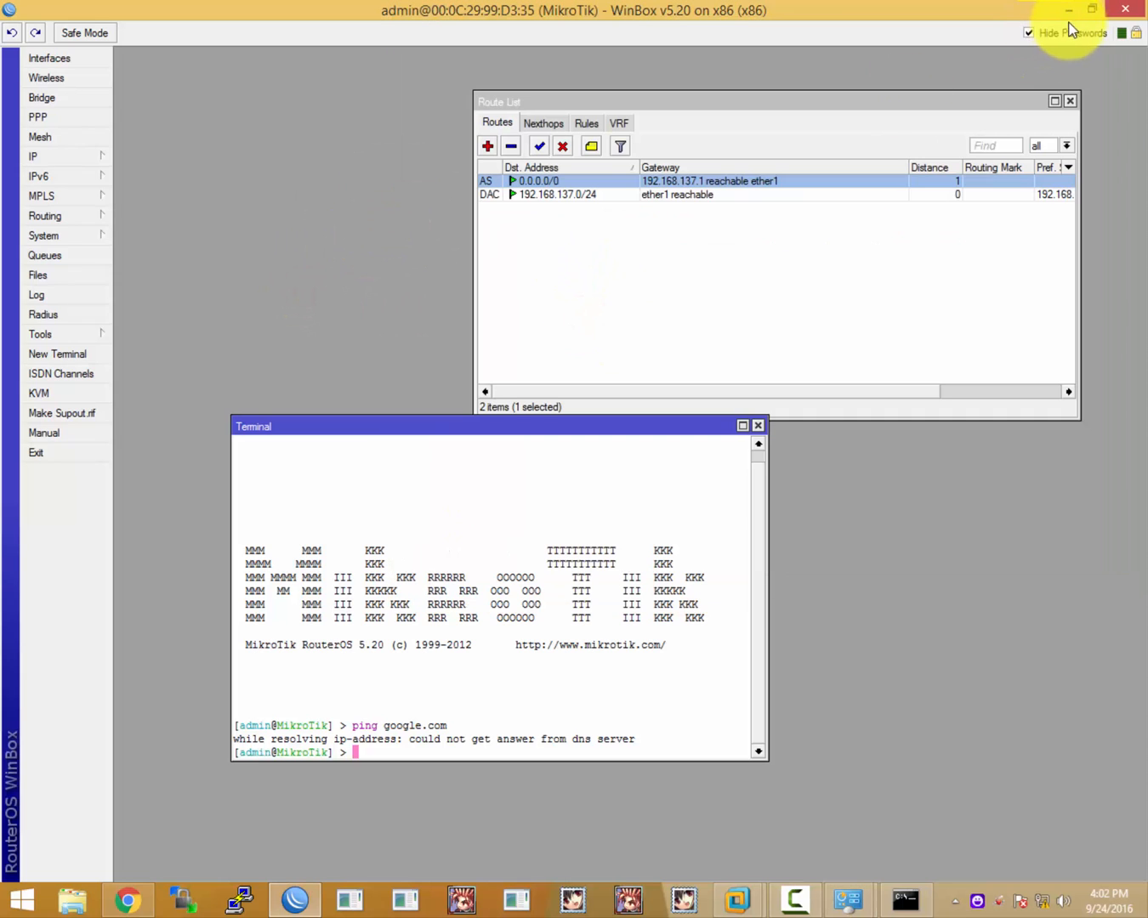
- Close the WinBox session, select the Ethernet adapter in Network Connections, and relaunch the WinBox loader
click(1123, 12)
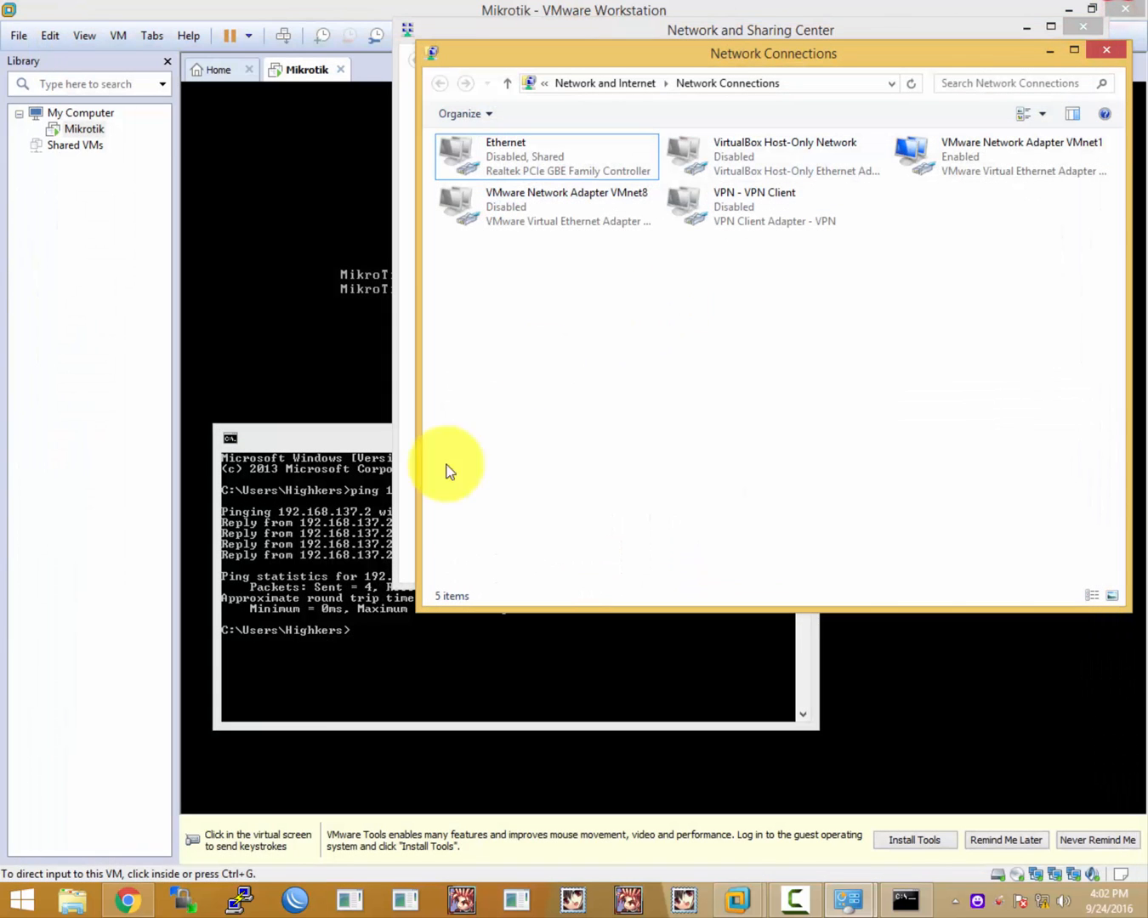
click(512, 174)
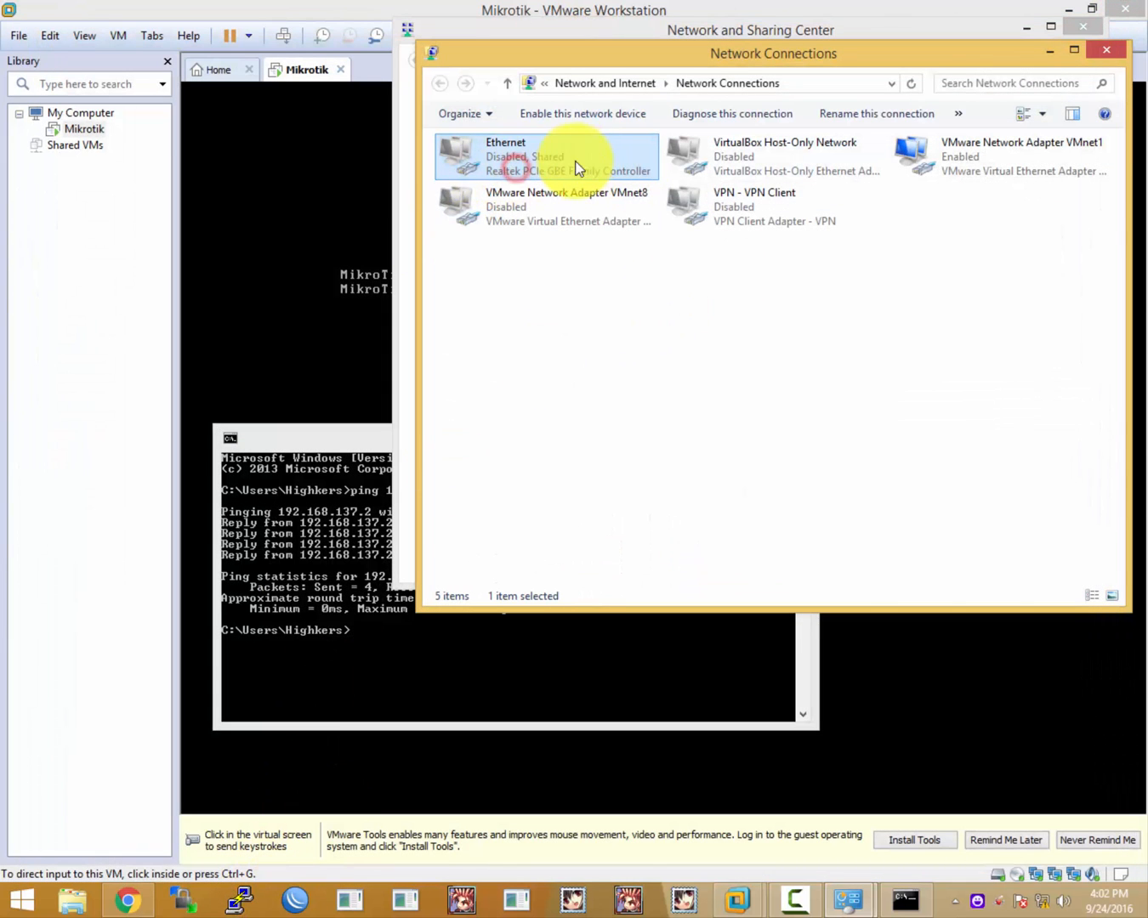
click(297, 903)
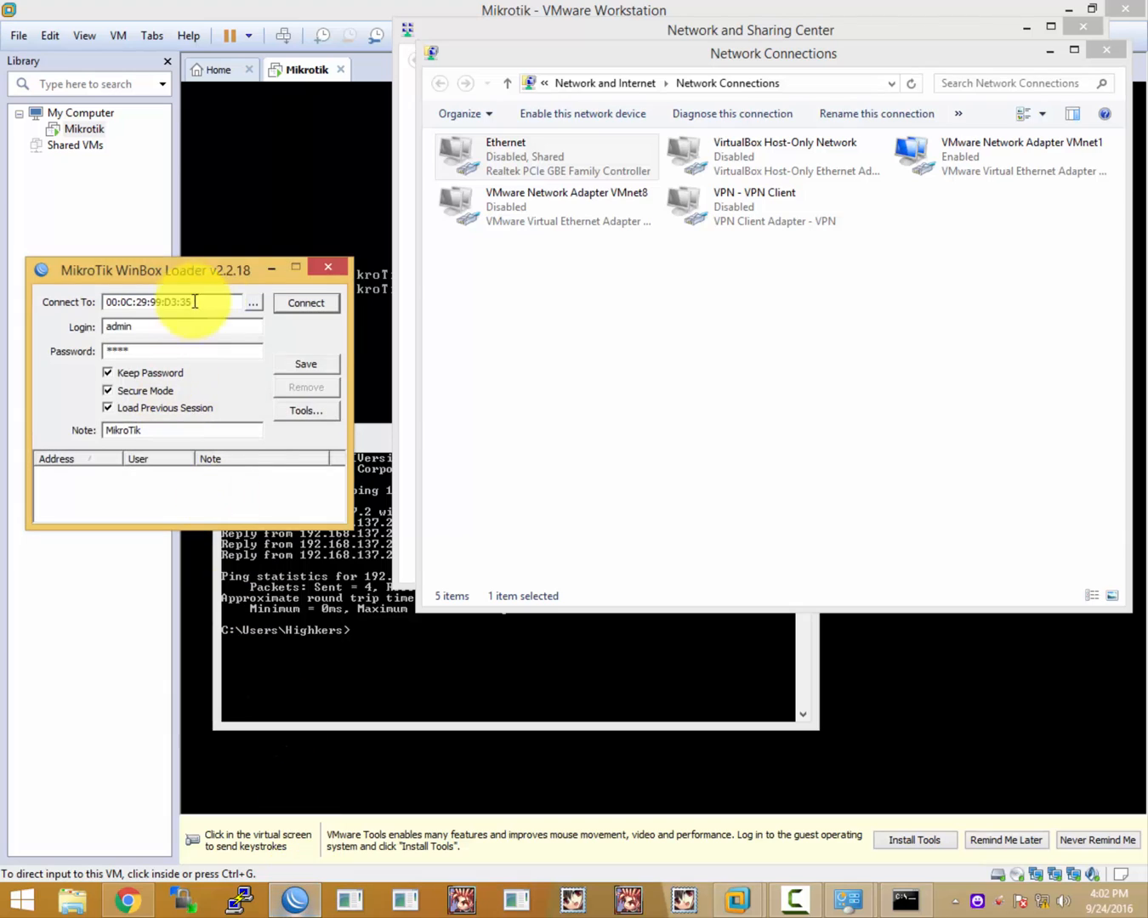
- Replace the MAC address in the WinBox loader with 192.168.137.2 and connect to the router
double_click(224, 296)
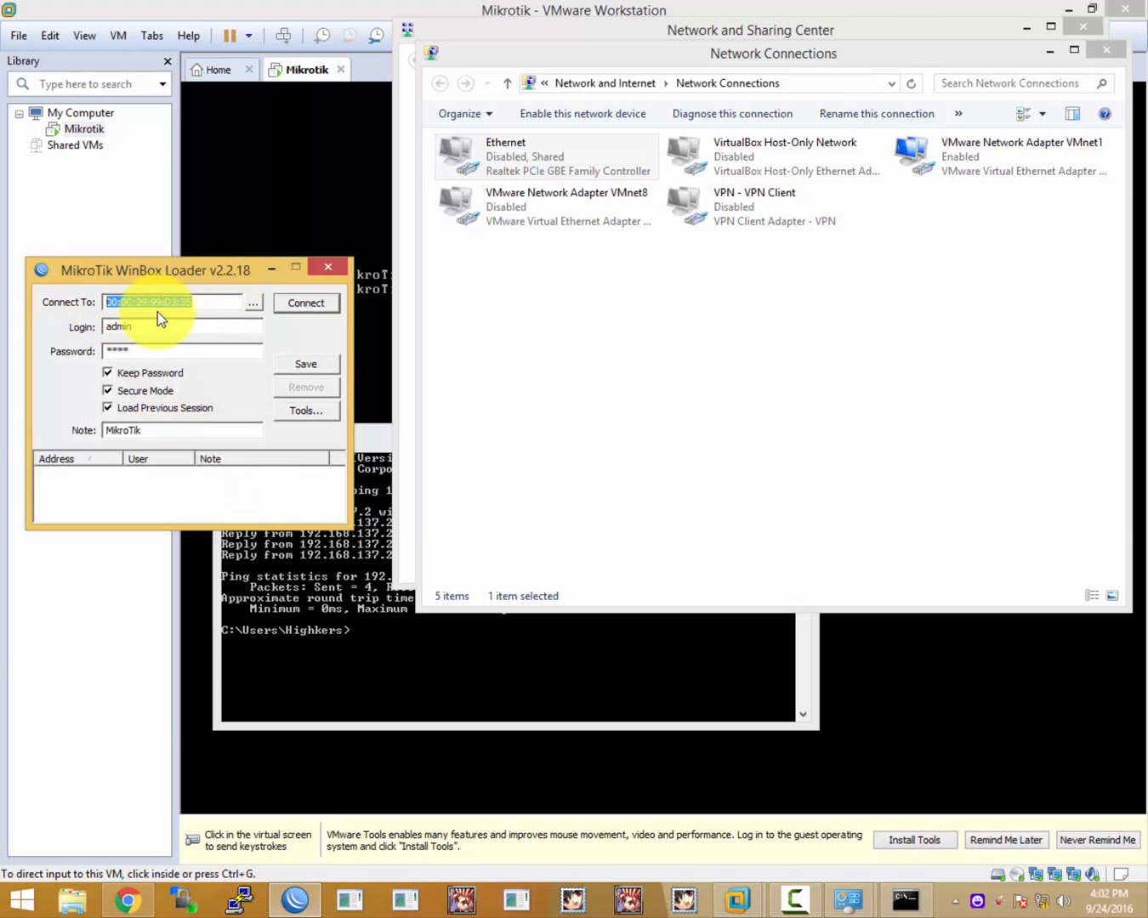
click(205, 297)
mouse_move(204, 303)
mouse_down()
mouse_move(92, 309)
mouse_move(200, 308)
mouse_up()
click(112, 302)
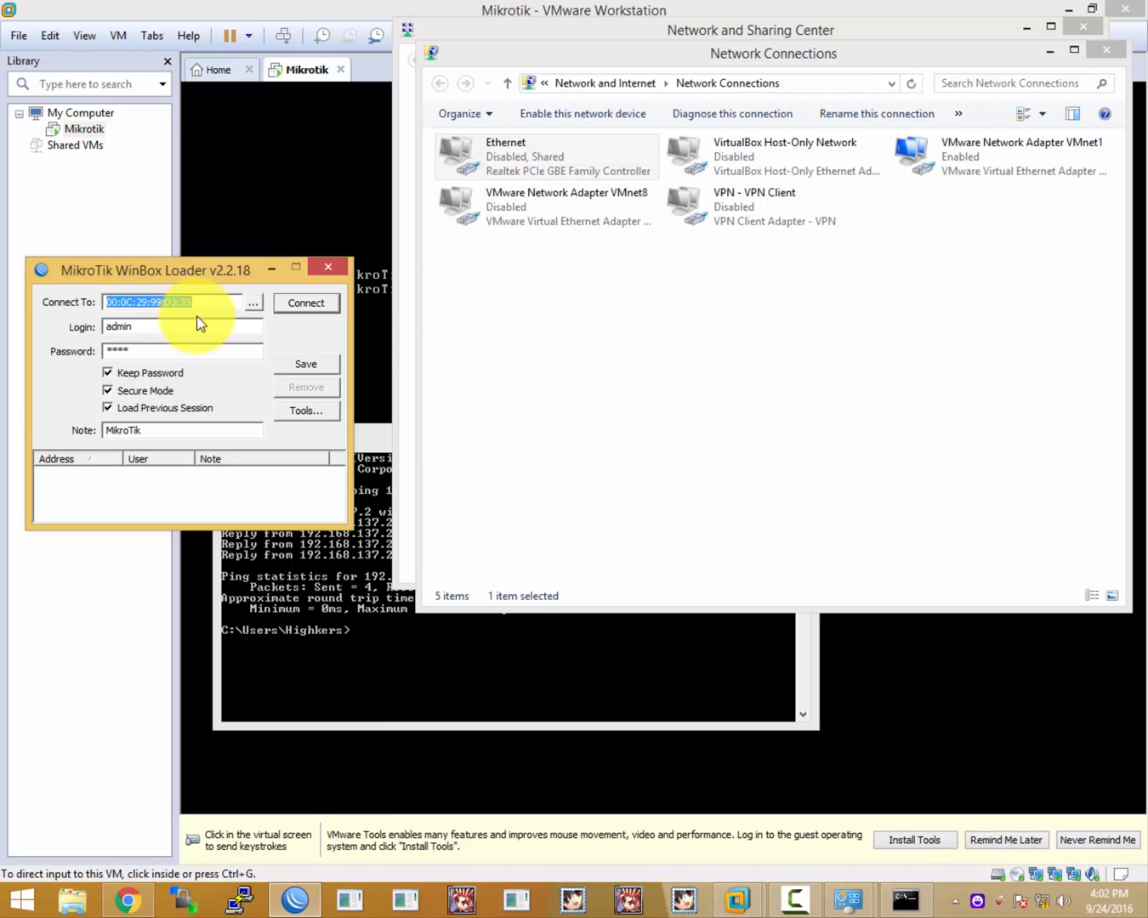
click(206, 302)
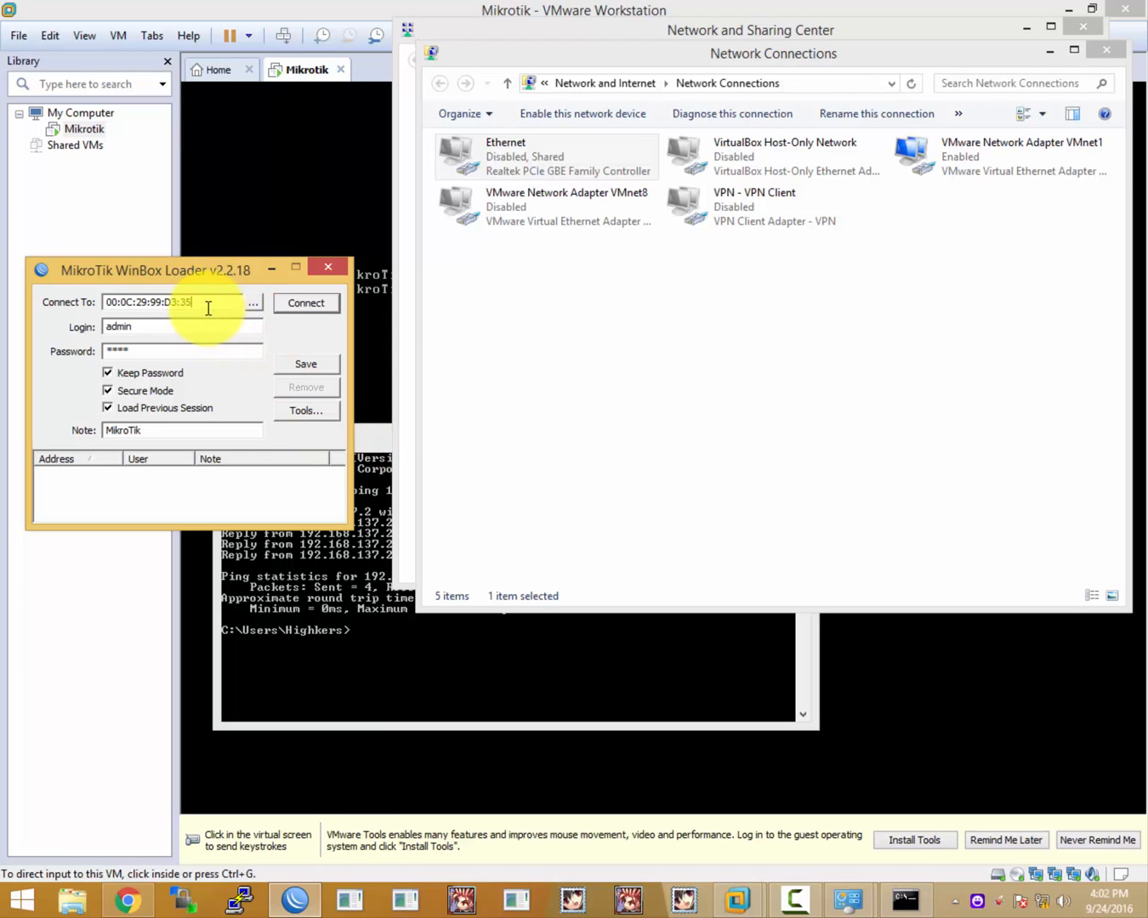
drag(205, 303, 128, 303)
click(339, 617)
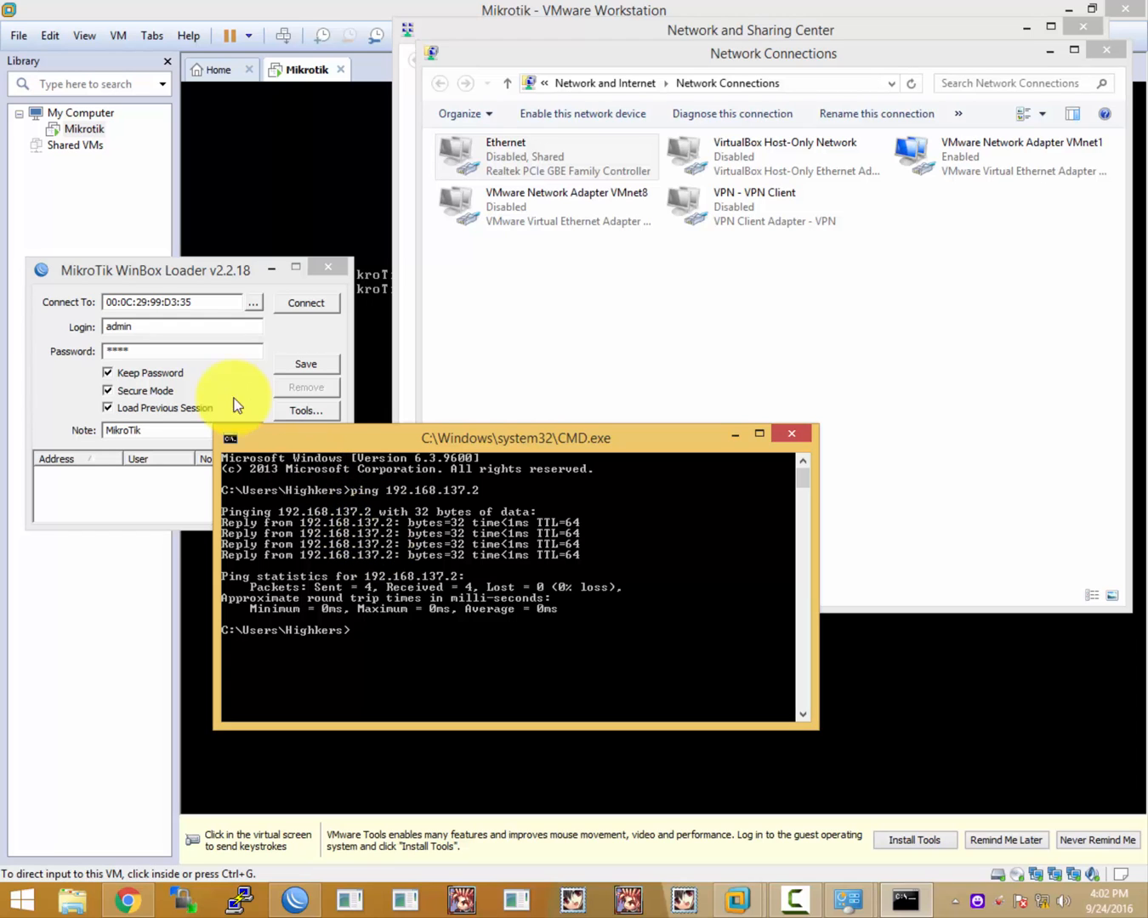
double_click(197, 303)
text(192.1)
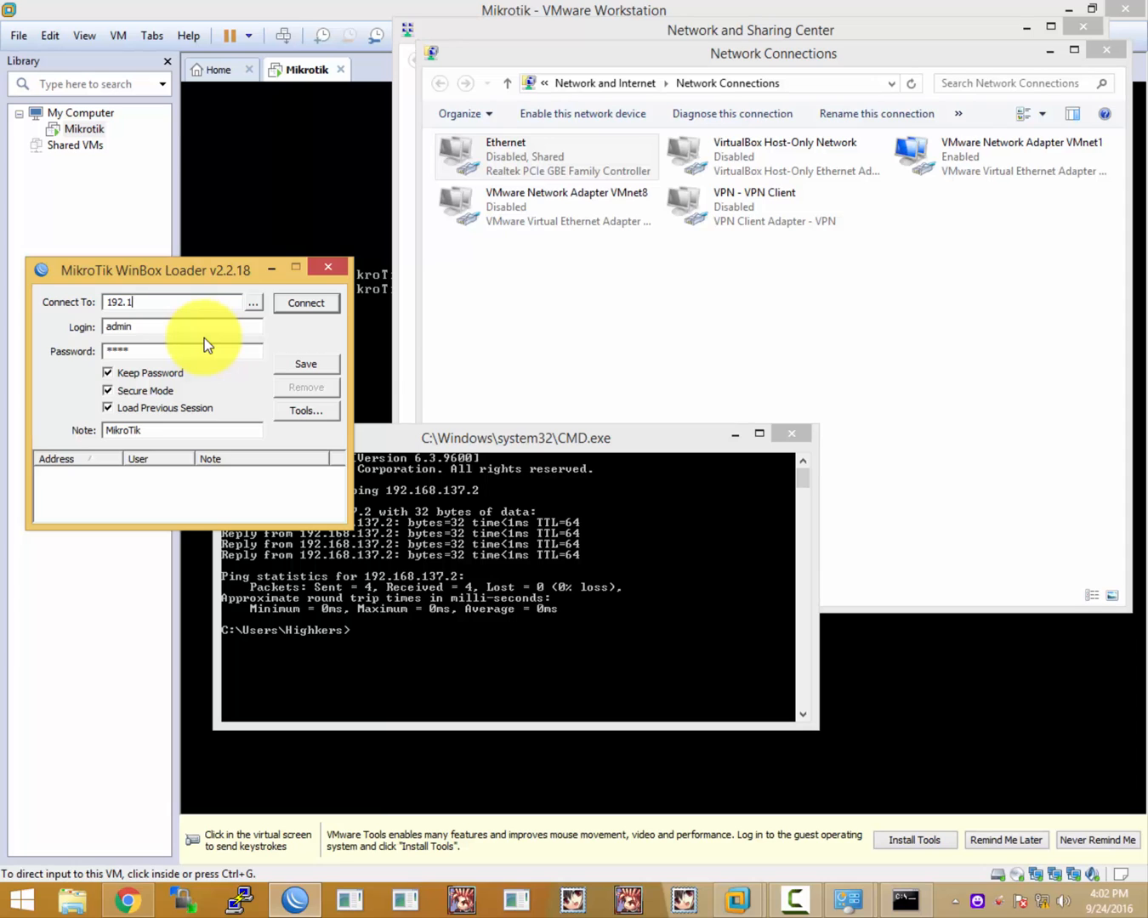
text(68.137.2)
click(329, 303)
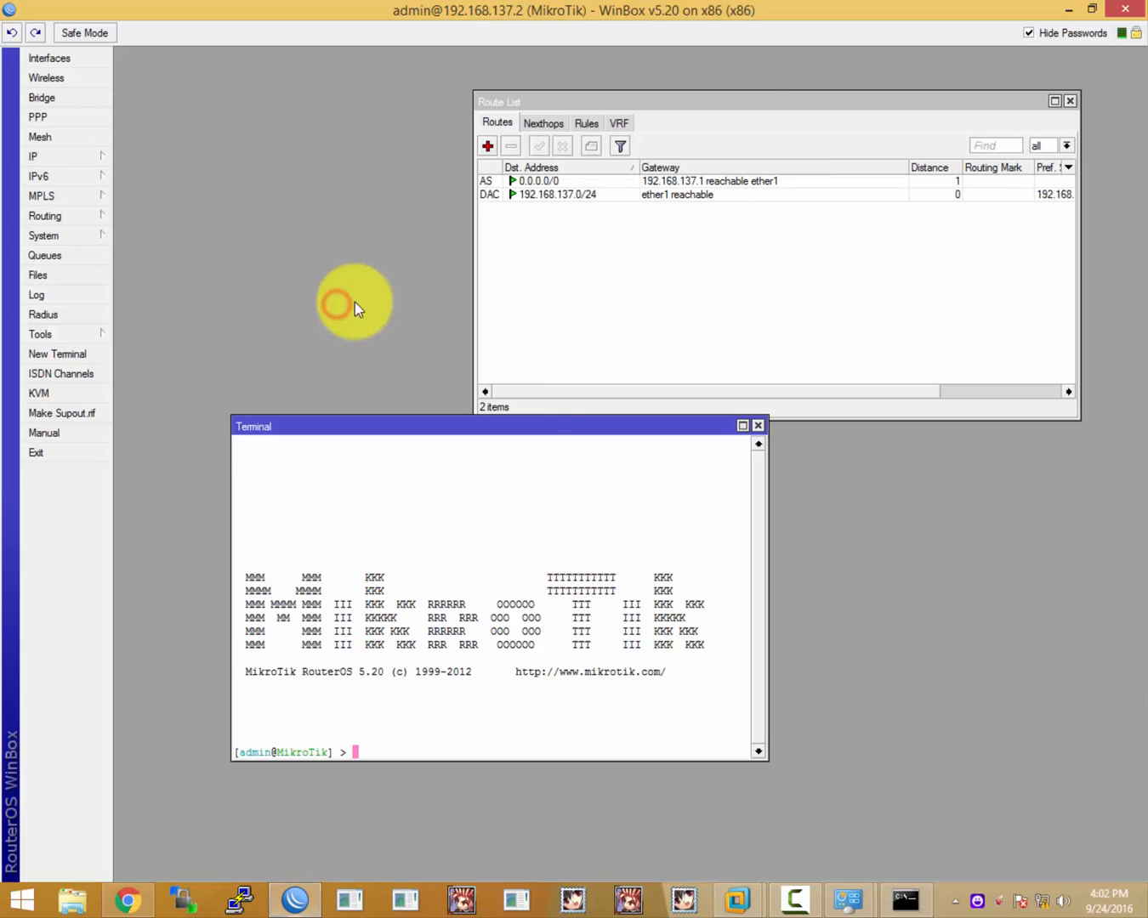
- Close the WinBox session and enable the host's Ethernet adapter in Network Connections
click(606, 274)
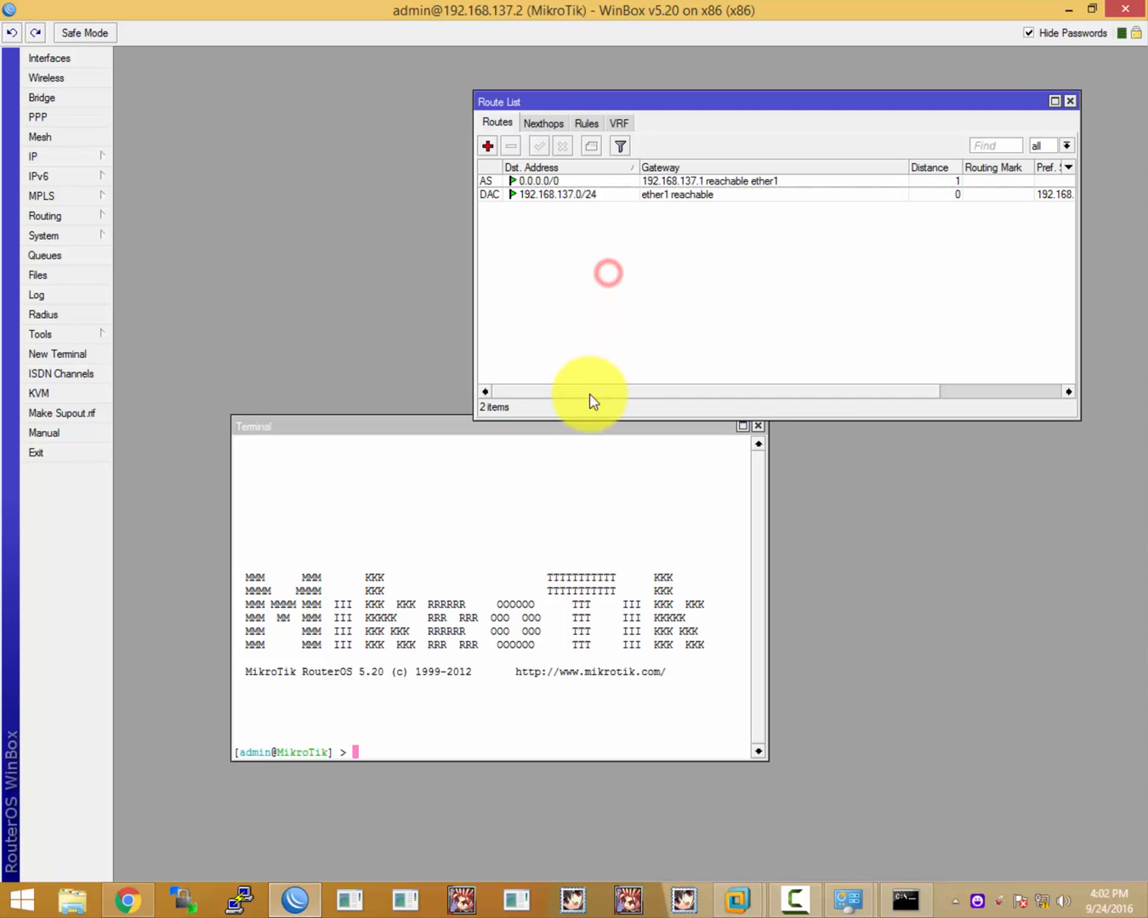
click(1137, 8)
click(624, 308)
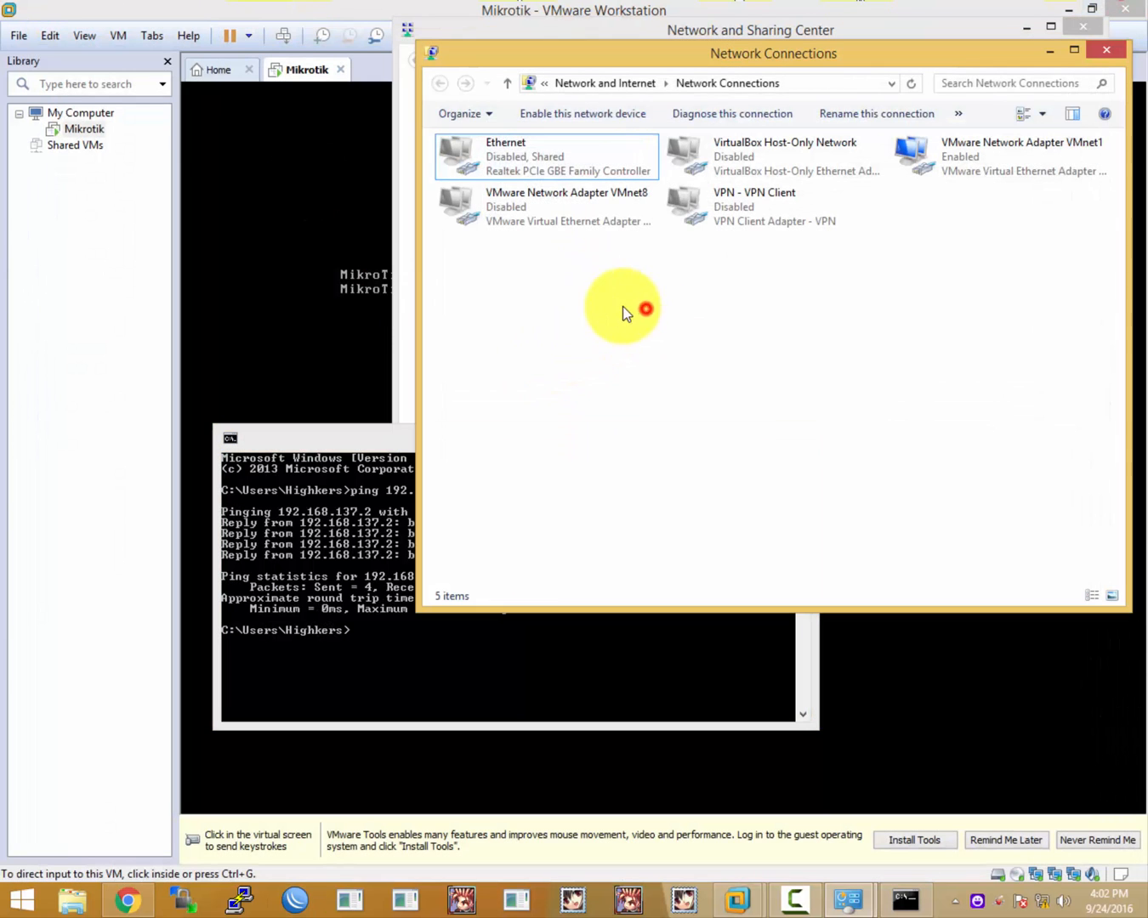
click(510, 158)
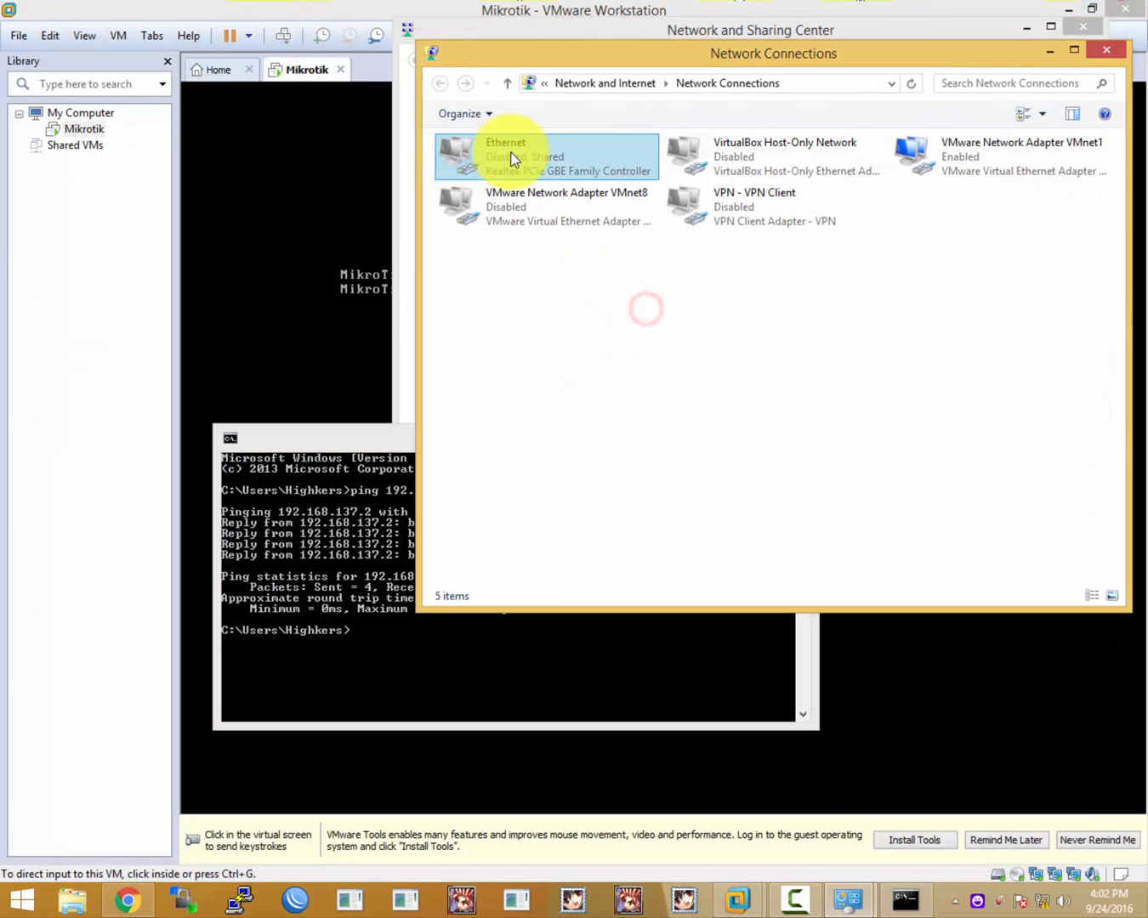
click(566, 164)
click(557, 255)
click(556, 157)
right_click(568, 155)
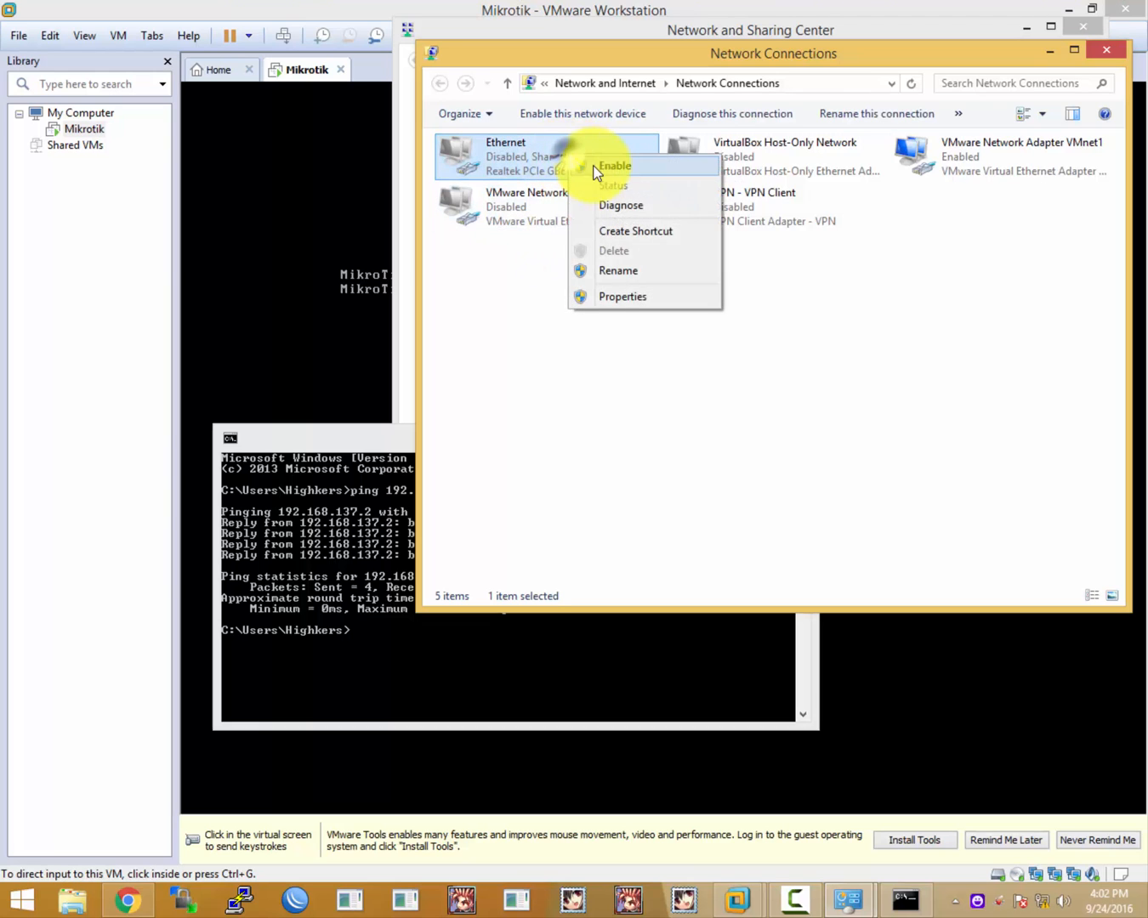
click(596, 167)
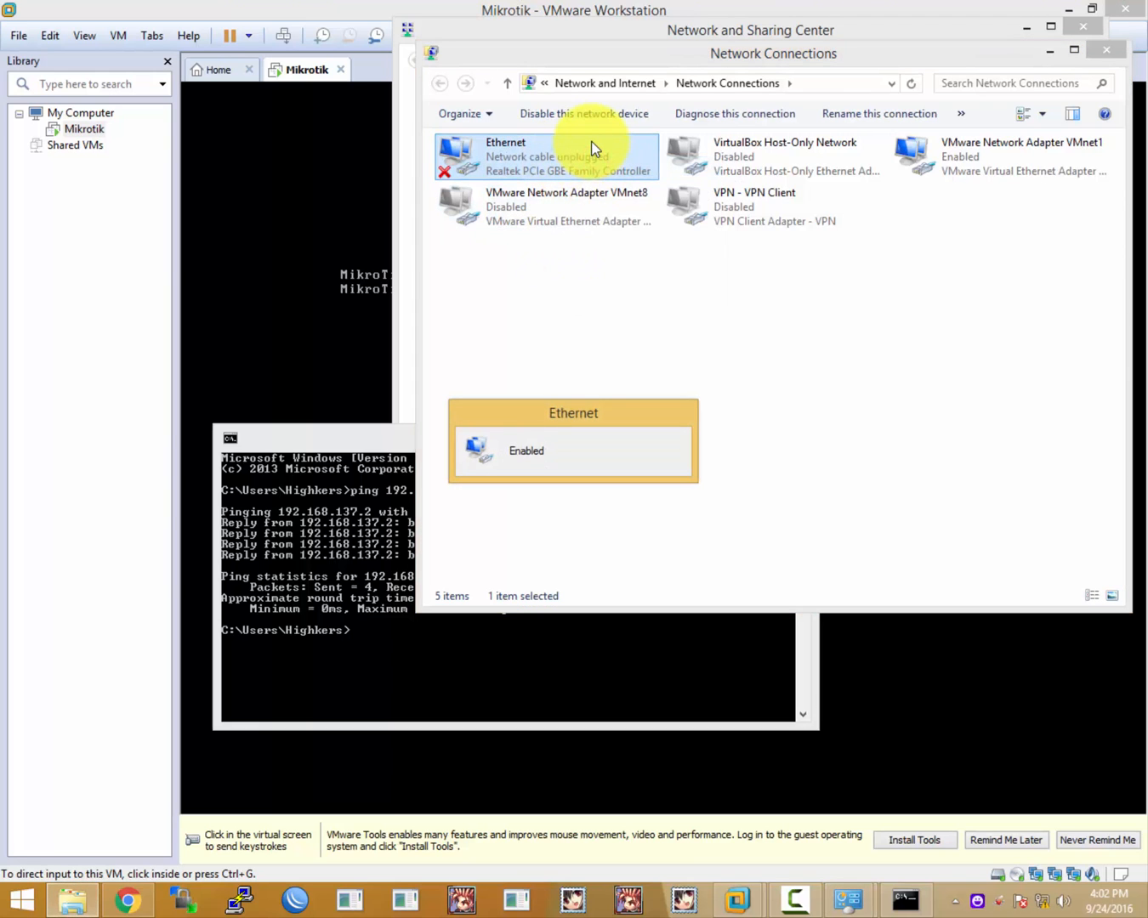
click(662, 344)
click(543, 155)
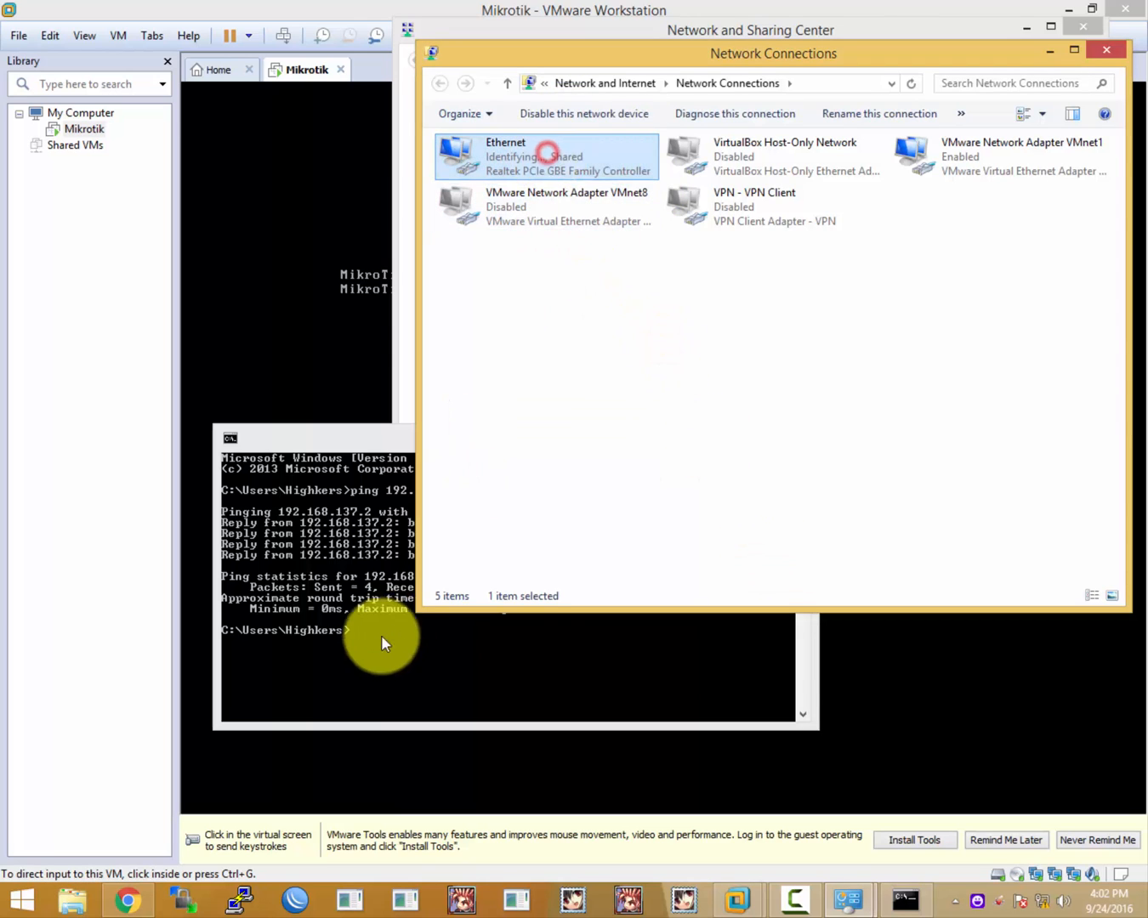
- Ping google.com from the host's Command Prompt to test its internet connection
click(377, 640)
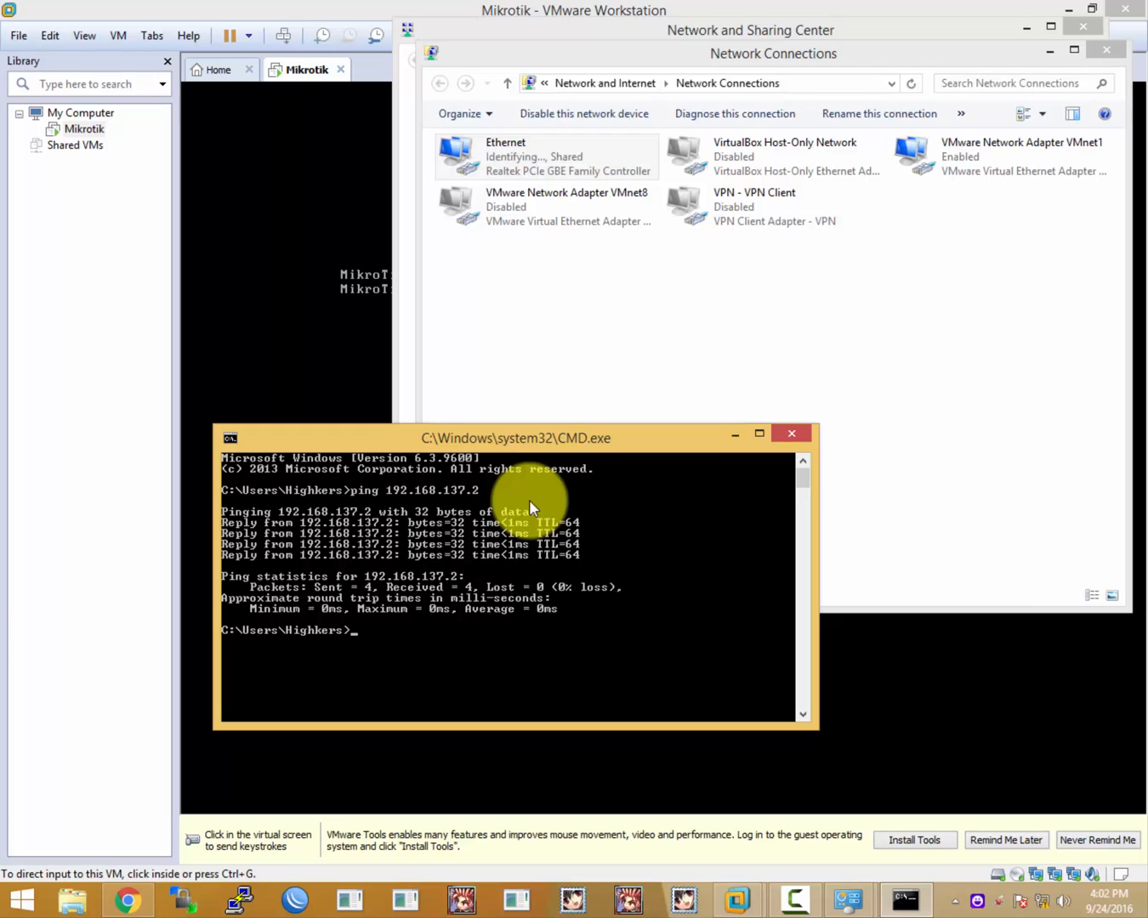
text(ping google.com)
key(Return)
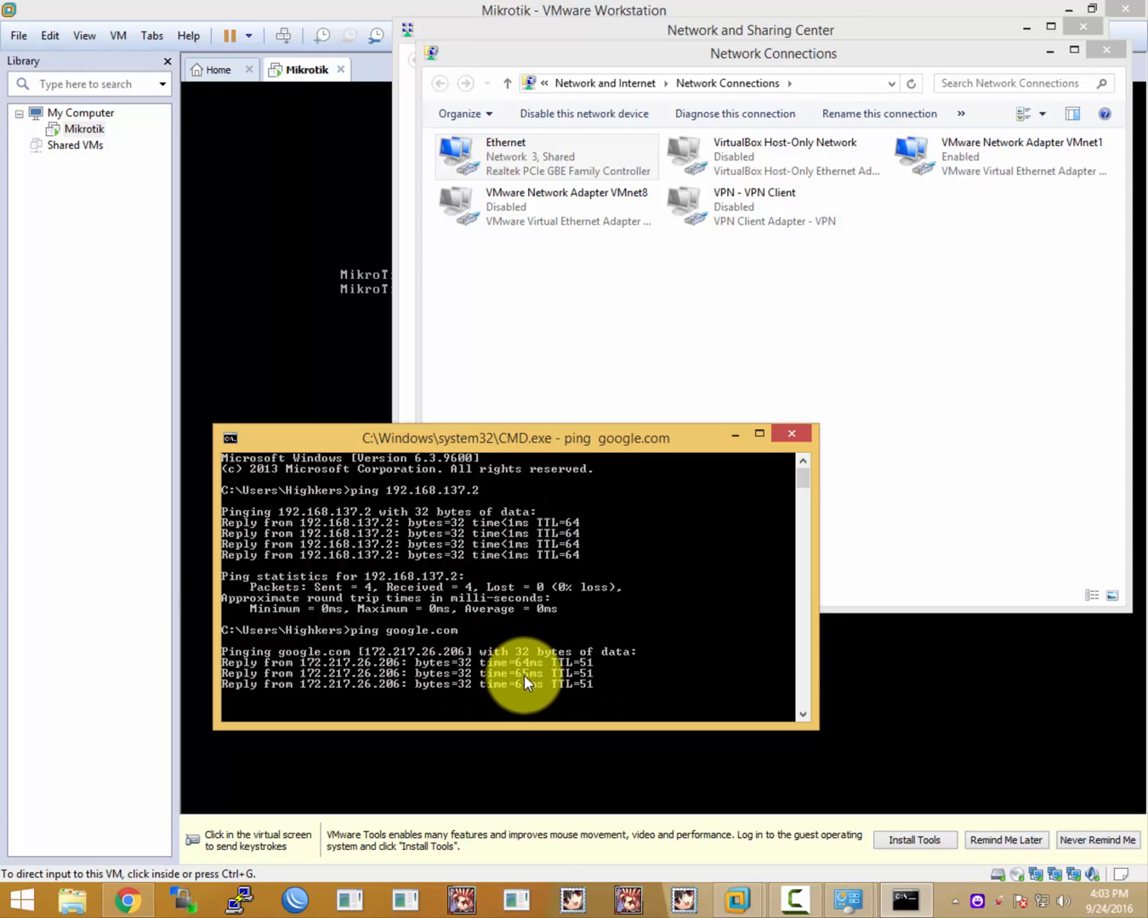
- Relaunch the WinBox loader and reconnect to the router at 192.168.137.2
click(294, 900)
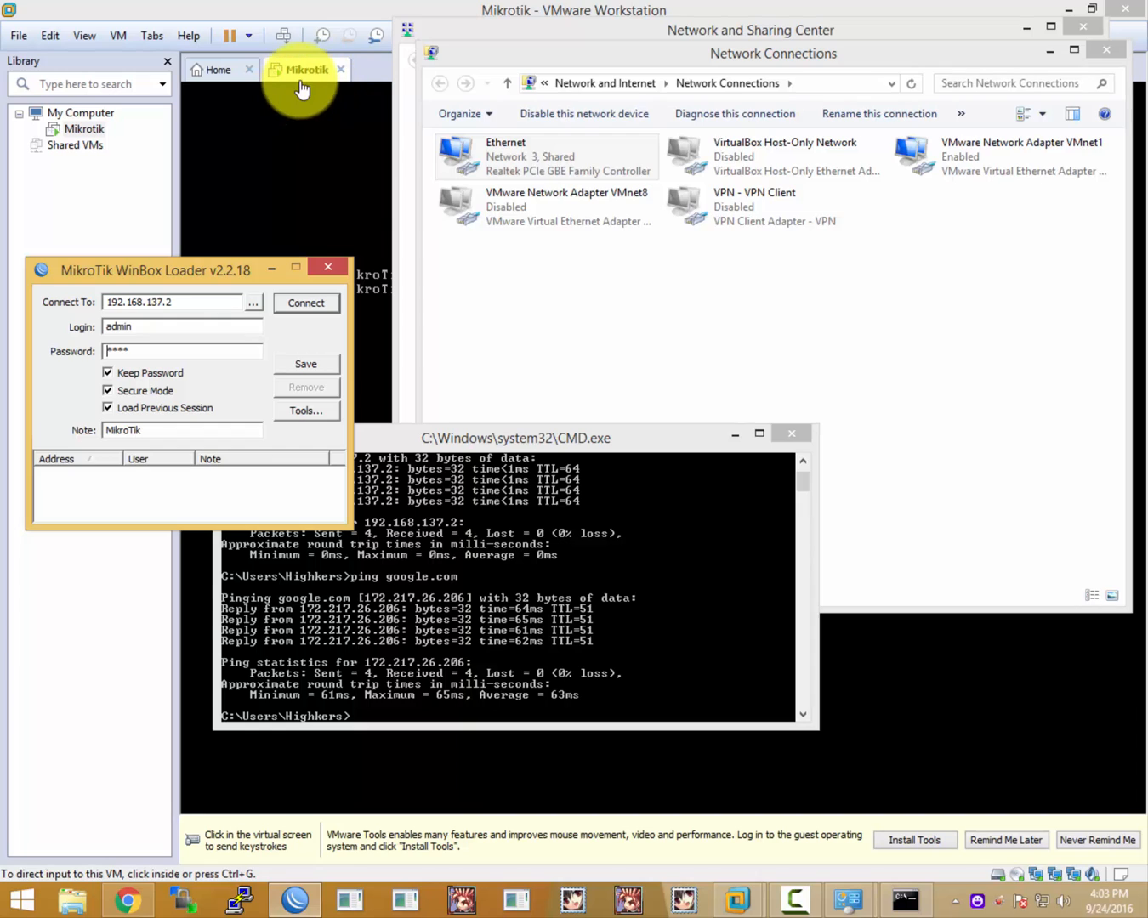
drag(194, 303, 111, 302)
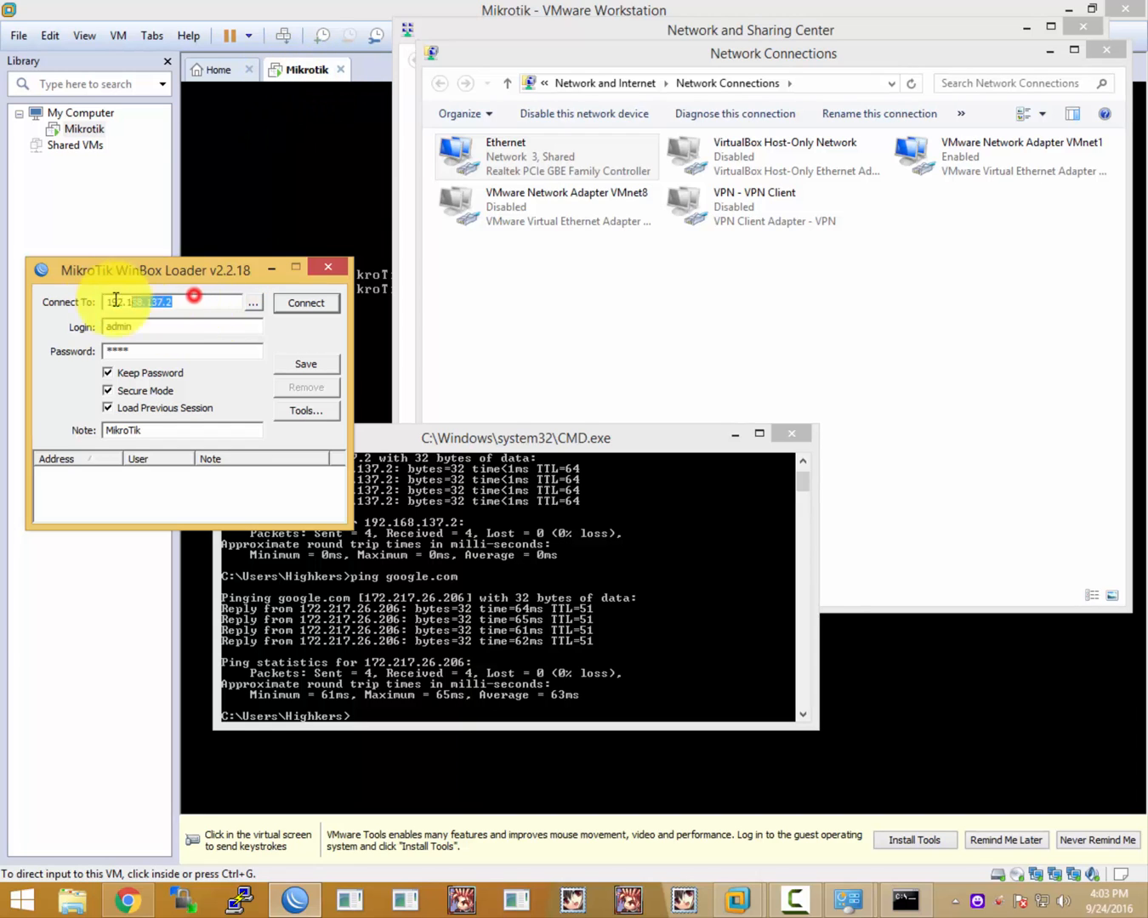
double_click(189, 302)
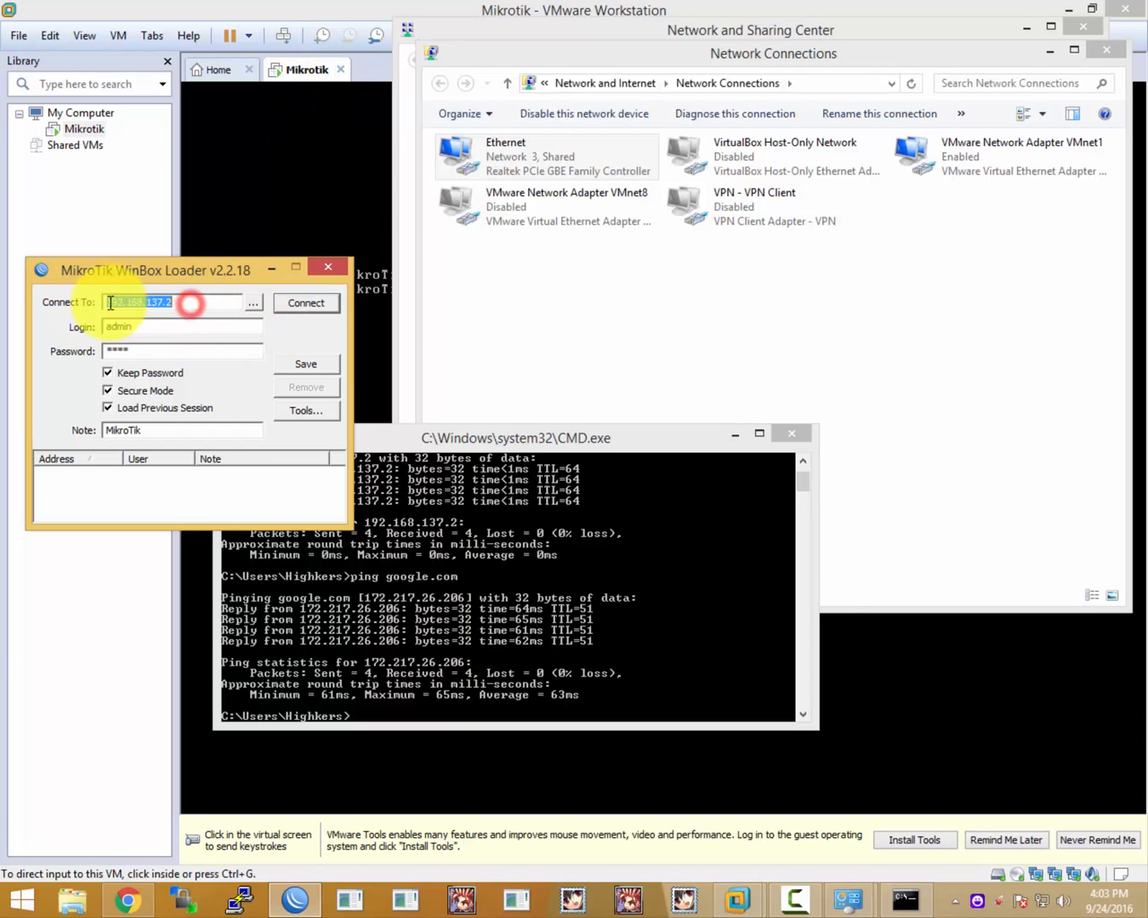
click(168, 304)
click(299, 306)
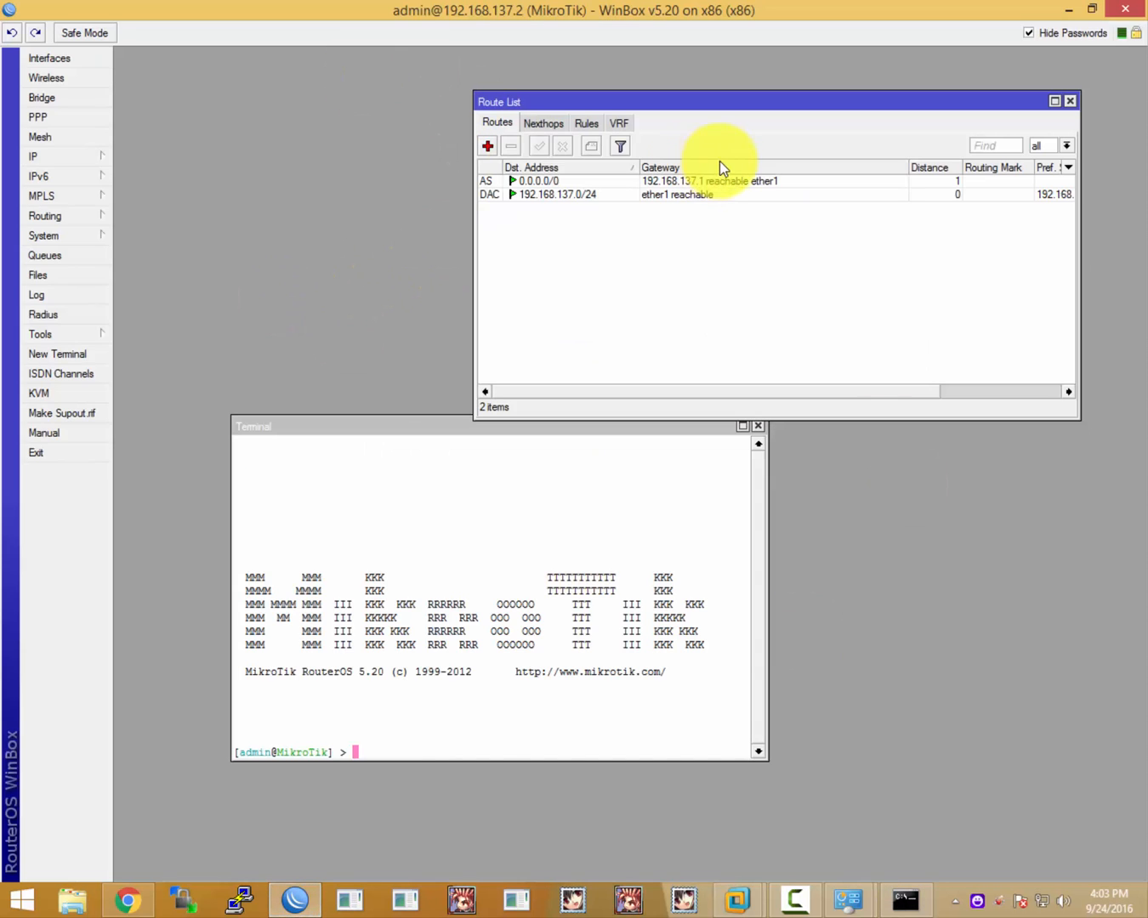
- Launch a second WinBox loader and pick the discovered RB750 router at 192.168.1.2
click(291, 900)
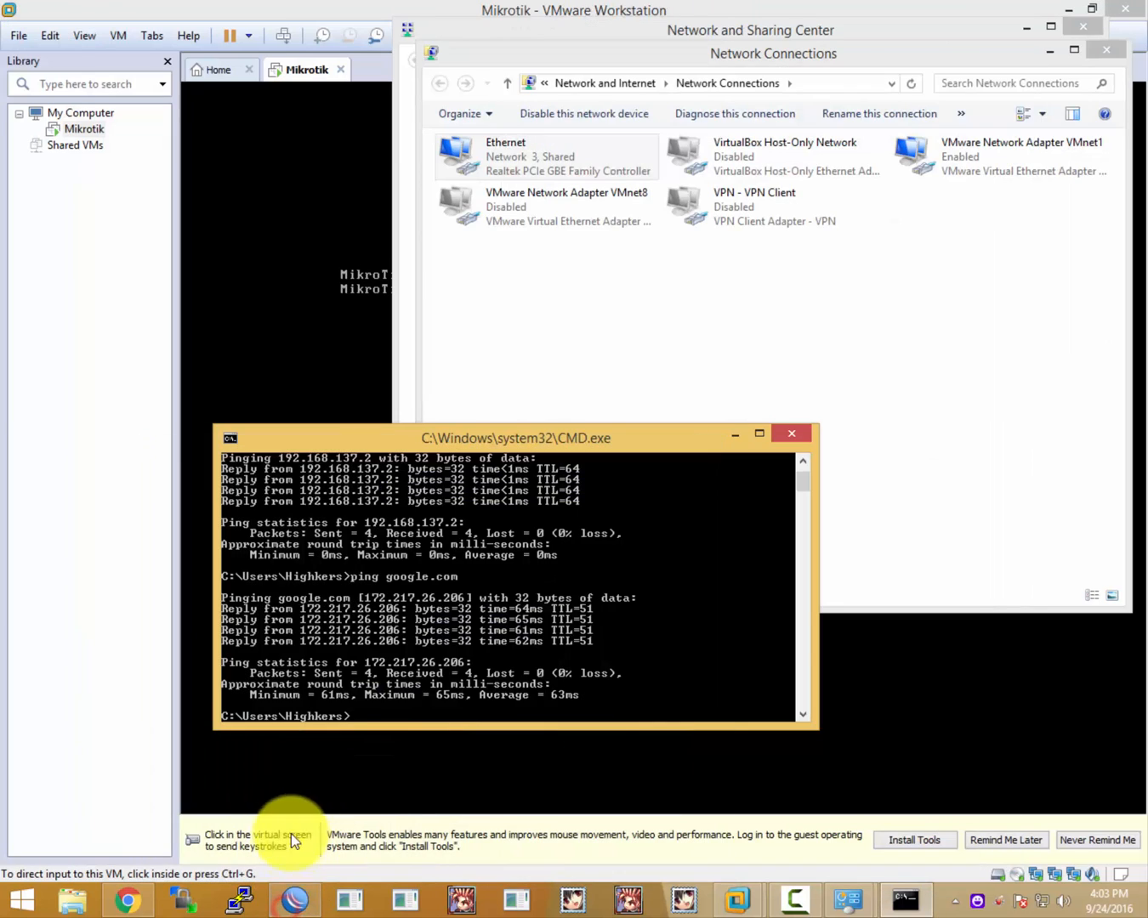
click(291, 899)
right_click(288, 900)
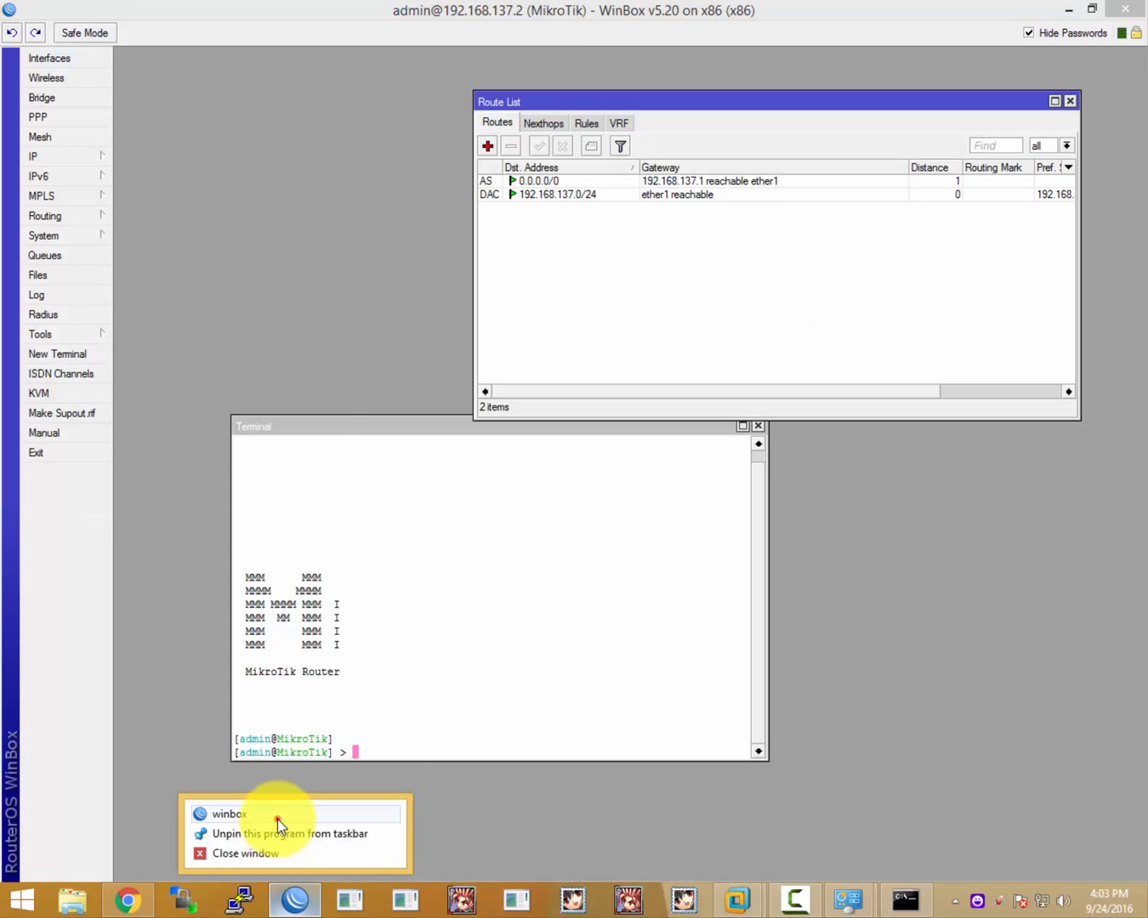
click(277, 819)
click(253, 303)
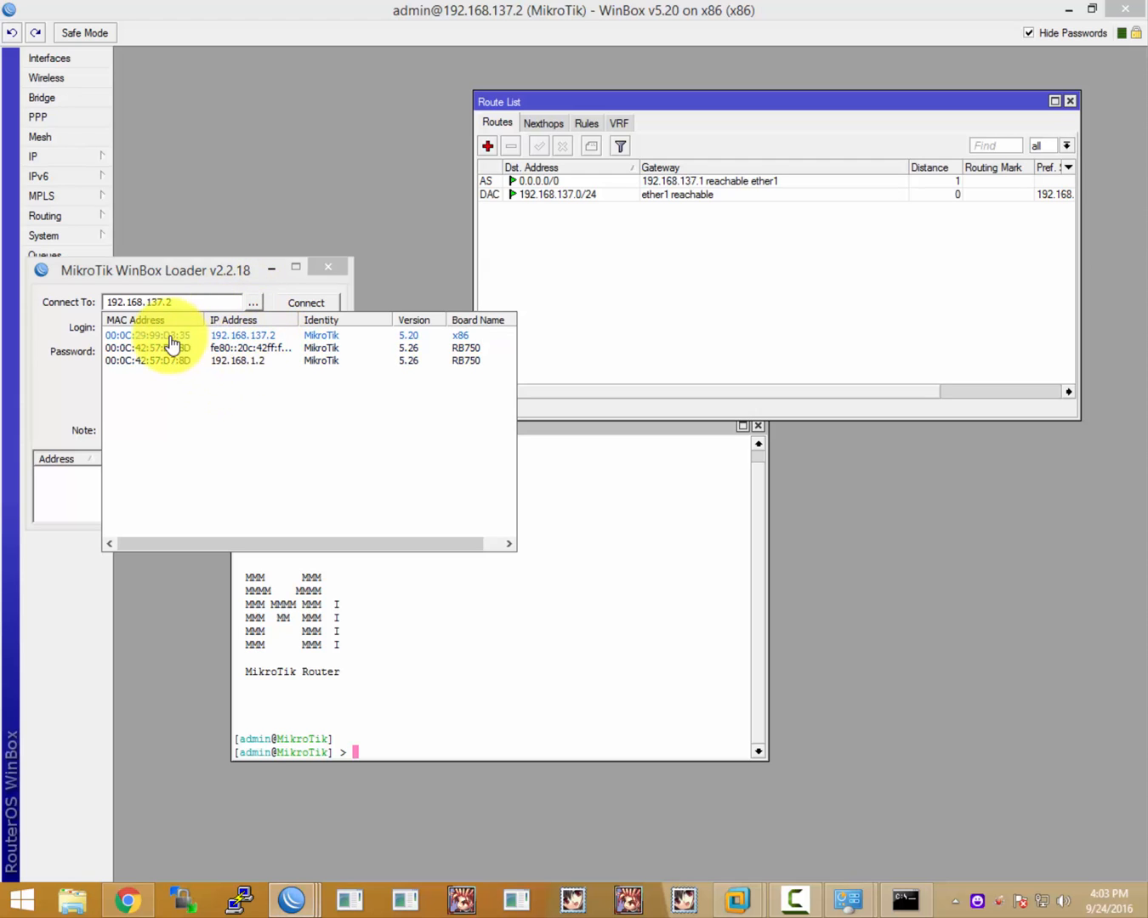
click(254, 372)
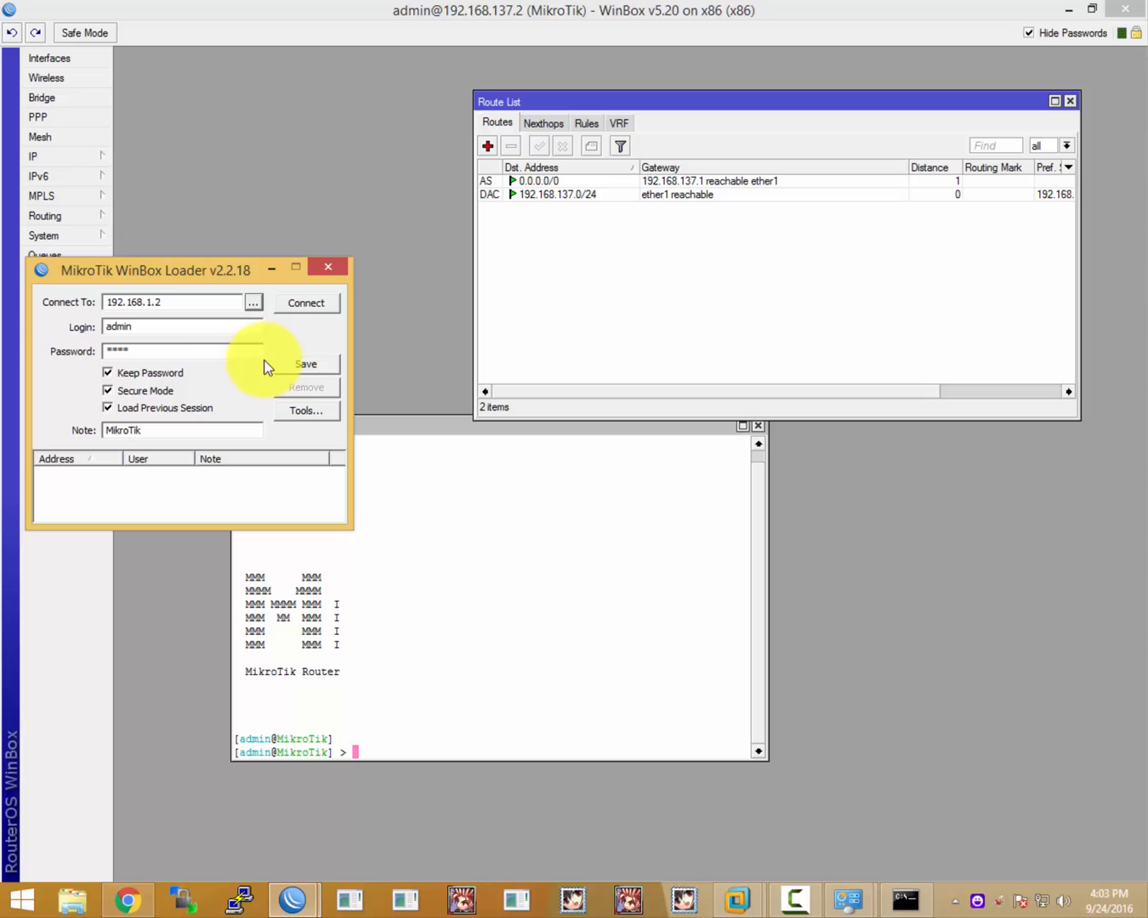
- Enter the login password for the router at 192.168.1.2 and connect to it
double_click(180, 347)
text(**)
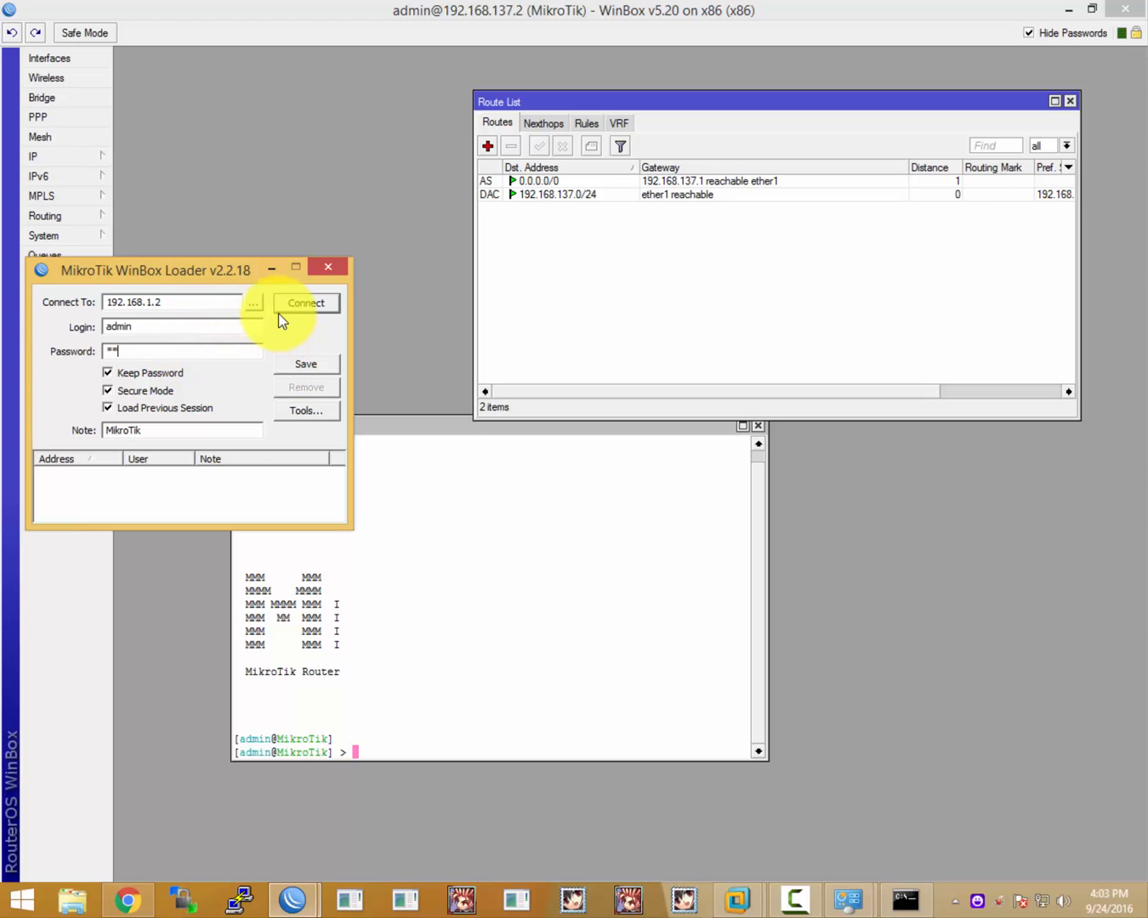
key(BackSpace)
key(BackSpace)
text(**********)
click(278, 311)
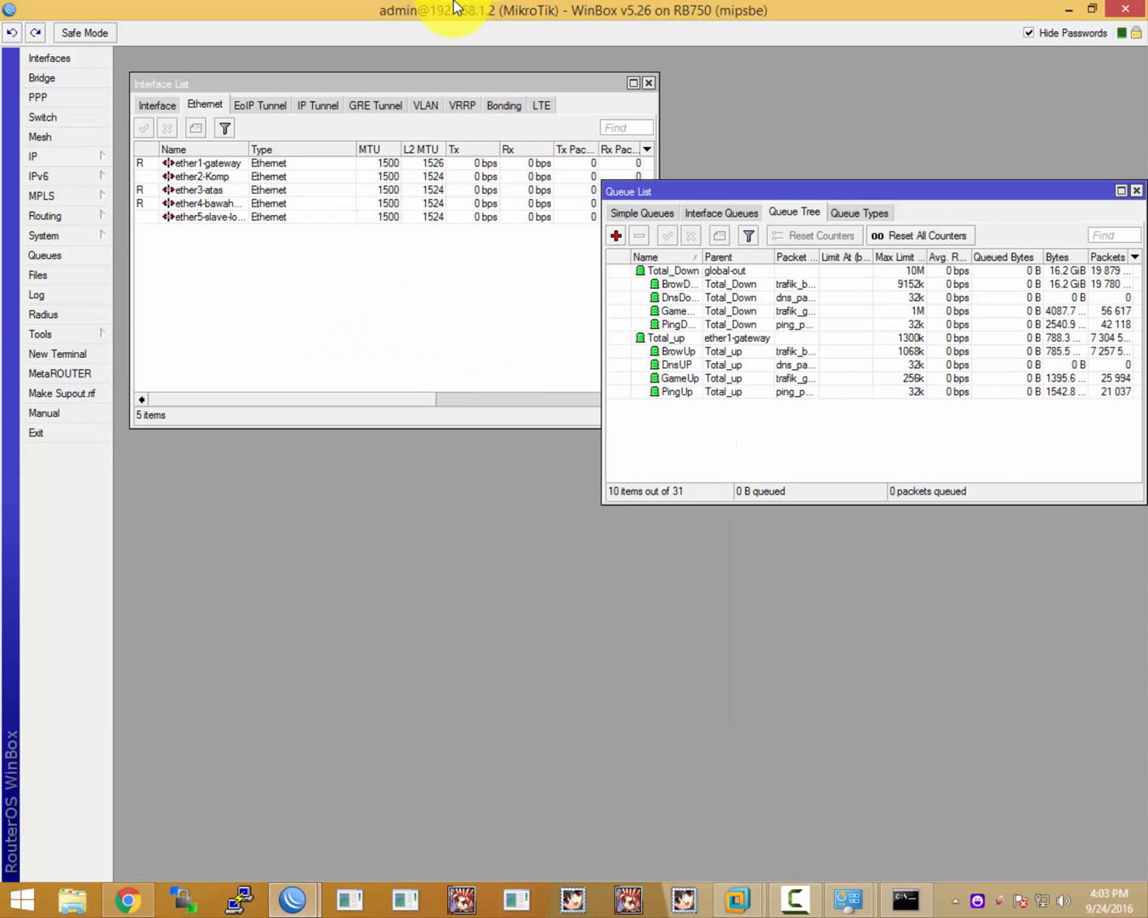
- Restore the RB750 router's WinBox window to a smaller size and examine the entries in its Ethernet interface list
double_click(452, 9)
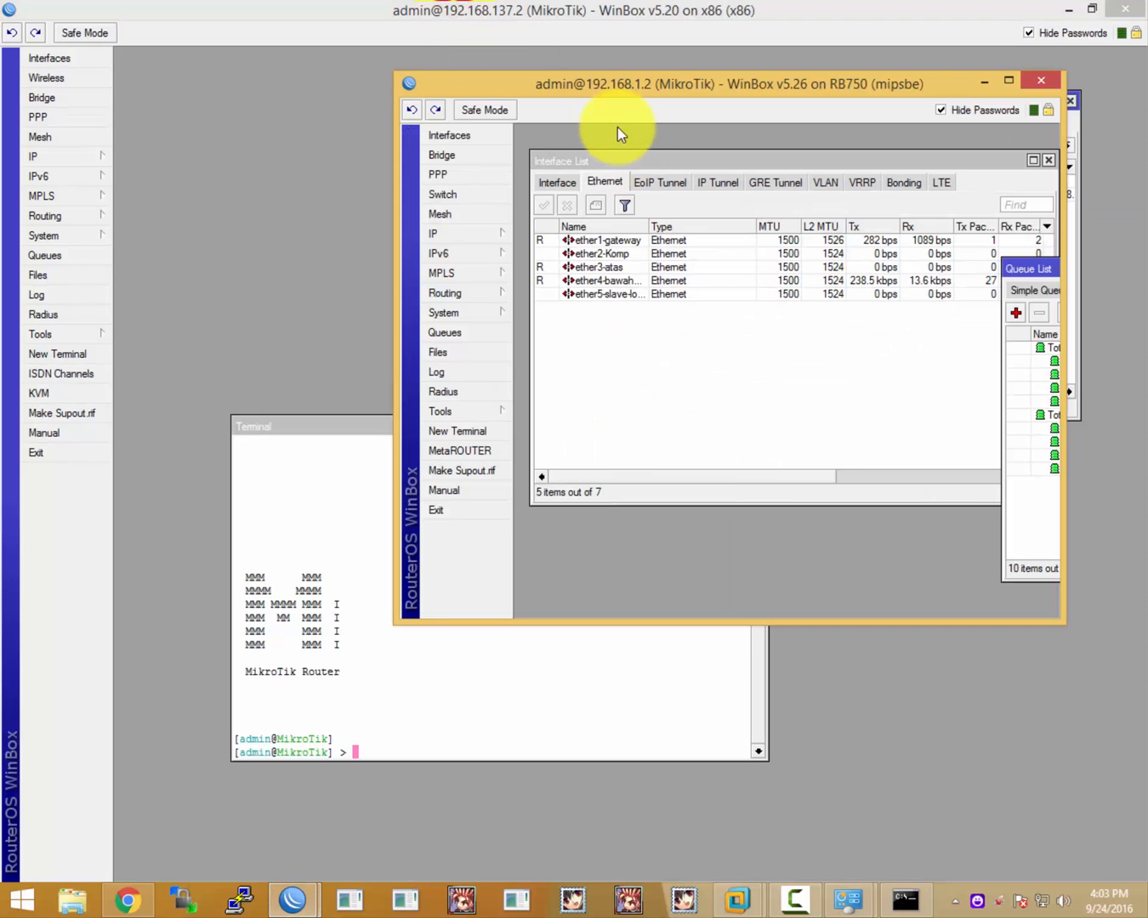
drag(599, 89, 425, 90)
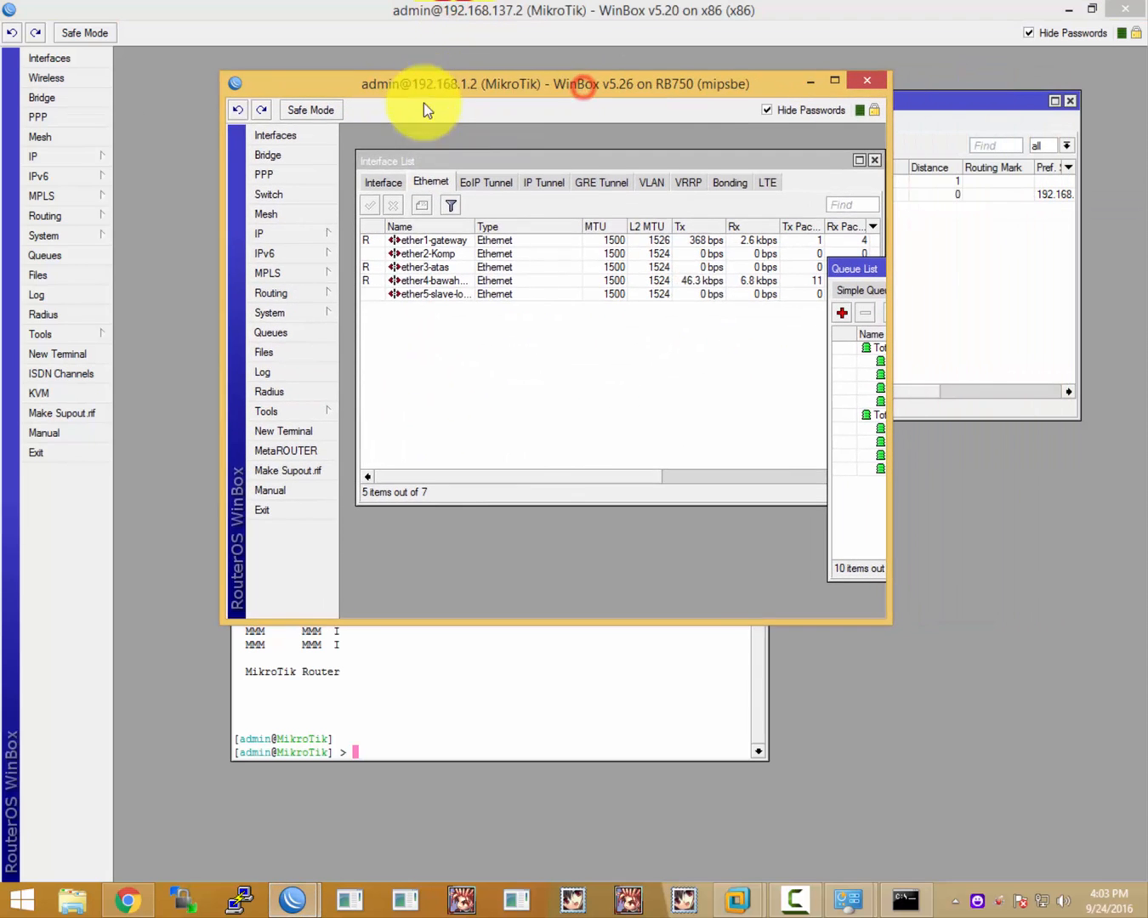
click(633, 253)
click(603, 280)
click(589, 254)
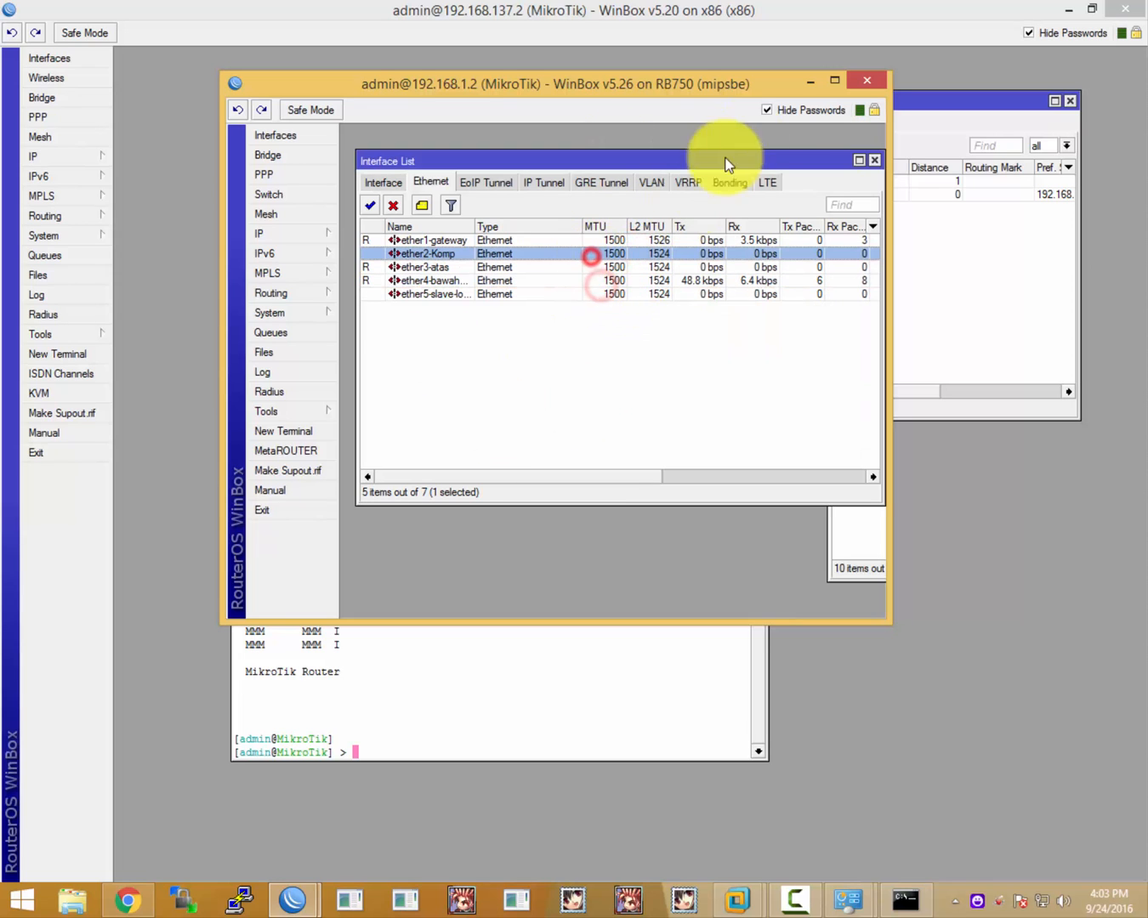
drag(742, 93, 693, 108)
drag(733, 174, 702, 184)
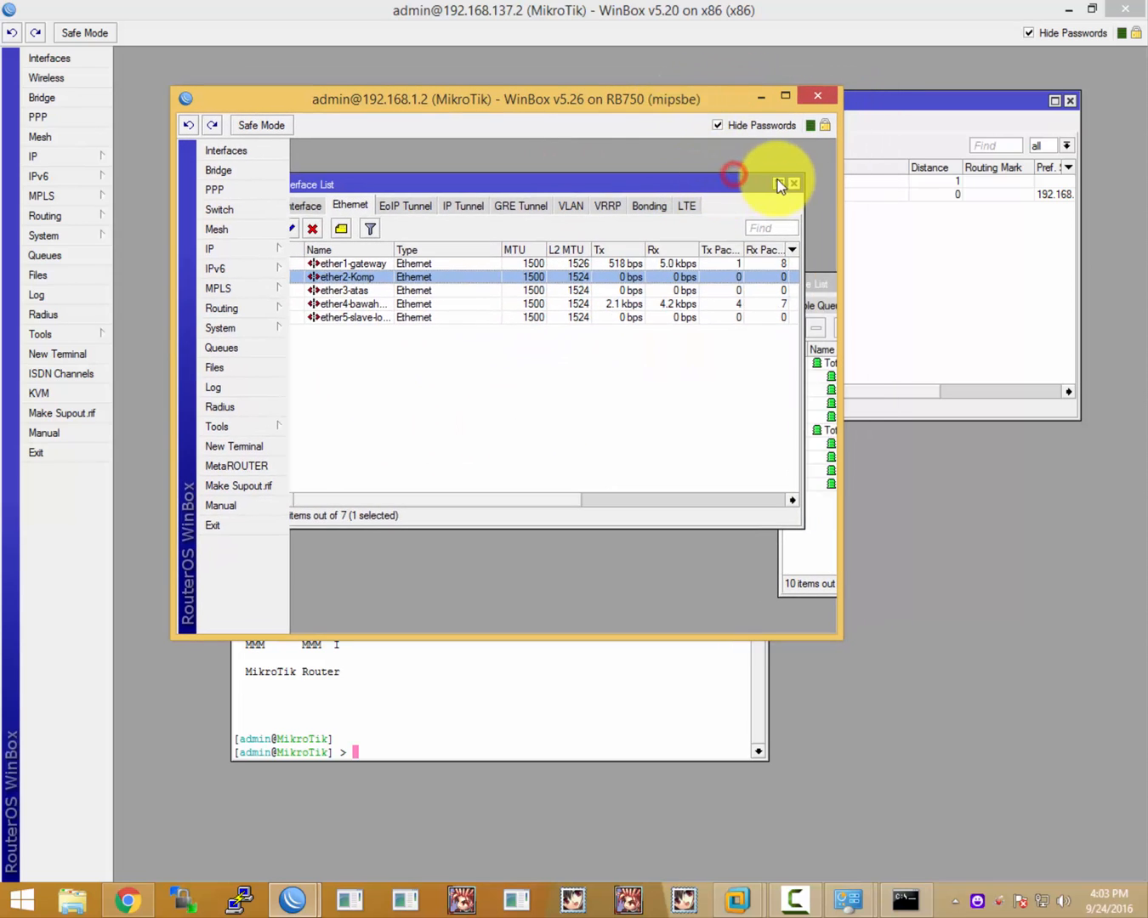
- Close the RB750 router's interface list and end its WinBox session
click(795, 187)
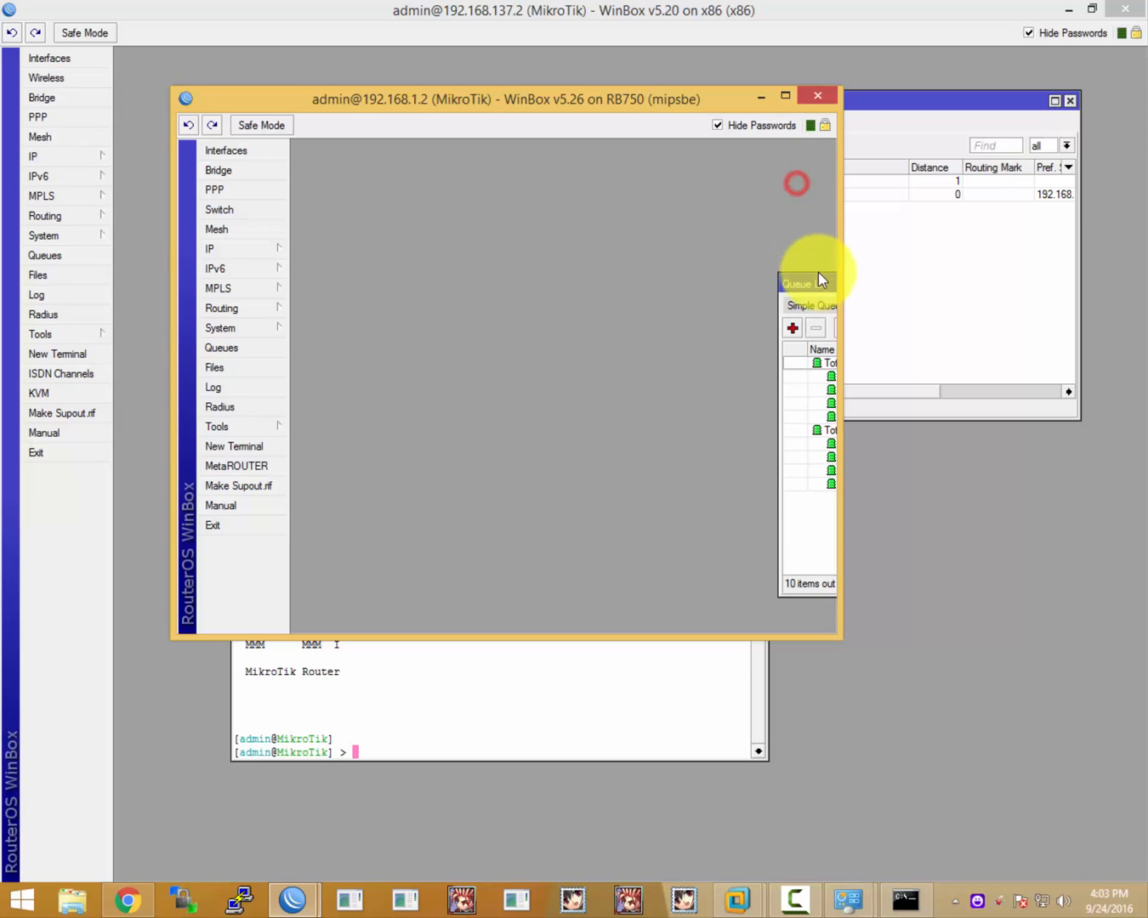
drag(779, 283, 733, 288)
click(817, 95)
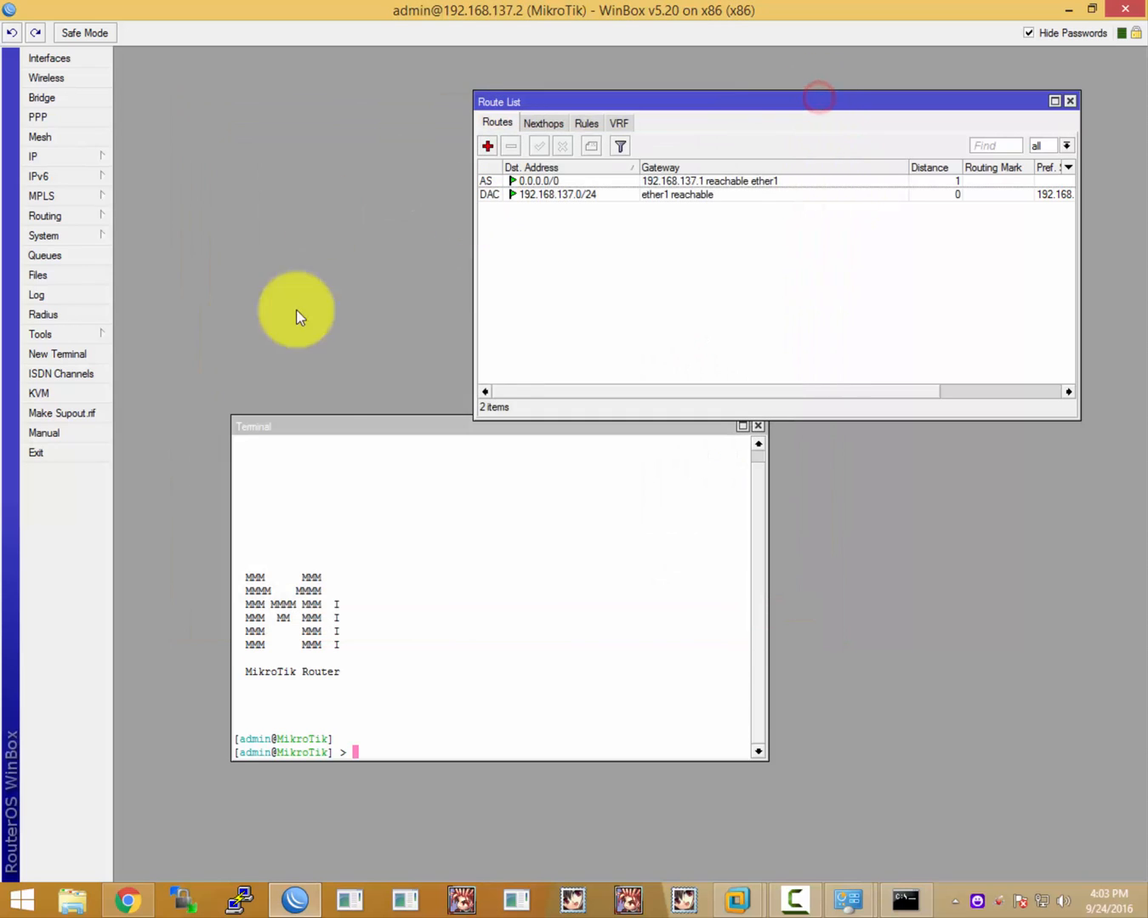
- Replace the old terminal with a new one on the router at 192.168.137.2 and ping google.com
click(542, 620)
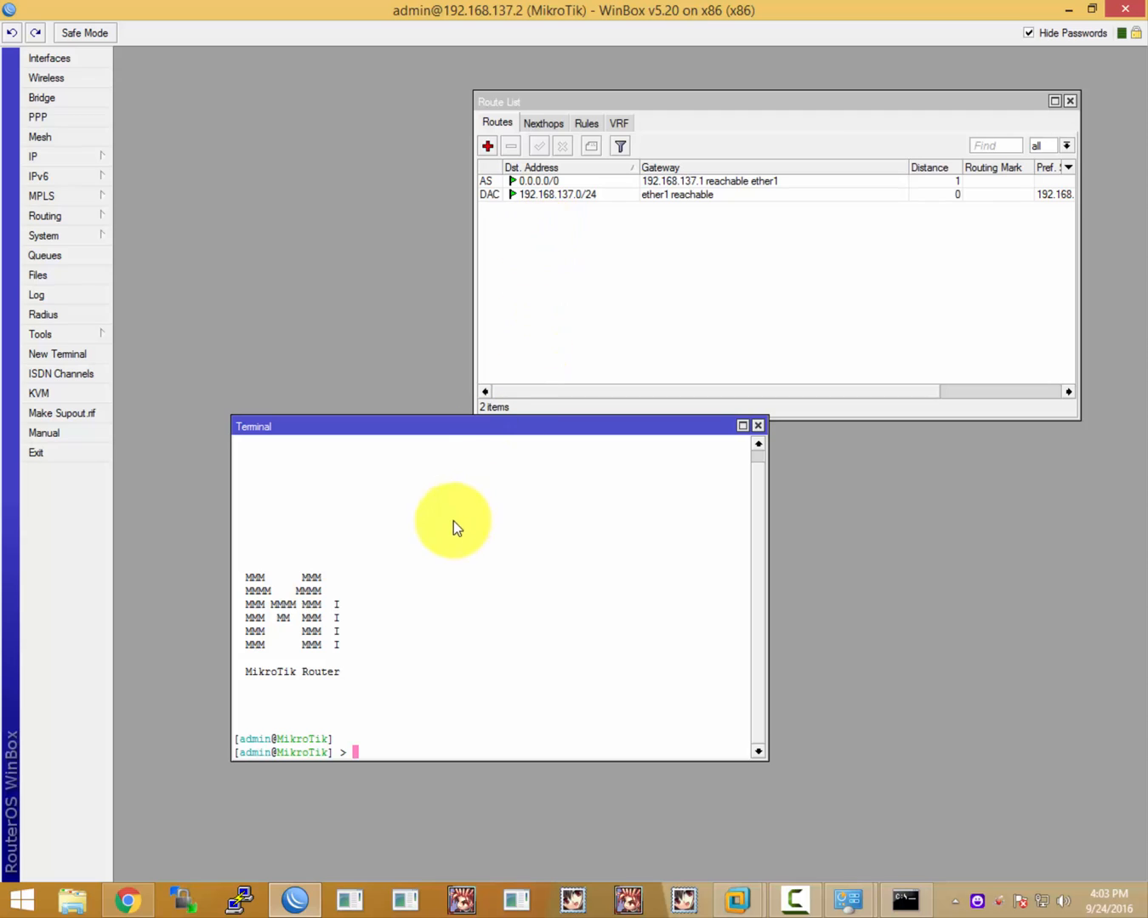
click(760, 427)
click(42, 349)
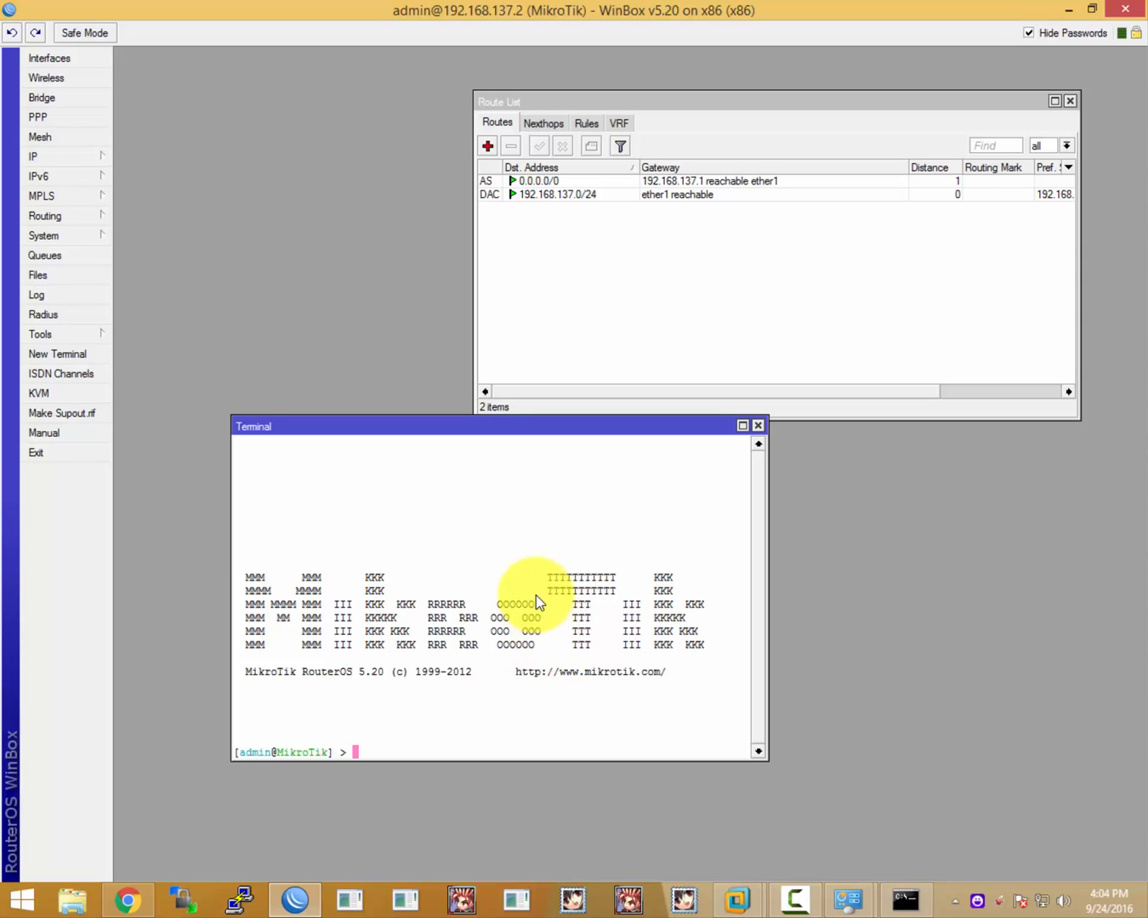
text(ping google.com)
key(Return)
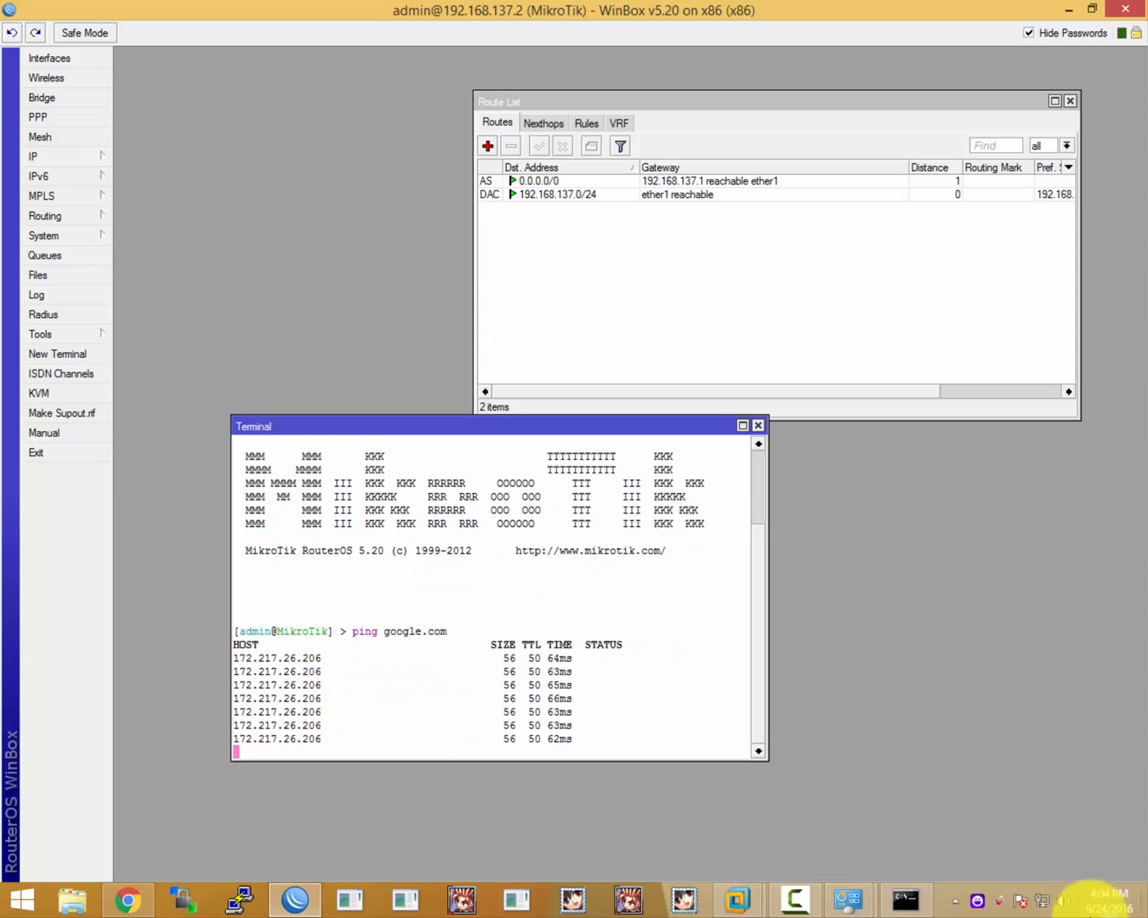
- Check the Ethernet adapter in the host's Network Connections, and close both network windows
right_click(1041, 900)
click(1020, 894)
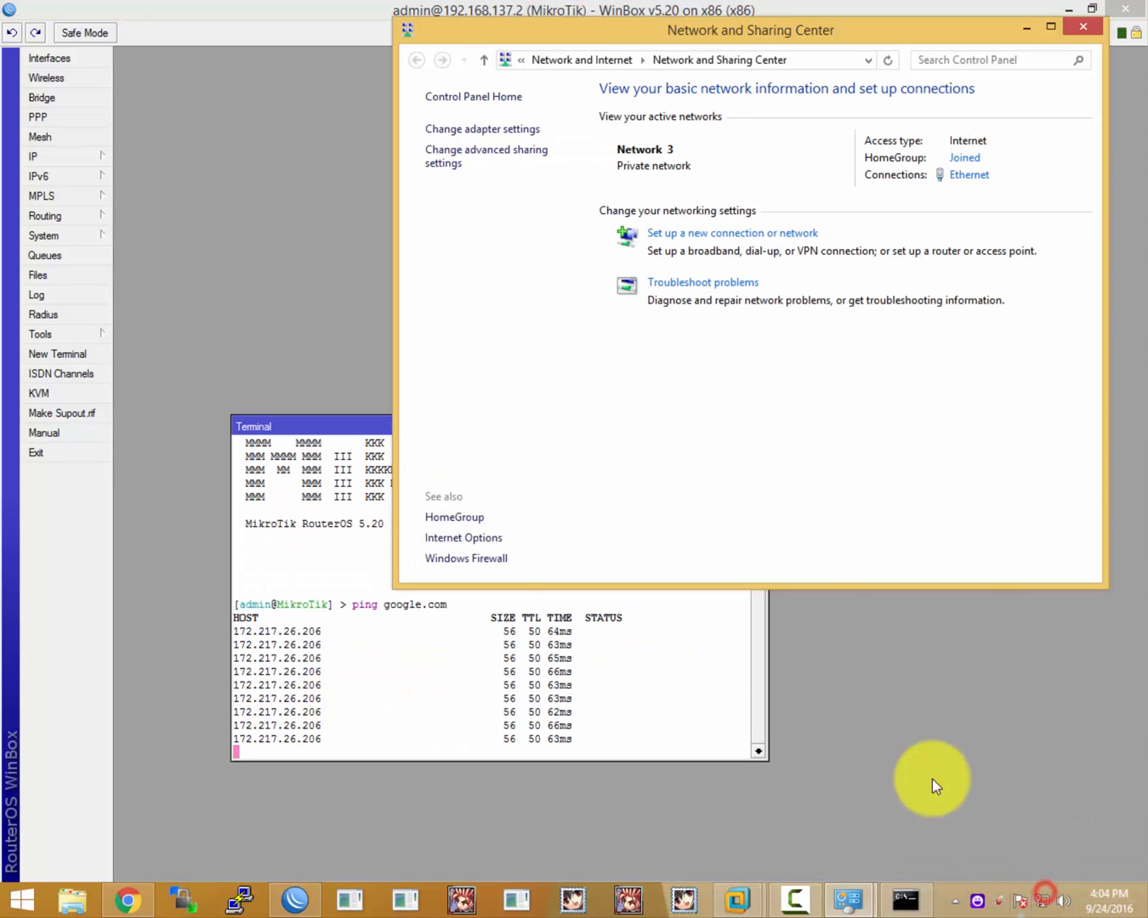
click(490, 128)
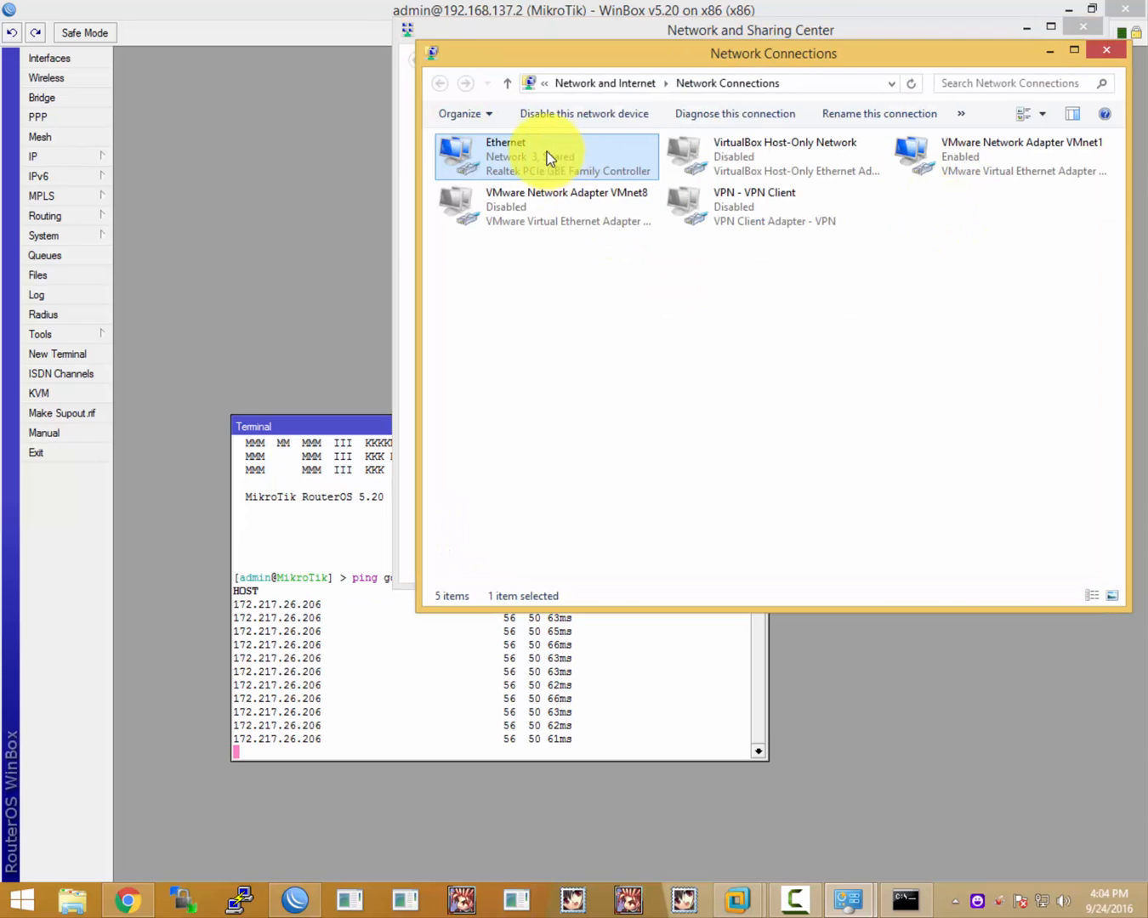
click(1105, 49)
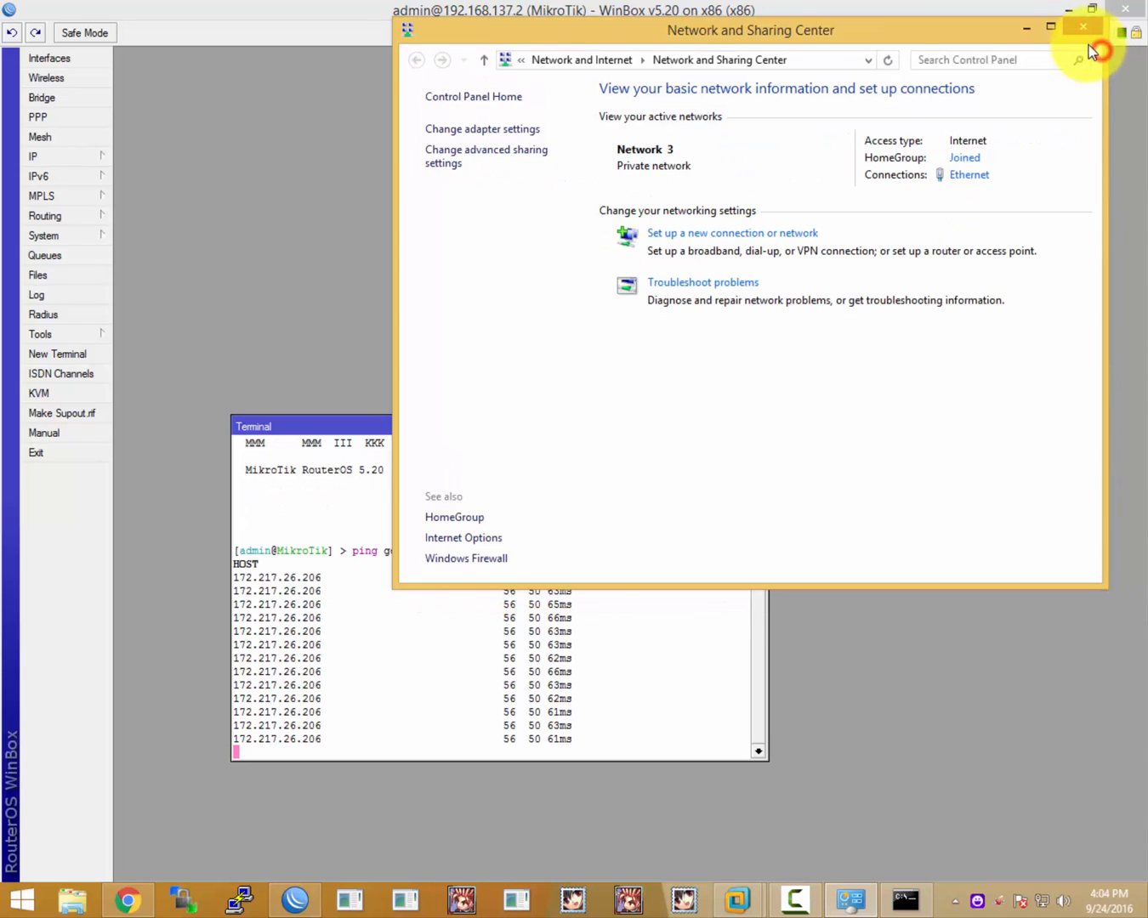
click(1090, 37)
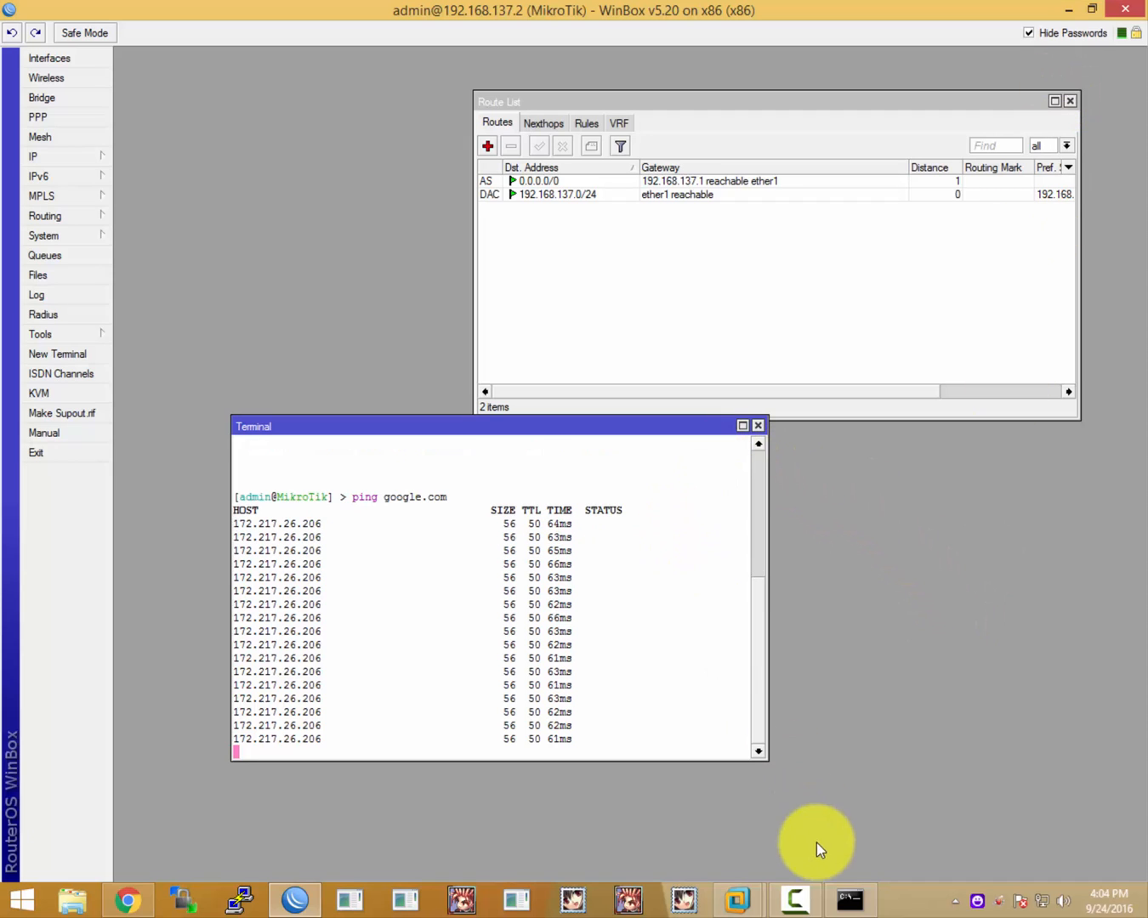
- Bring up the host's Command Prompt, close it and return to the router's terminal
click(848, 903)
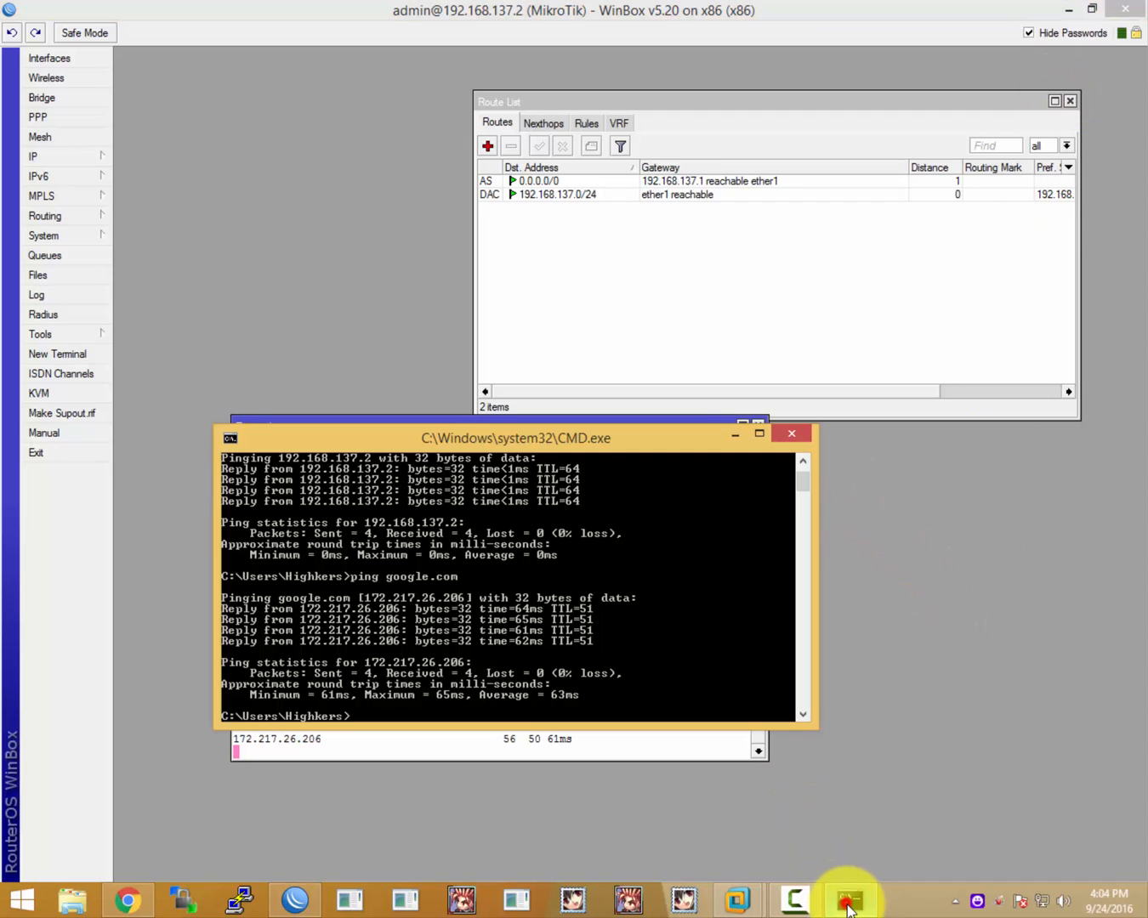
click(793, 436)
click(602, 541)
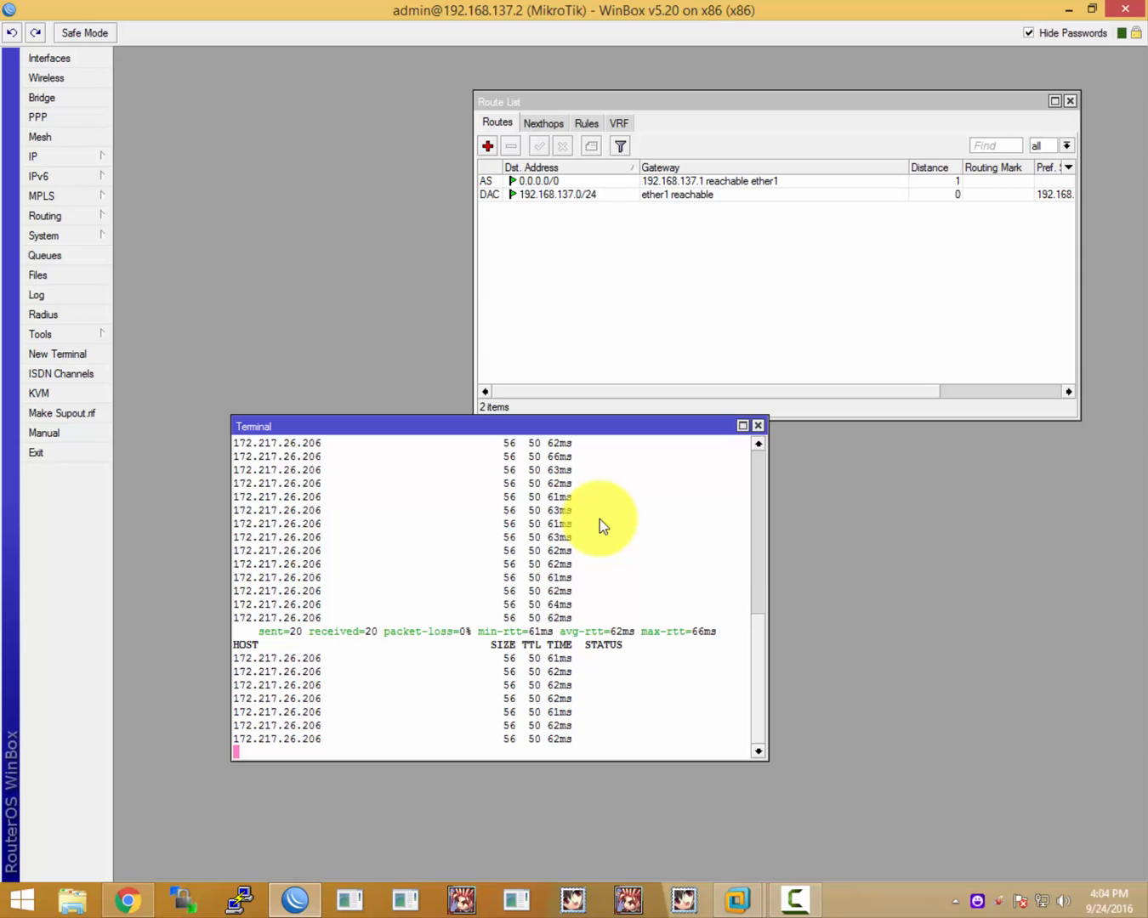
- Reopen the host's Network Connections to recheck which adapters are enabled and shared, and close both network windows
right_click(1045, 901)
click(1039, 882)
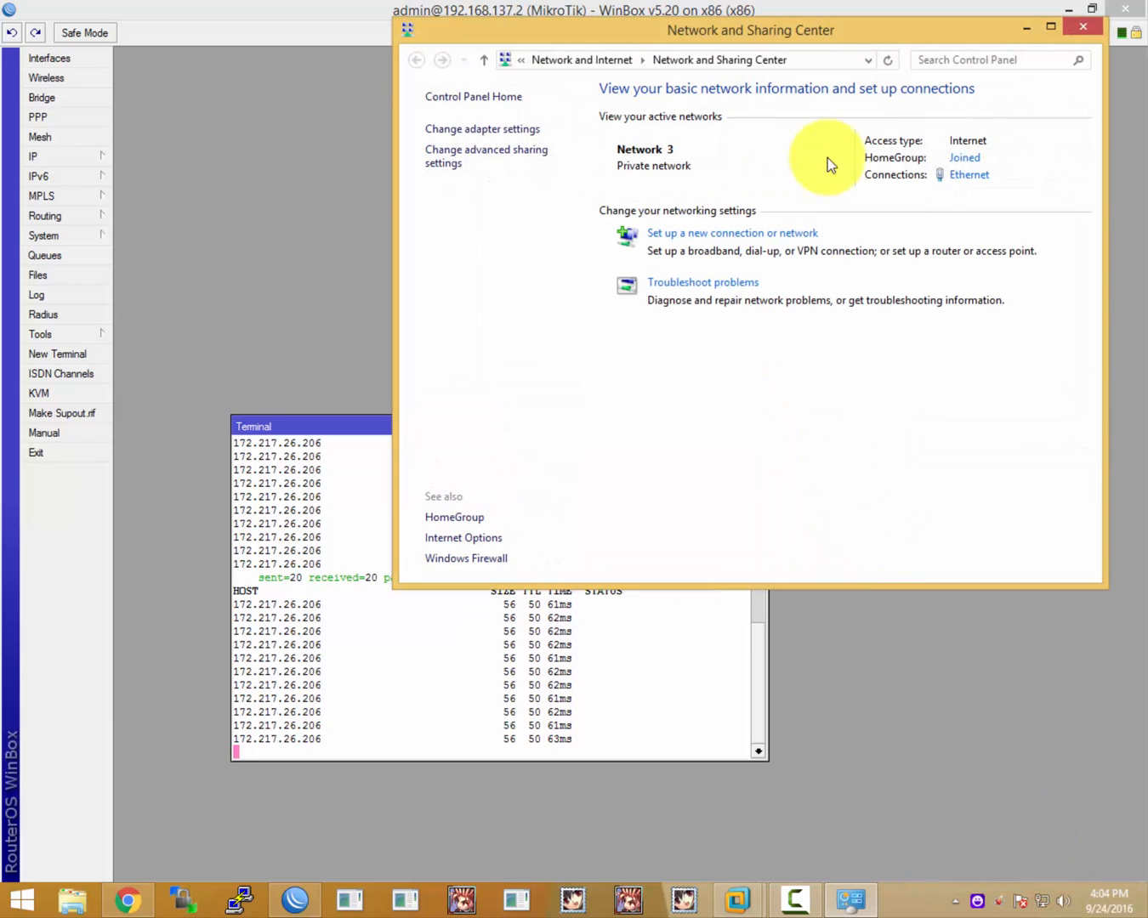
click(456, 129)
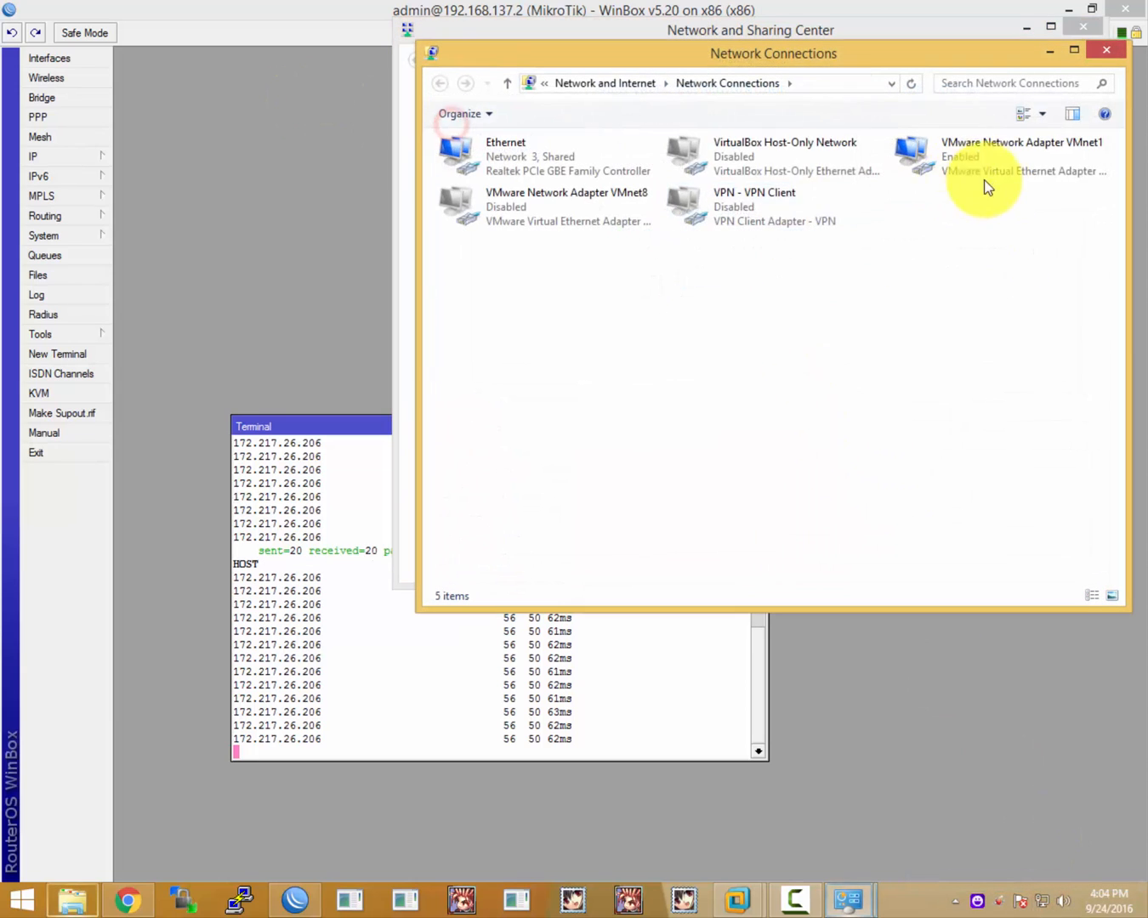
click(526, 159)
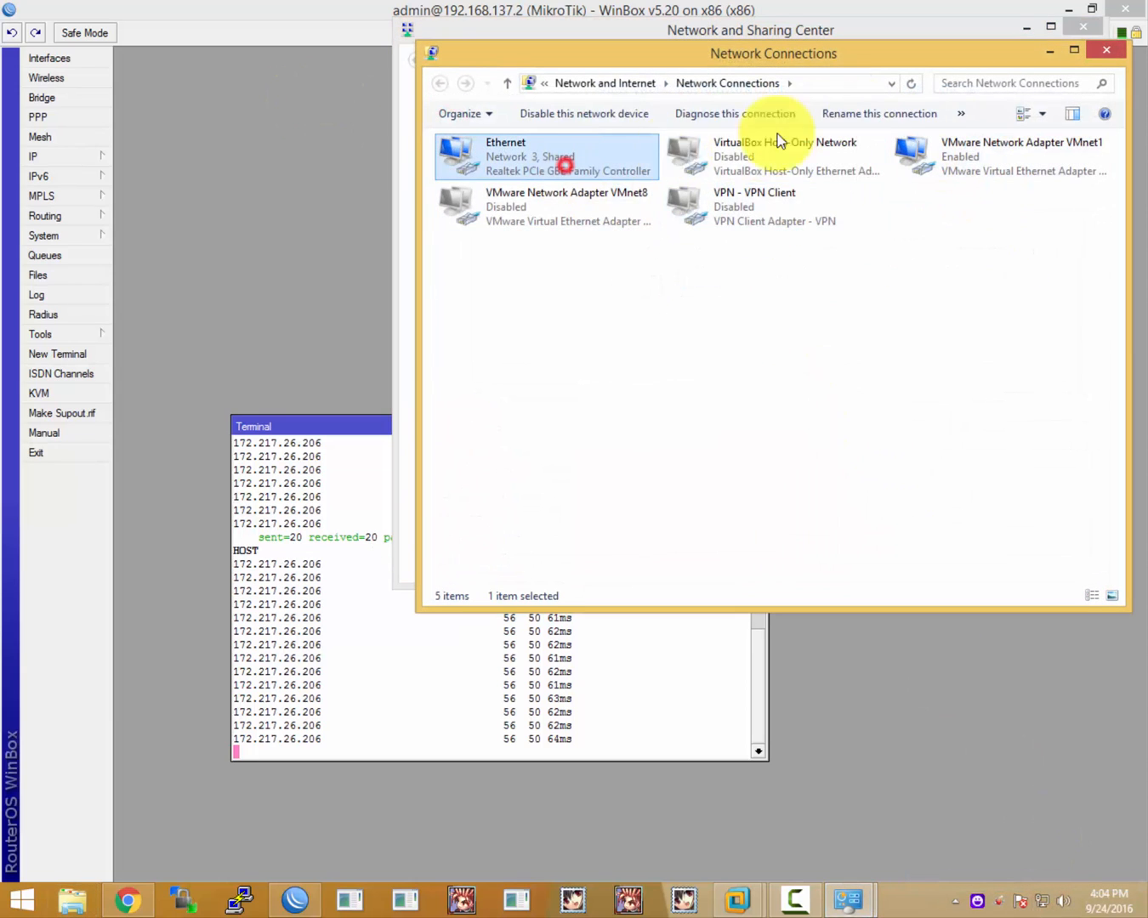
click(710, 166)
click(1106, 49)
click(1083, 26)
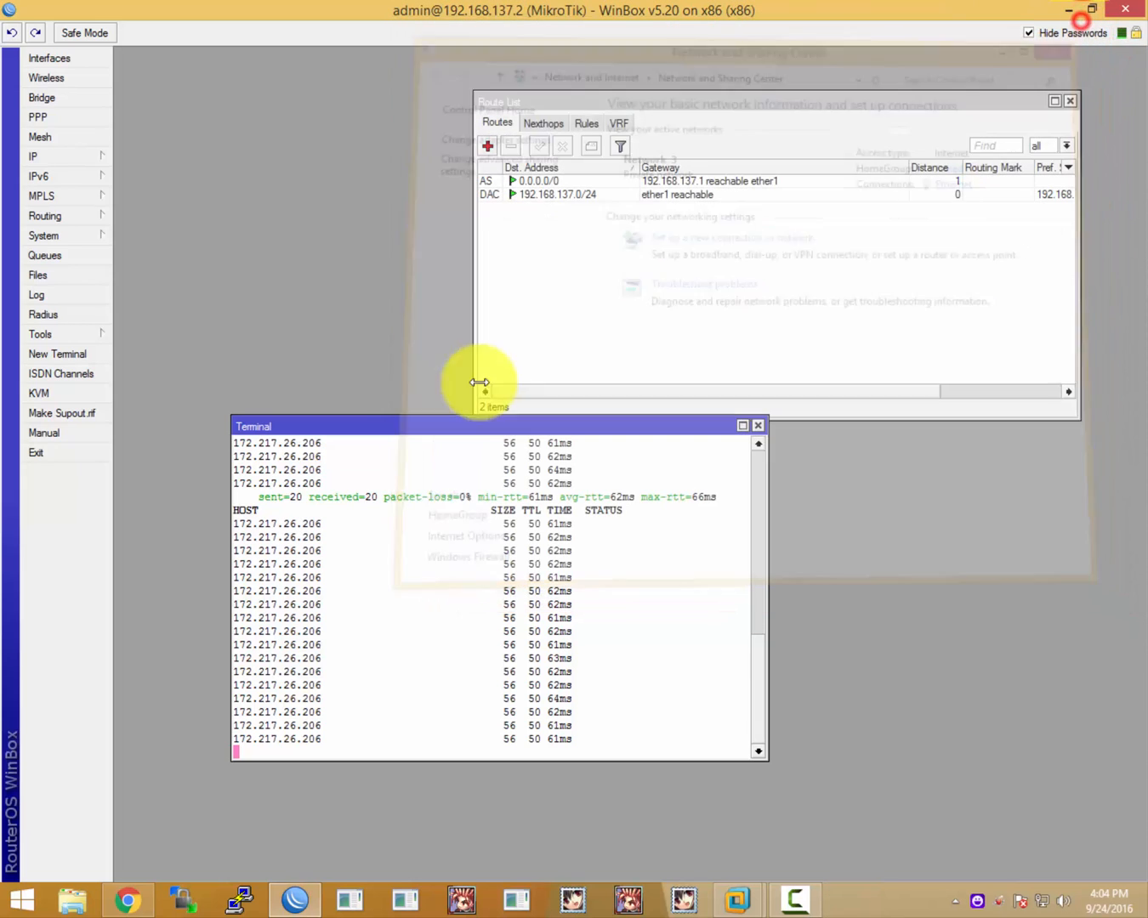
- Move the terminal running the ping up beside the route list and compare the two windows
drag(576, 428, 464, 265)
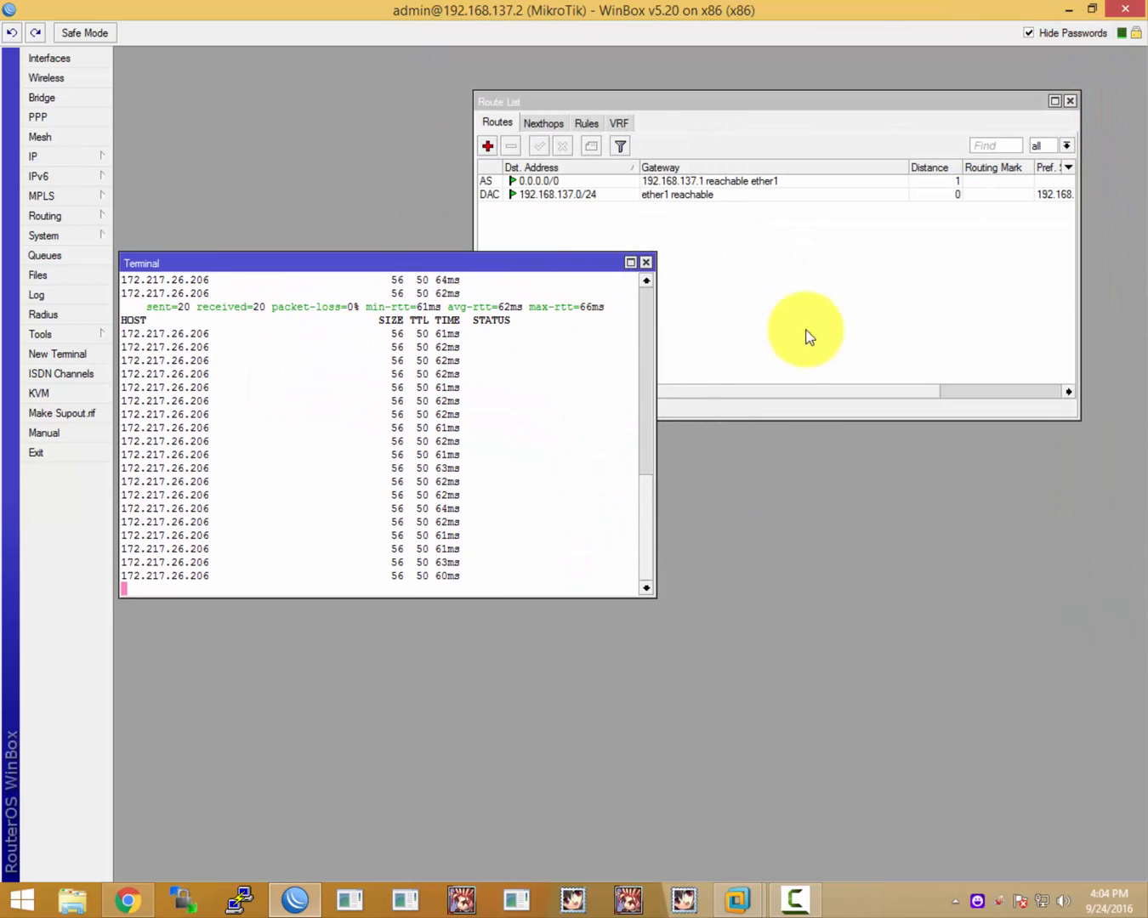
click(808, 333)
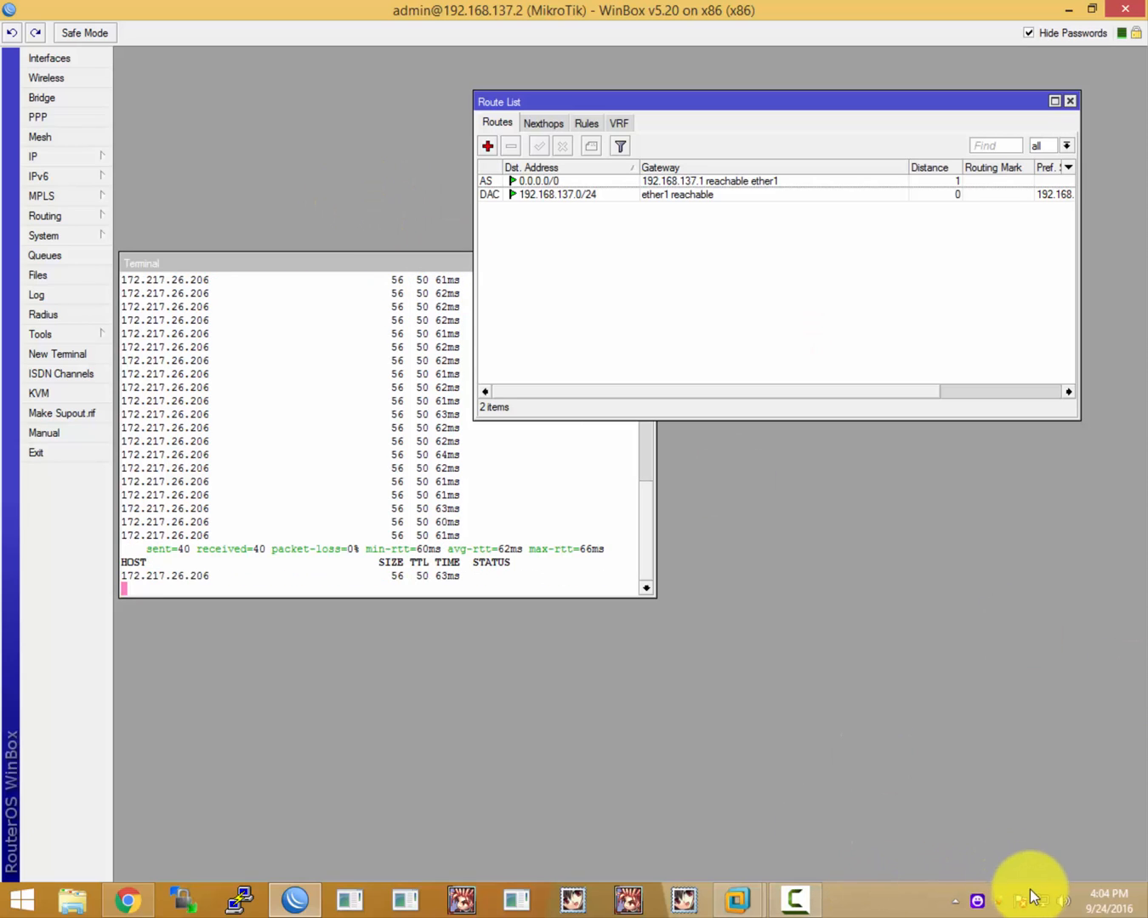
click(349, 340)
click(791, 328)
click(374, 448)
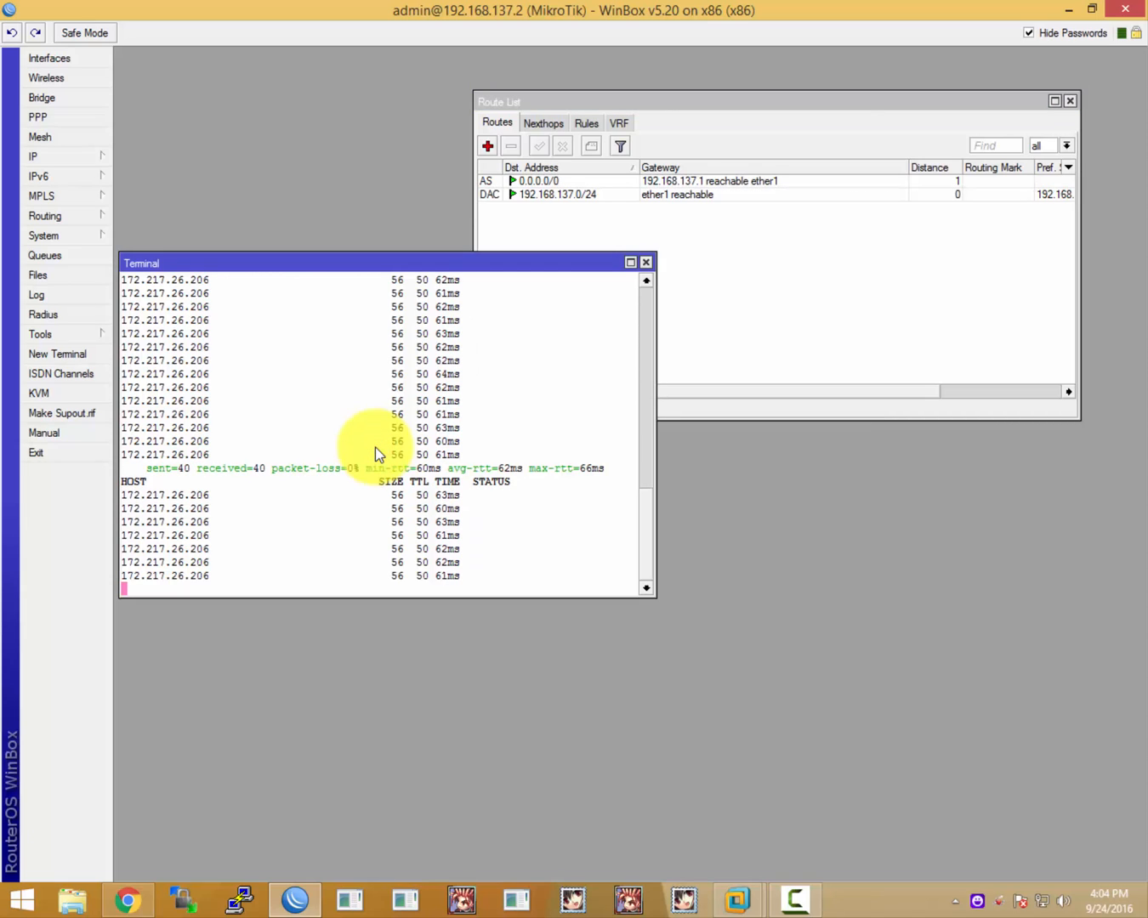
- Open the router's interface list, close the stray Wireless Tables window, and examine the ether1 interface's traffic
click(57, 73)
click(51, 58)
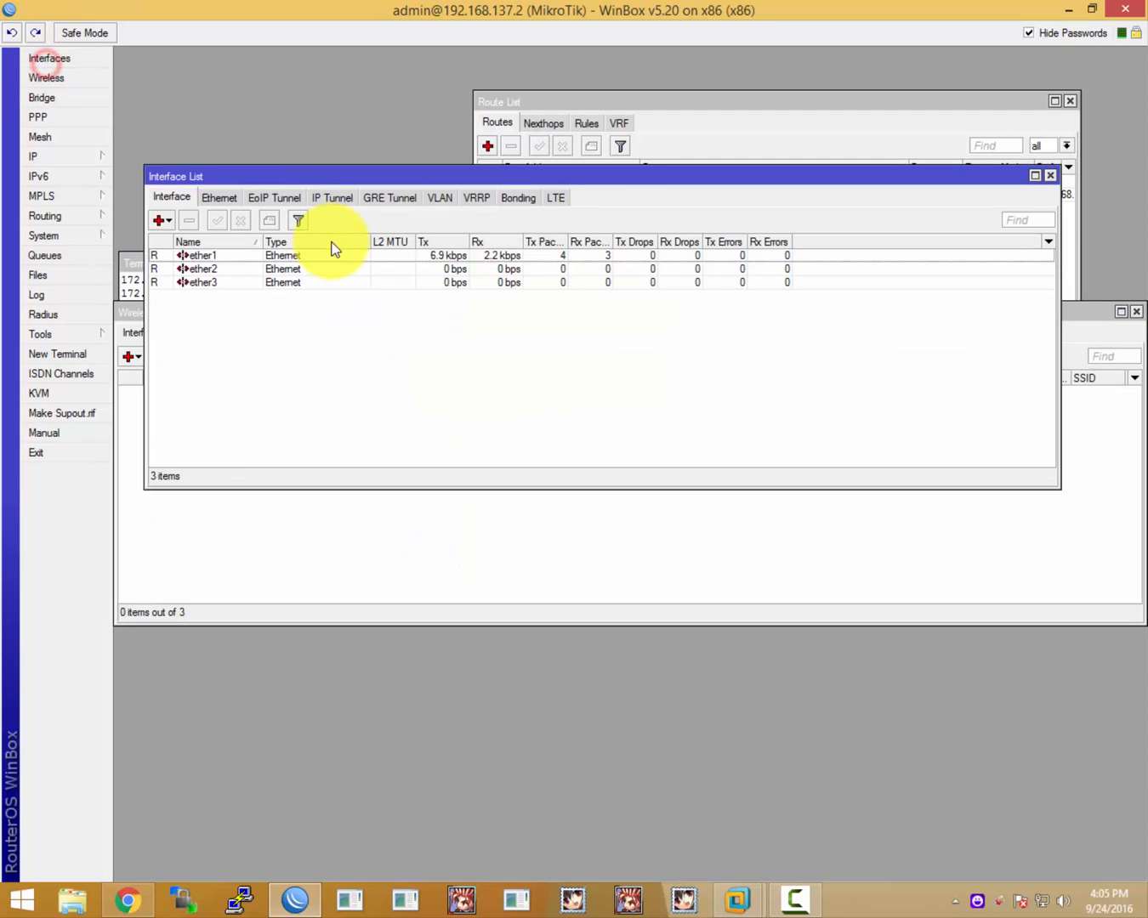
click(237, 257)
click(436, 545)
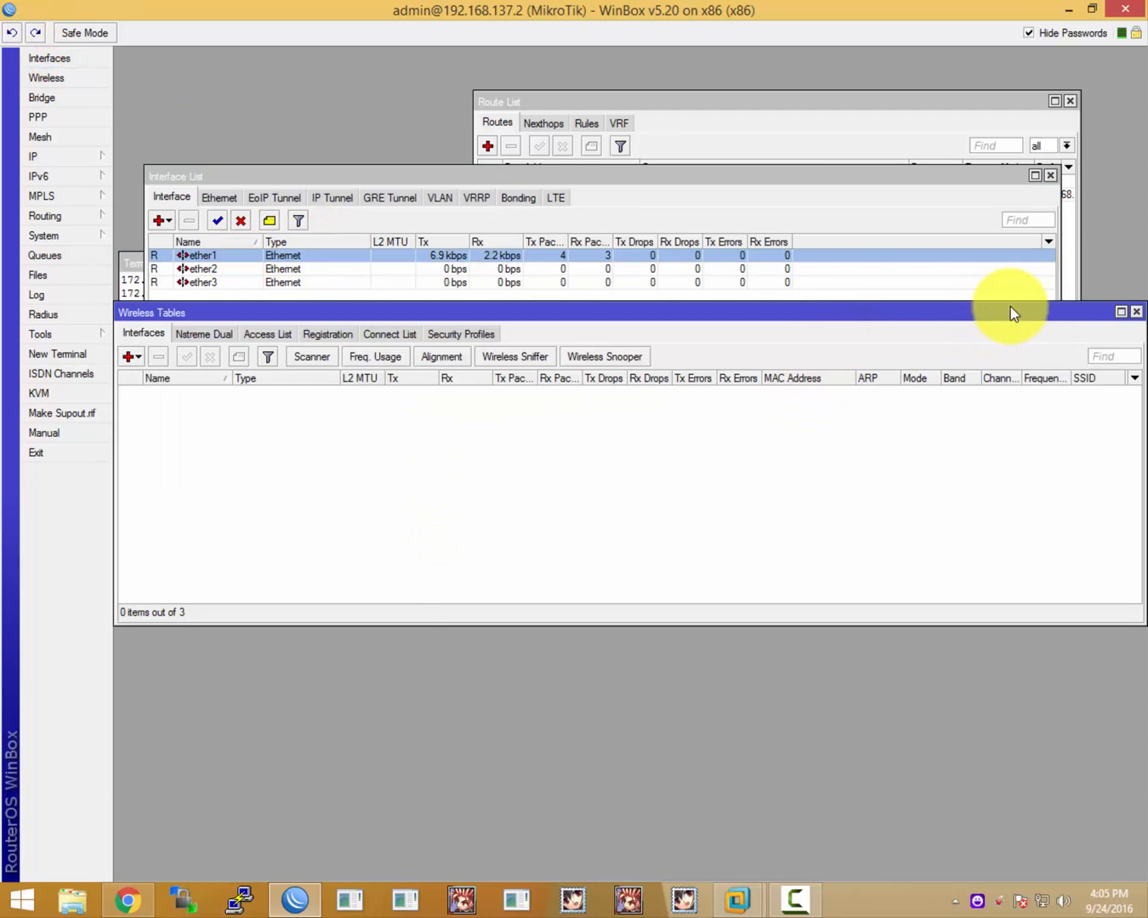
click(1134, 312)
click(223, 282)
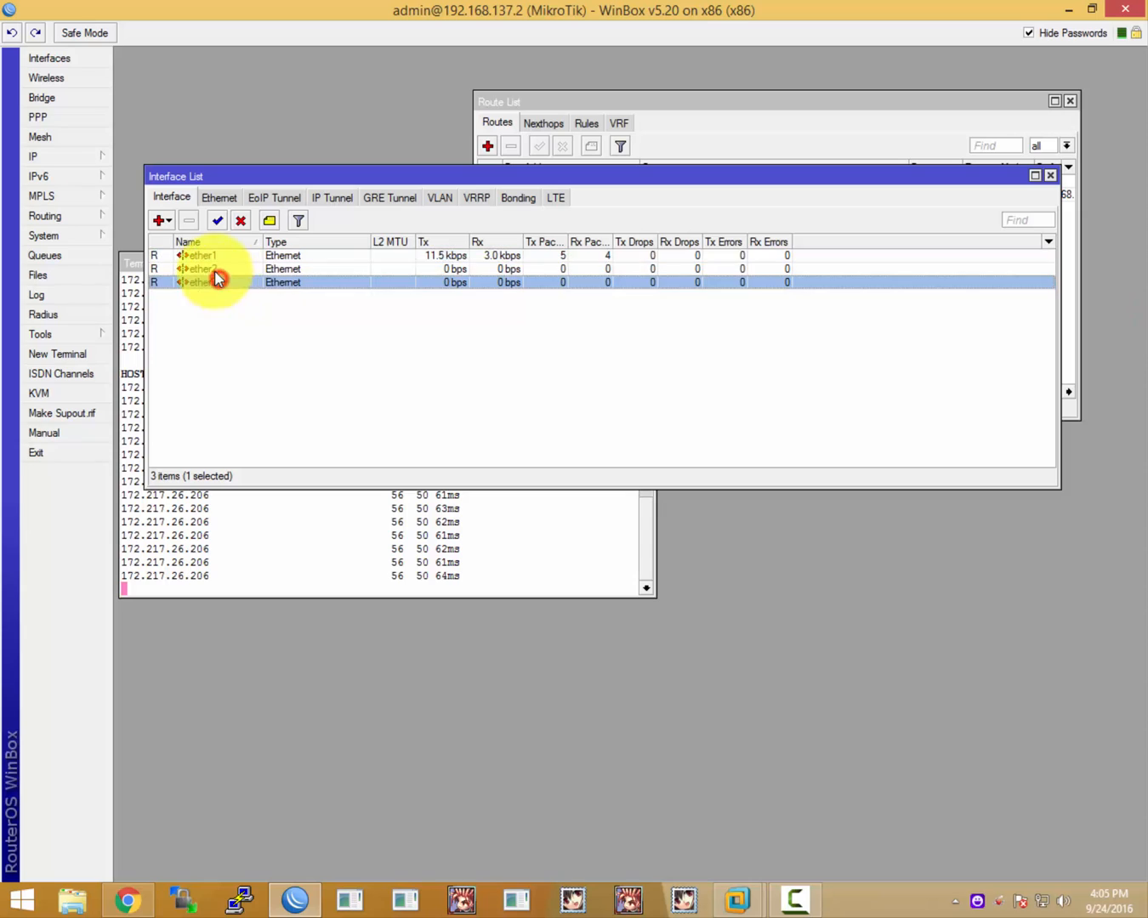
click(205, 254)
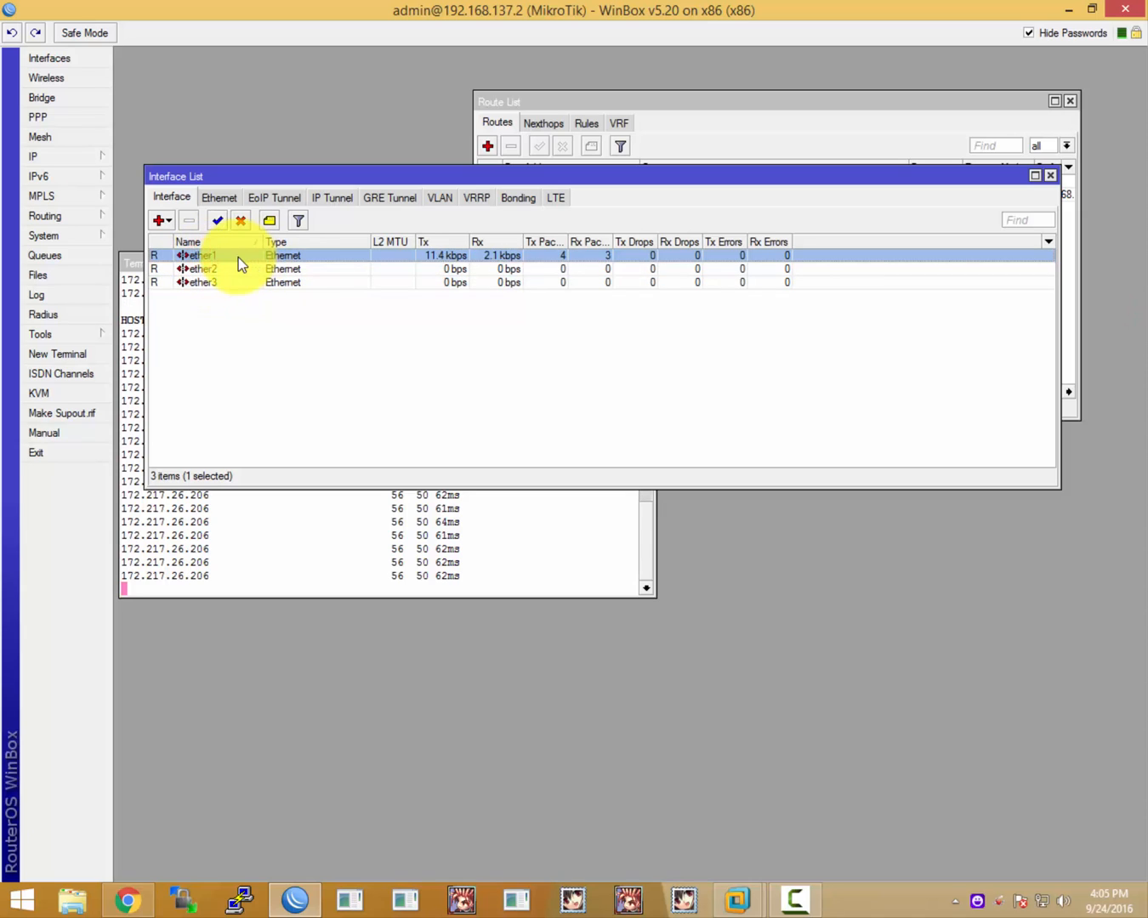
- Place the terminal lower to compare its ping with the ether1 traffic, and close the interface list
click(243, 520)
drag(301, 262, 316, 423)
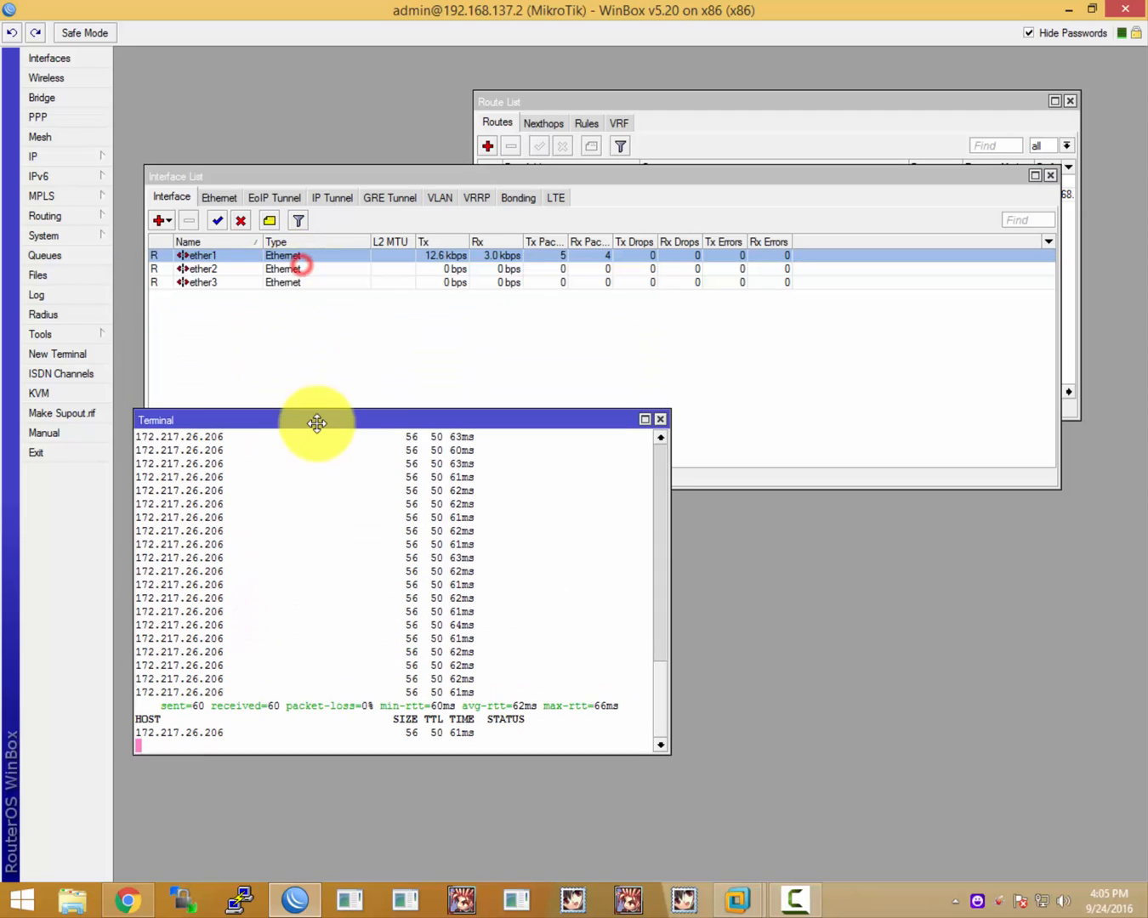
click(254, 260)
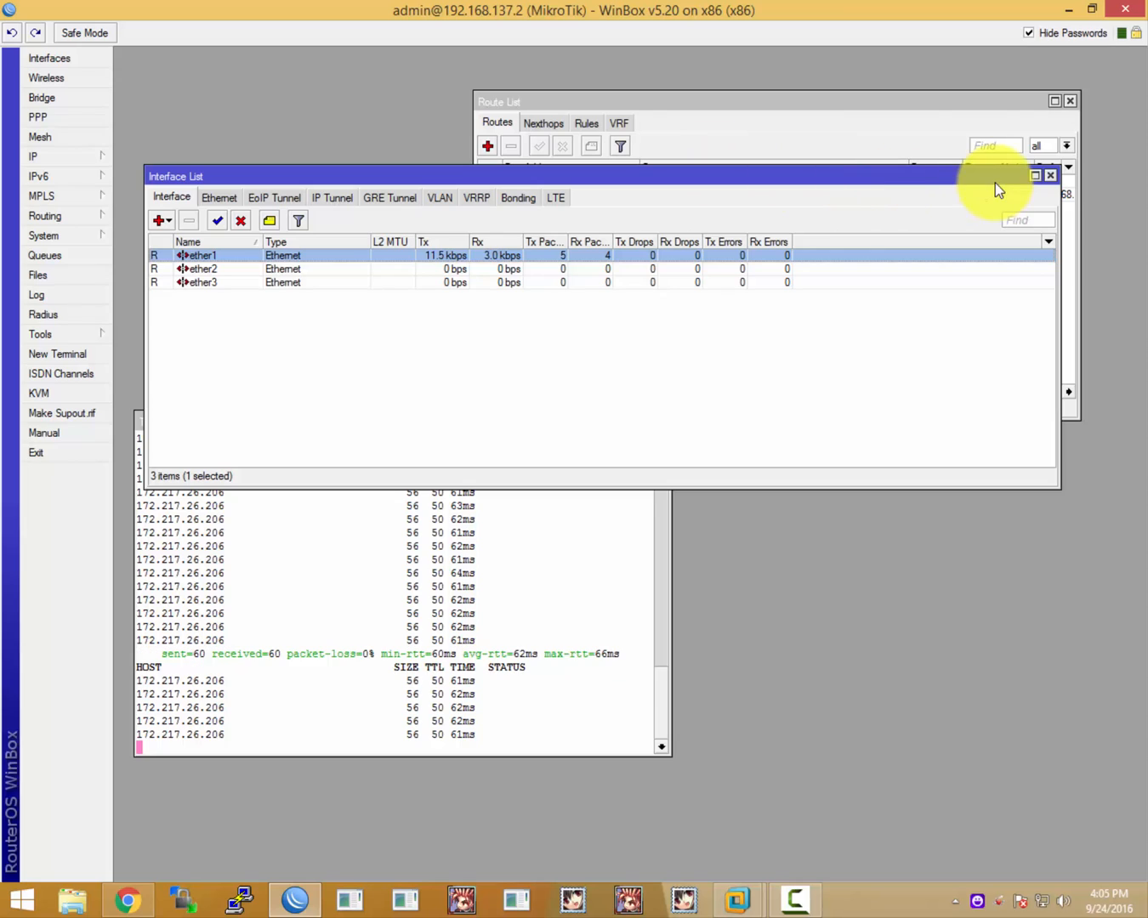
click(1049, 176)
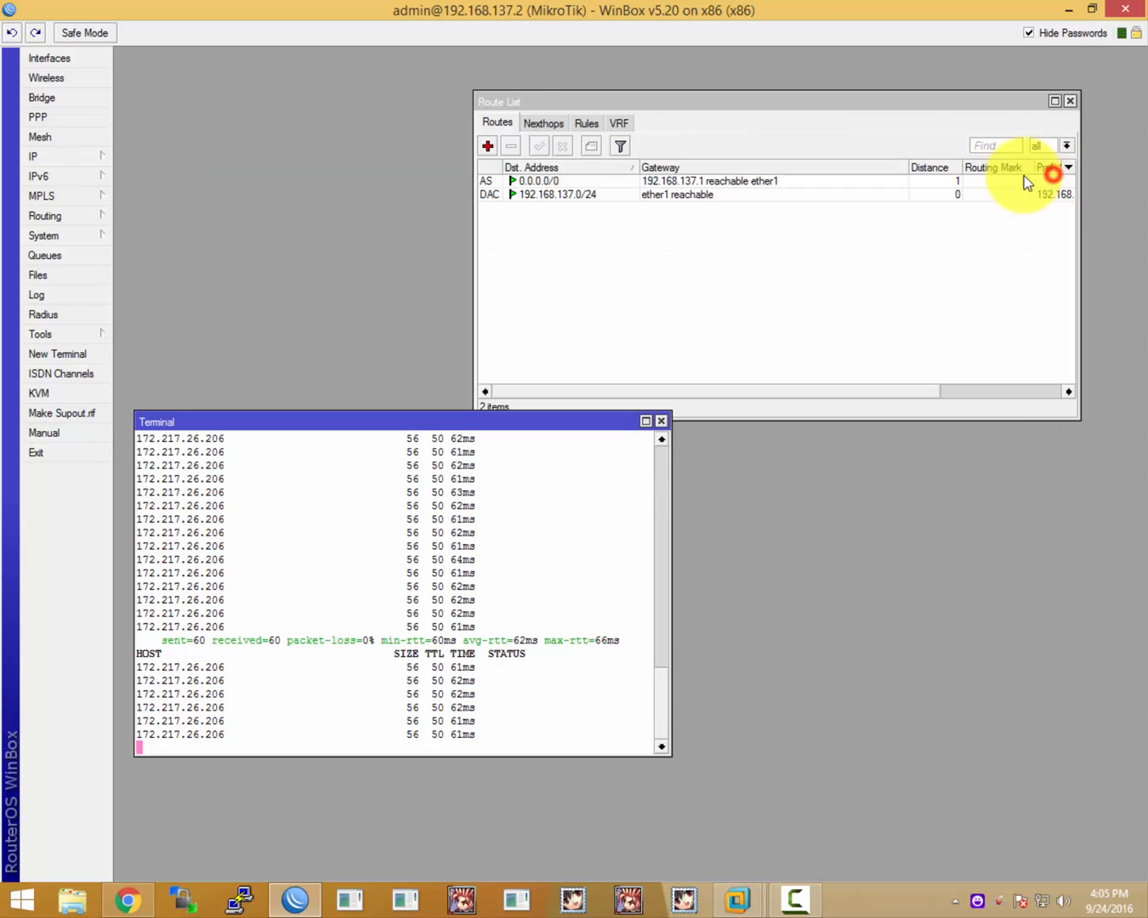
- Review the router's IP address list, widening the Address column to read ether1's full address, and close the list
click(32, 157)
click(156, 198)
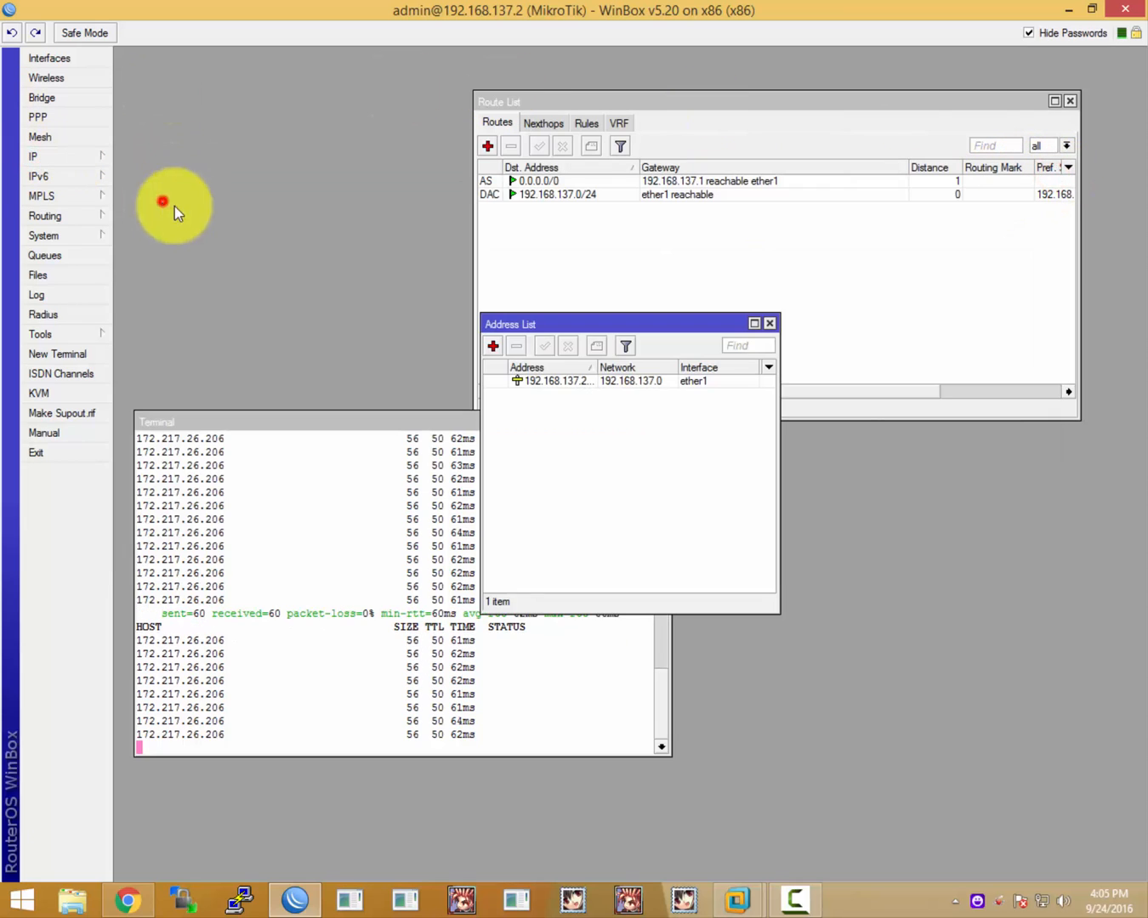
click(581, 384)
drag(596, 368, 627, 368)
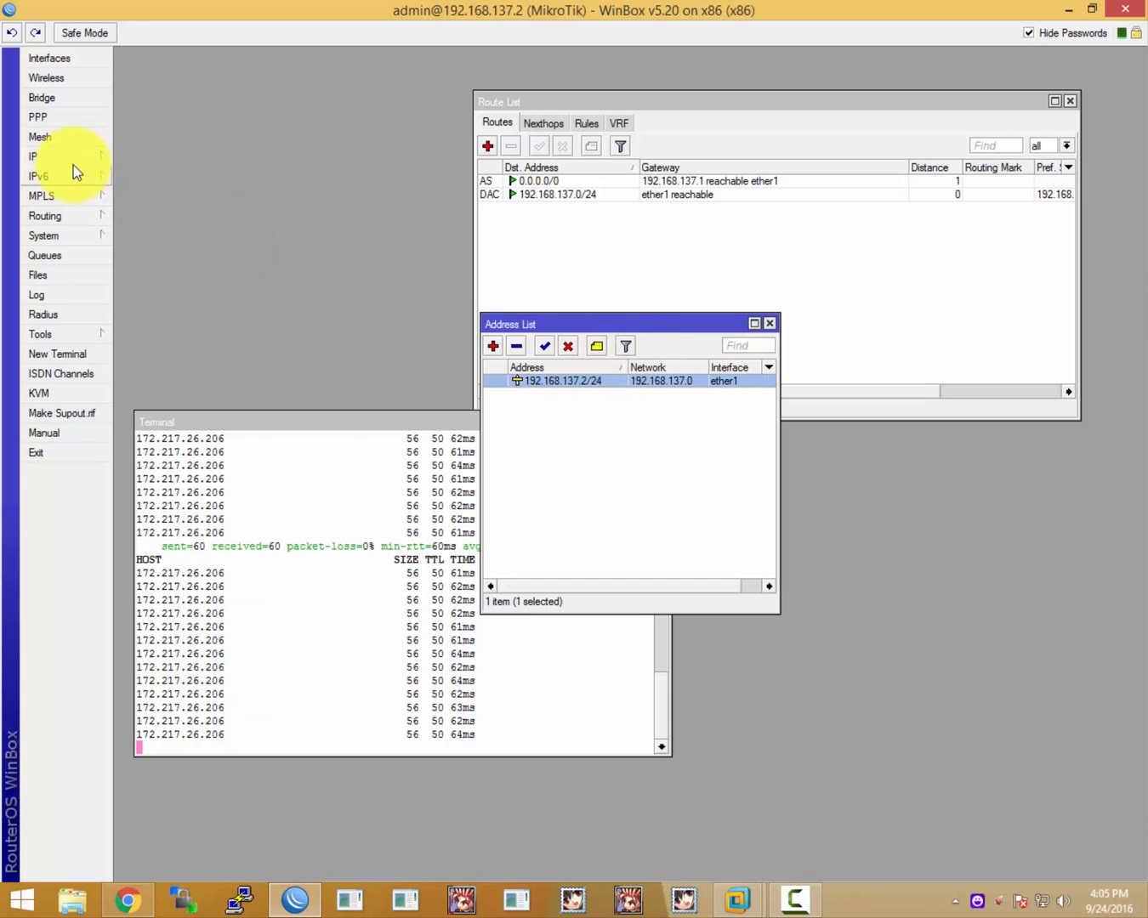
click(66, 240)
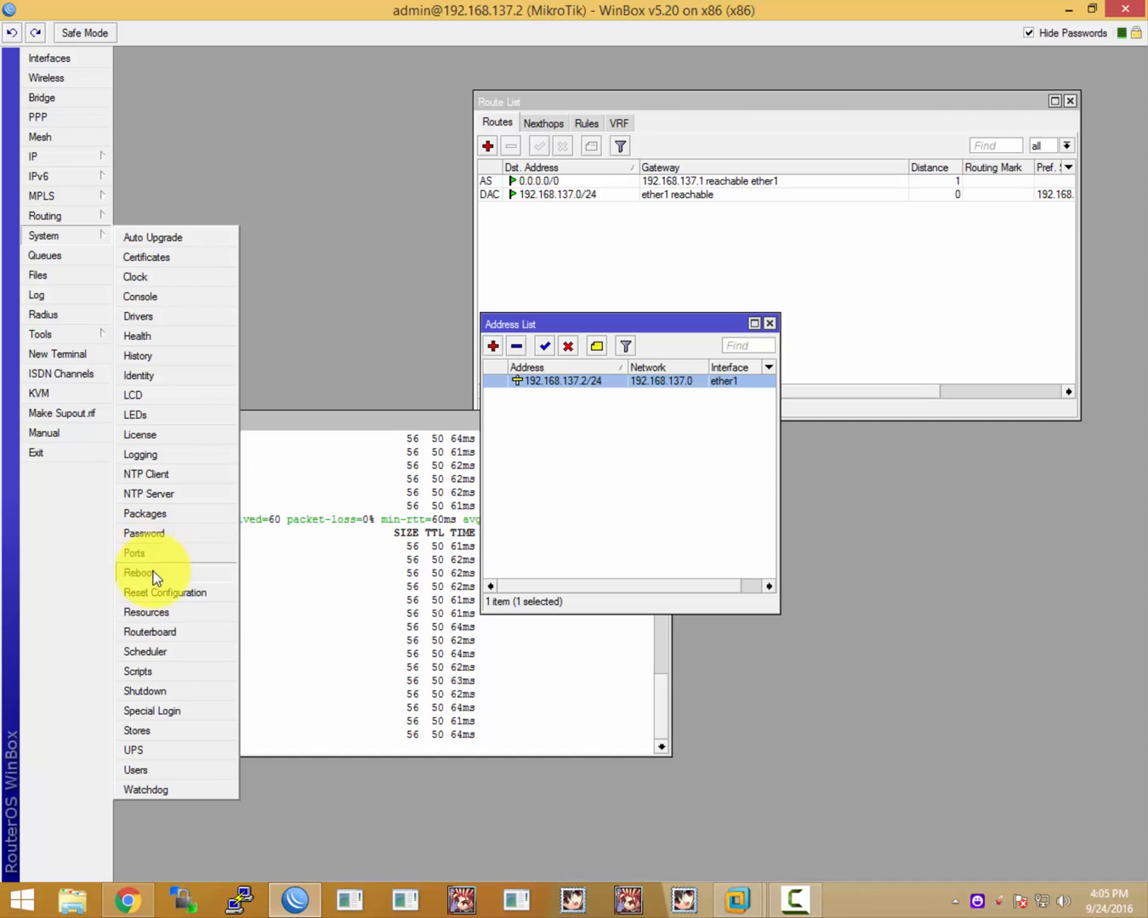
click(614, 511)
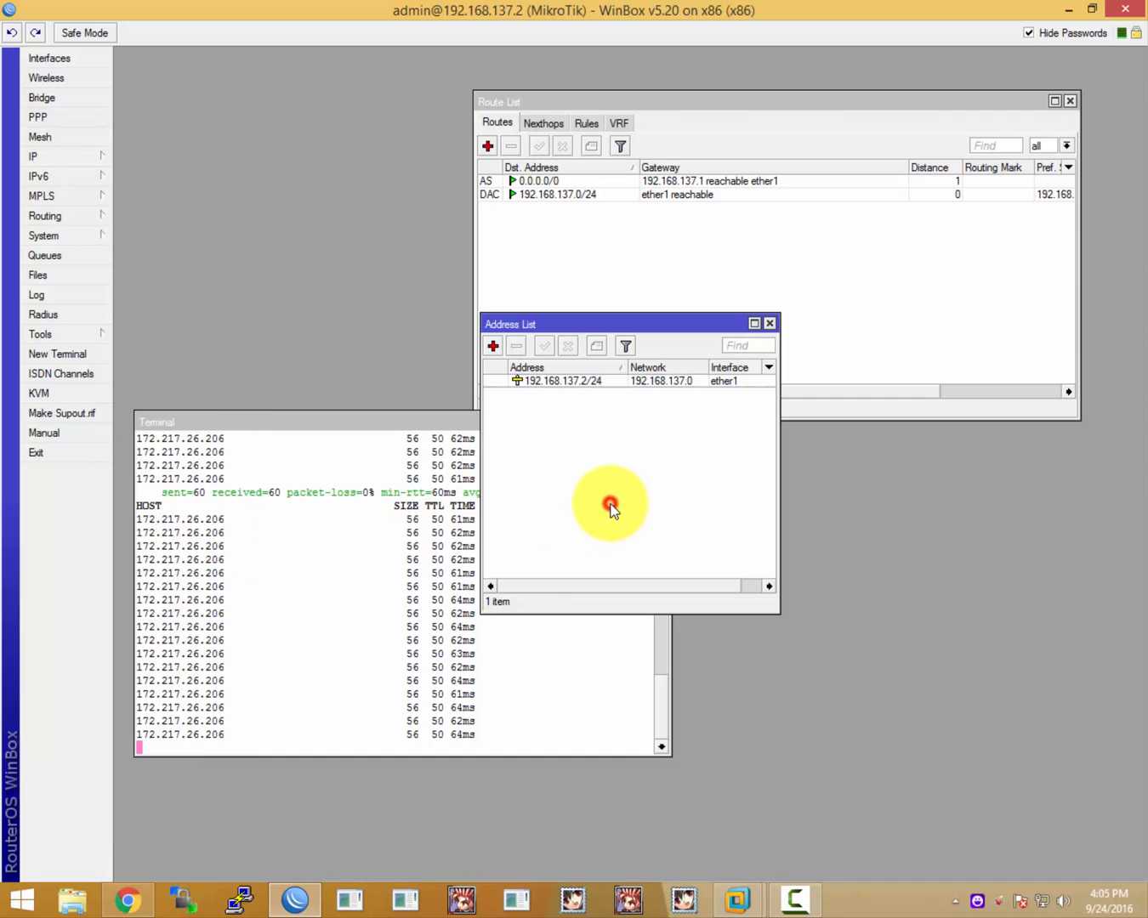
click(769, 324)
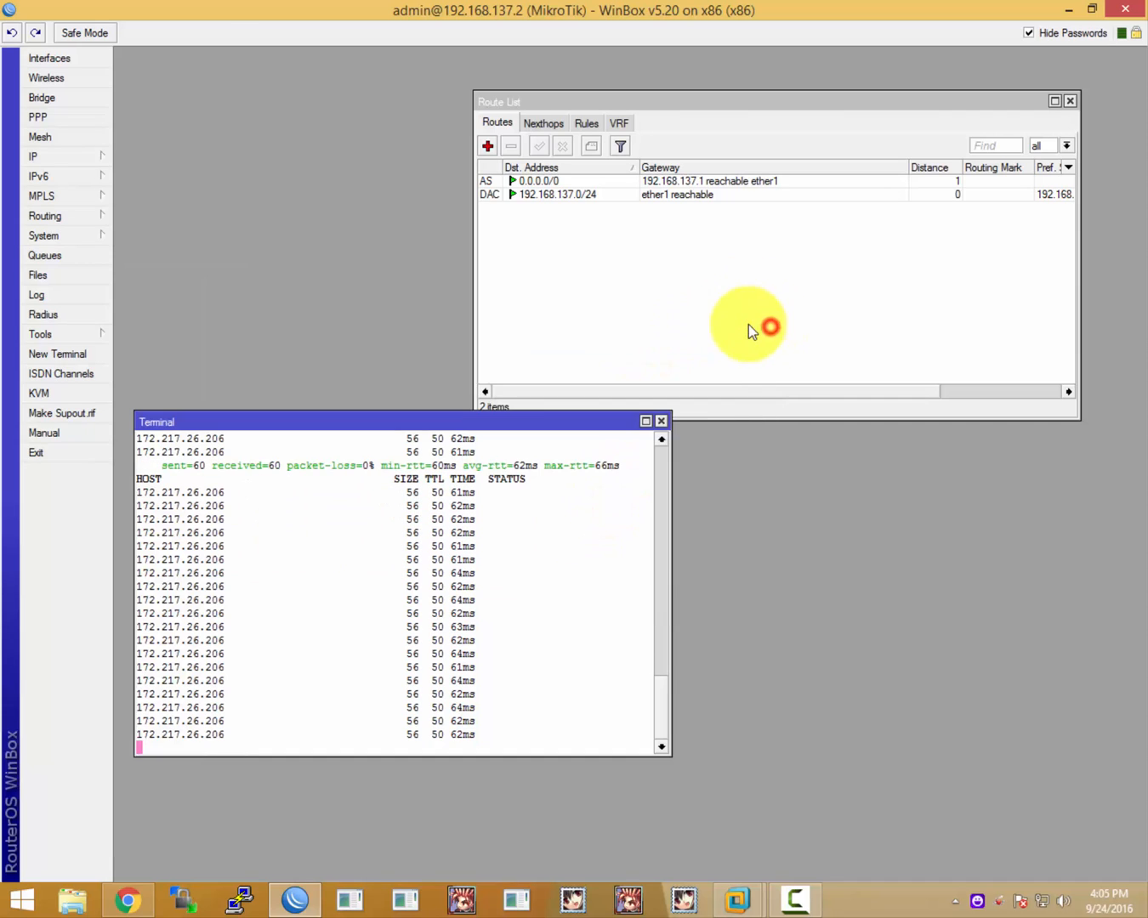
click(433, 549)
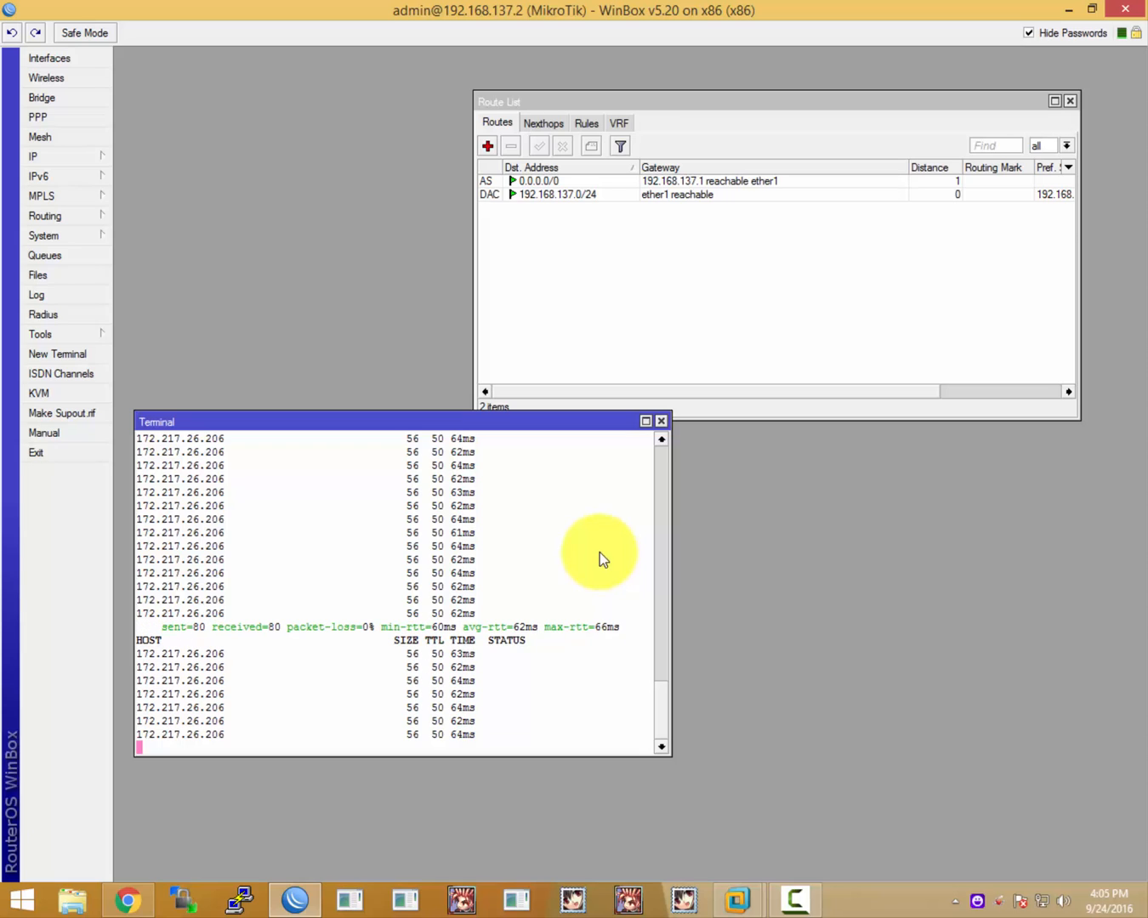
- Take a last look at the route list and the running ping, close WinBox, and clear the remaining window to show the desktop
click(789, 313)
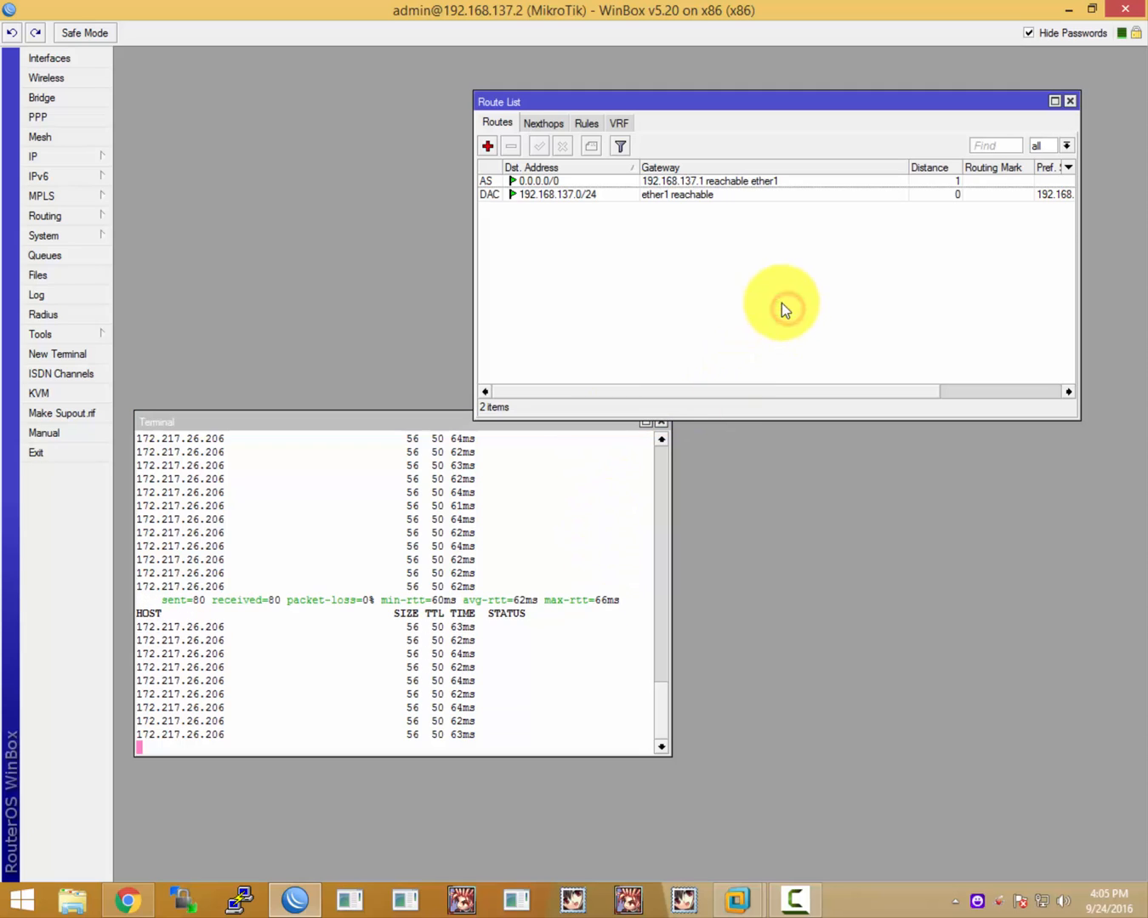
click(467, 697)
click(1068, 10)
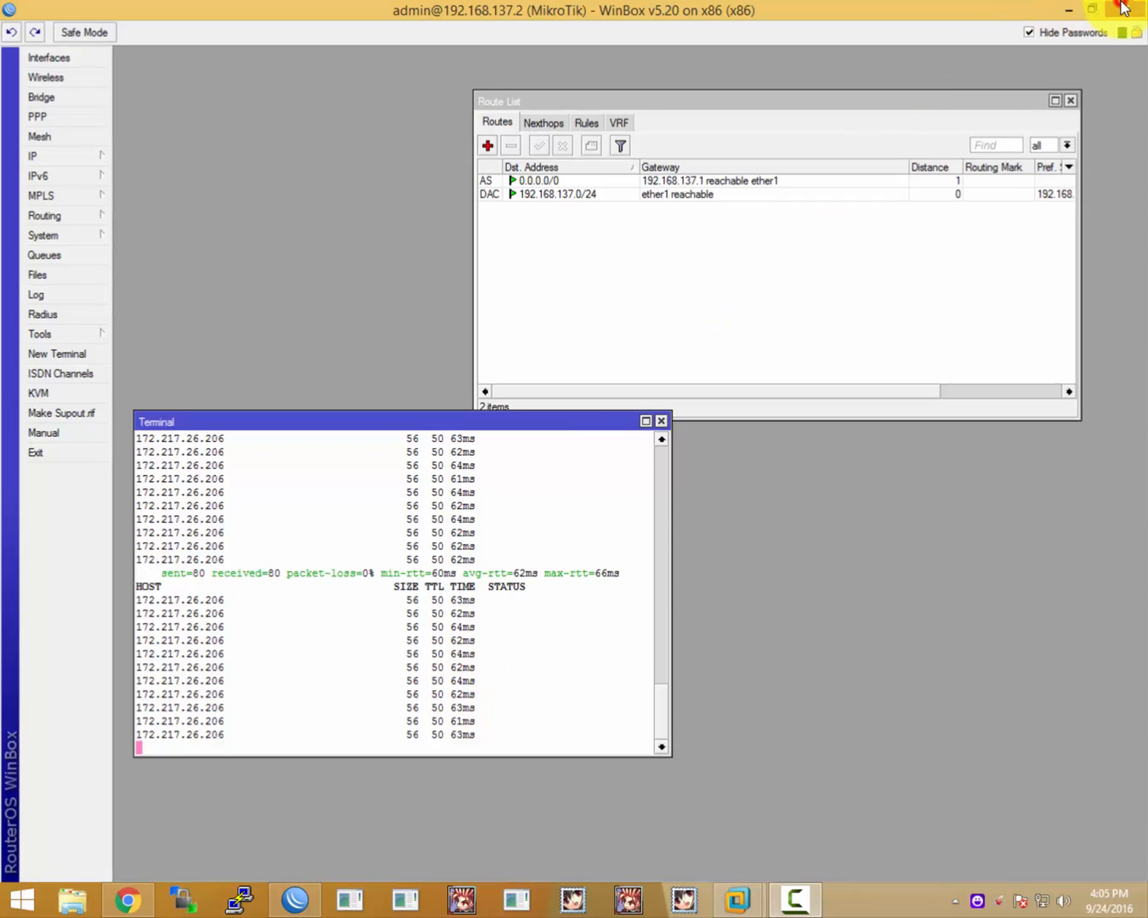
click(1069, 8)
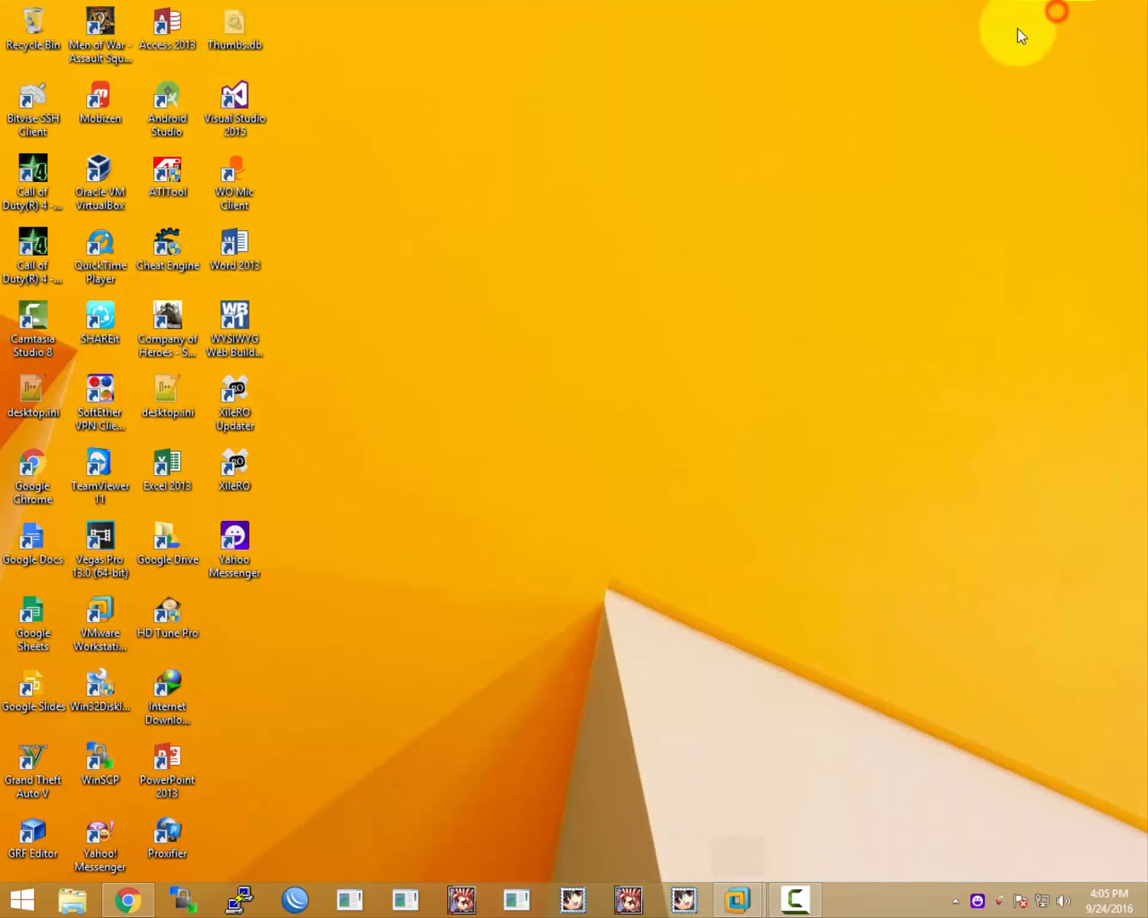
right_click(636, 160)
click(681, 232)
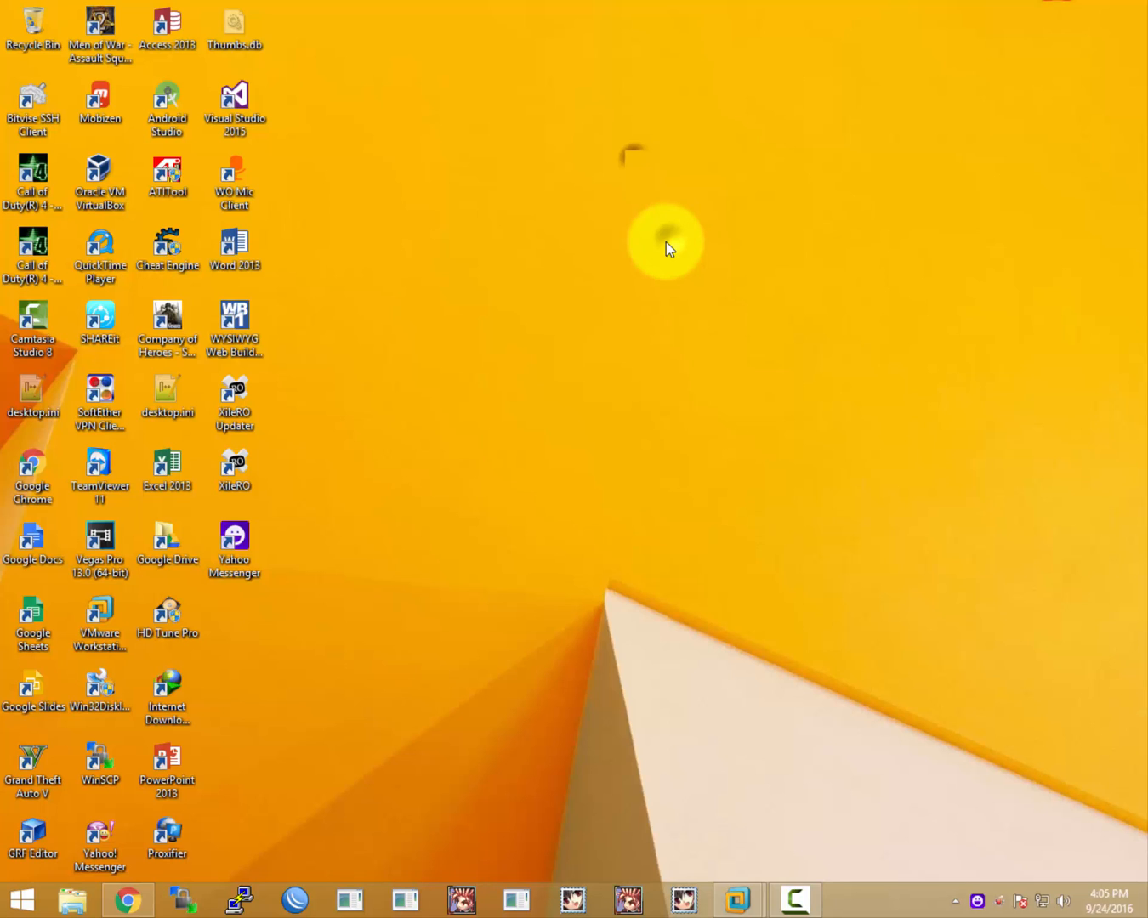
right_click(668, 241)
click(711, 313)
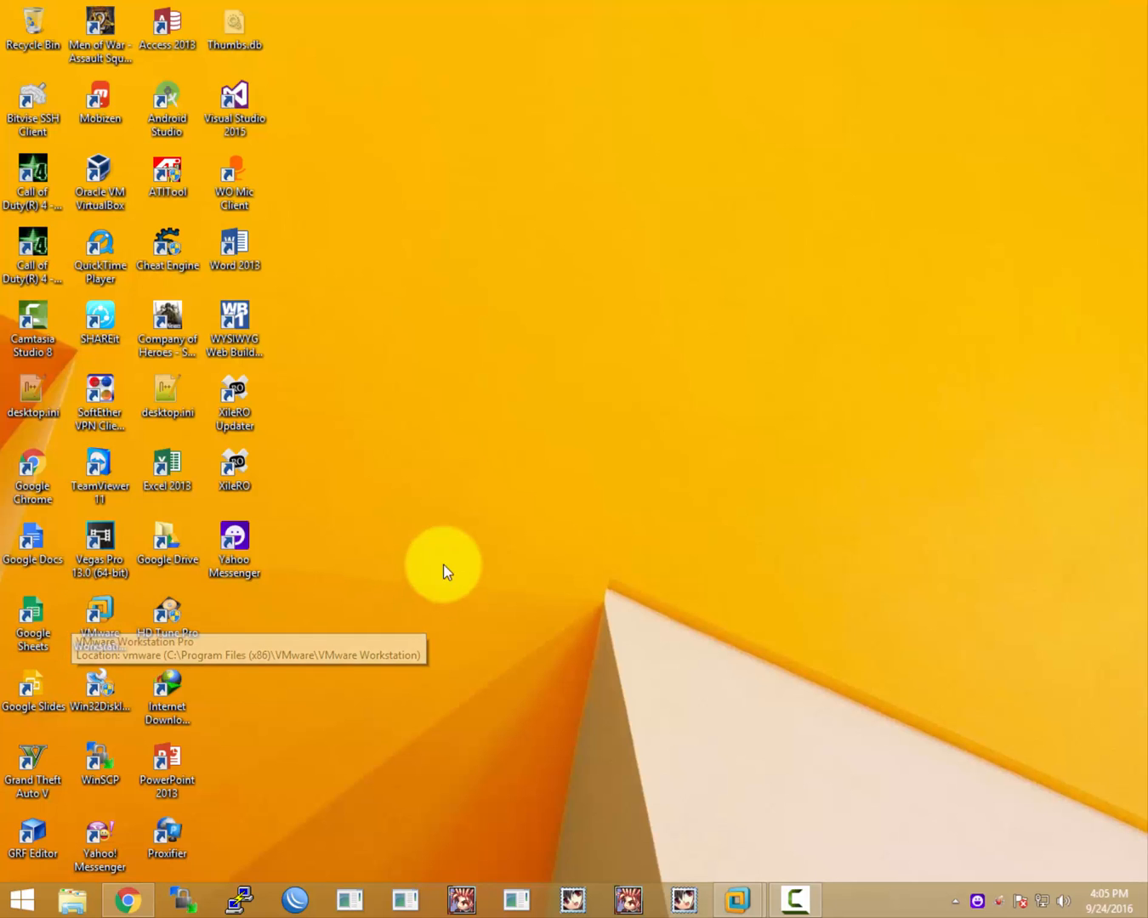
right_click(470, 231)
click(523, 311)
right_click(502, 238)
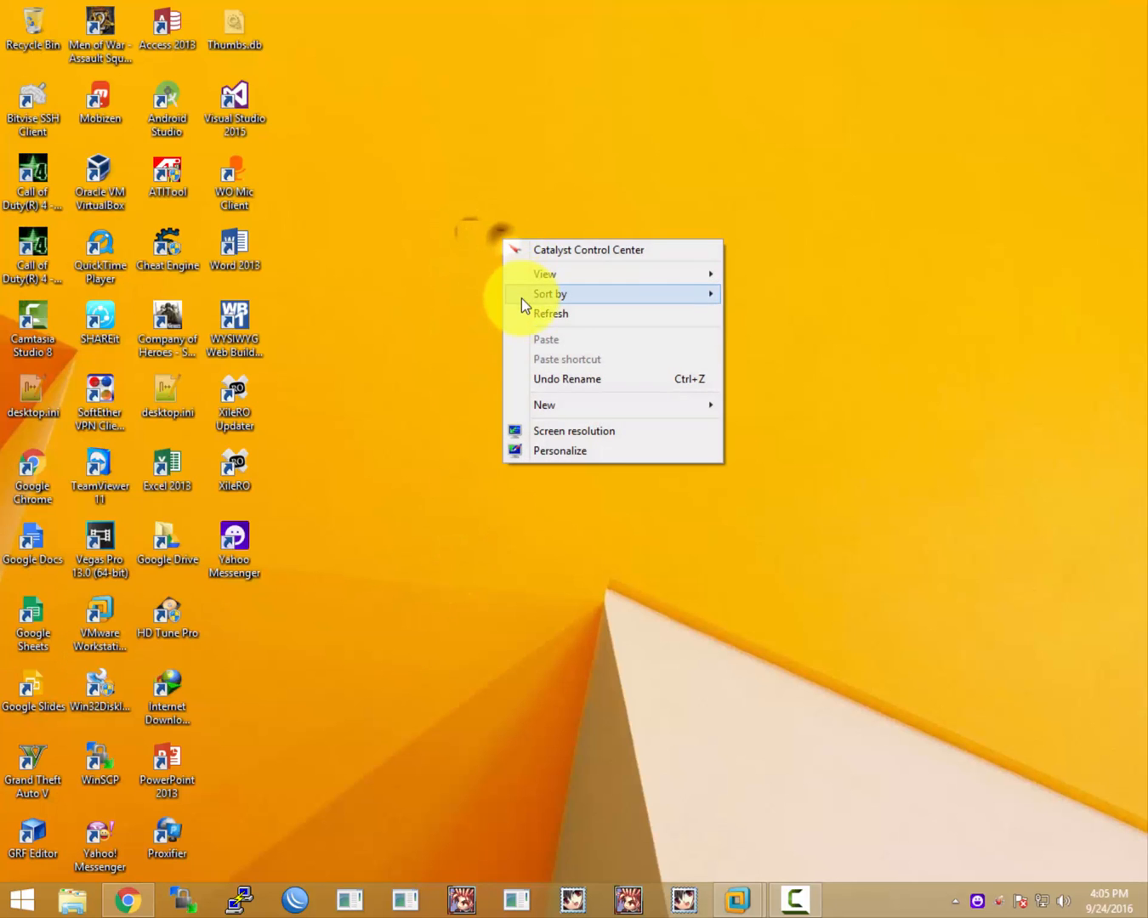
click(521, 312)
right_click(529, 296)
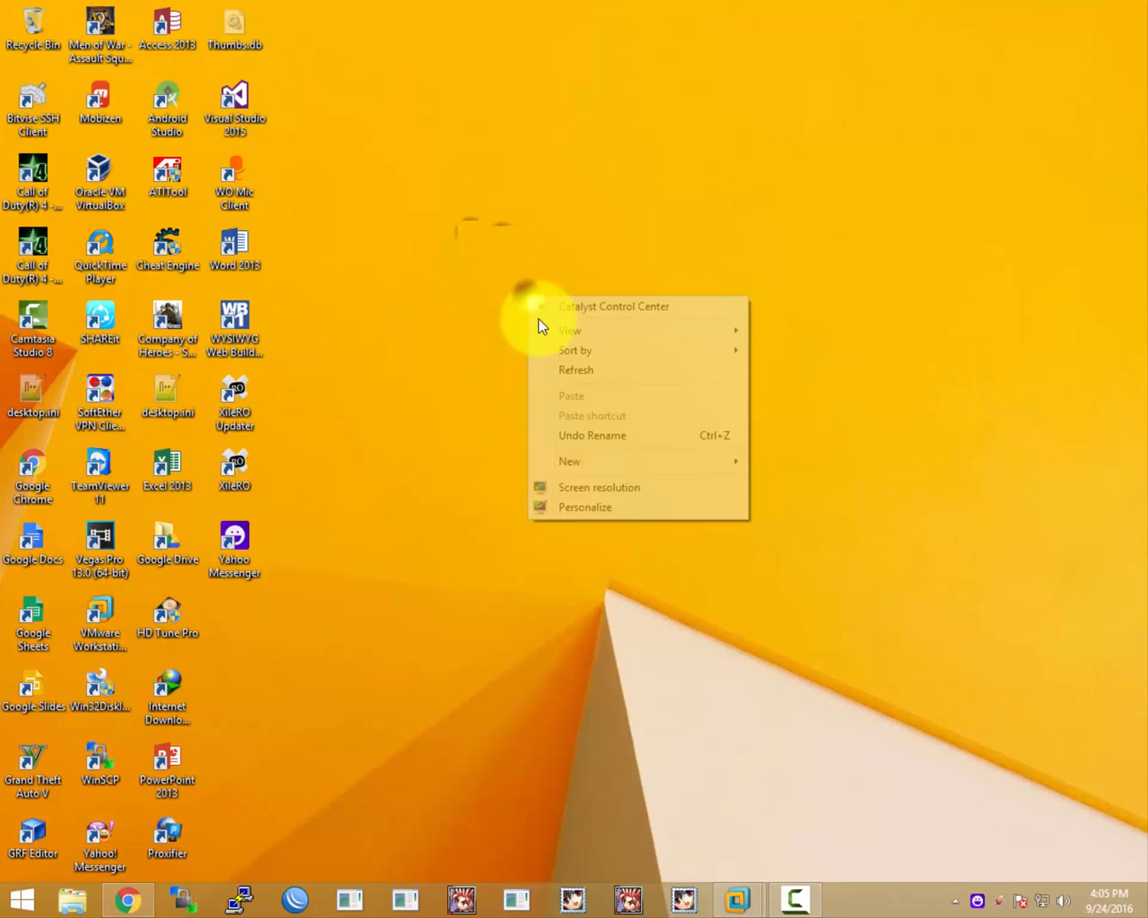
click(563, 370)
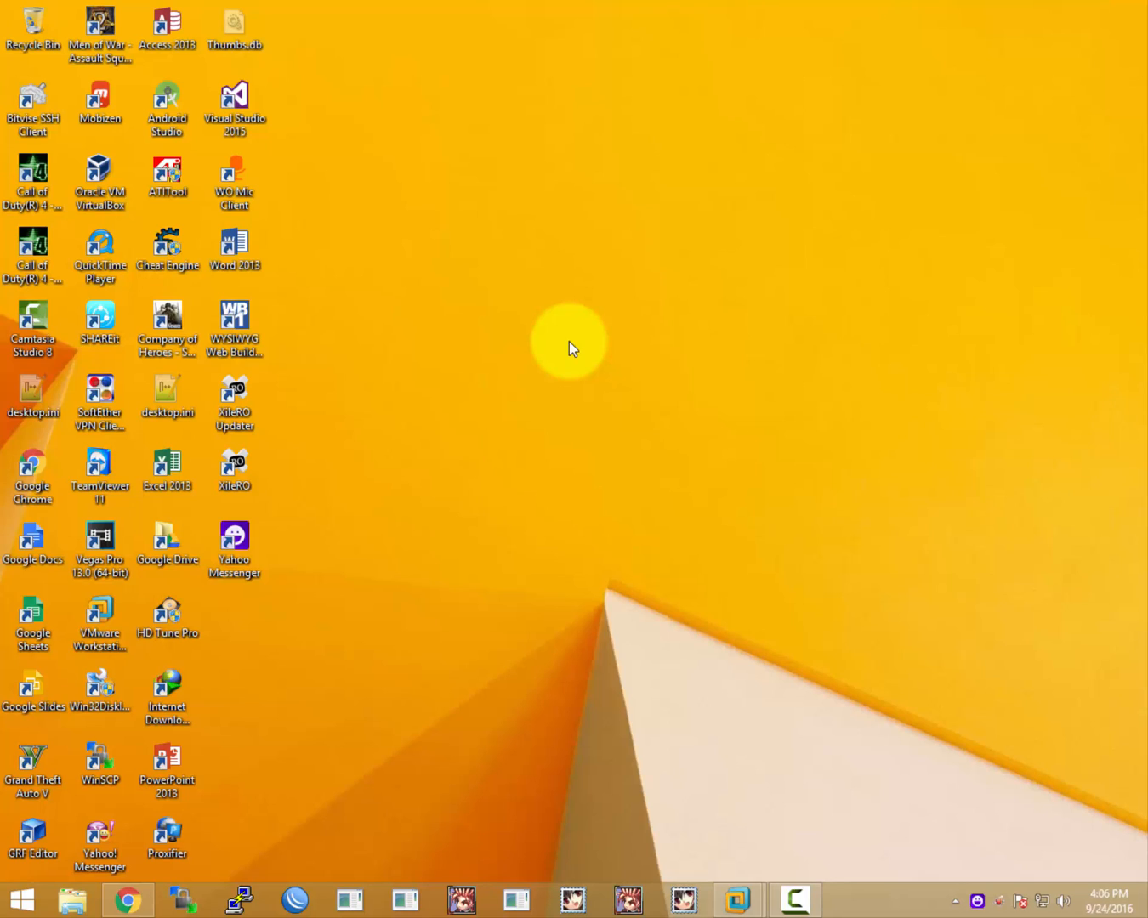
right_click(569, 340)
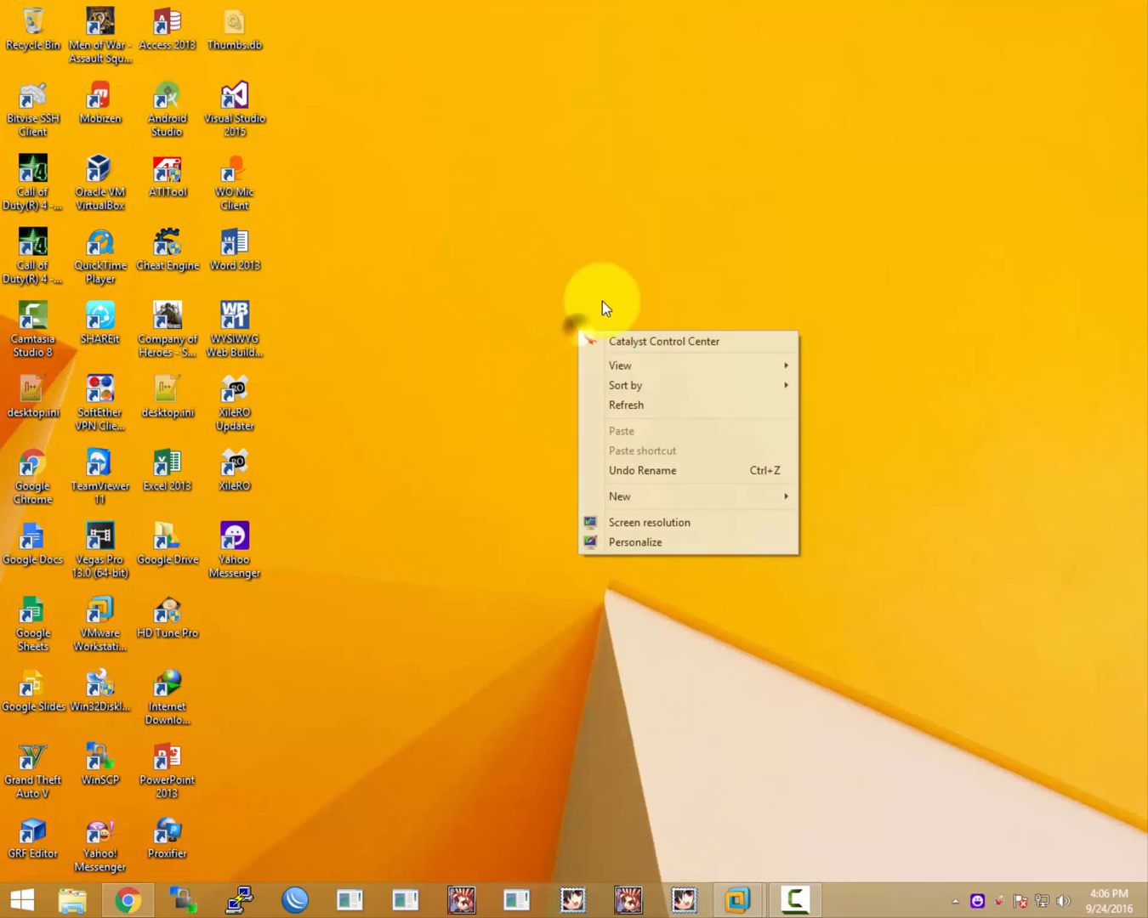
click(630, 401)
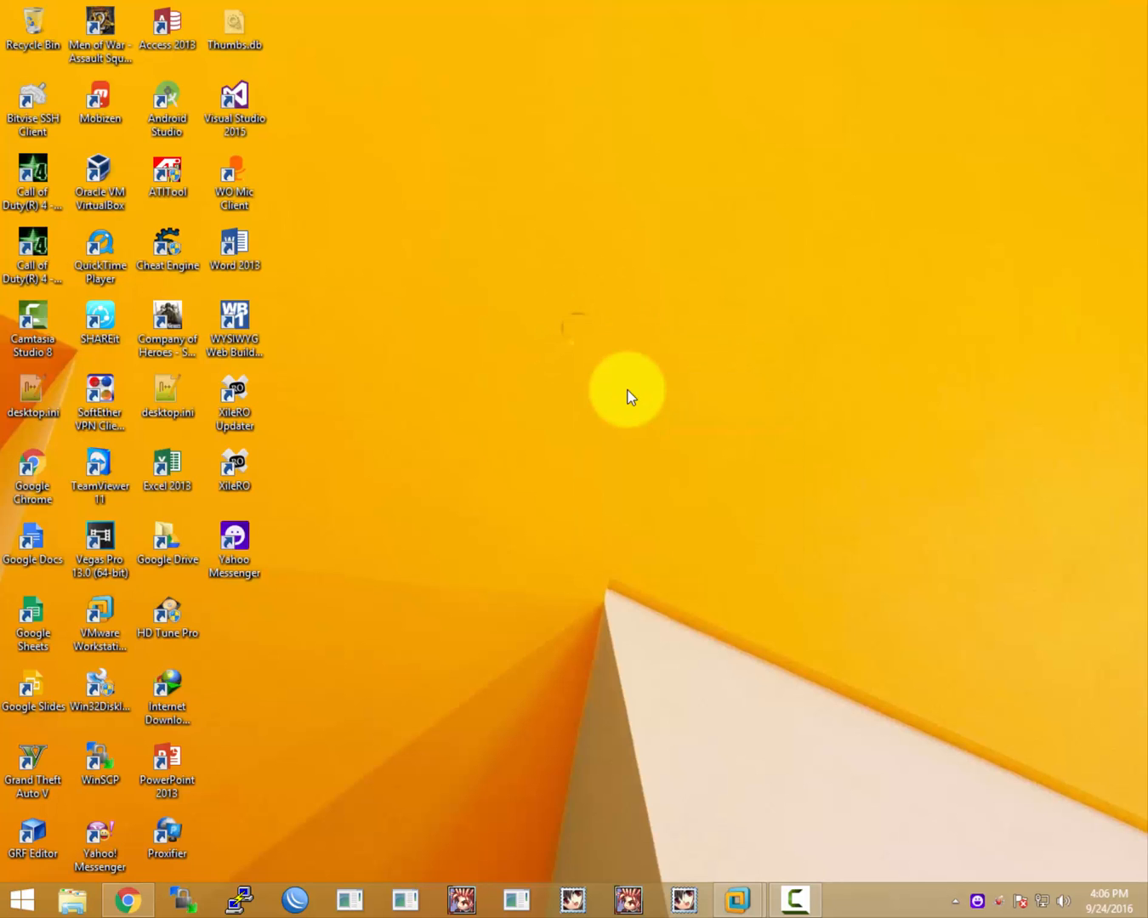
right_click(584, 285)
click(639, 354)
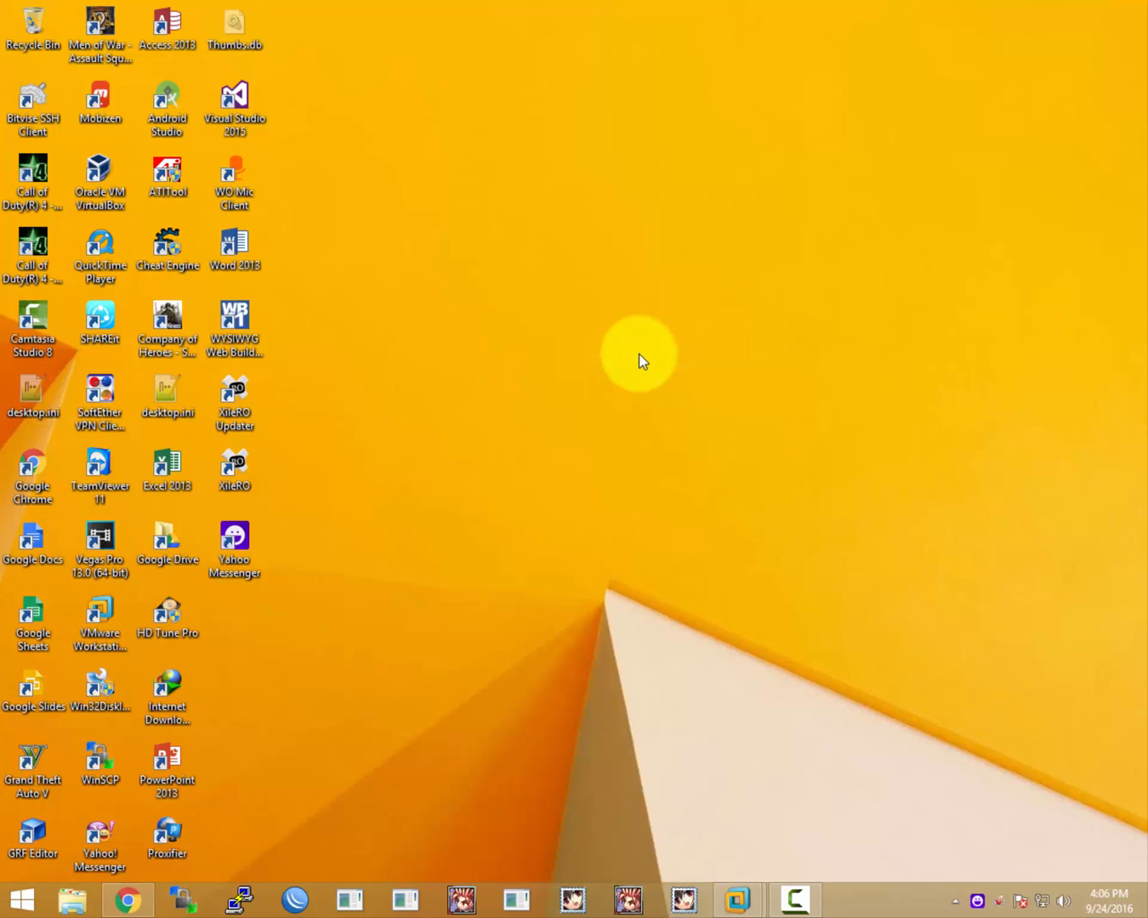